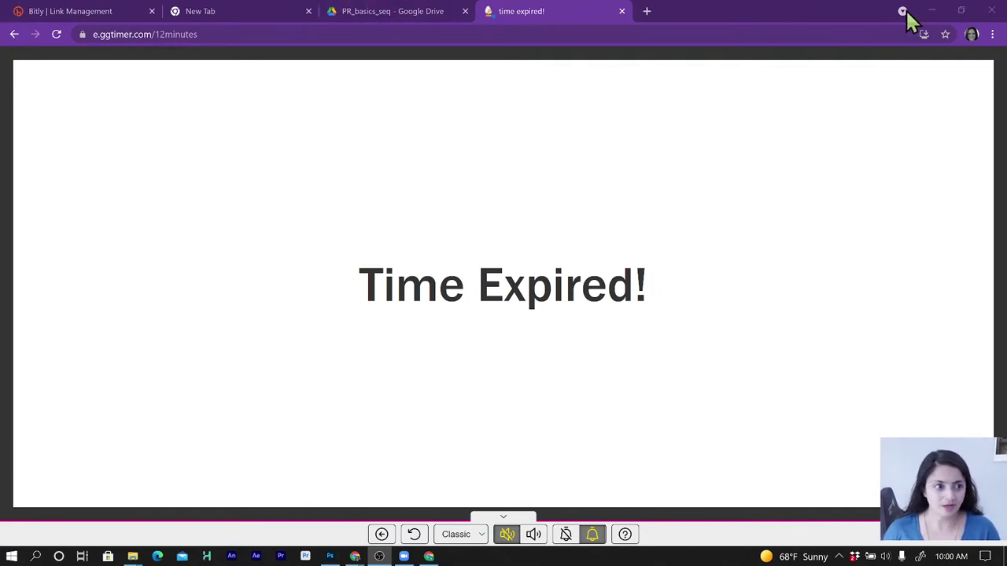
Minimize Chrome to reveal the PPA assets folder and launch Premiere Pro (Beta)
click(932, 11)
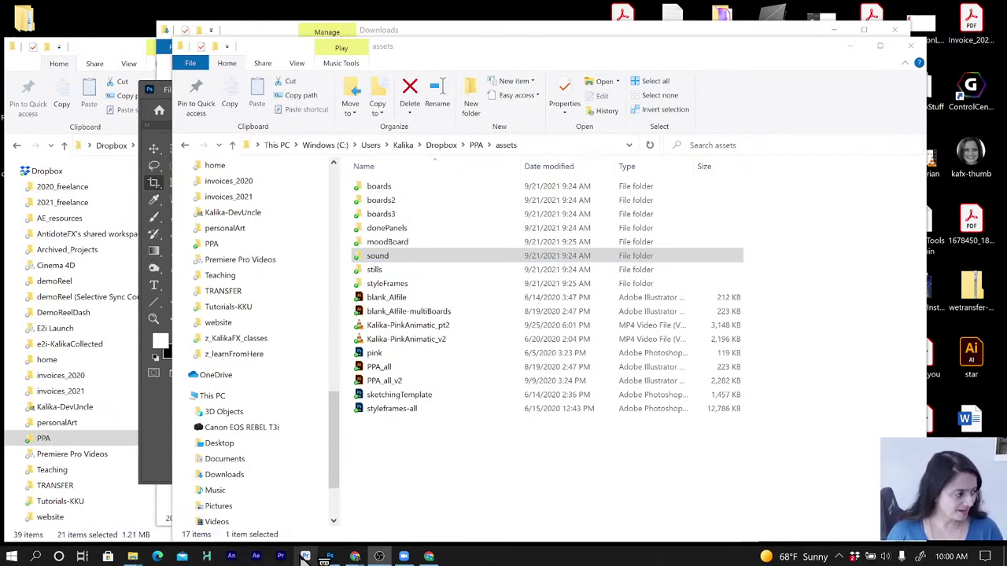
click(305, 557)
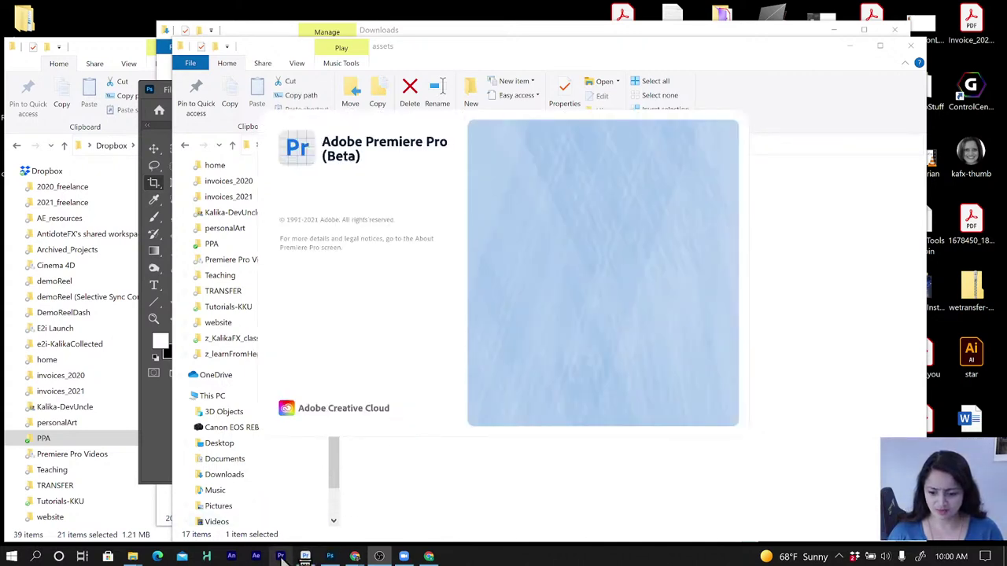
Close the extra regular Premiere window from the taskbar and bring the PPA assets folder forward
mouse_move(305, 557)
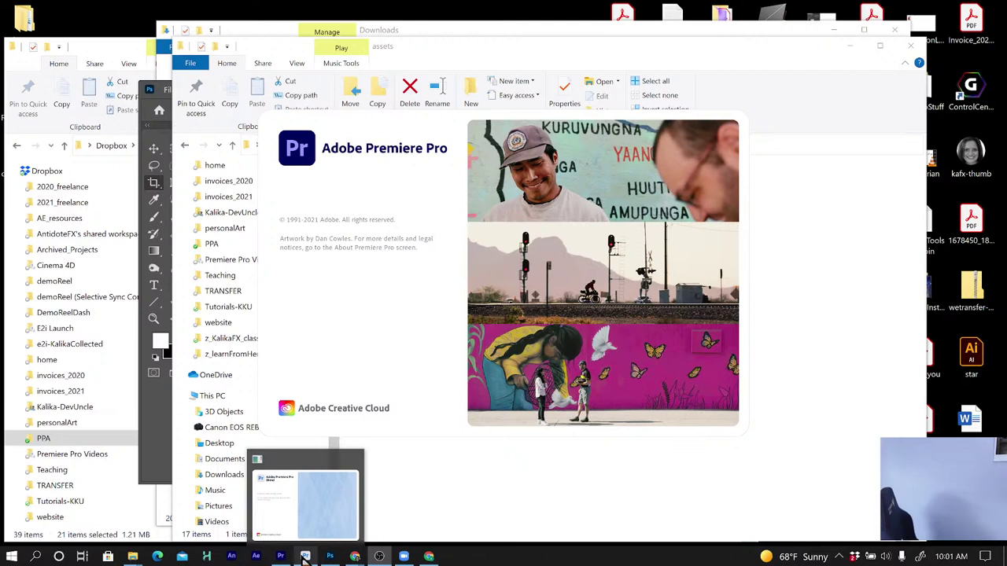
click(305, 556)
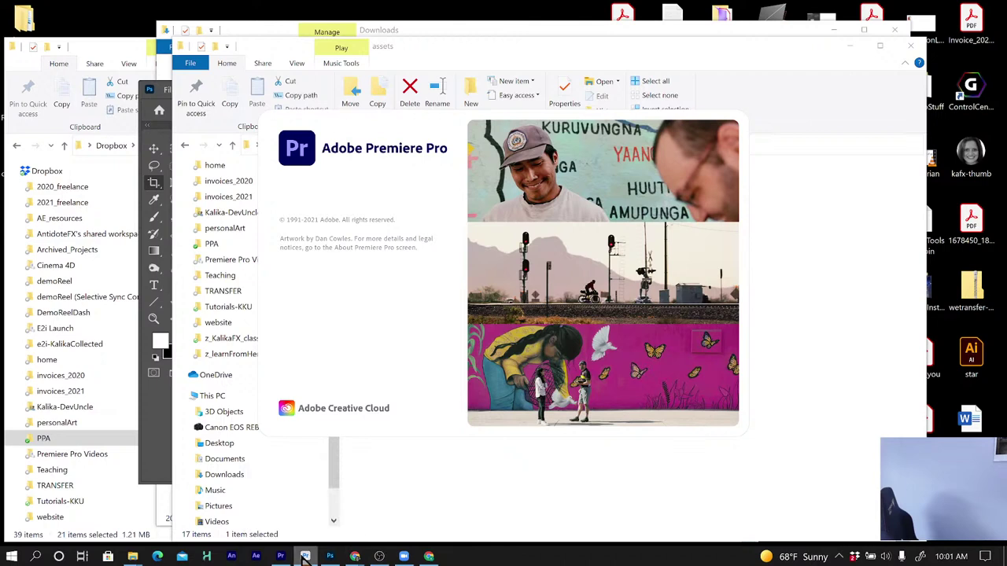
right_click(306, 557)
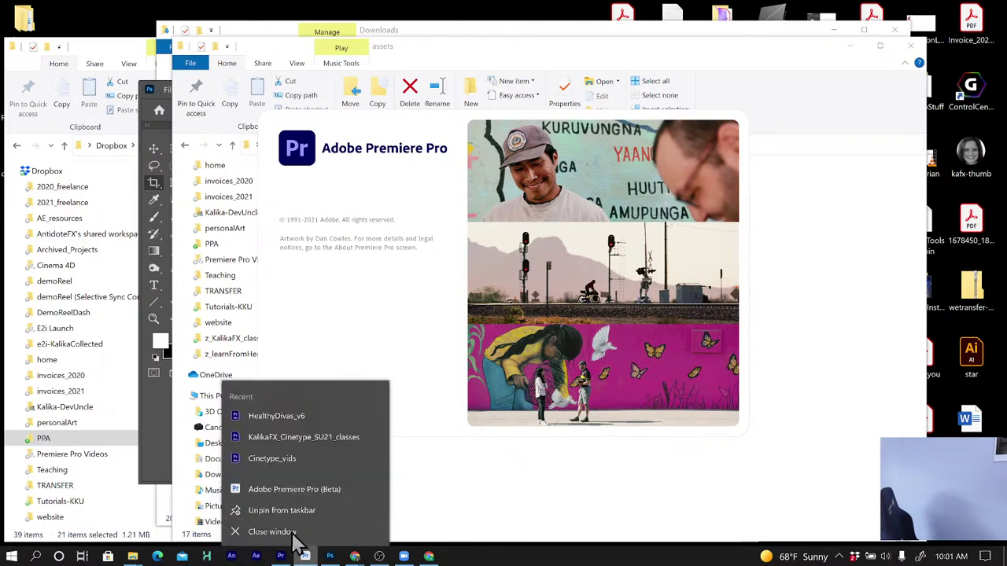
click(286, 531)
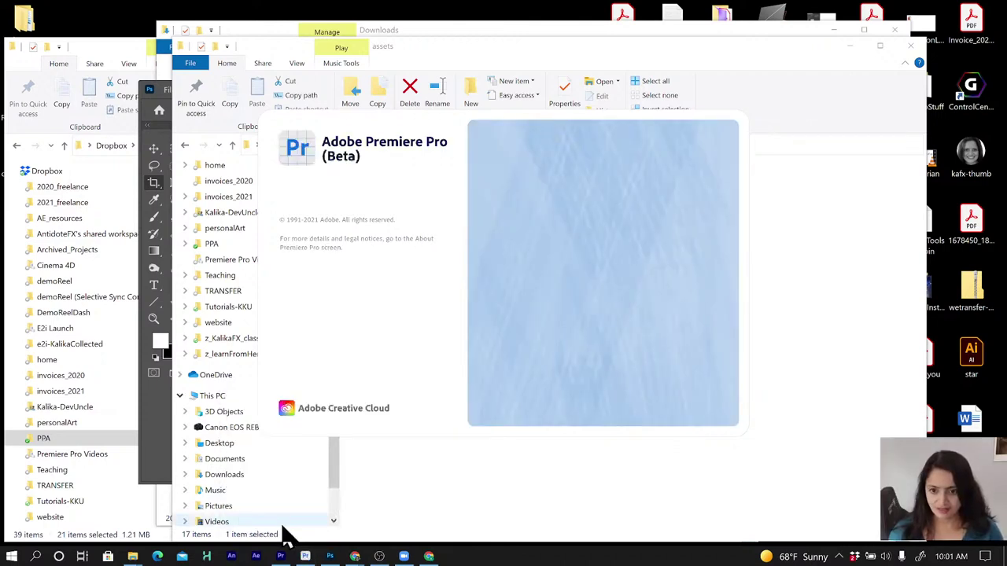
mouse_move(306, 557)
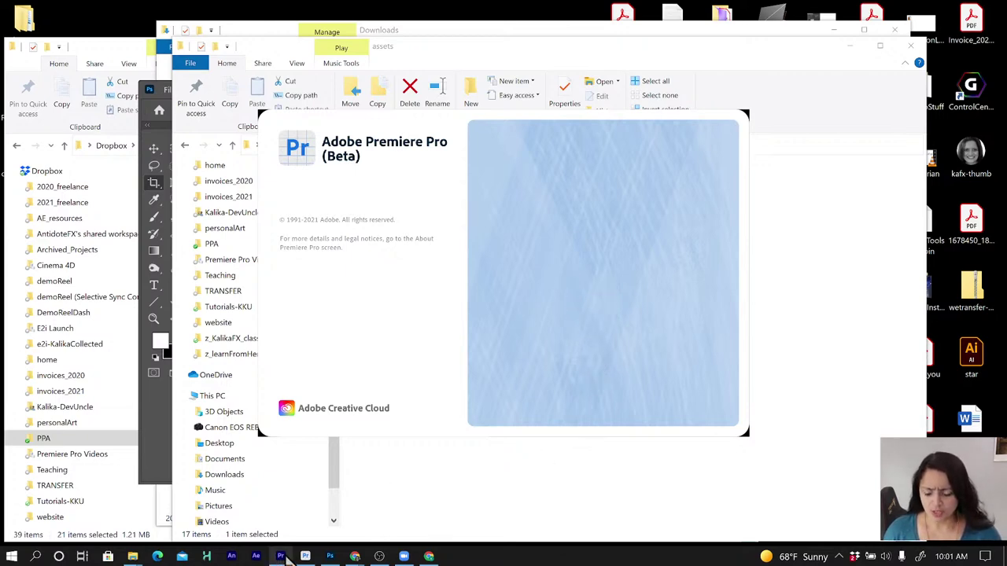
click(411, 508)
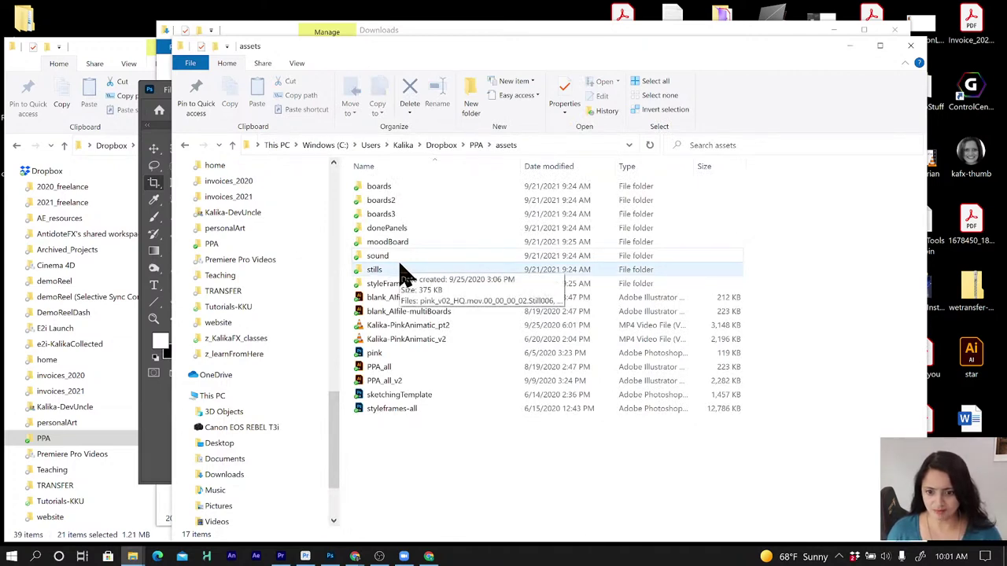
Open PPA's delivery folder, then drag the Premiere Pro Home window into view
click(475, 146)
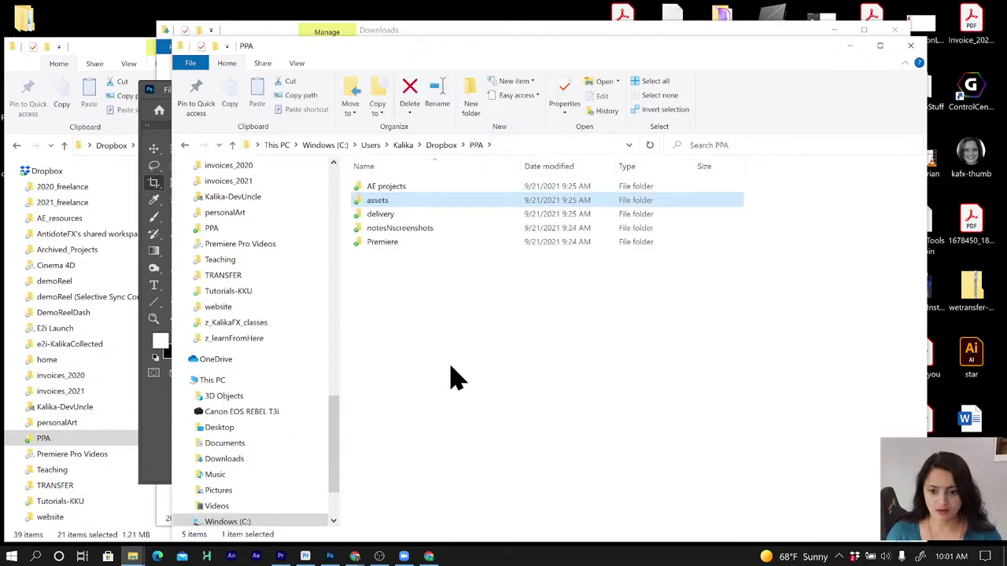
double_click(391, 215)
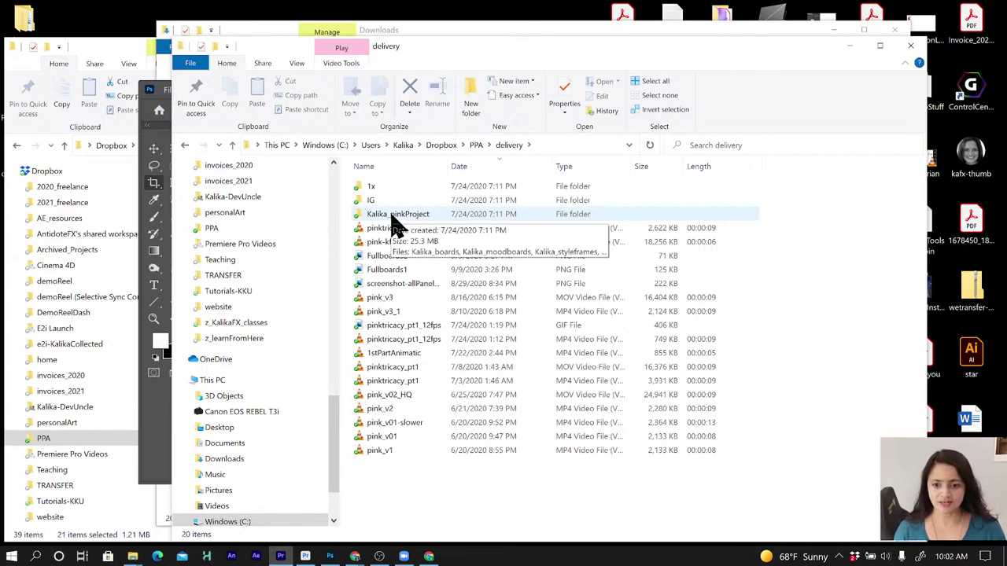
mouse_move(8, 78)
mouse_down()
mouse_move(639, 61)
mouse_move(661, 33)
mouse_up()
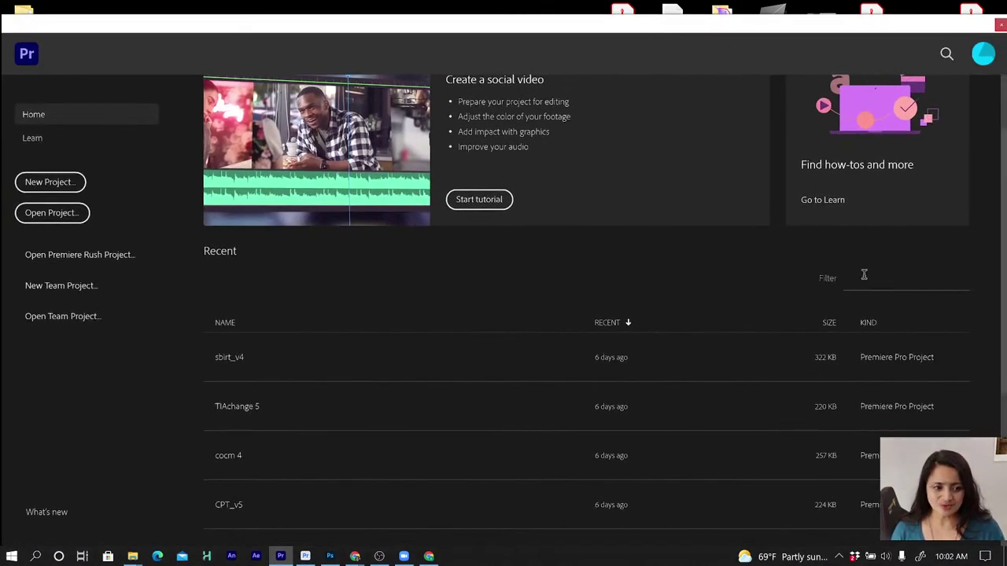
Filter Premiere's recent projects by 'z', then return to the delivery folder window
click(863, 276)
text(z)
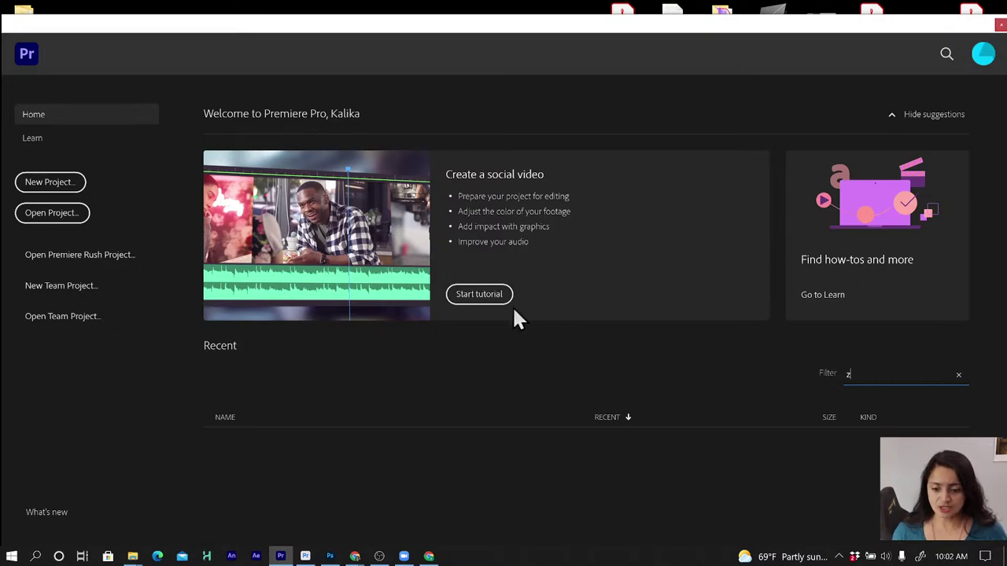
mouse_move(132, 556)
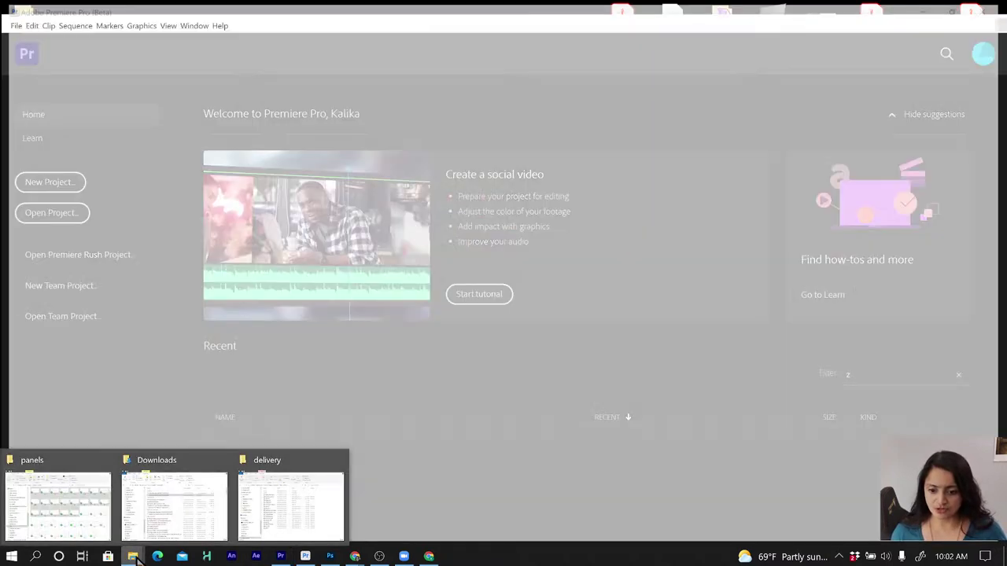
click(293, 508)
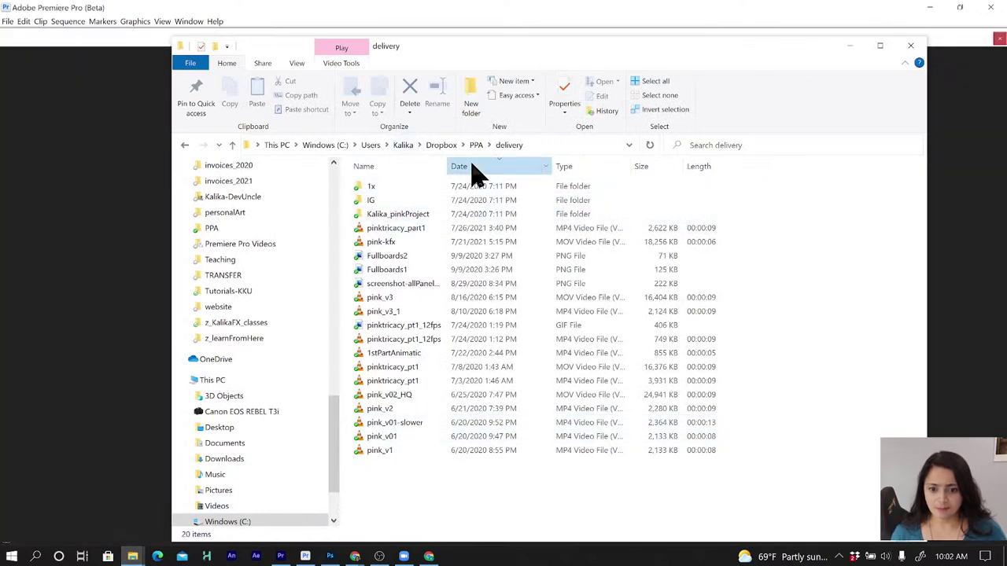
Sort delivery by date, open Kalika_pinkProject and play Kalika-PinkAnimatic.mp4
click(476, 169)
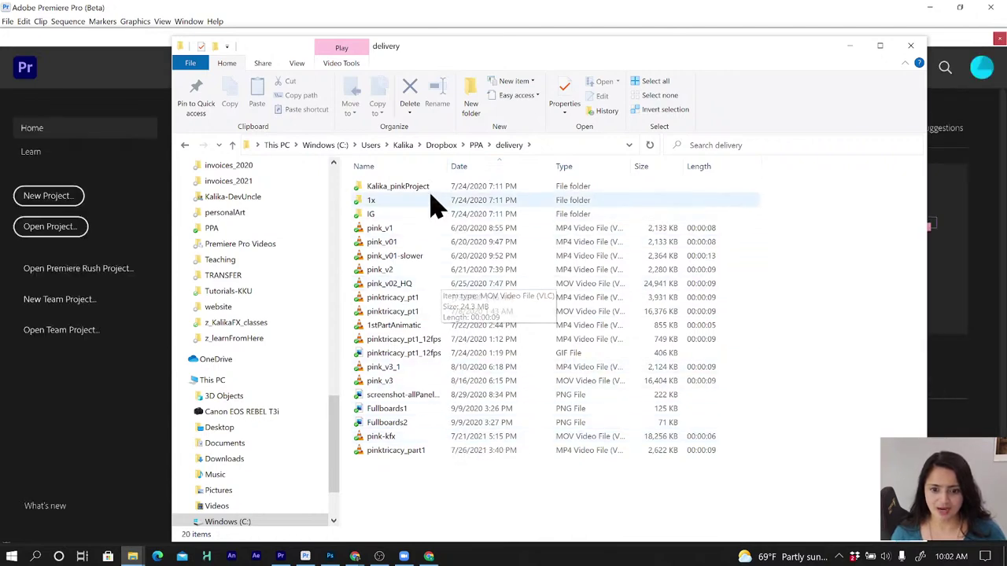
double_click(402, 187)
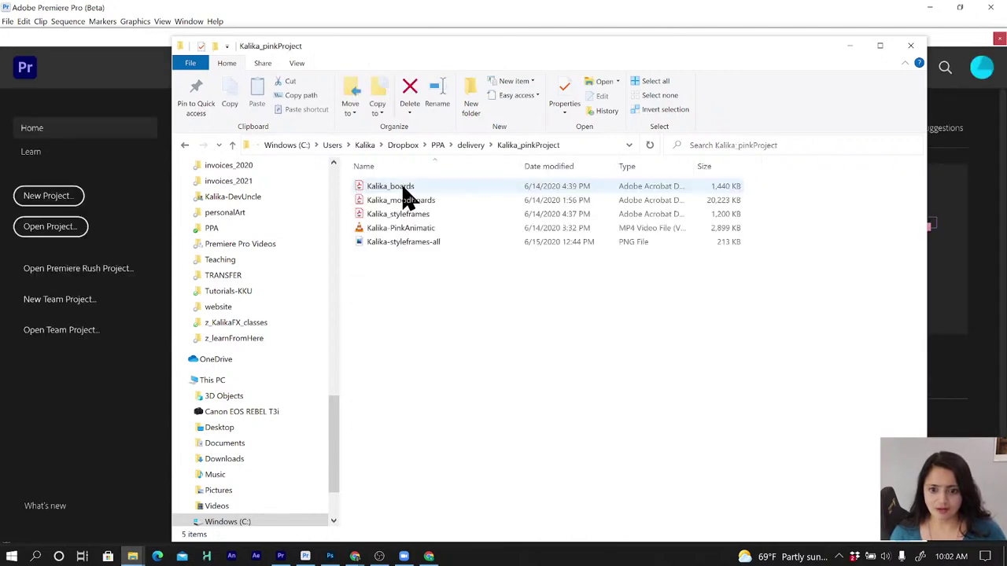
click(405, 232)
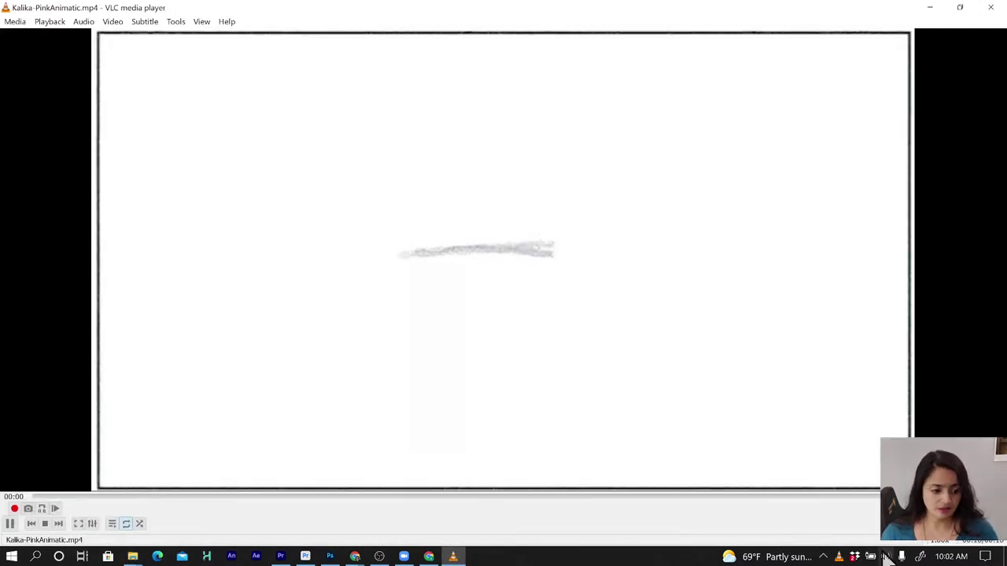
Switch the sound output to Speakers (Realtek)
click(886, 556)
click(830, 488)
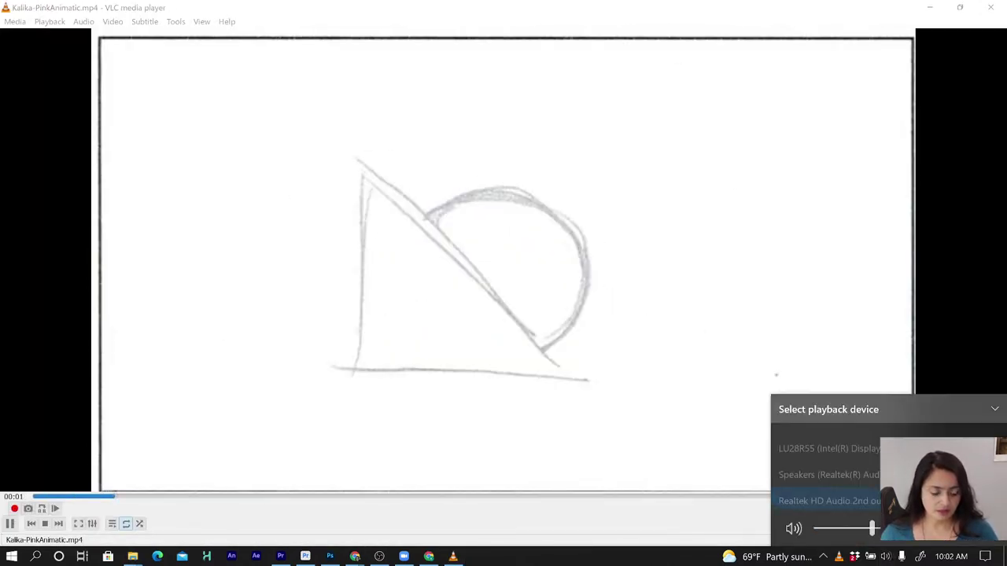
click(828, 474)
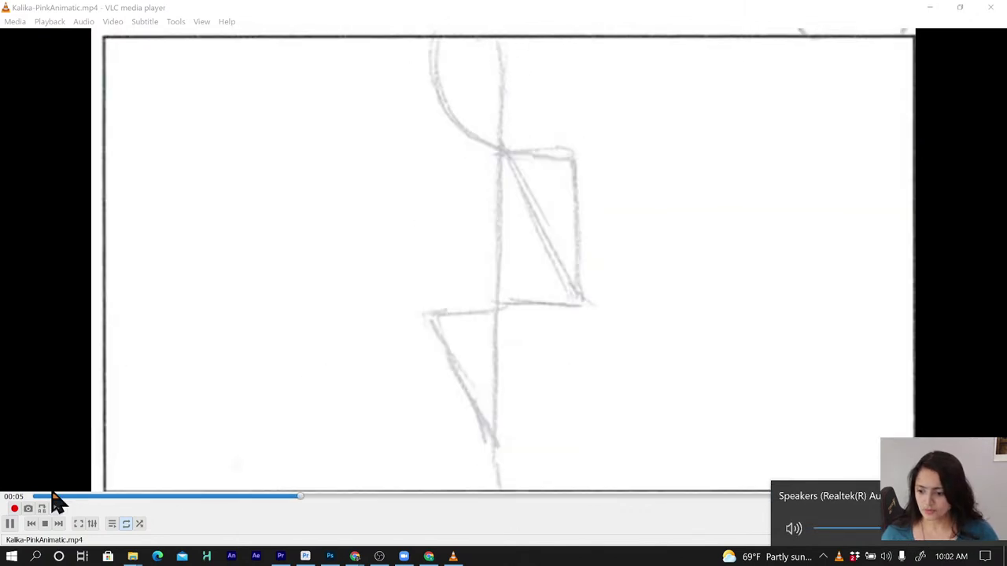
Replay the animatic from the start, pause at 00:07, and close VLC
click(17, 498)
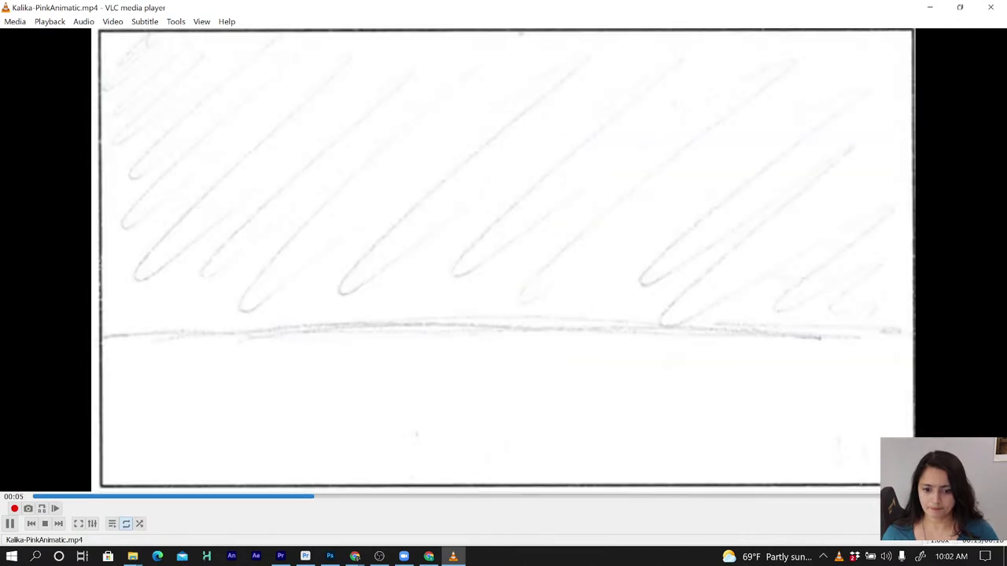
click(9, 523)
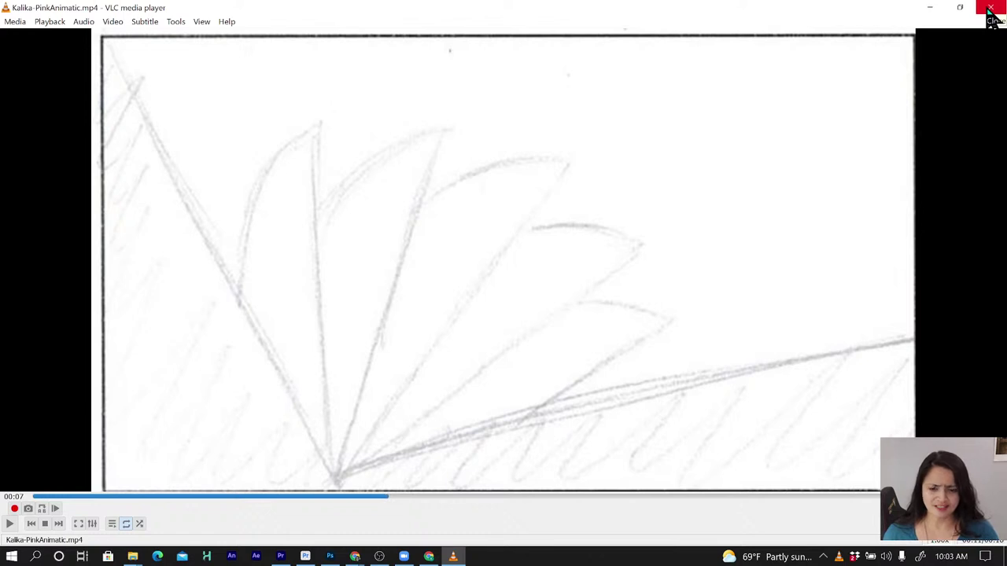
click(988, 11)
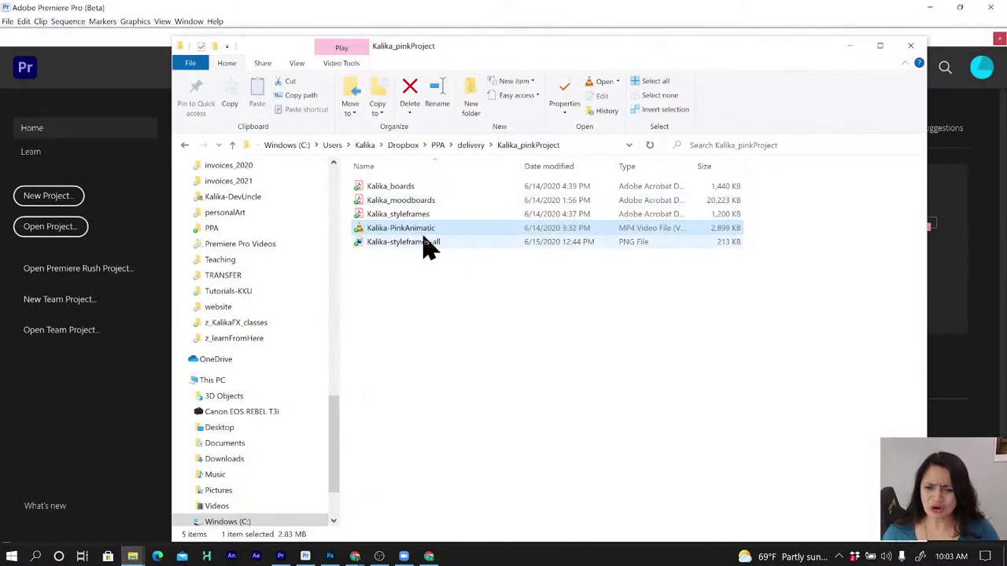
Back in the delivery folder, play pinktricacy_part1 in VLC through to the end, then close it
click(476, 146)
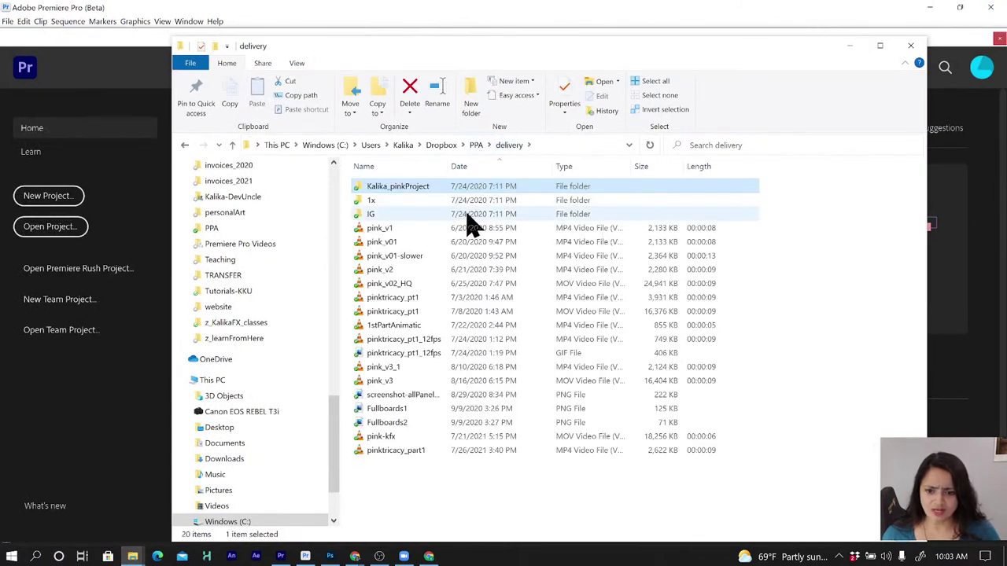
click(470, 454)
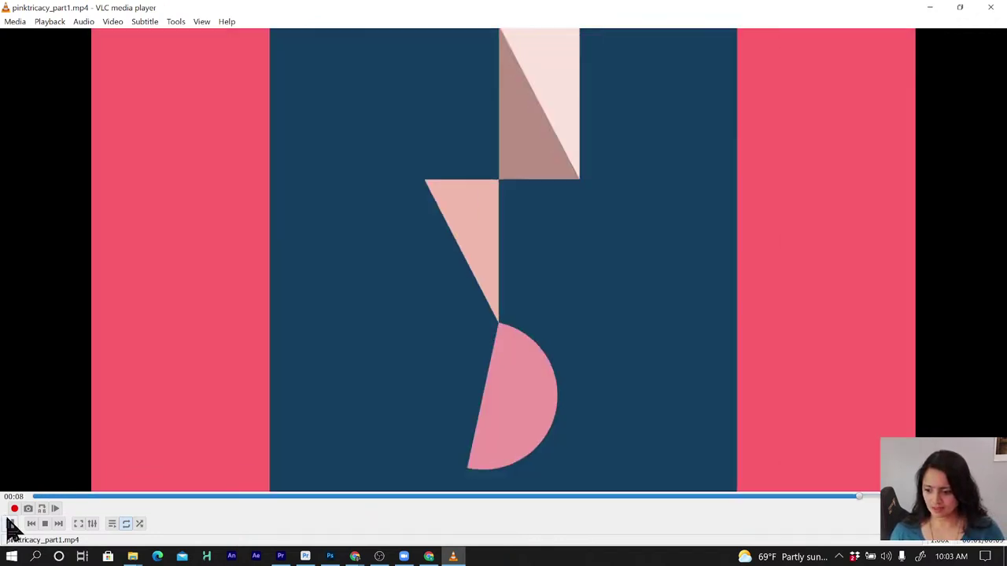
click(10, 523)
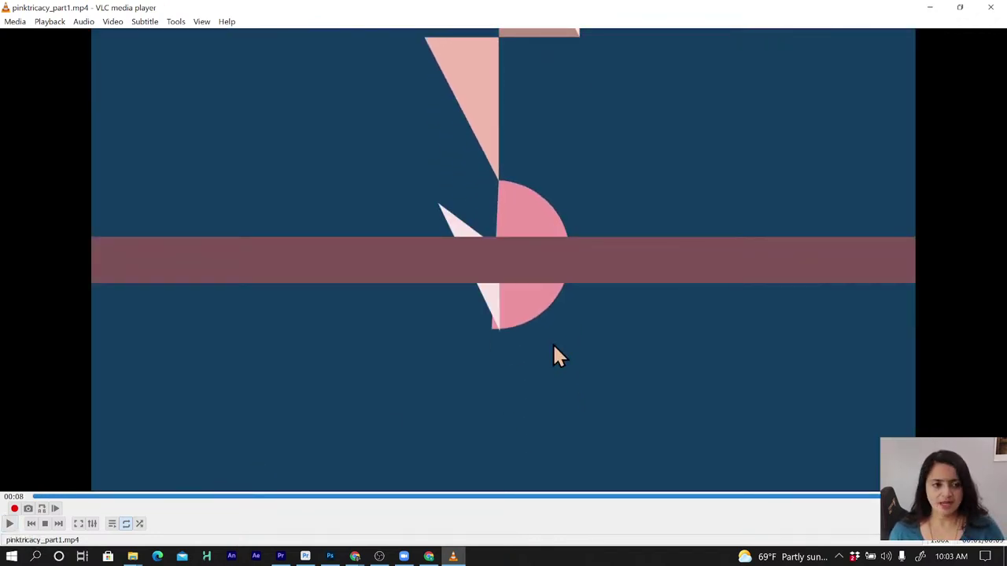
click(990, 9)
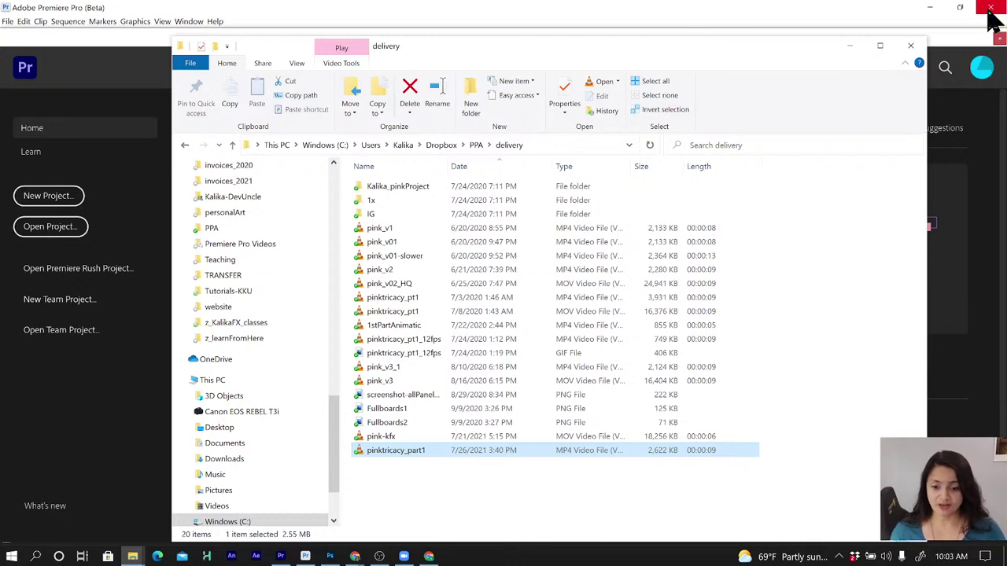
Drag 1stPartAnimatic.mp4 into VLC, watch it, and close the player
click(413, 328)
drag(404, 332, 854, 356)
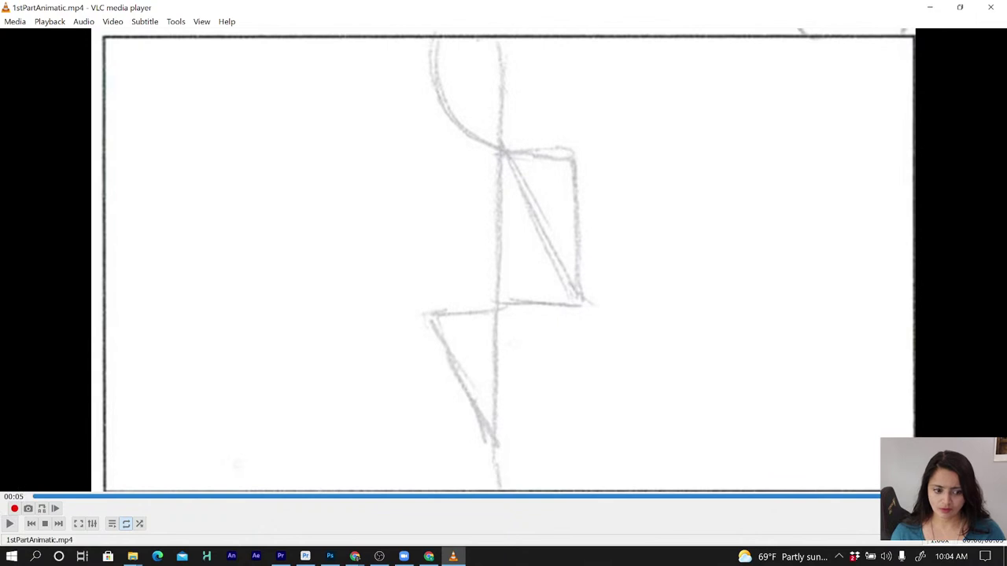
click(990, 7)
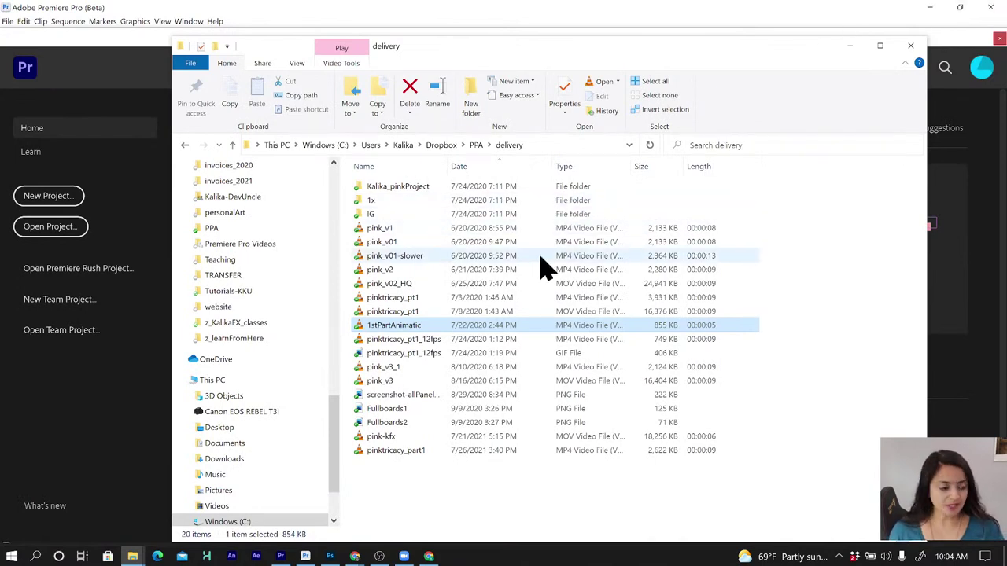
In Chrome's PR_basics_seq Drive folder, choose Download on the KFX_PR_seq folder
click(356, 557)
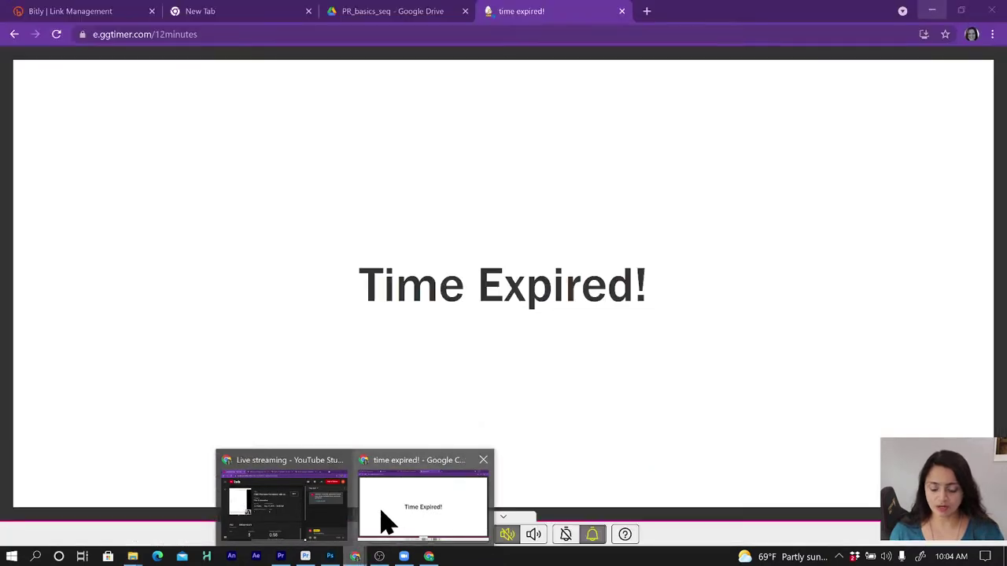
click(381, 522)
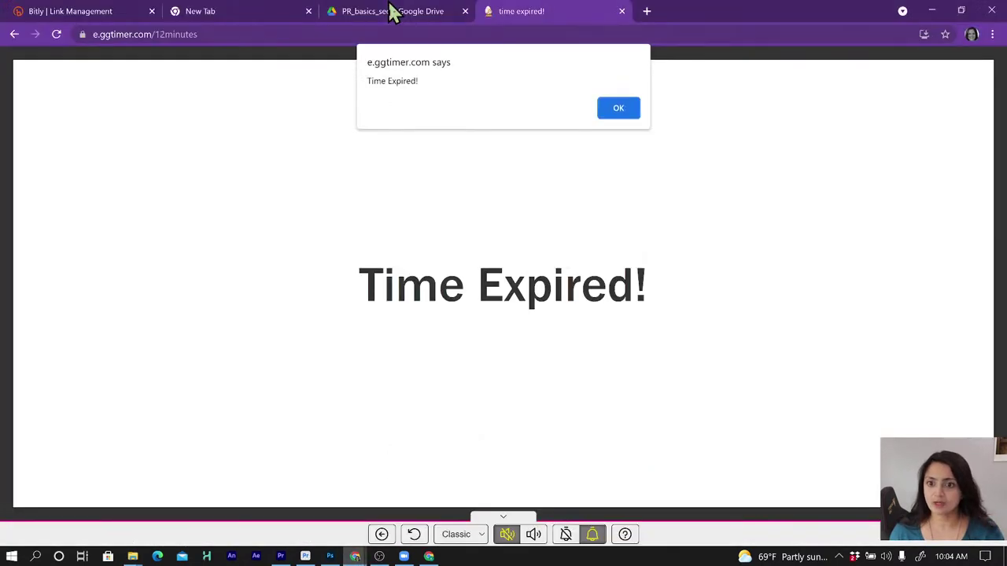
click(386, 14)
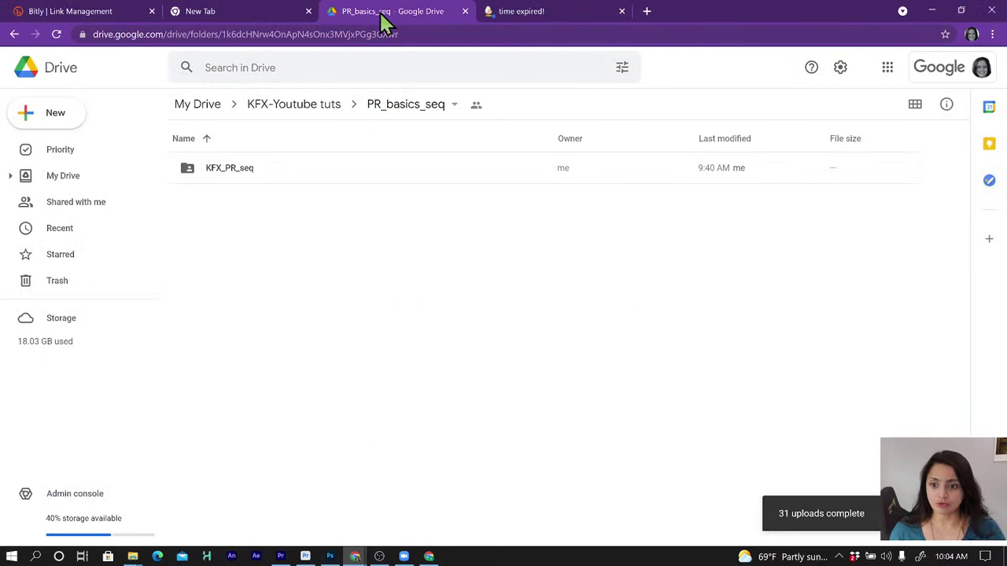
click(233, 180)
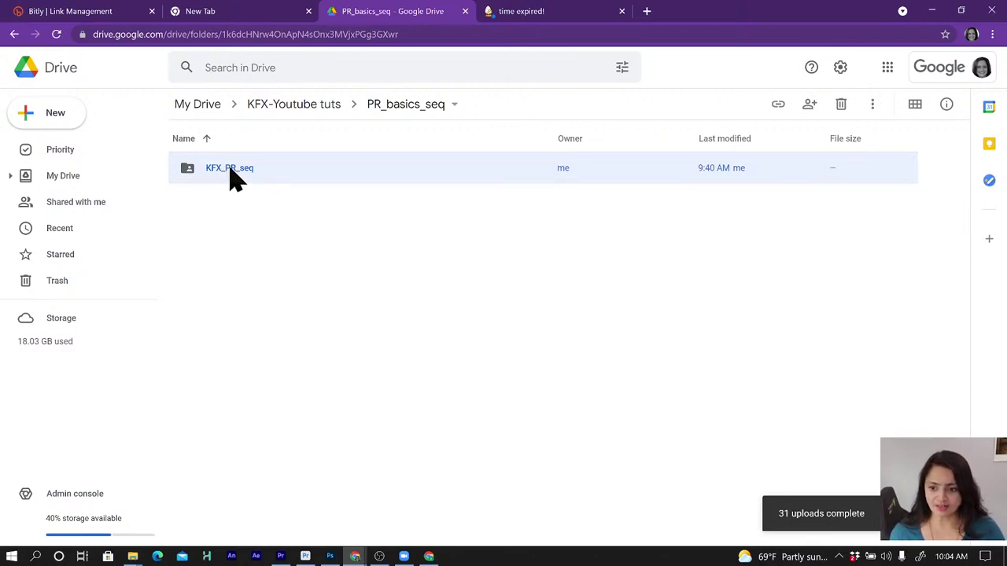
right_click(230, 171)
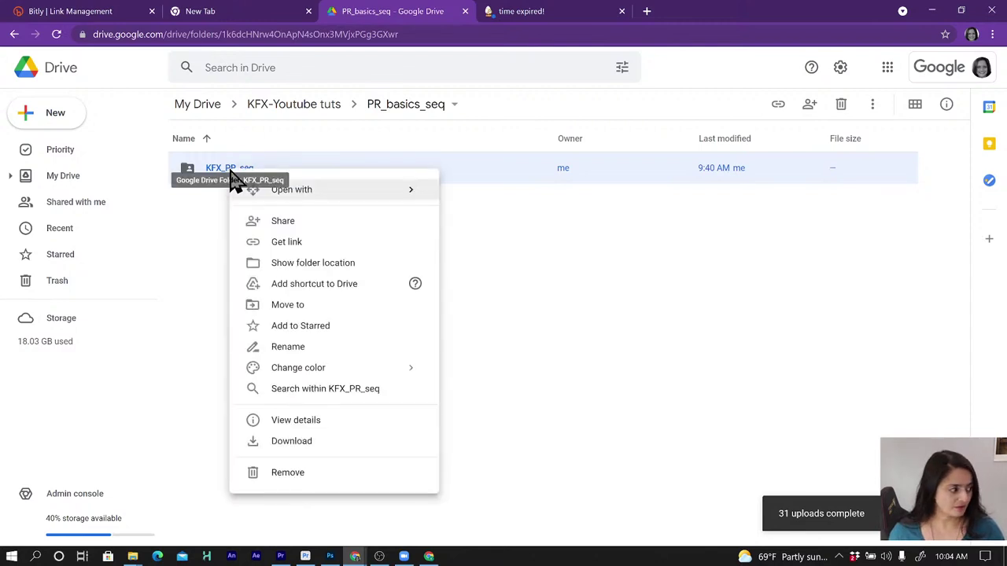
click(209, 172)
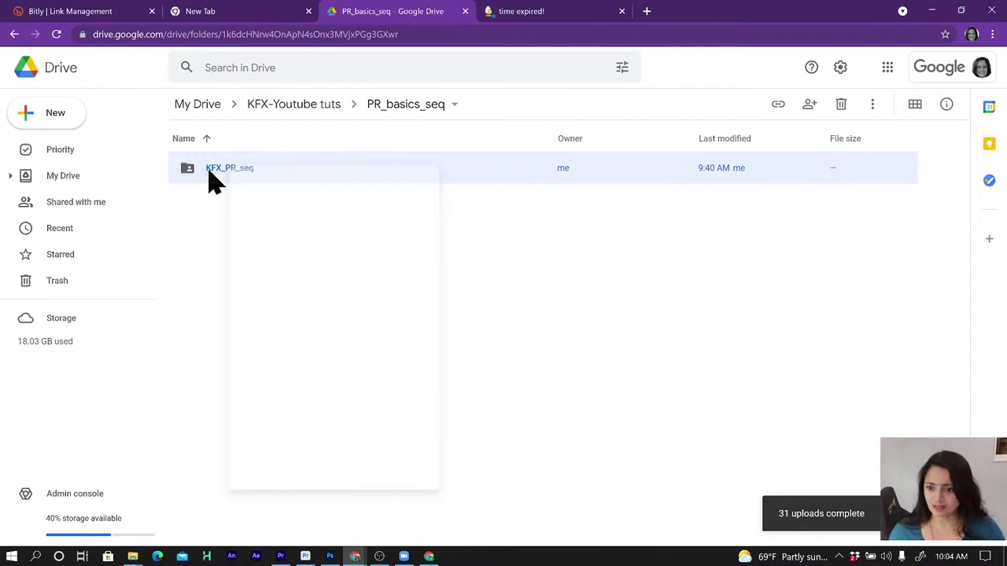
click(380, 557)
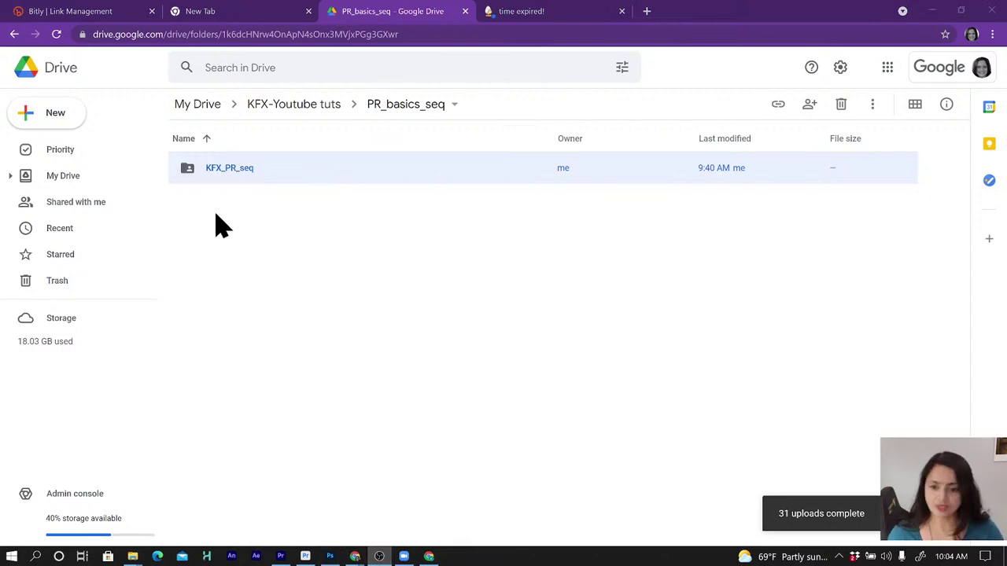
click(233, 181)
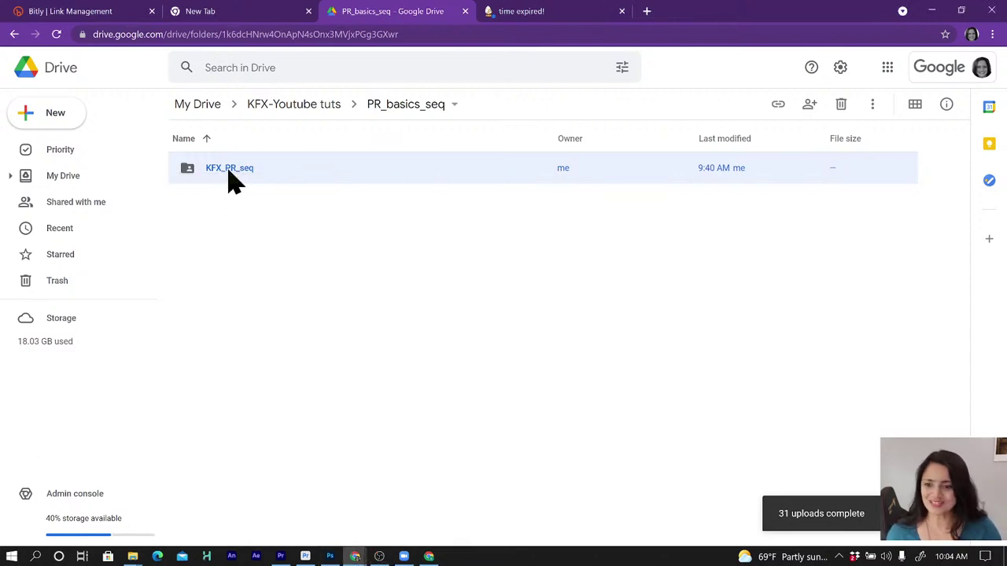
right_click(233, 181)
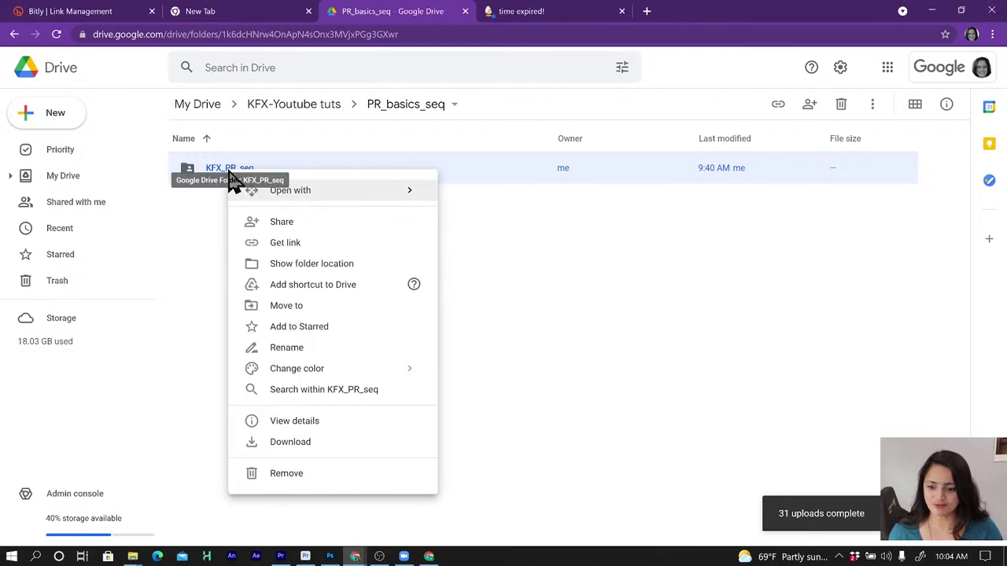
click(291, 445)
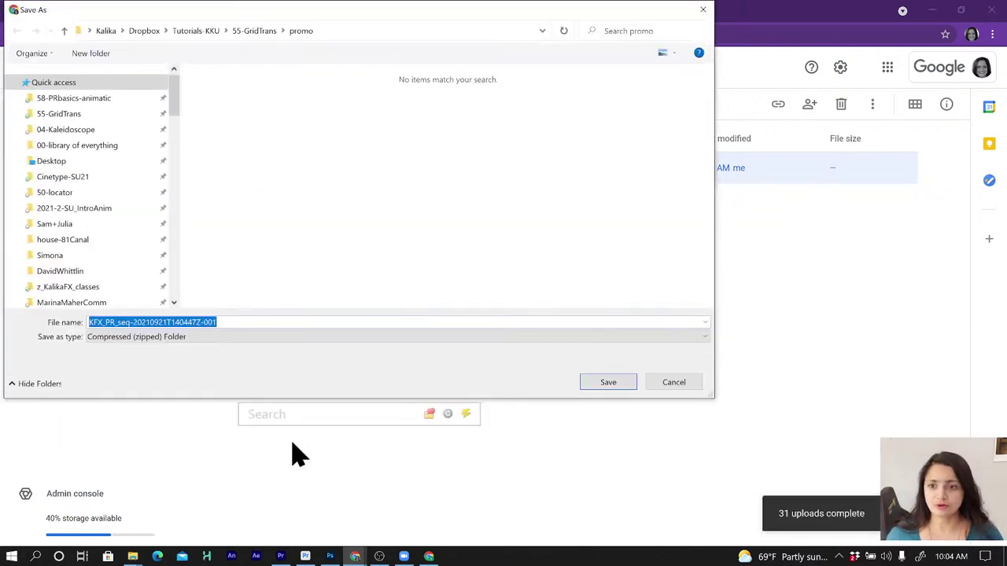
Save KFX_PR_seq-20210921T140447Z-001 zip into 58-PRbasics-animatic and show it in its folder
click(69, 100)
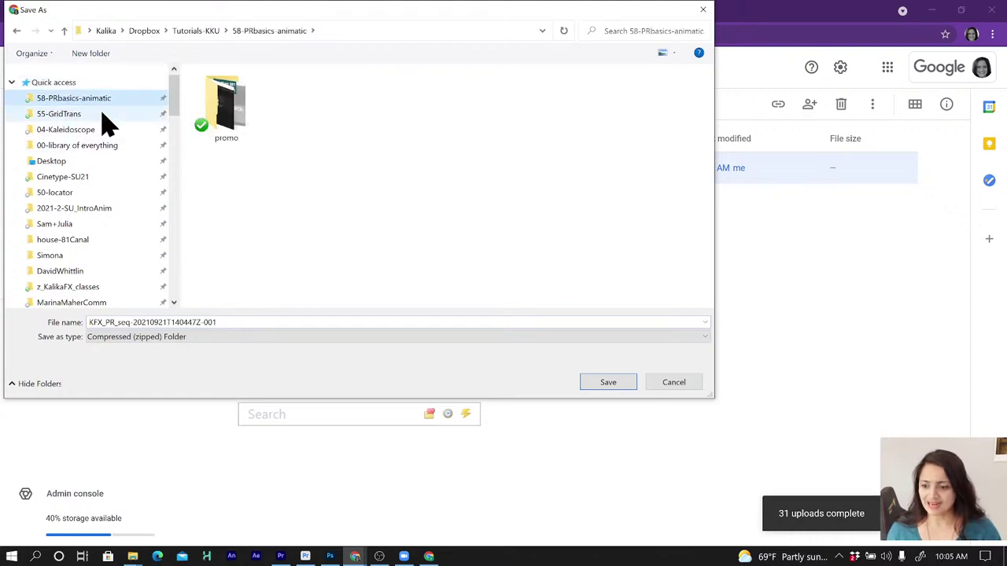
click(604, 385)
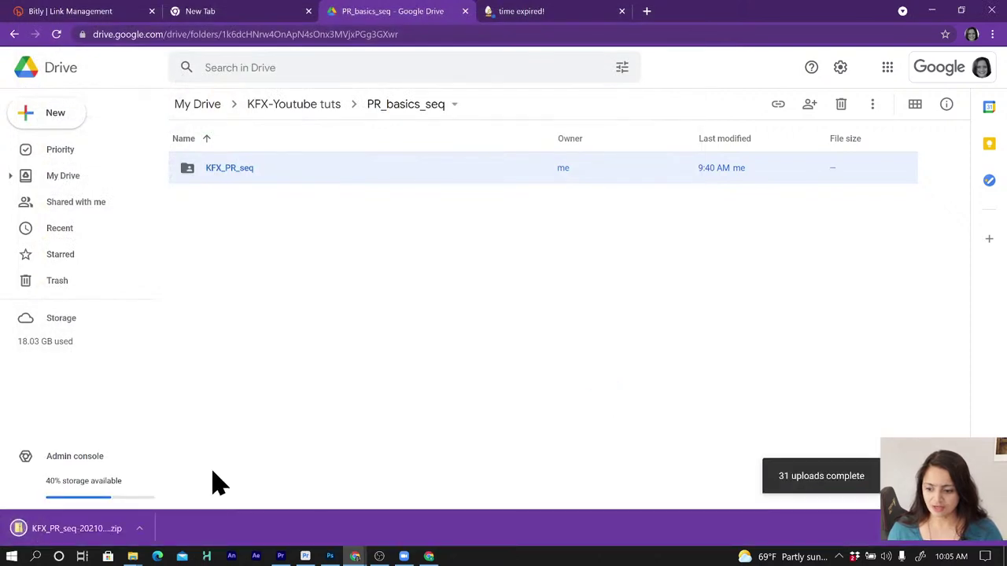
click(139, 529)
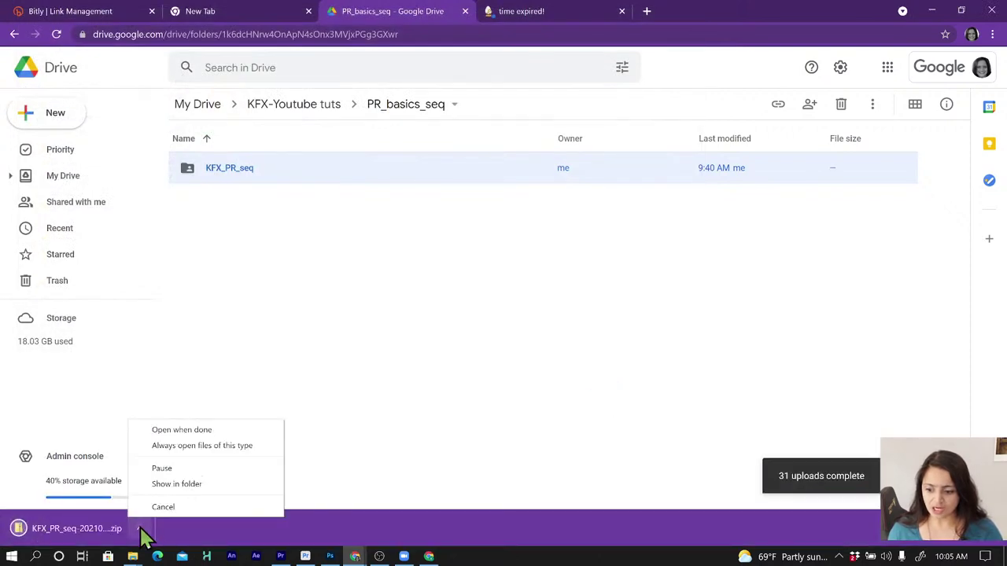
click(176, 484)
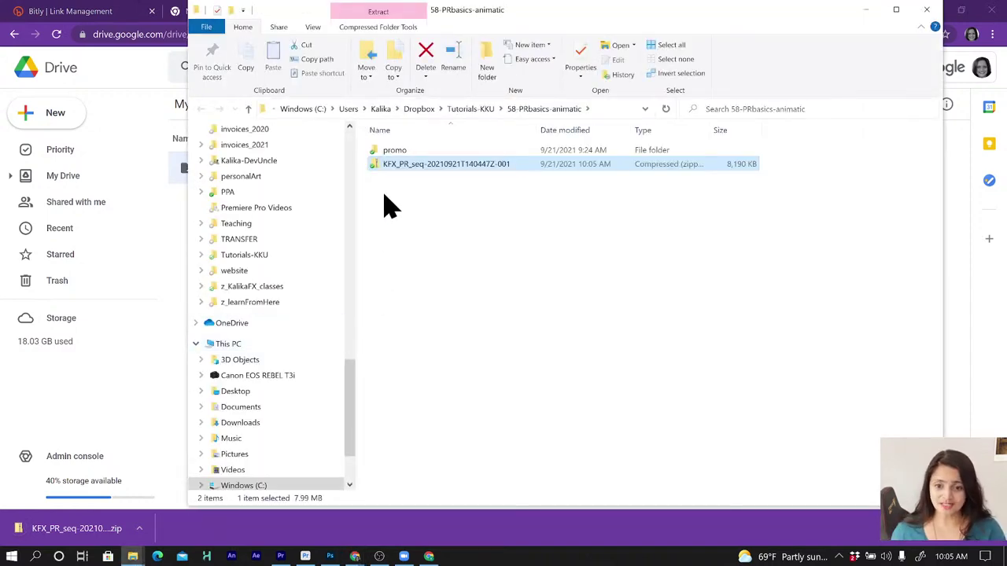
Extract the zip with 7-Zip into KFX_PR_seq-20210921T140447Z-001 and delete the zip
right_click(398, 177)
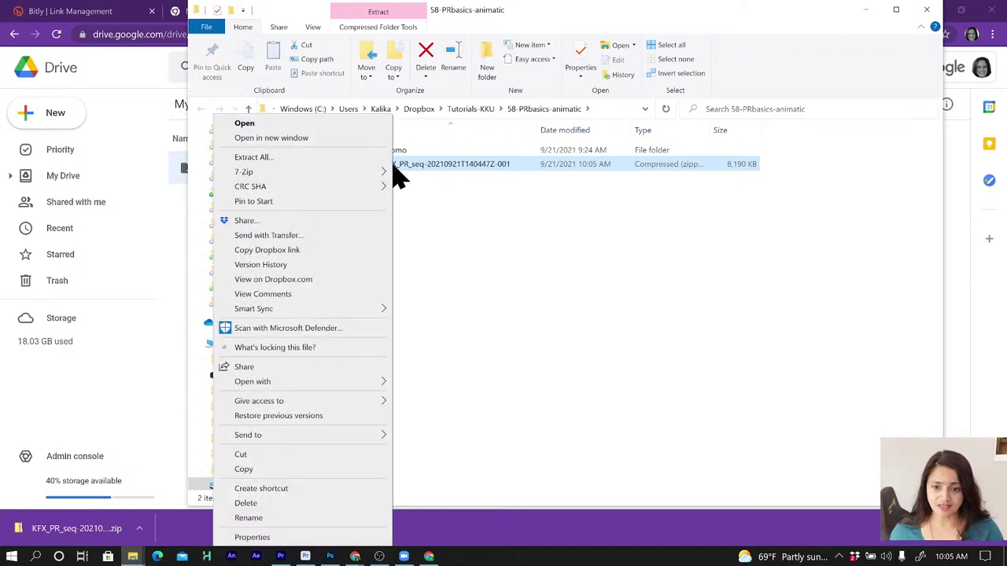
mouse_move(376, 179)
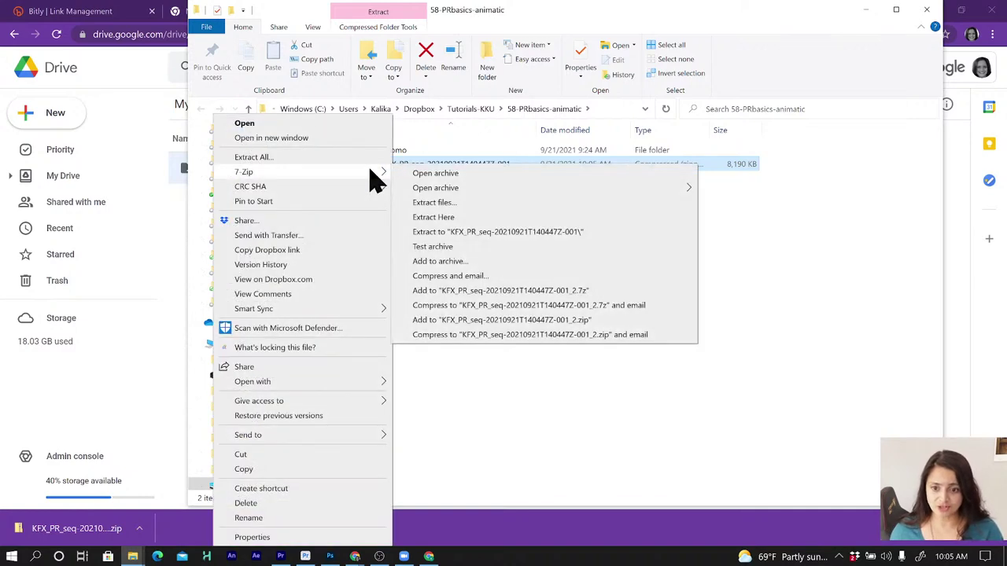
click(429, 232)
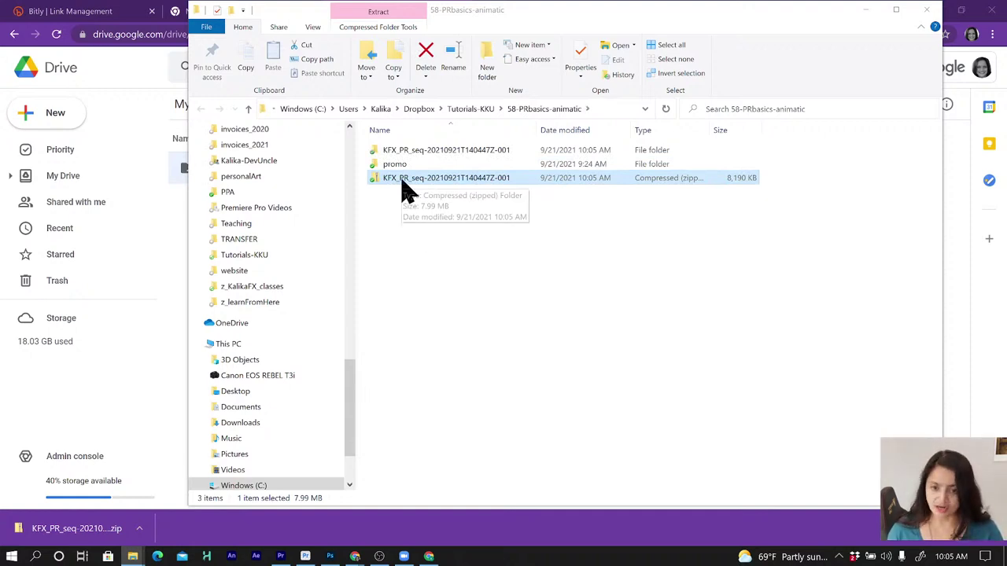
key(Delete)
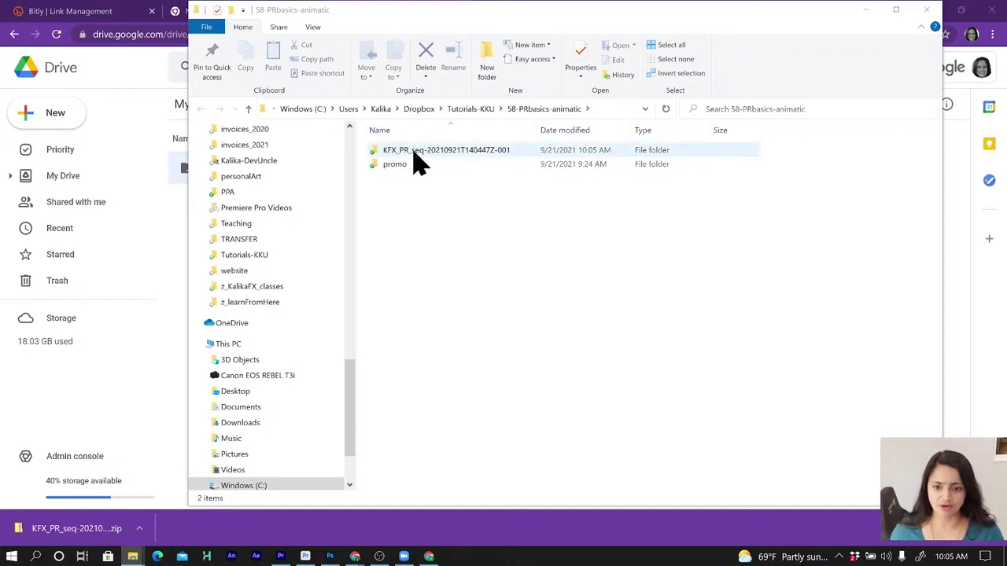
Open the extracted KFX_PR_seq folders down to Mograph_animatic
double_click(414, 152)
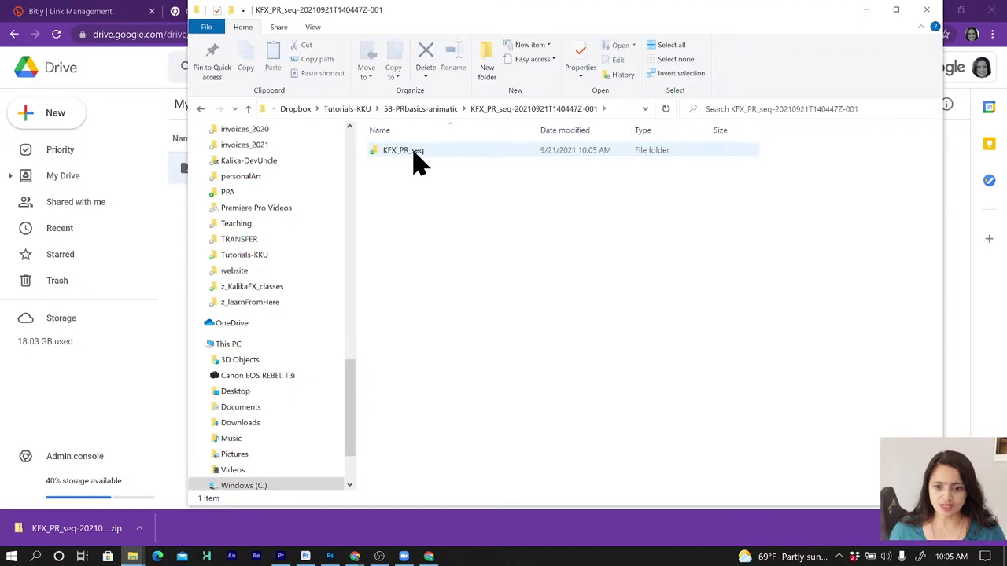
double_click(414, 155)
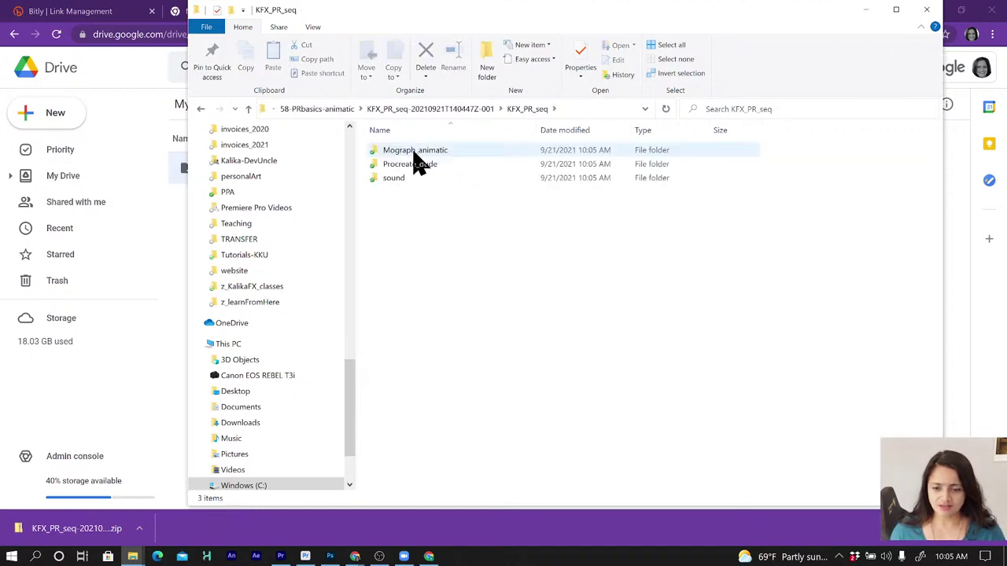
double_click(416, 155)
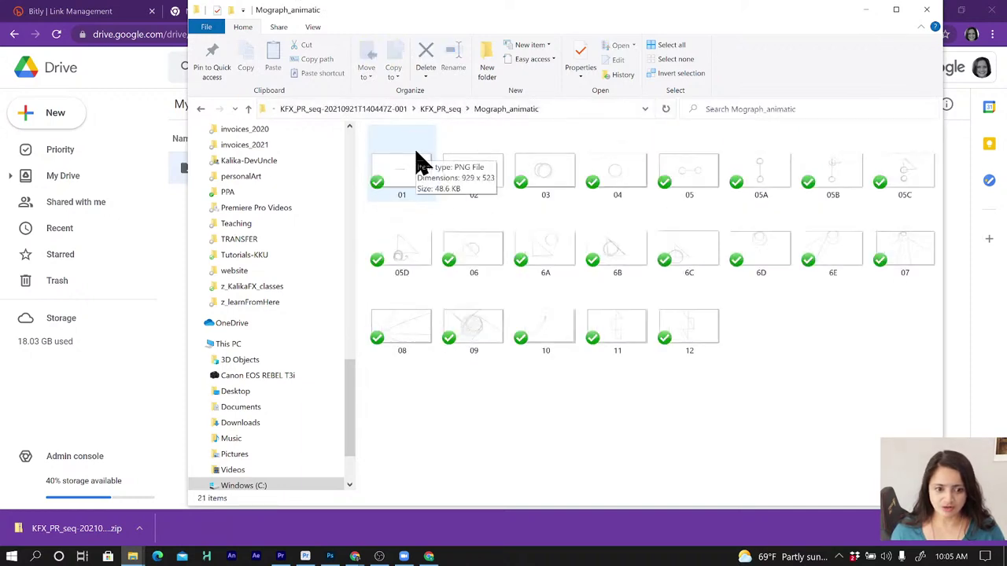
Go back to KFX_PR_seq, open Procreate_dude and list its Walking_Guy PNGs in Details view
click(437, 110)
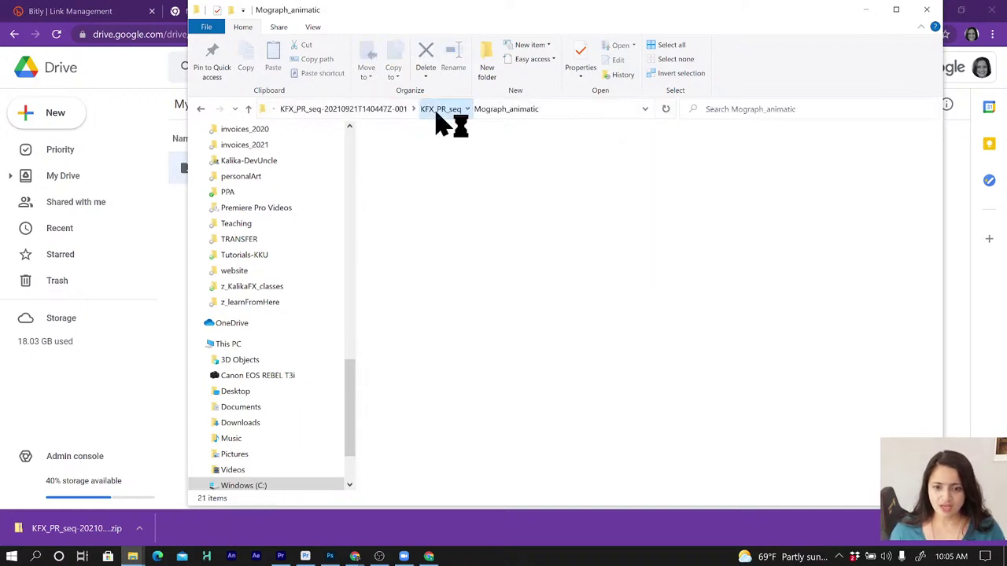
click(405, 178)
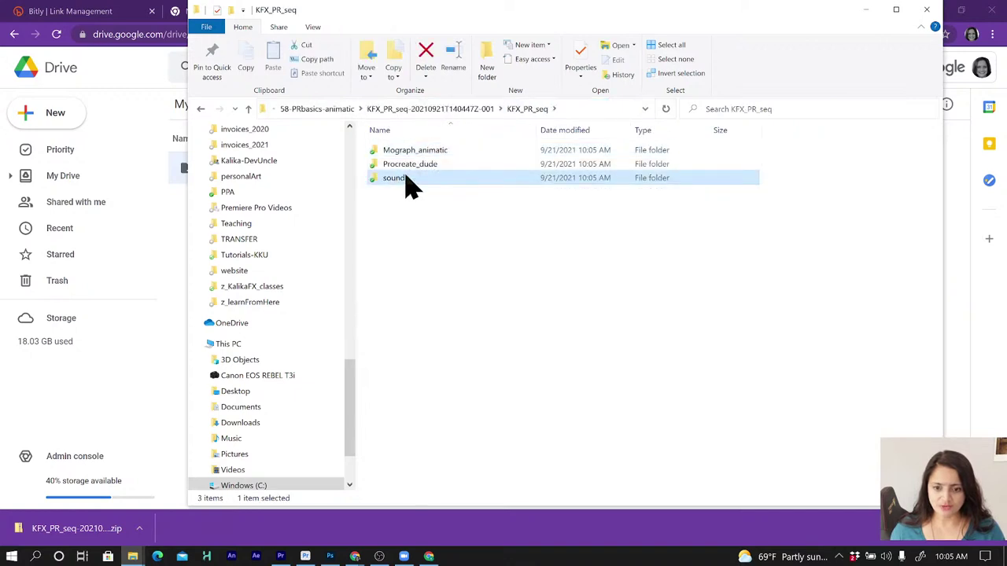
double_click(405, 165)
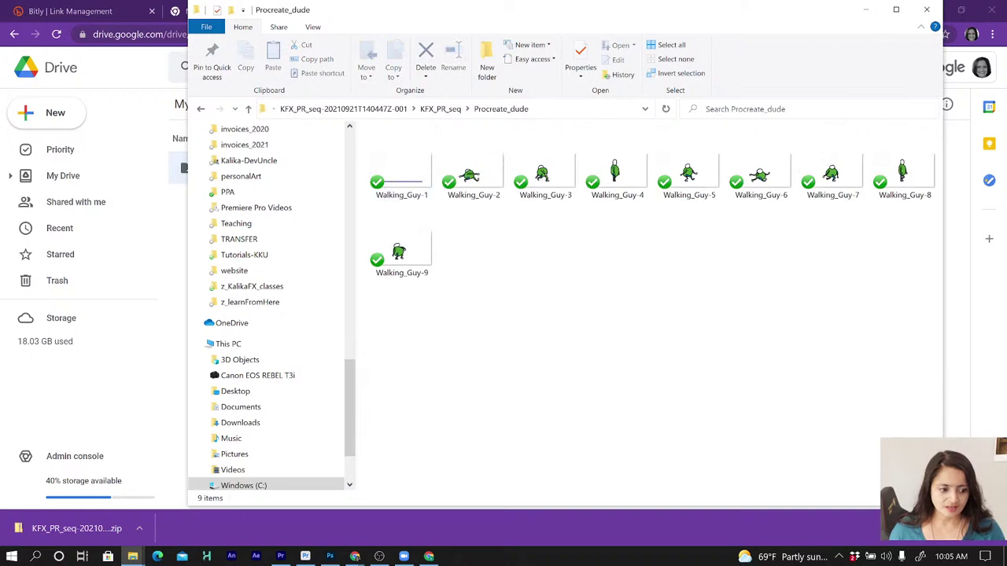
click(917, 498)
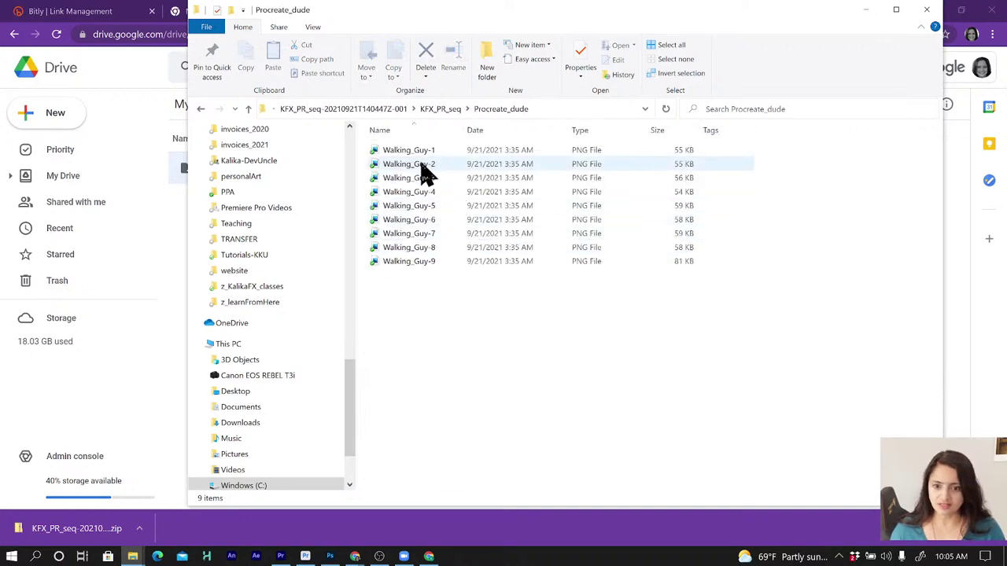
click(418, 151)
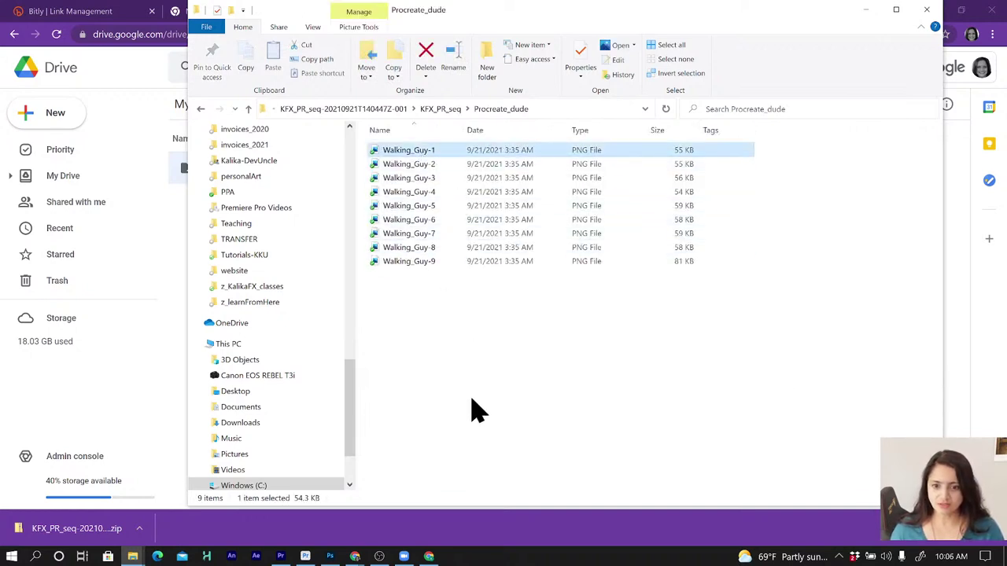
Preview Walking_Guy-1 and the following frames in the viewer, then close it and deselect
key(space)
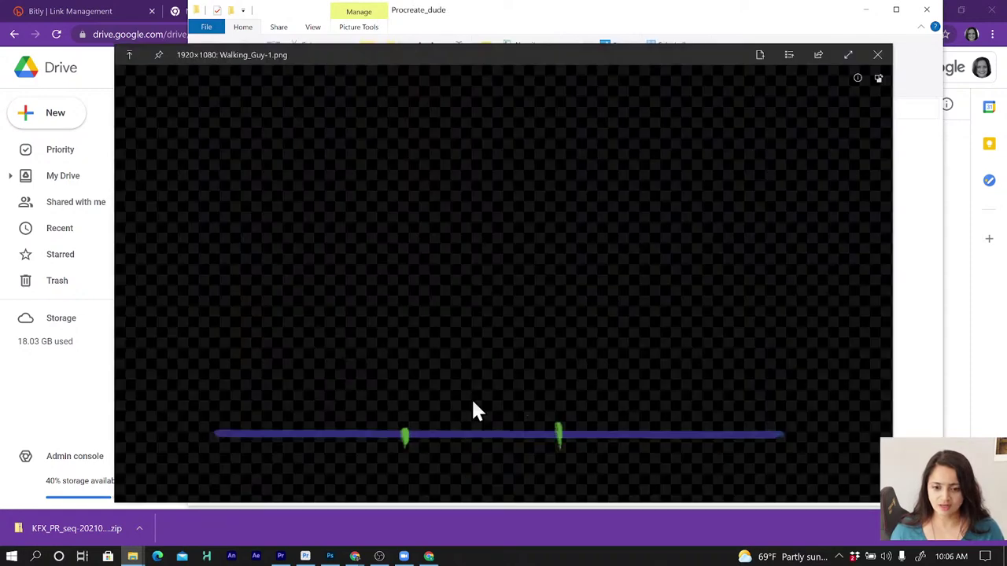
key(Down)
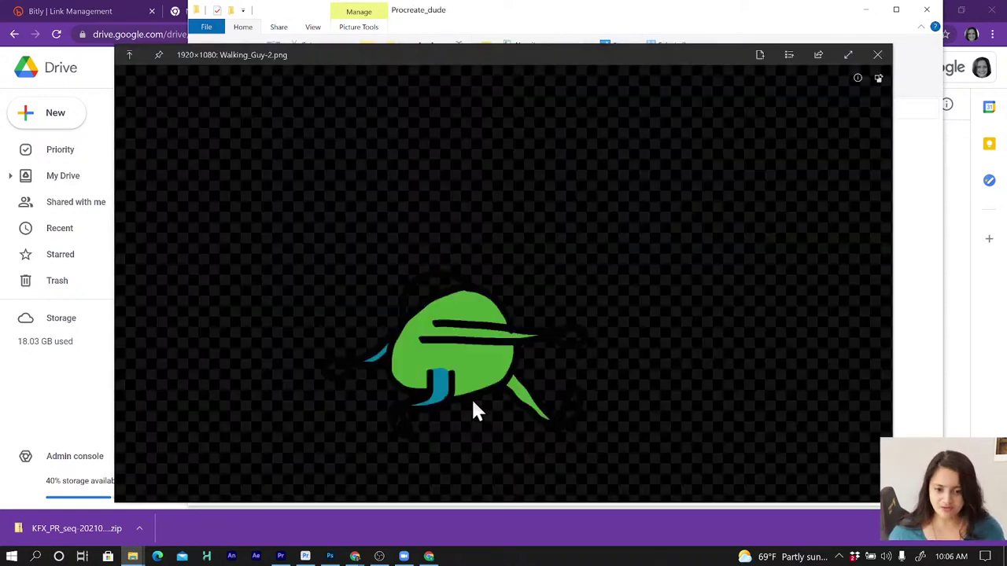
key(Down)
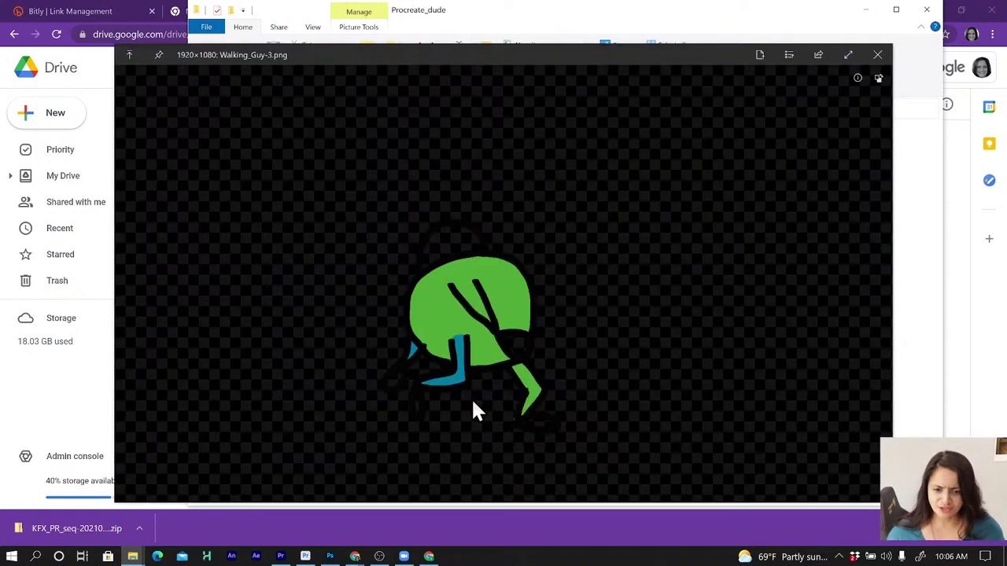
key(Down)
key(Down)
key(Down)
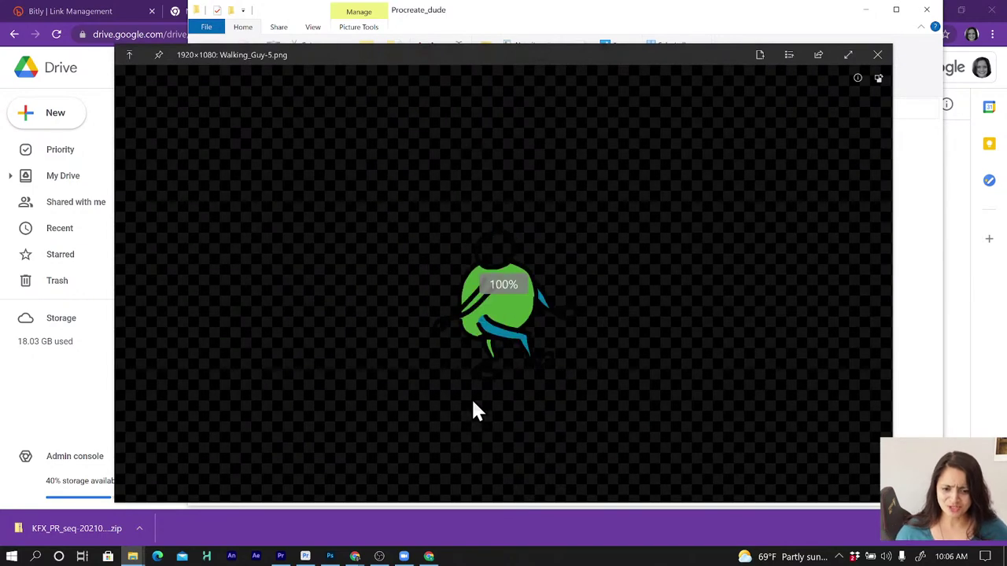
key(space)
click(483, 319)
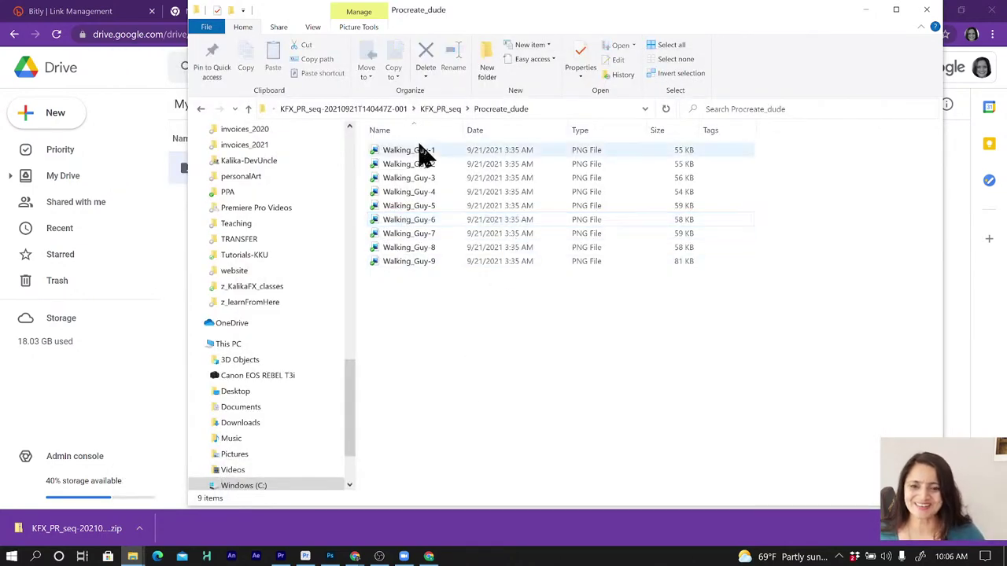
click(280, 556)
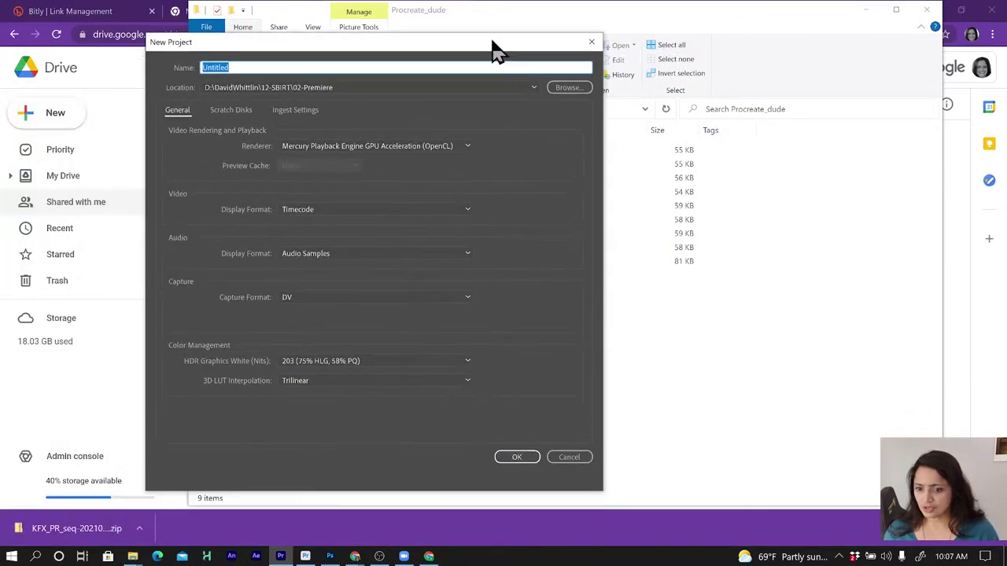
Move the New Project window aside and minimize the browser and File Explorer windows
mouse_move(494, 45)
mouse_down()
mouse_move(617, 46)
mouse_move(595, 45)
mouse_up()
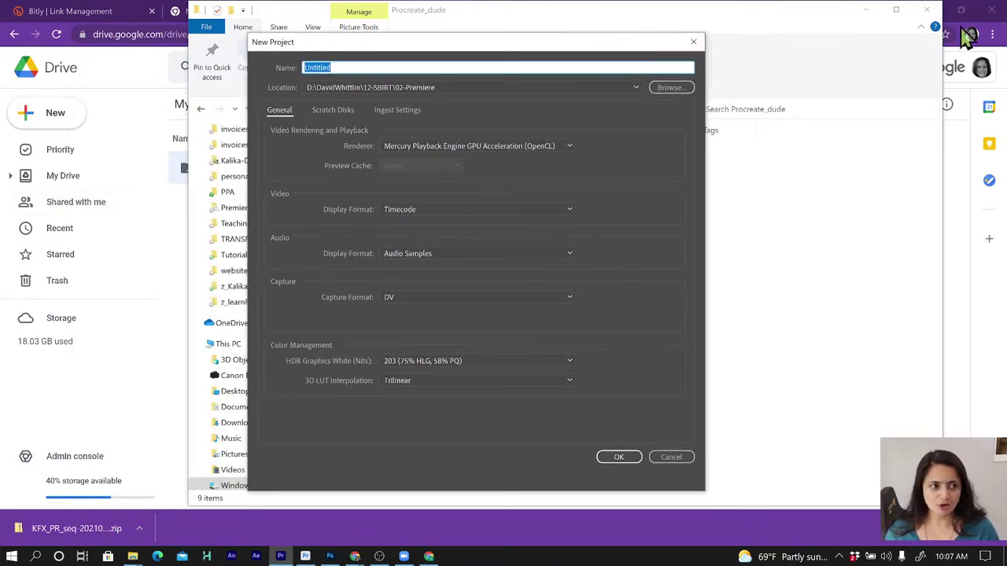
click(869, 17)
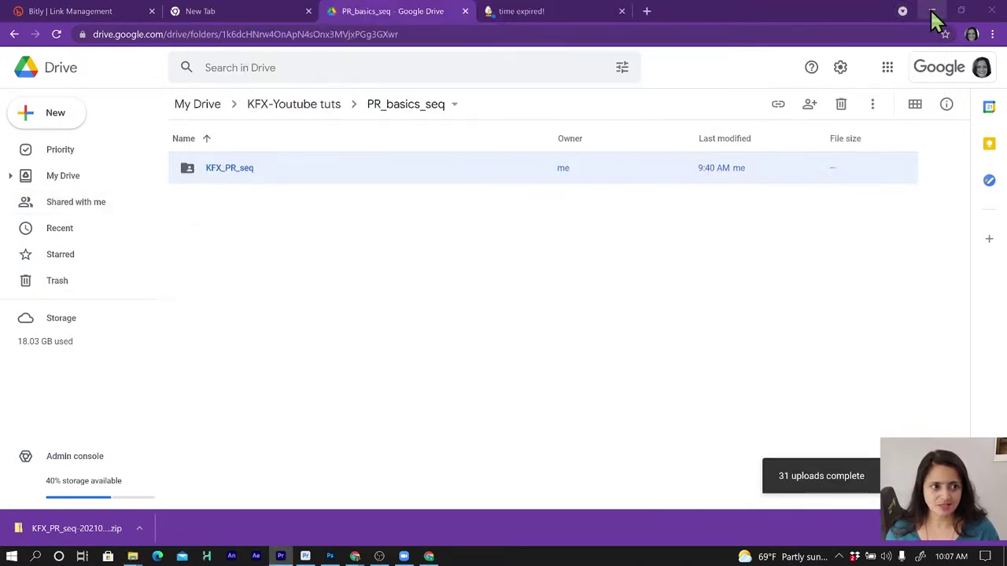
click(931, 11)
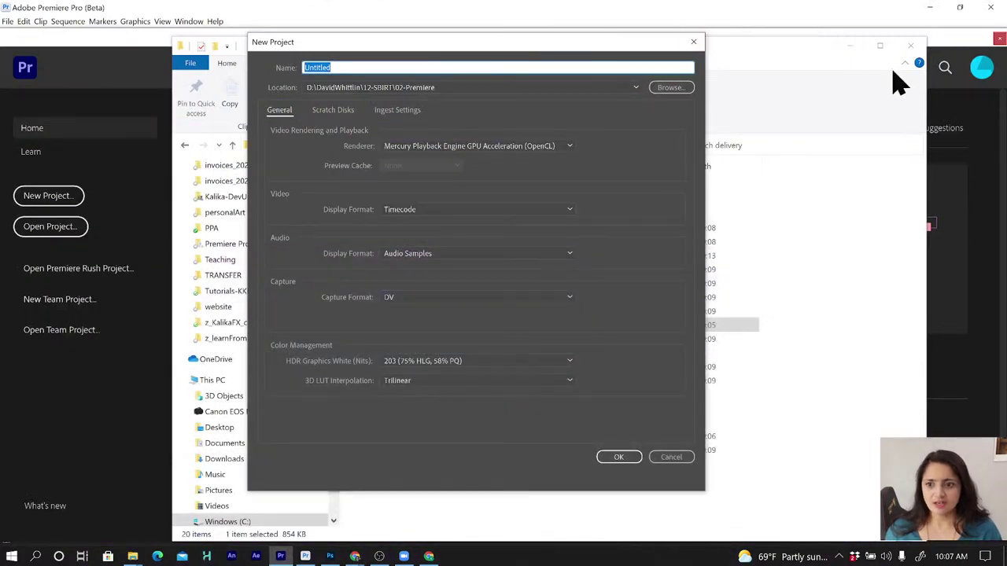
click(850, 46)
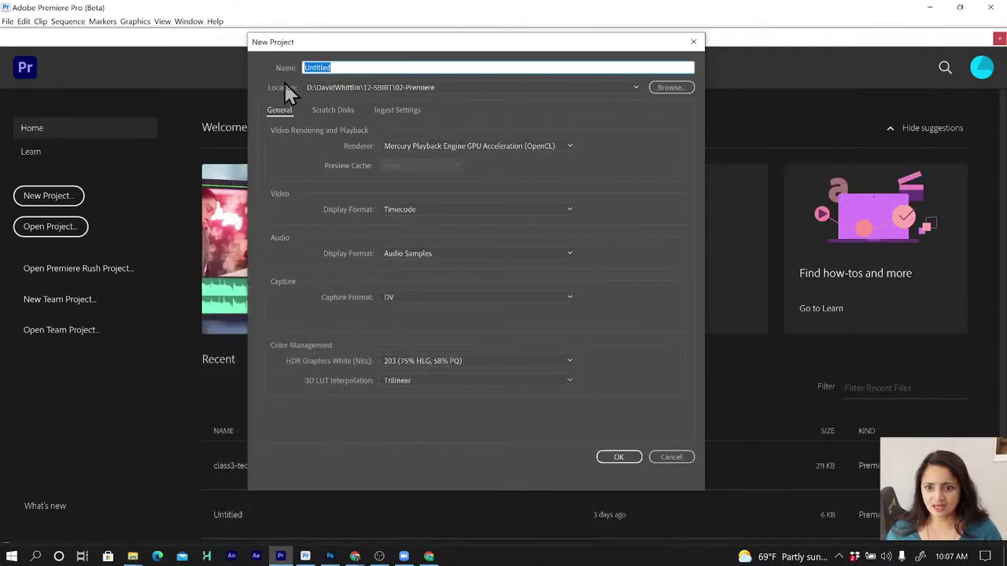
In the project location picker, browse the KFX_PR_seq download folders under 58-PRbasics-animatic
click(668, 89)
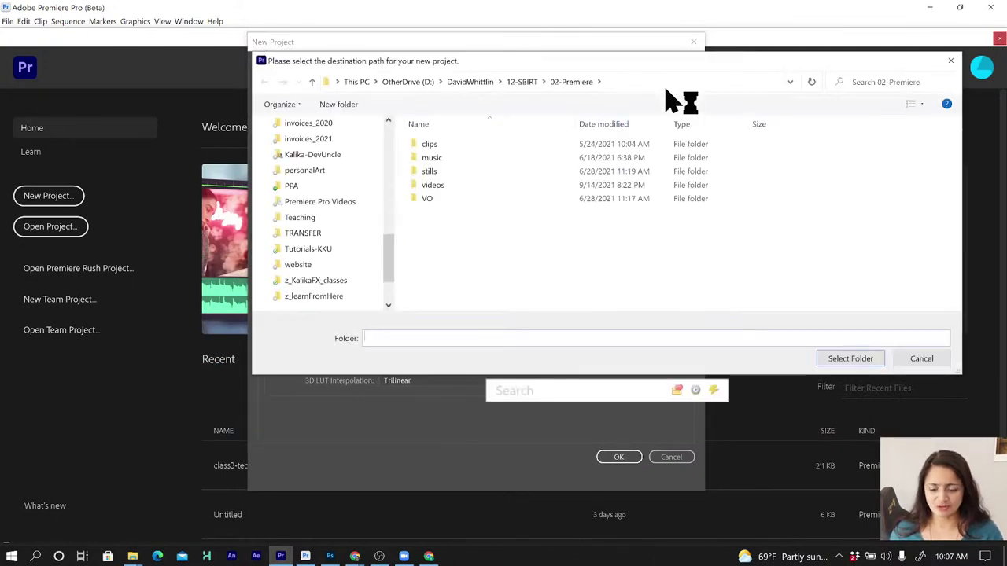
drag(387, 272, 403, 114)
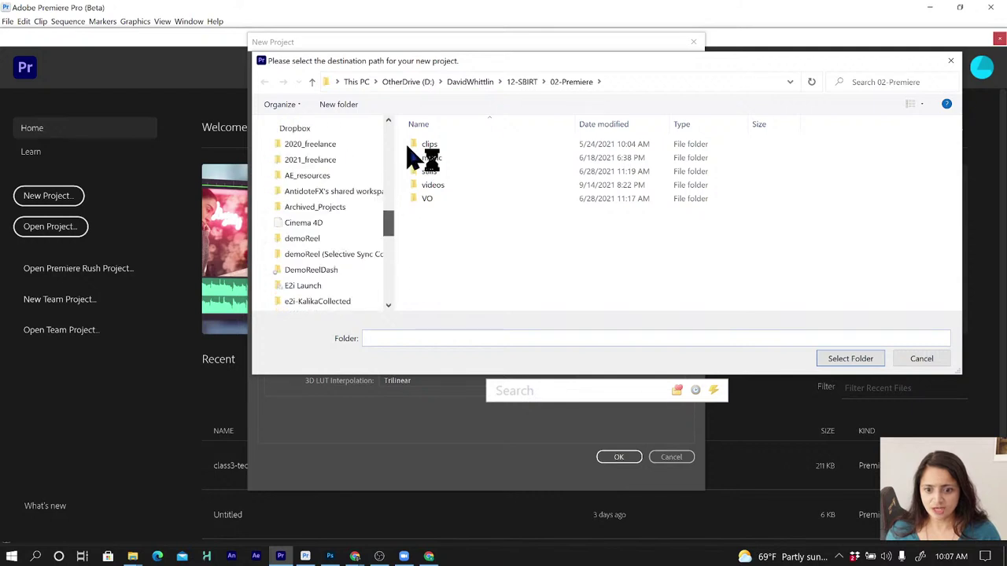
click(319, 150)
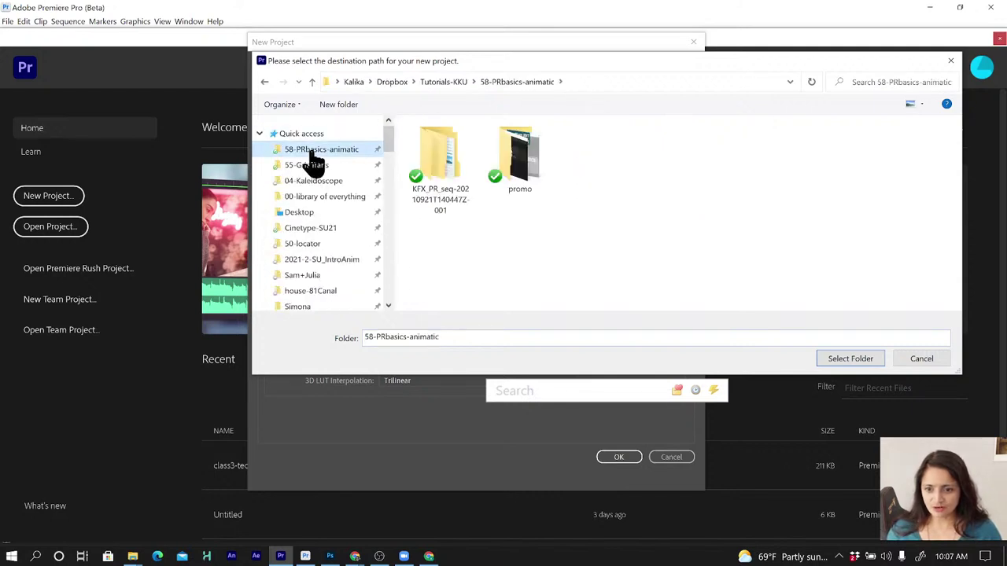
double_click(440, 166)
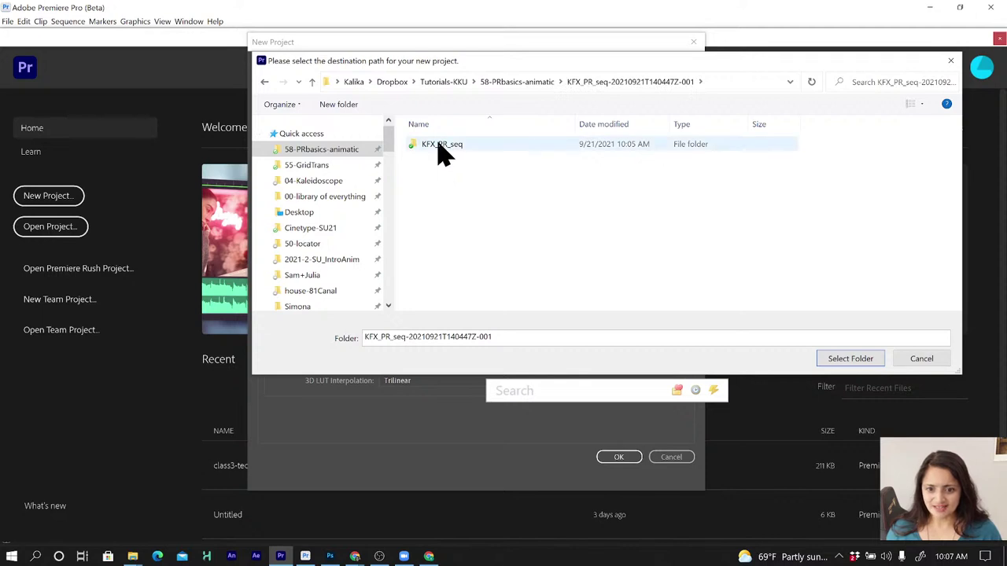
click(439, 150)
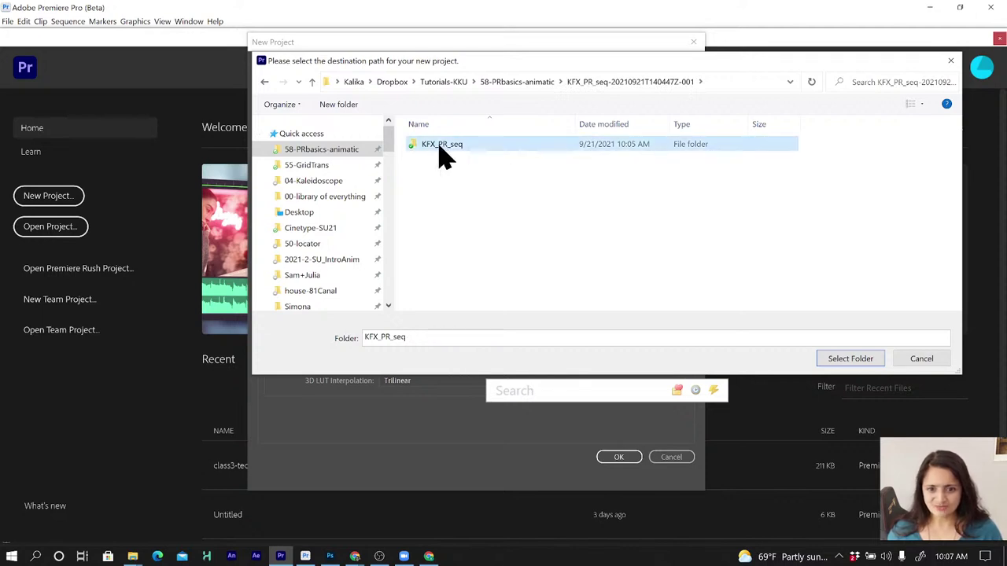
click(445, 209)
click(441, 157)
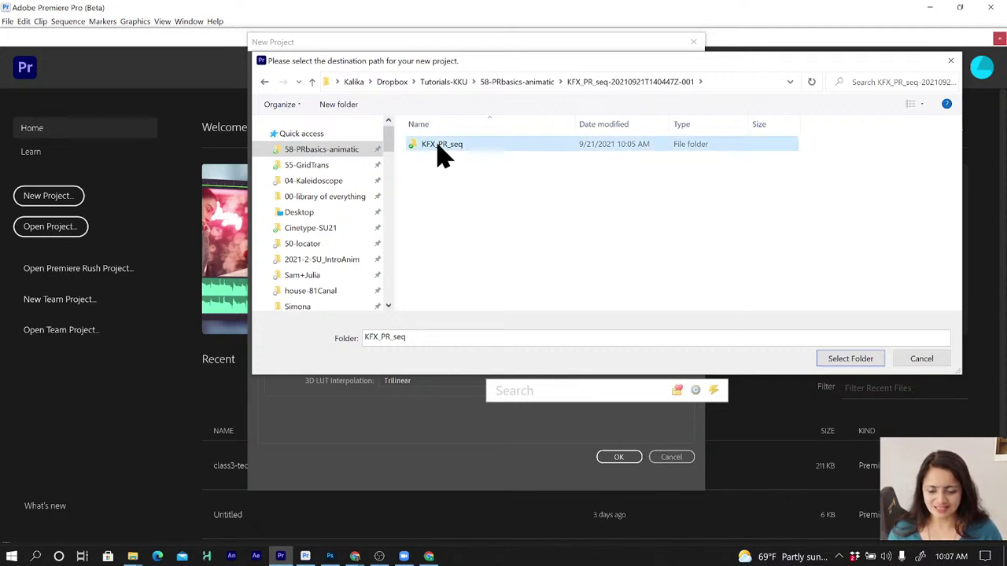
double_click(440, 153)
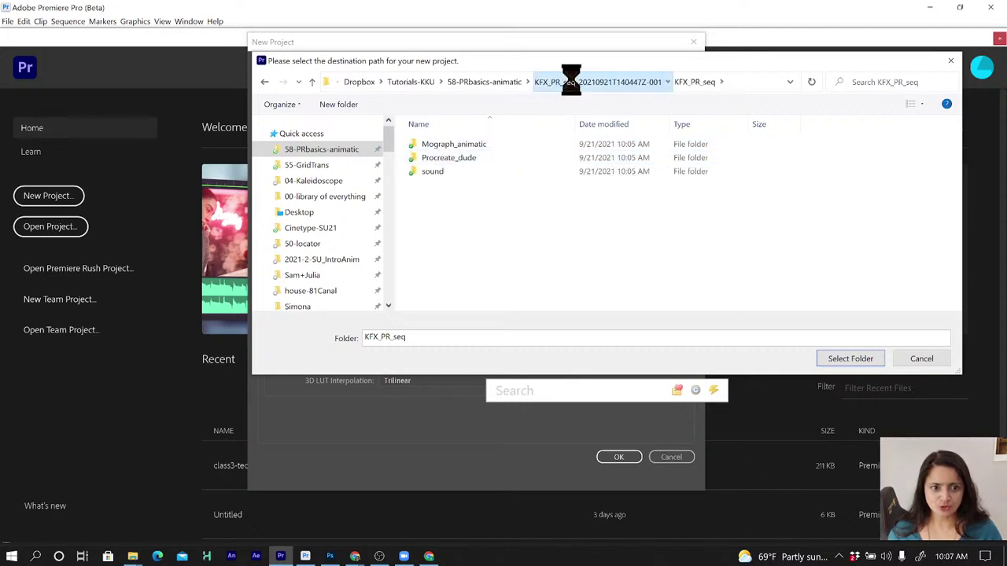
click(570, 81)
Move KFX_PR_seq up into 58-PRbasics-animatic and open it there
drag(436, 145, 509, 89)
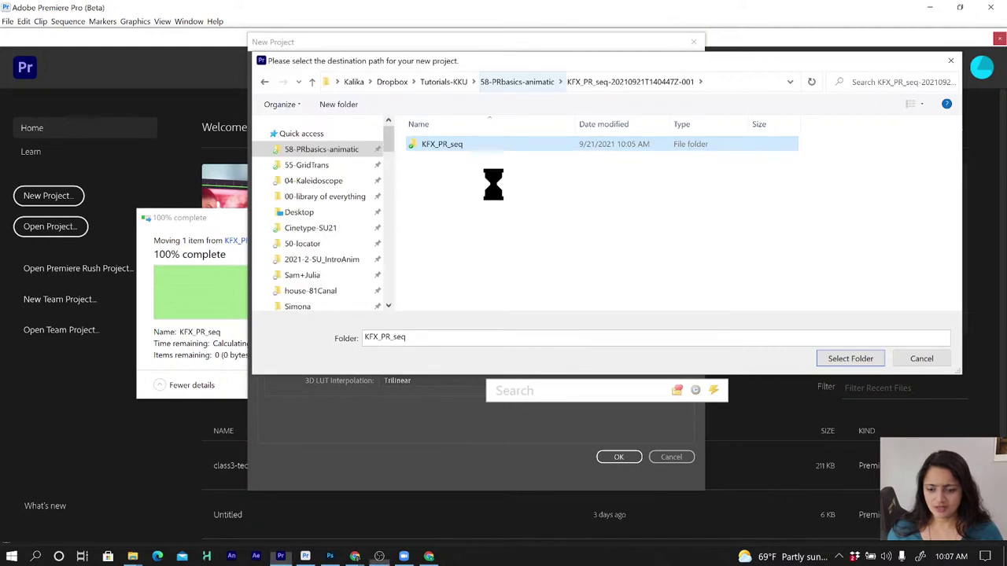
click(512, 86)
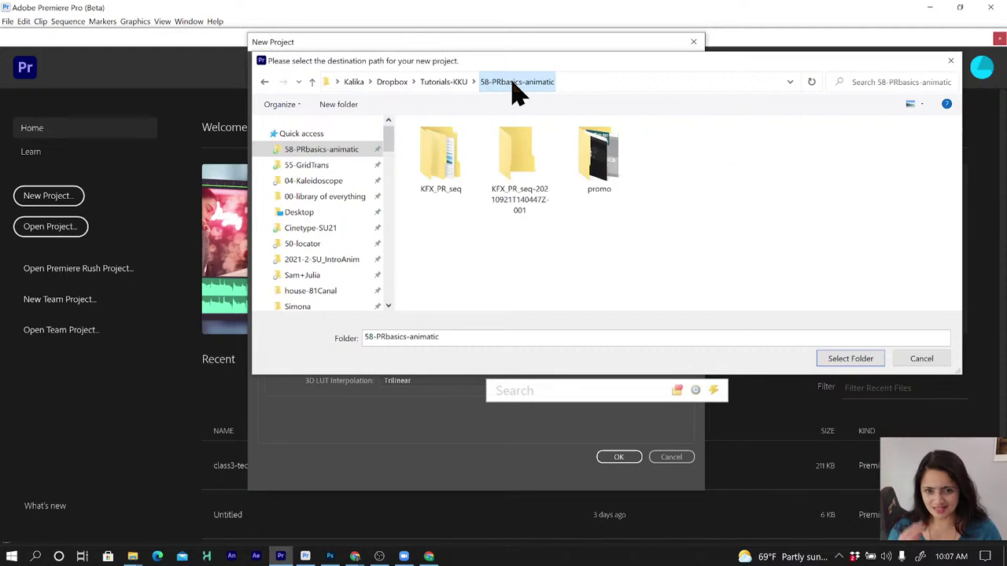
click(440, 168)
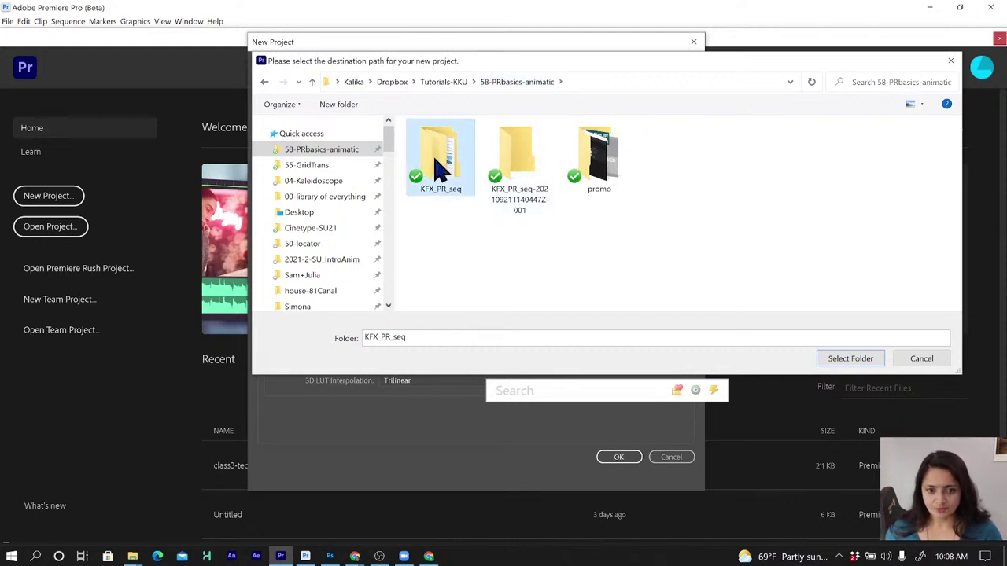
double_click(441, 168)
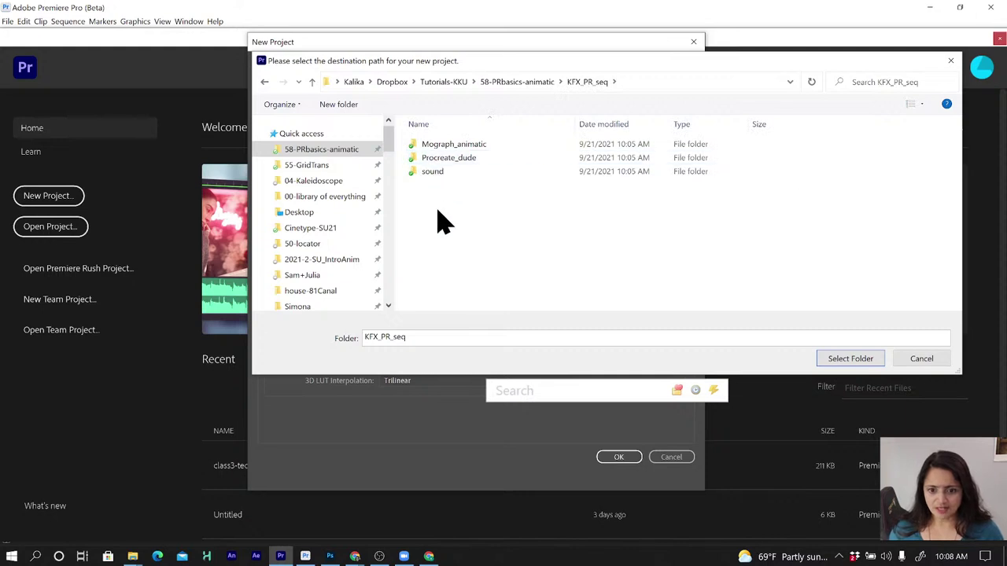
Create a z_oldProjects folder inside KFX_PR_seq and choose it as the project location
click(350, 109)
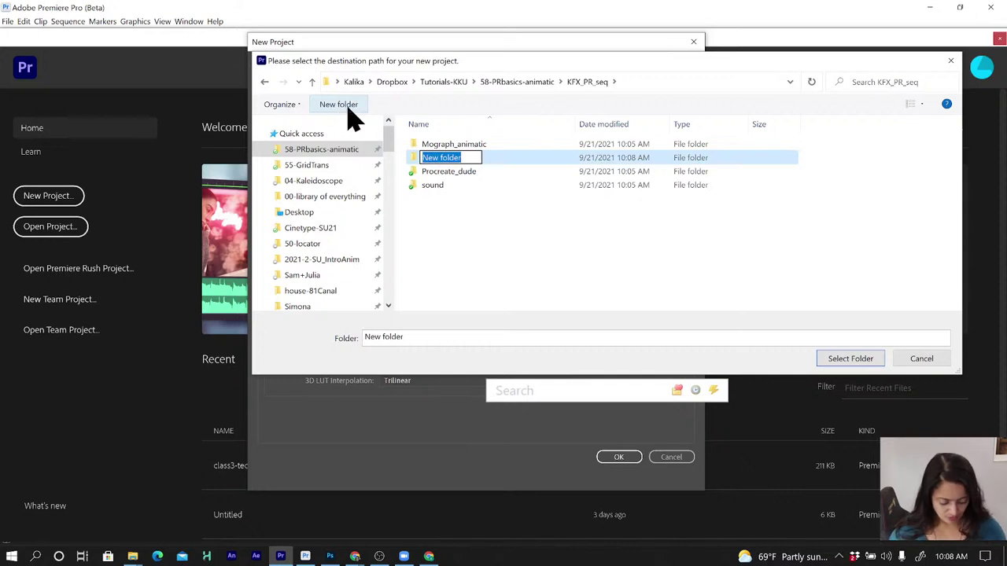
text(z_)
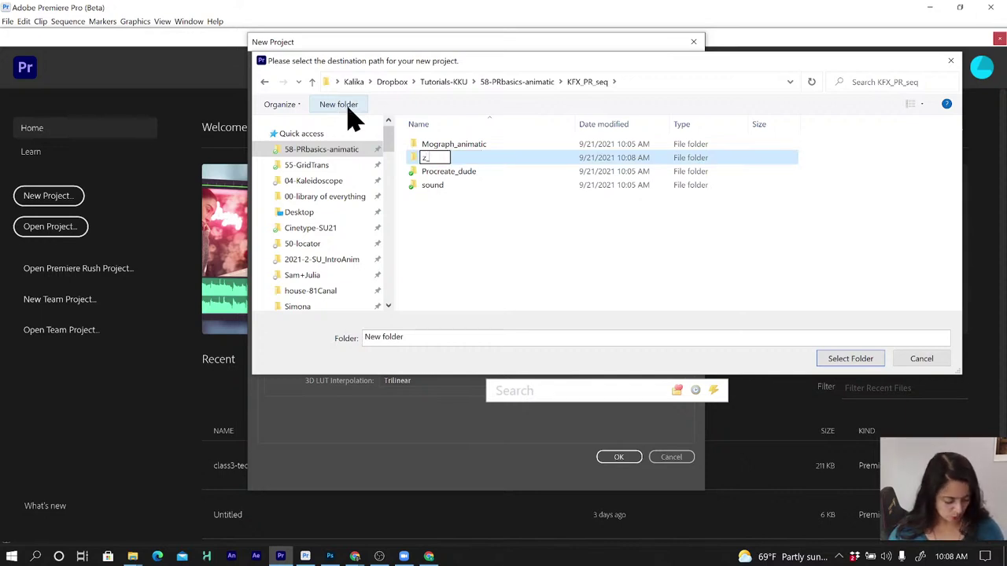
text(oldProject)
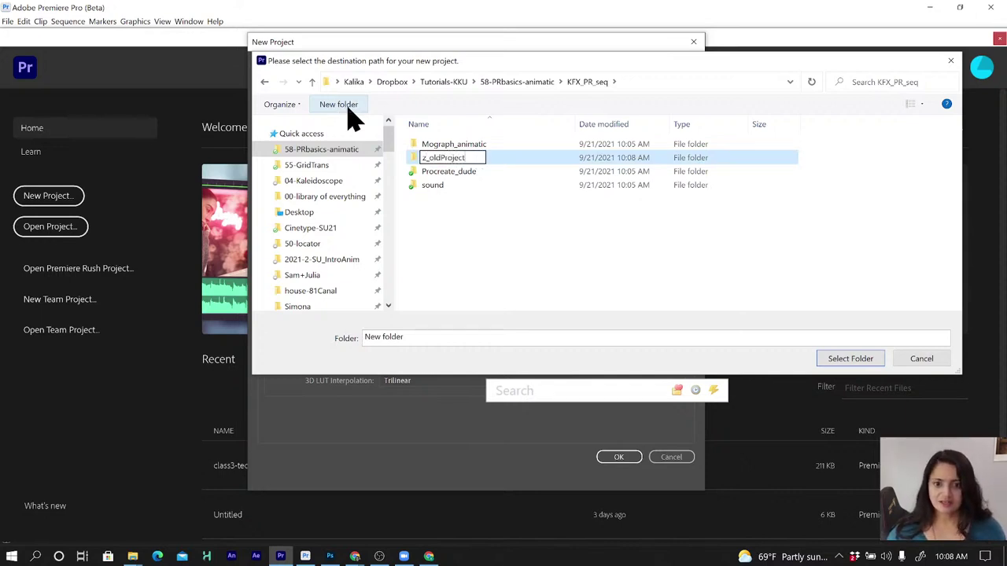
text(s)
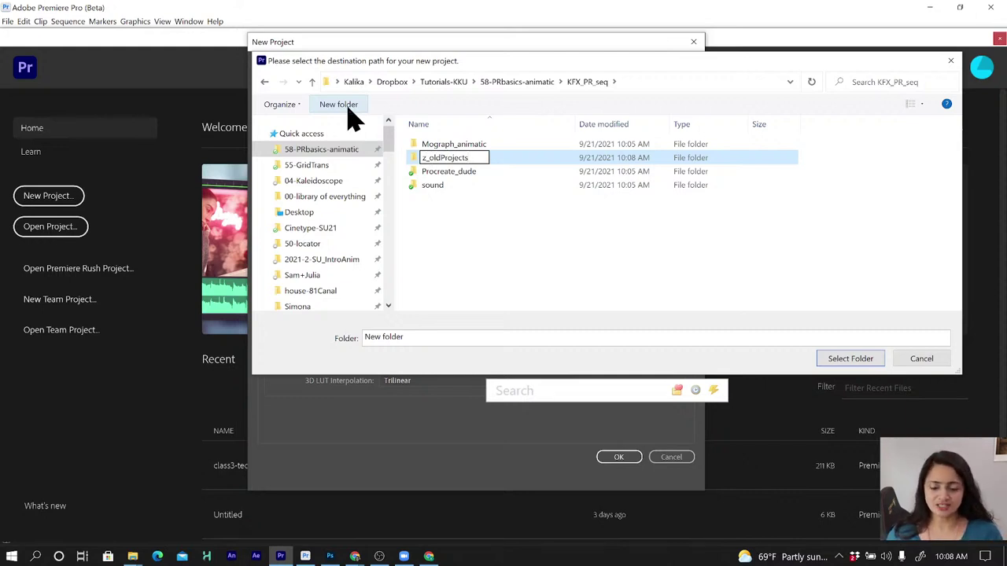
key(Return)
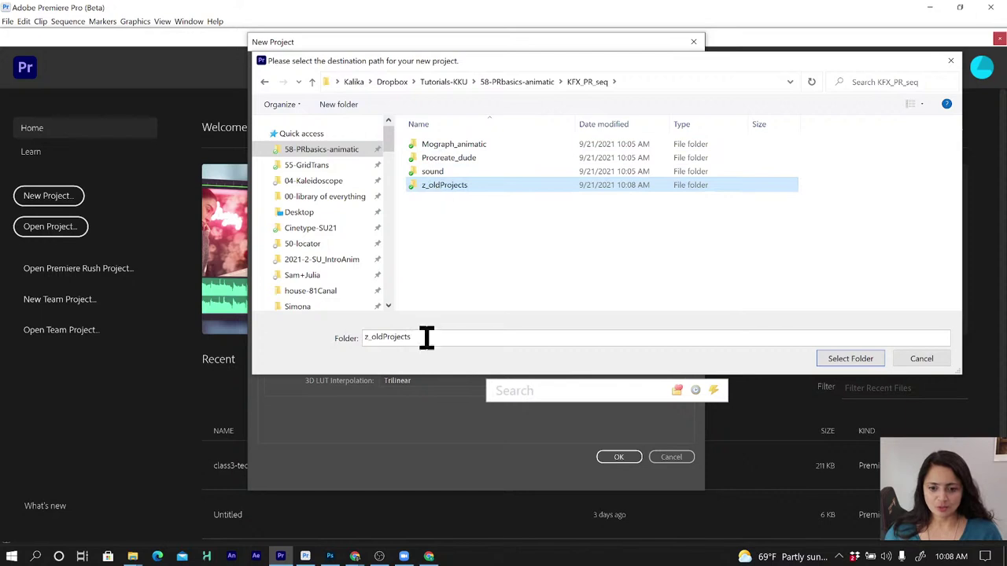
click(444, 204)
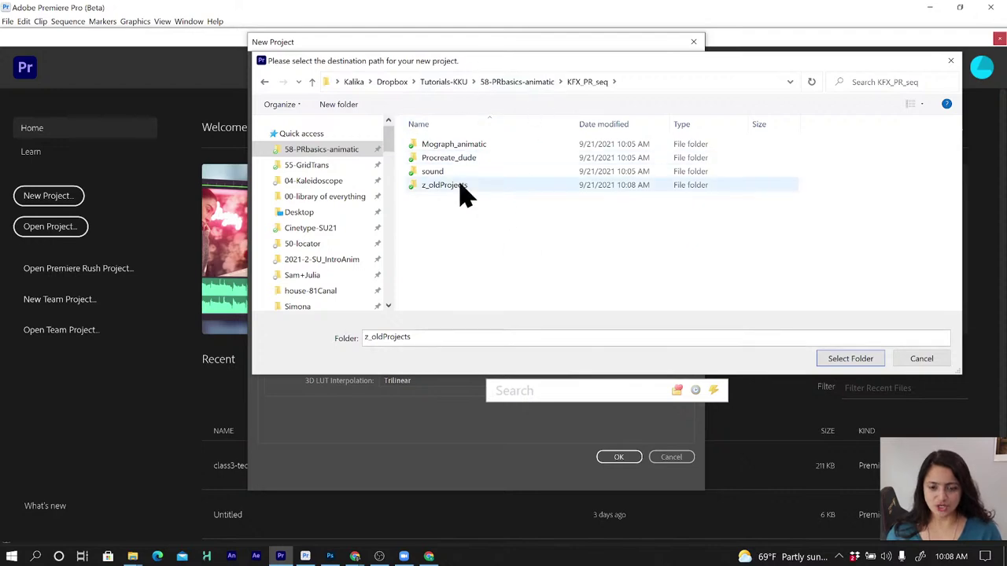
click(849, 360)
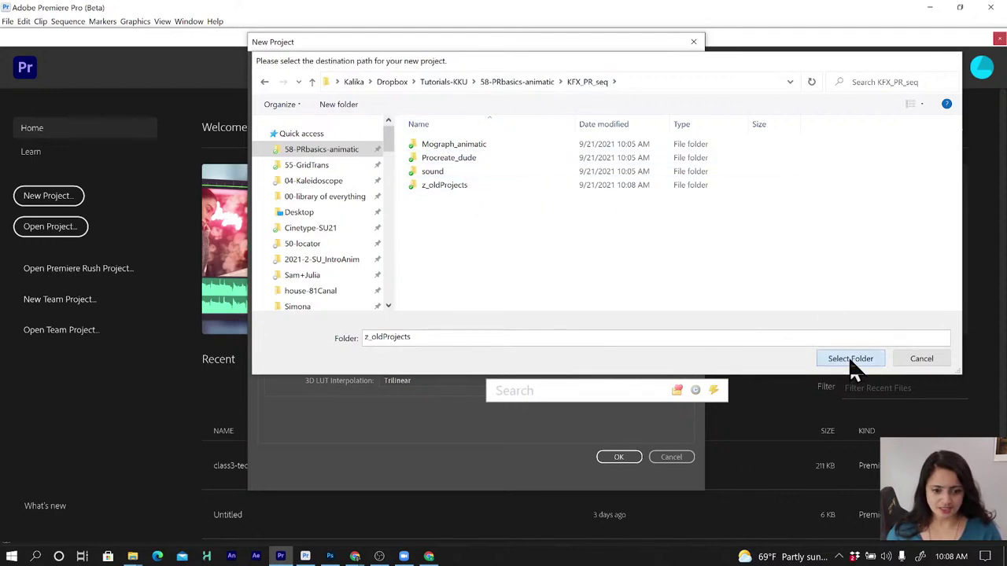
Name the project Sequencing-KALIKA_v1 and bring up the Scratch Disks settings
double_click(340, 67)
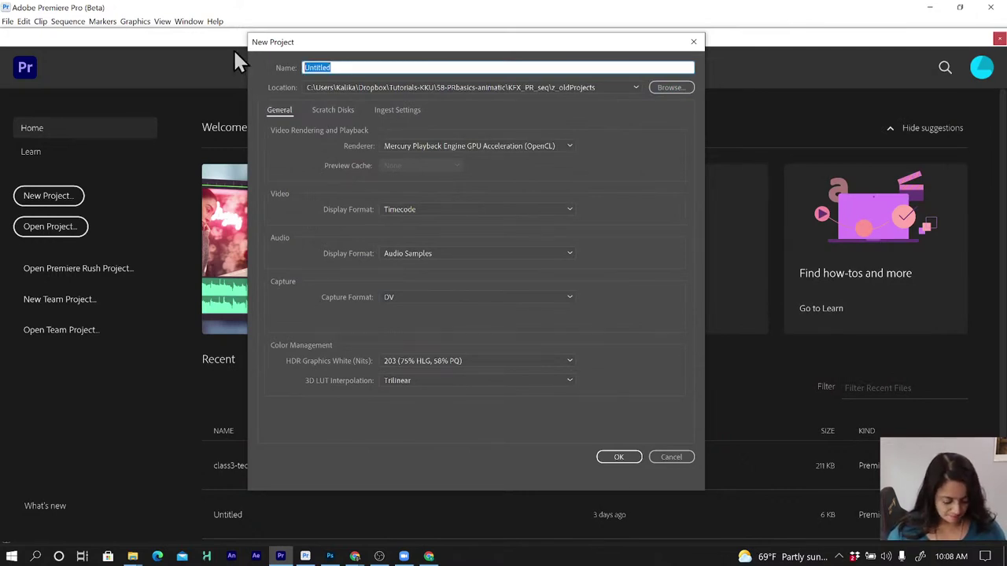
text(Sequen)
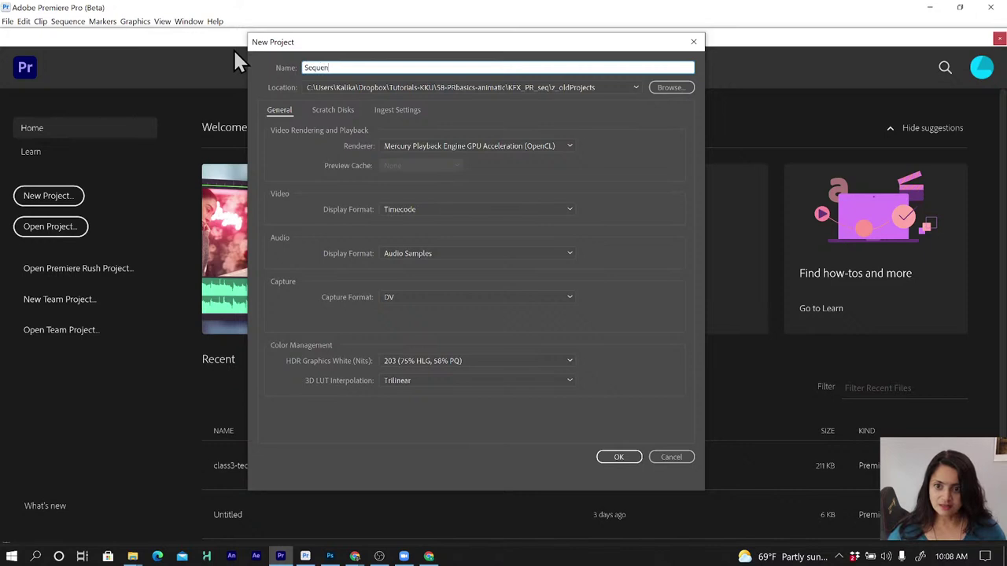
text(cing-KA)
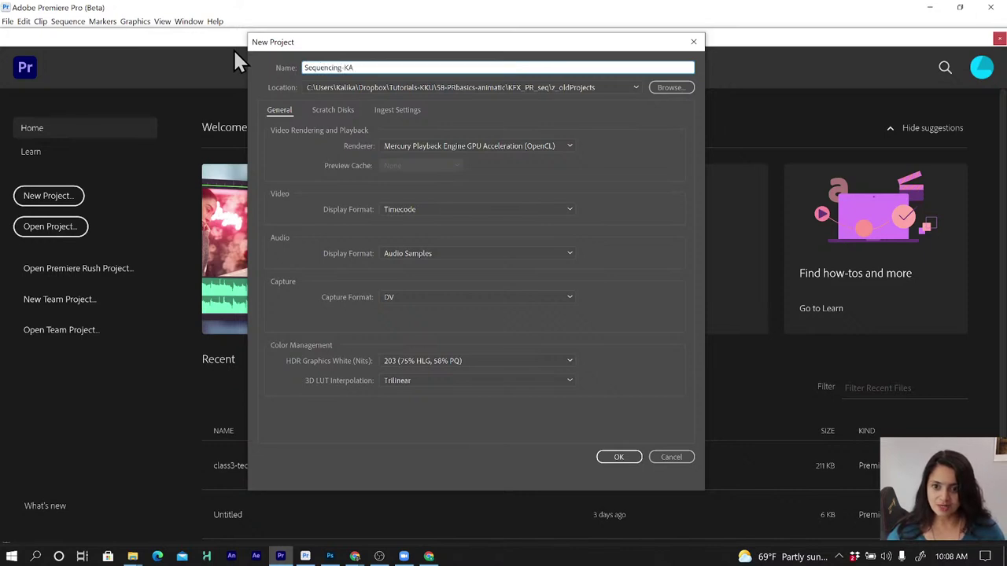
text(LI)
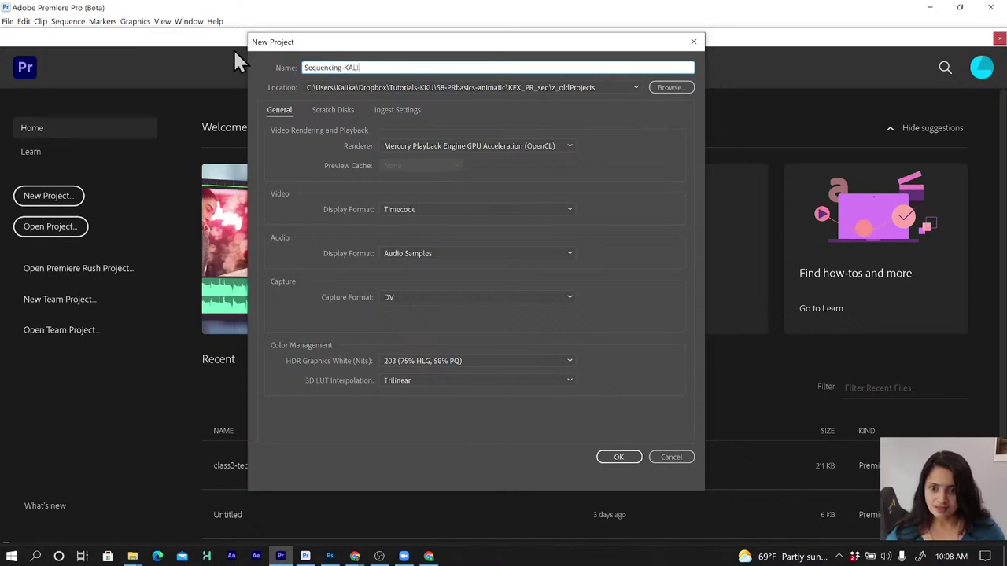
text(KA_b)
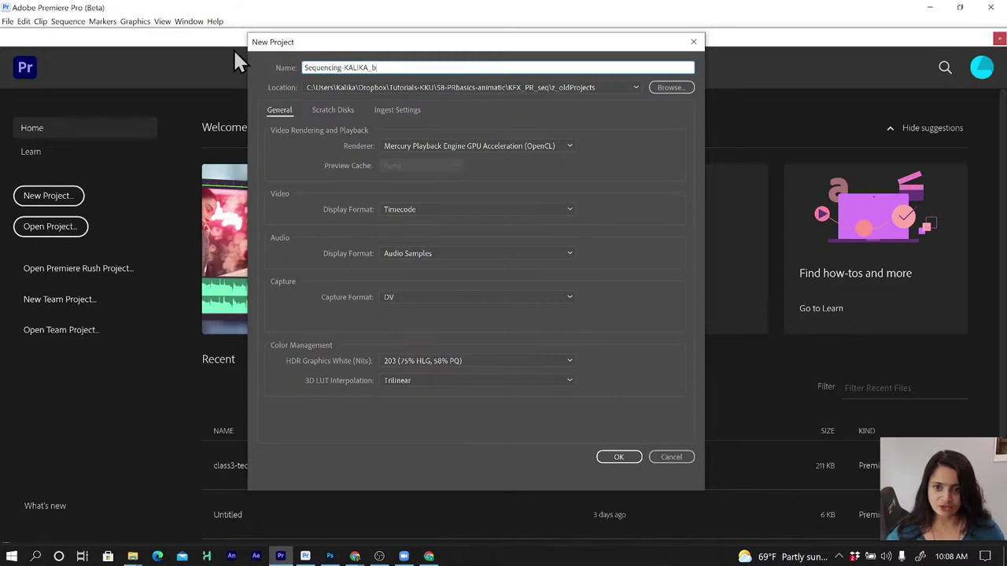
key(BackSpace)
text(v1)
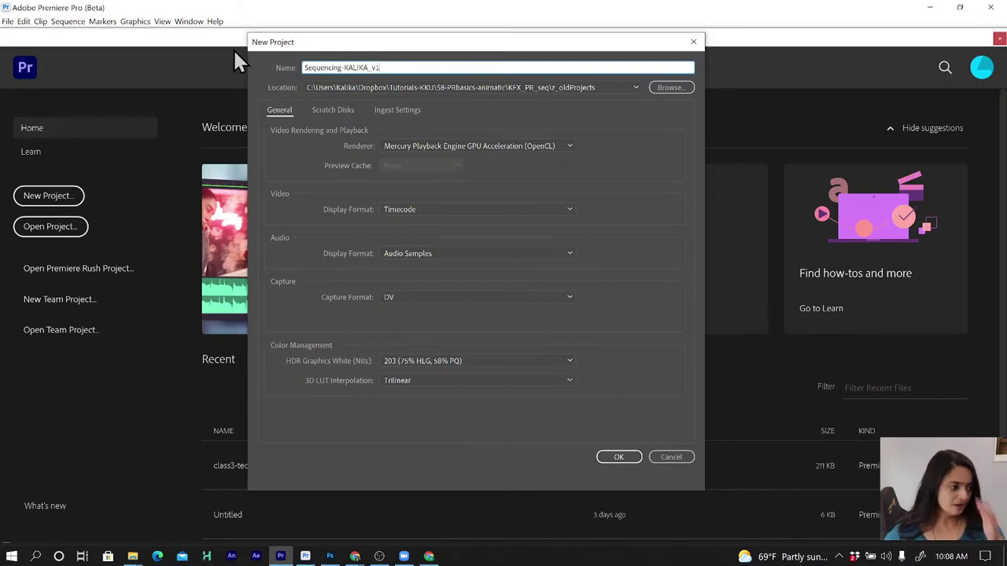
click(333, 110)
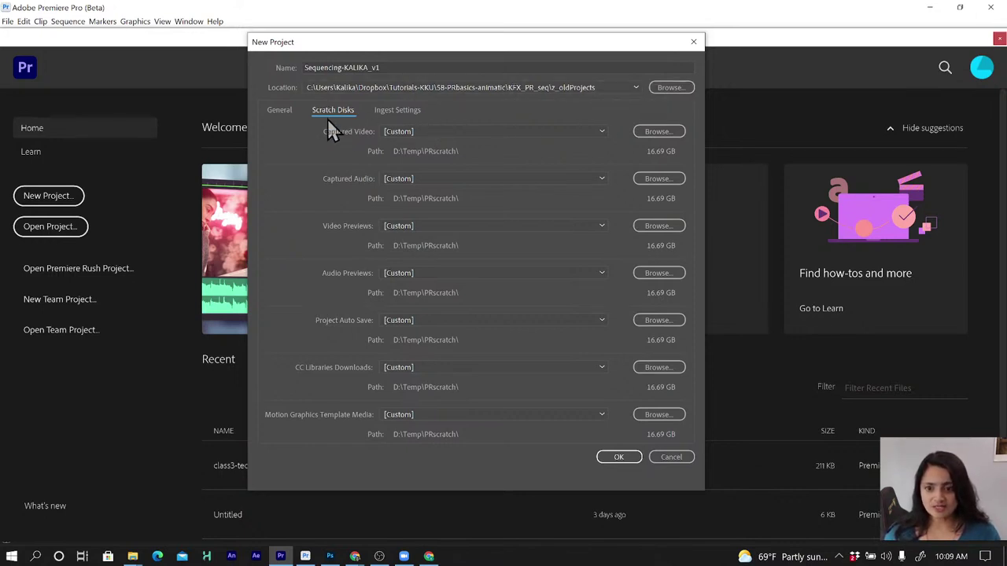
Set the Captured Video scratch folder to D:\Temp\PRscratch
click(660, 133)
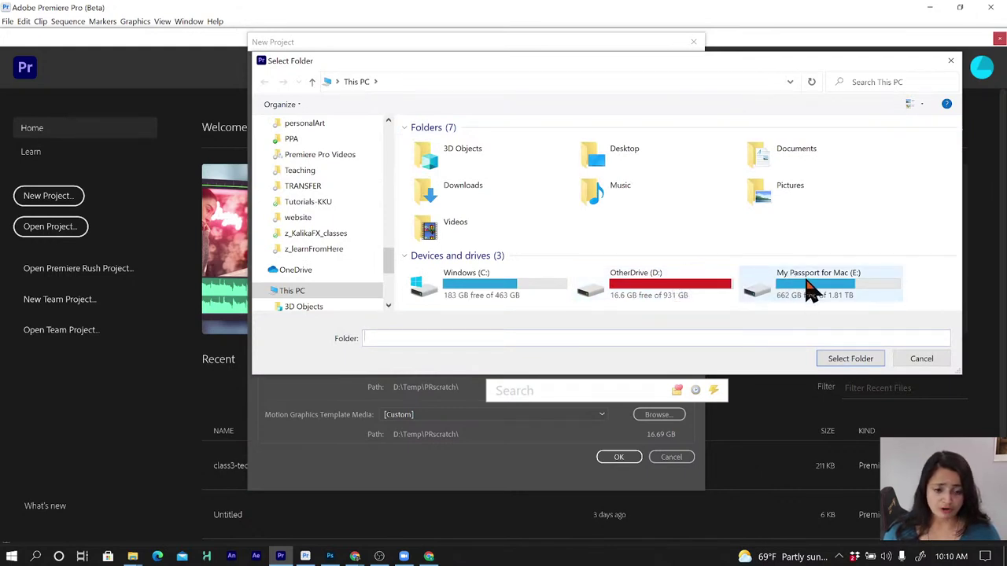
double_click(681, 293)
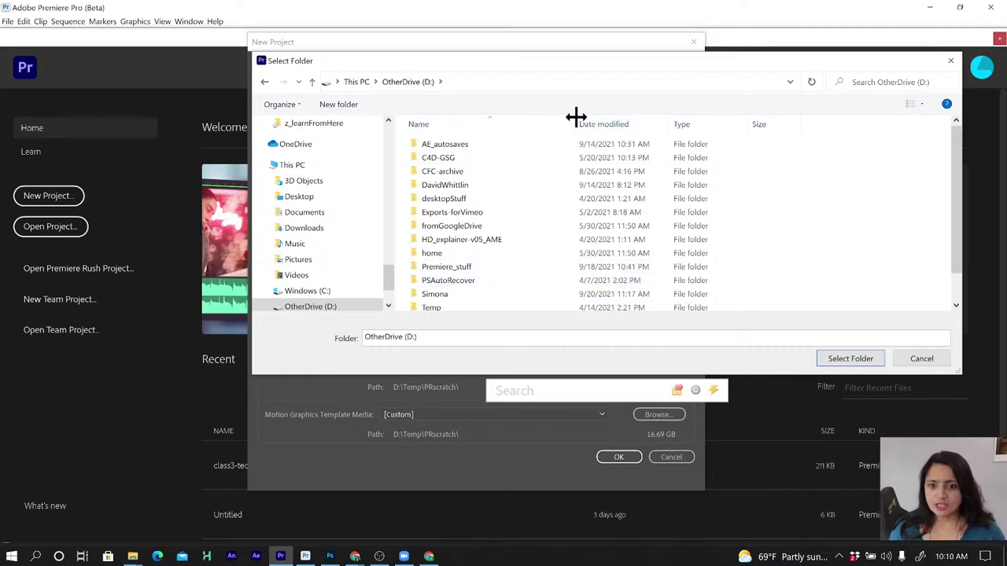
click(452, 270)
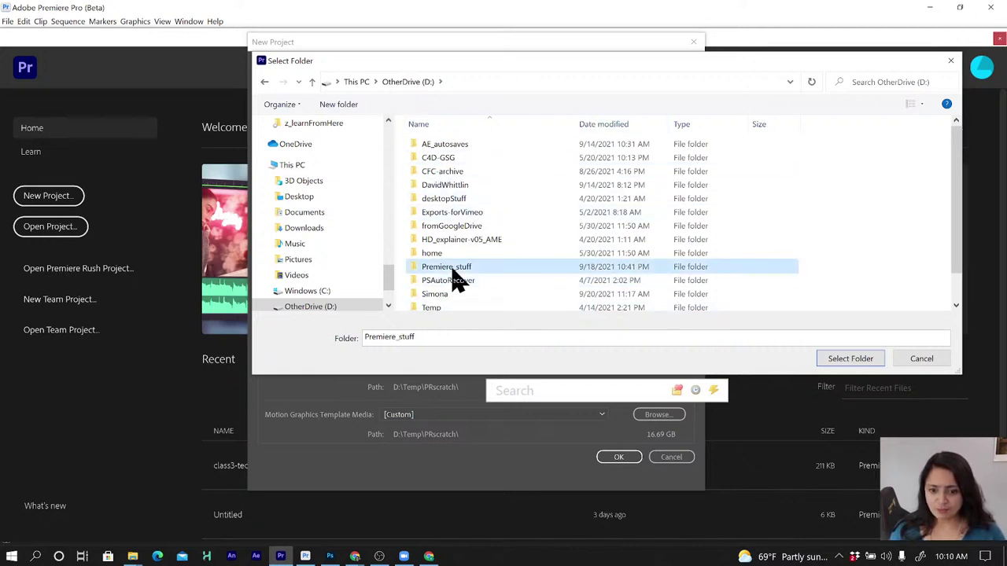
double_click(452, 270)
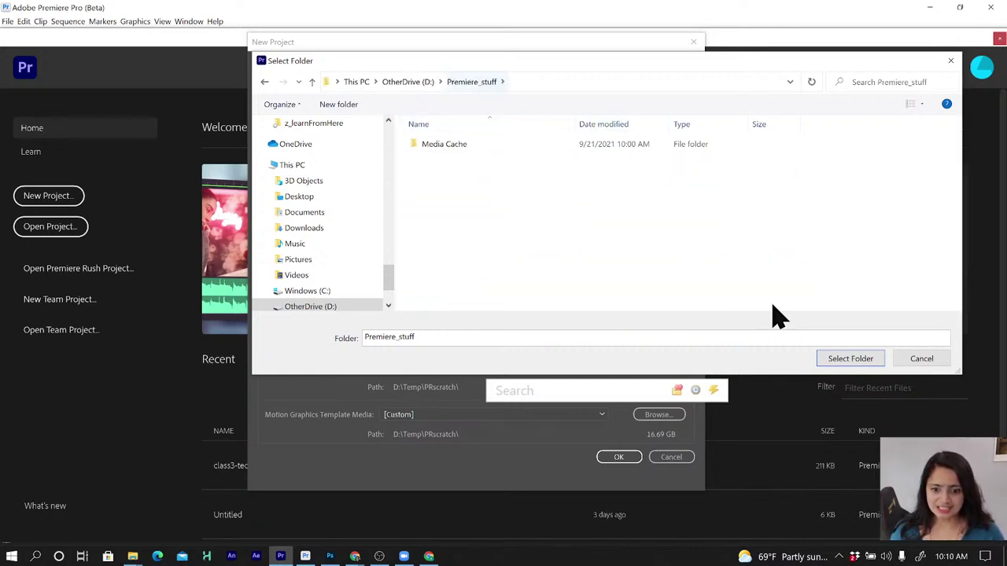
click(408, 83)
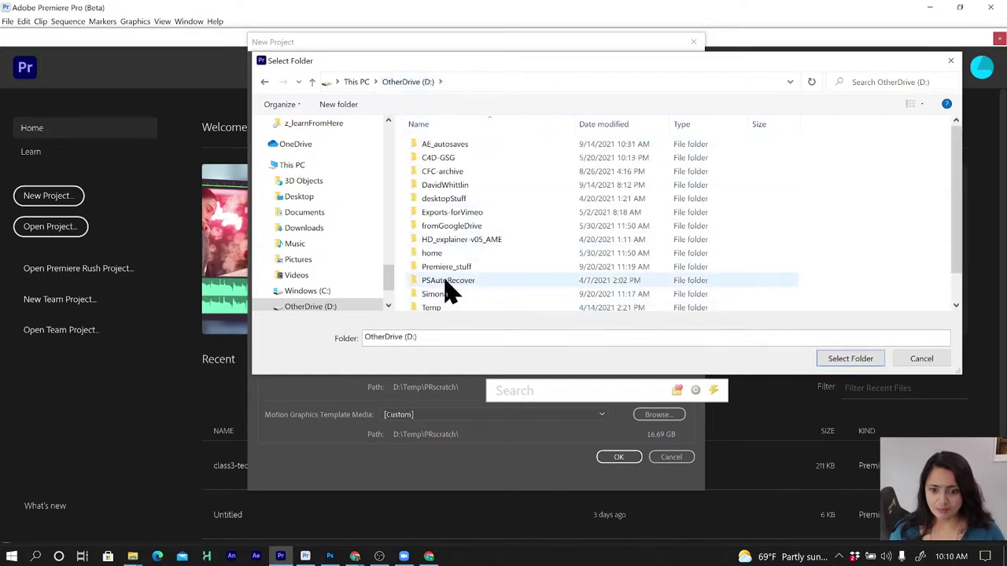
scroll(502, 289, down, 1)
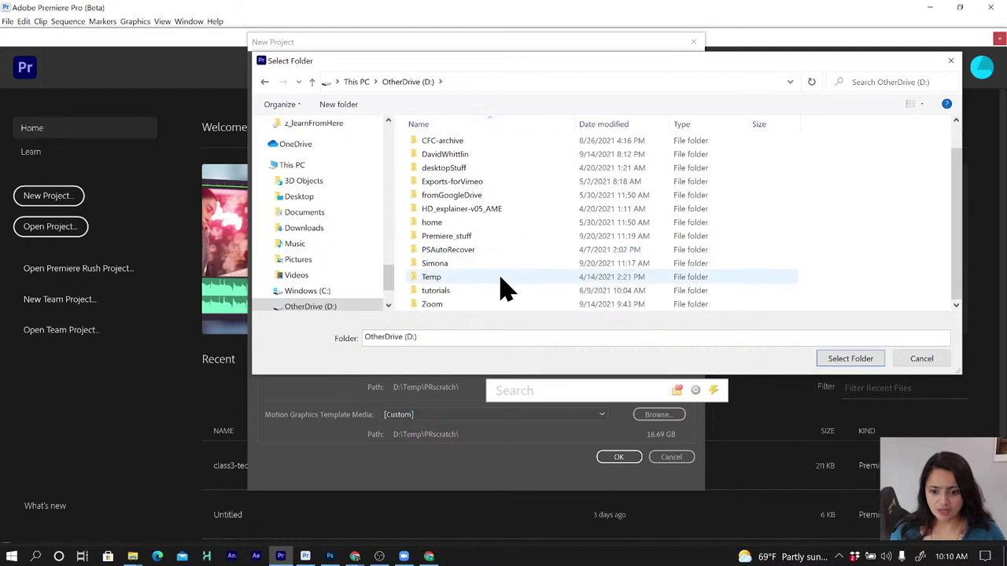
double_click(443, 277)
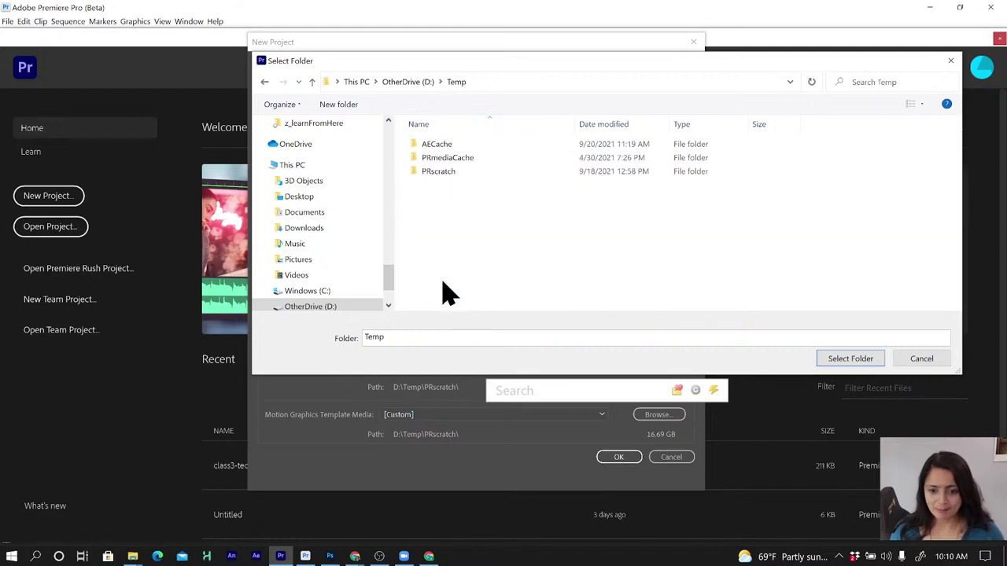
double_click(455, 172)
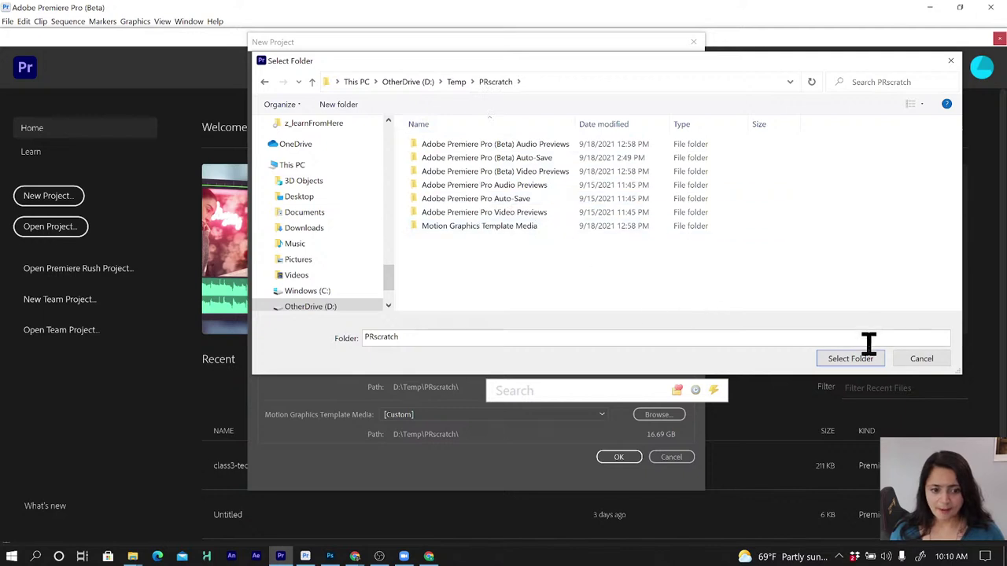
click(850, 358)
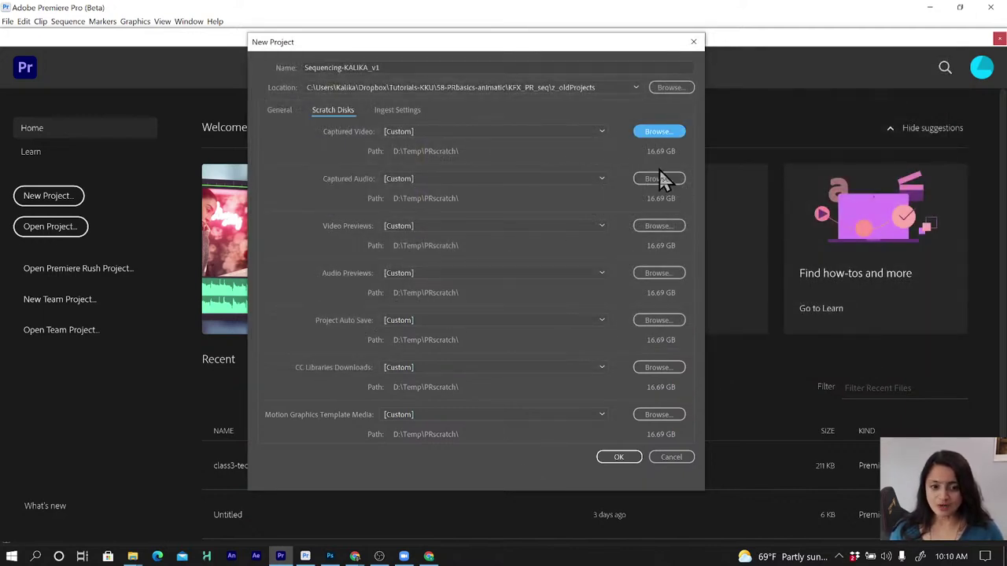
Browse again for Captured Video and navigate to D:\Premiere_stuff
click(648, 134)
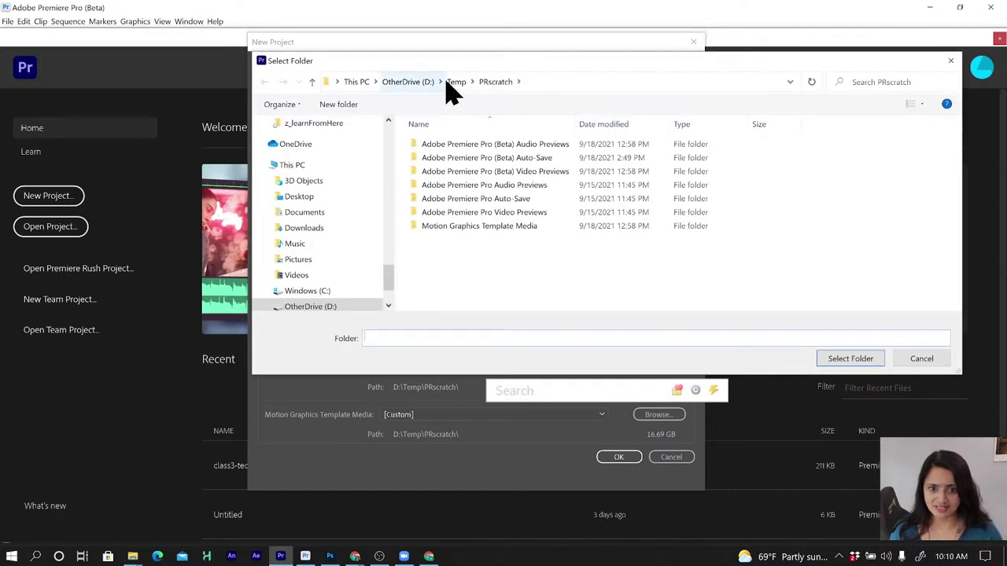
click(457, 85)
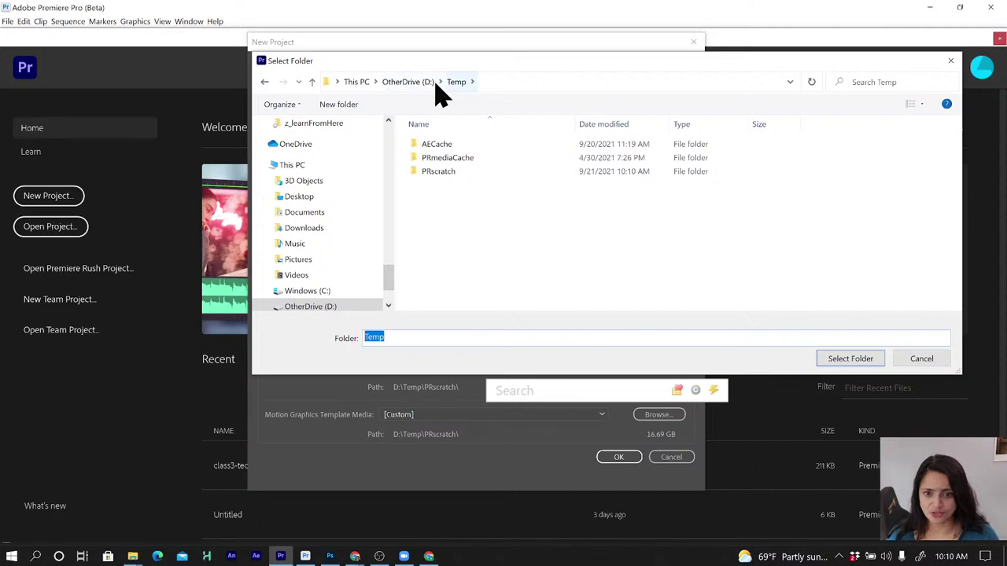
click(419, 85)
double_click(438, 271)
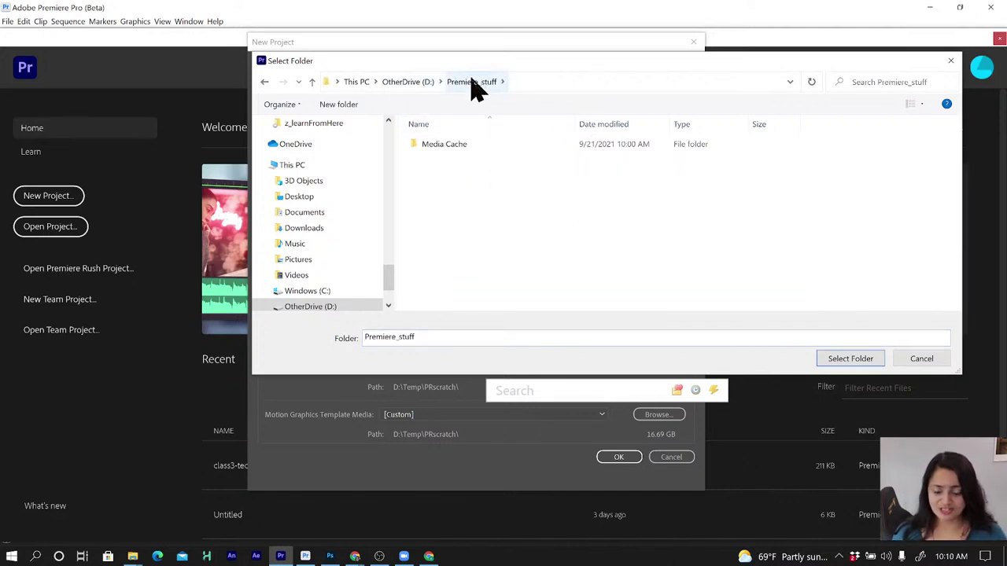
Create a scratch folder in Premiere_stuff and use it for Captured Video
click(350, 106)
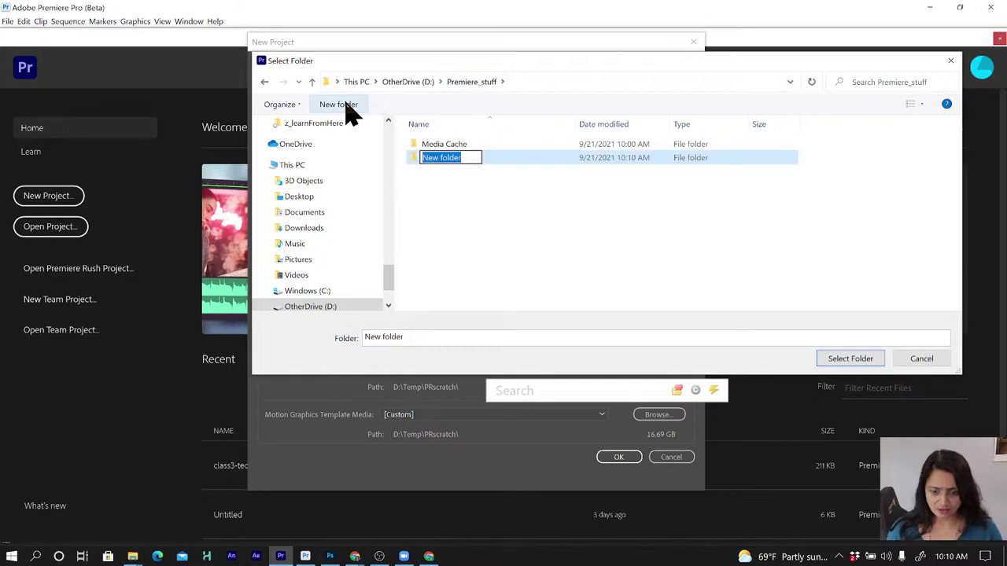
text(scratch)
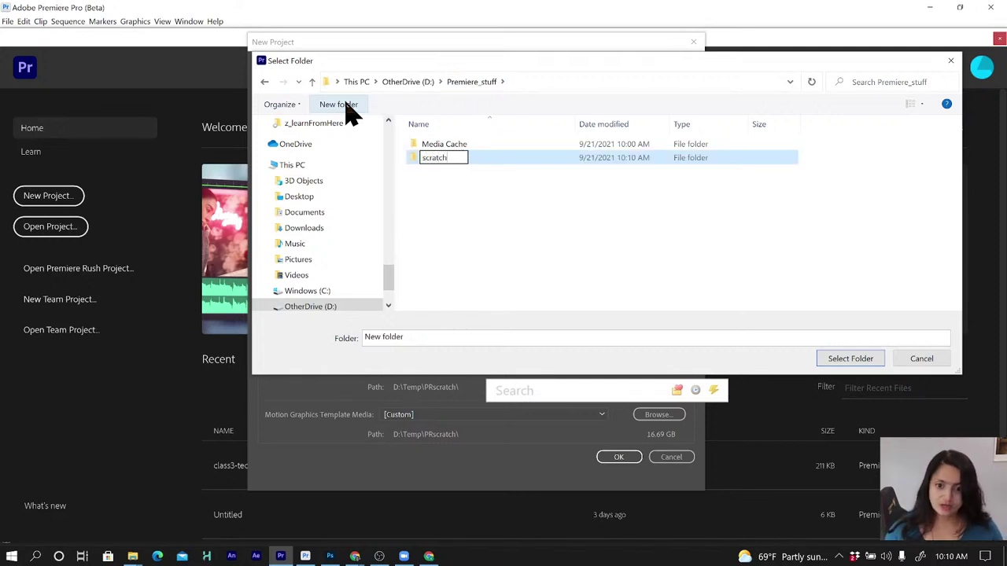
click(498, 156)
double_click(498, 157)
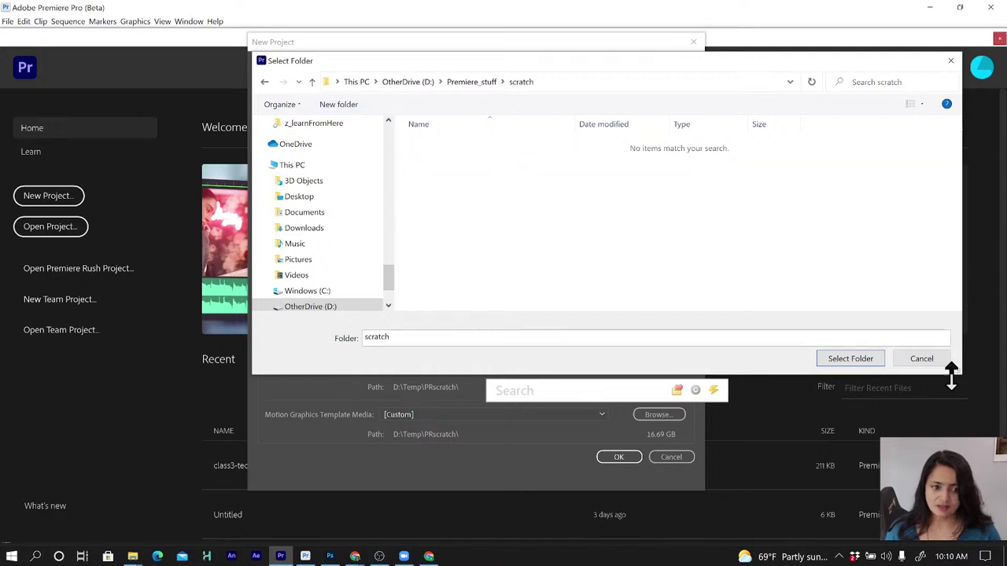
click(861, 361)
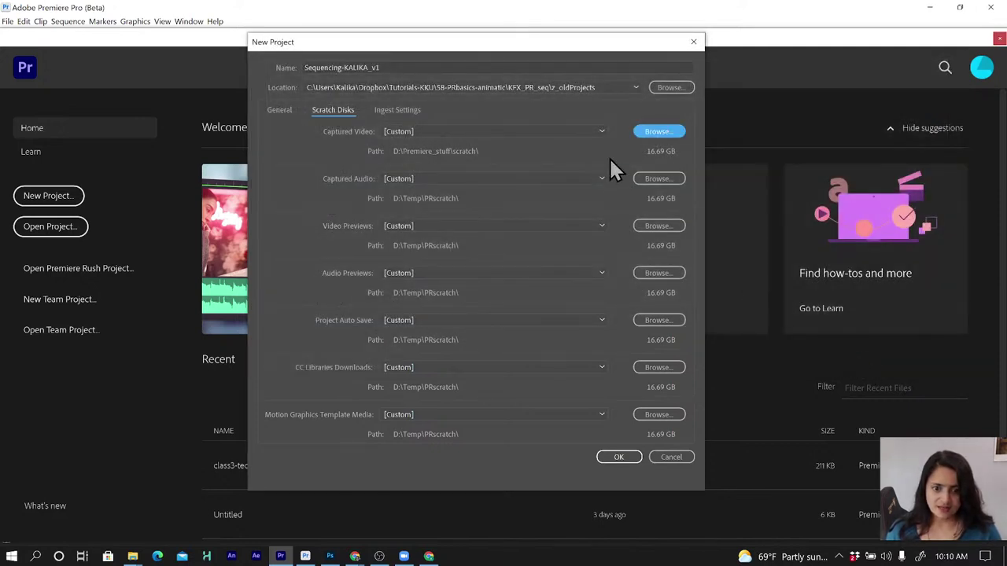
Point audio, previews, auto saves, CC Libraries and motion graphics media scratch disks to scratch, then accept
click(668, 183)
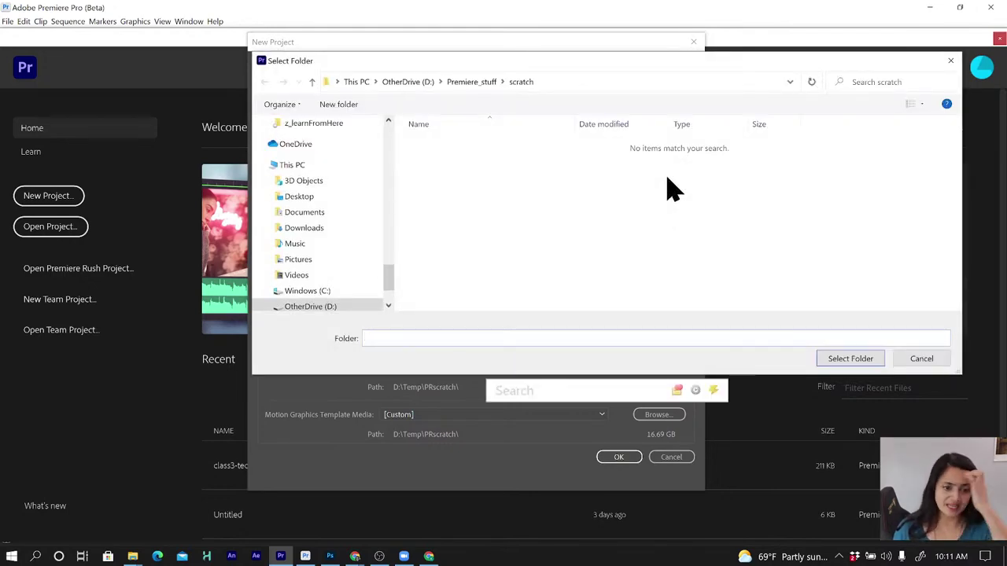
click(830, 361)
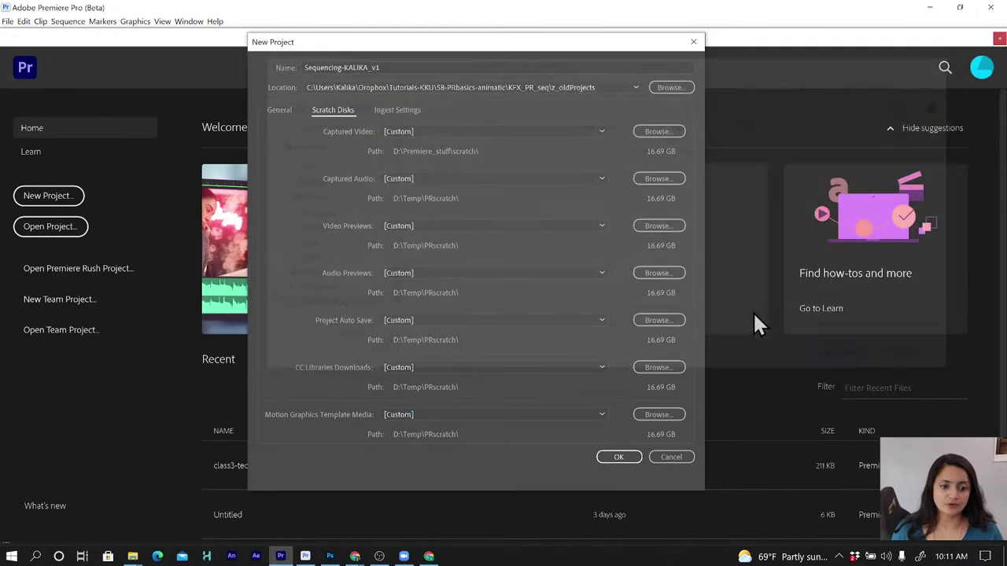
click(655, 227)
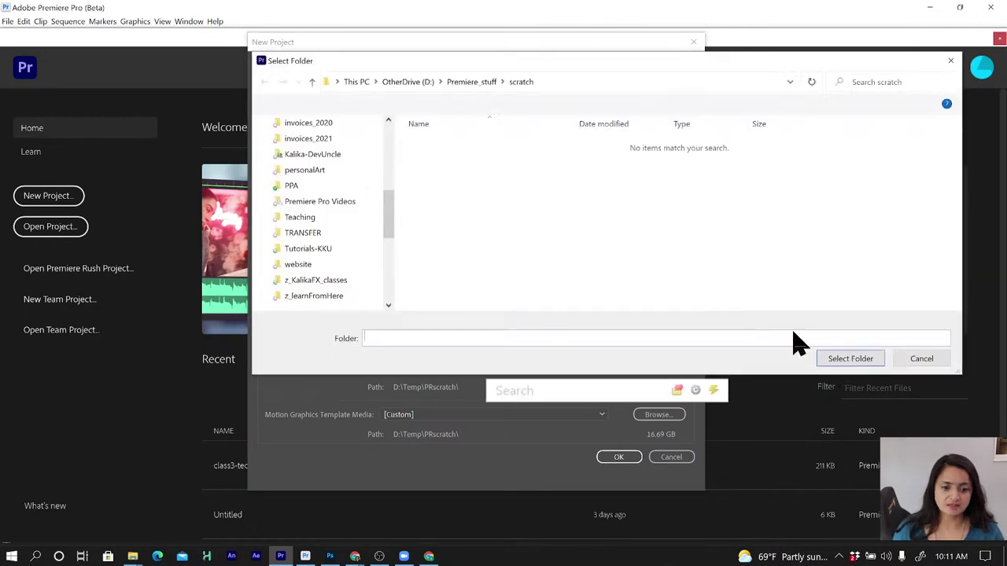
click(845, 356)
click(659, 272)
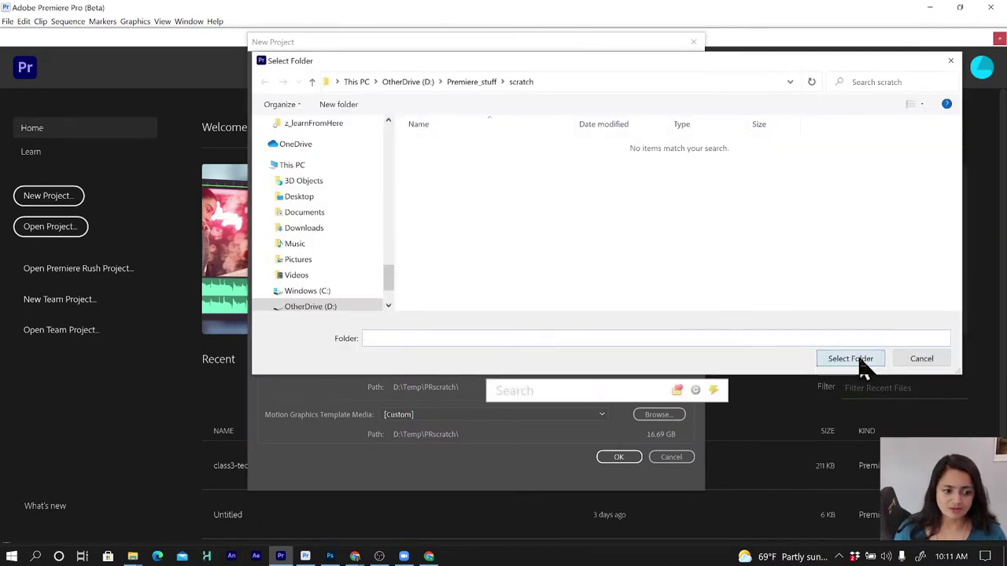
click(849, 359)
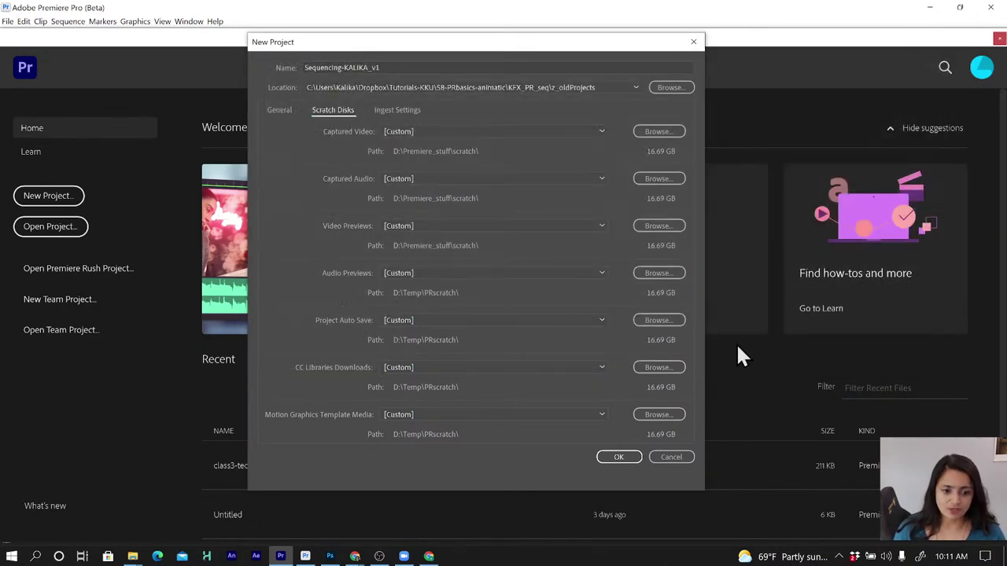
click(658, 321)
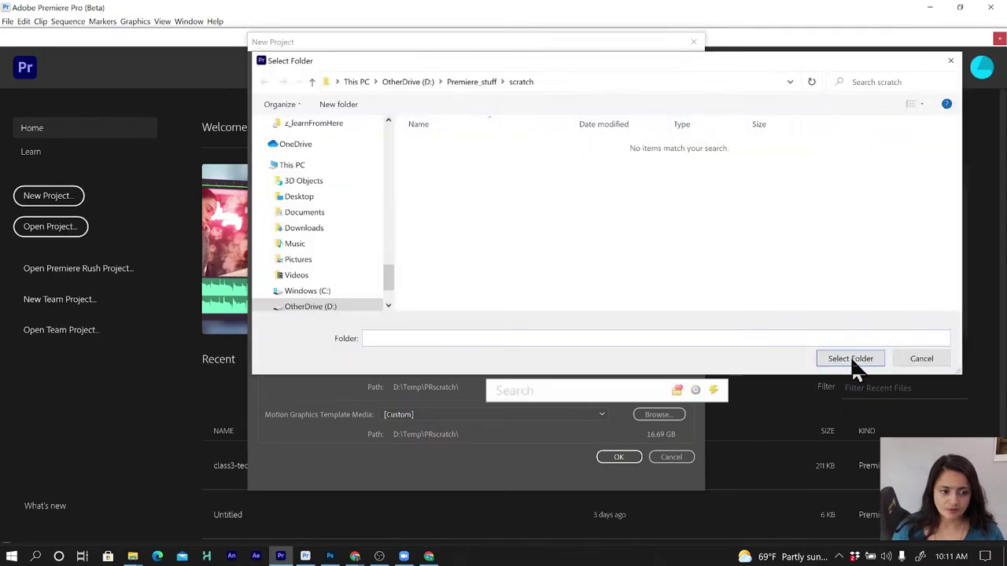
click(852, 360)
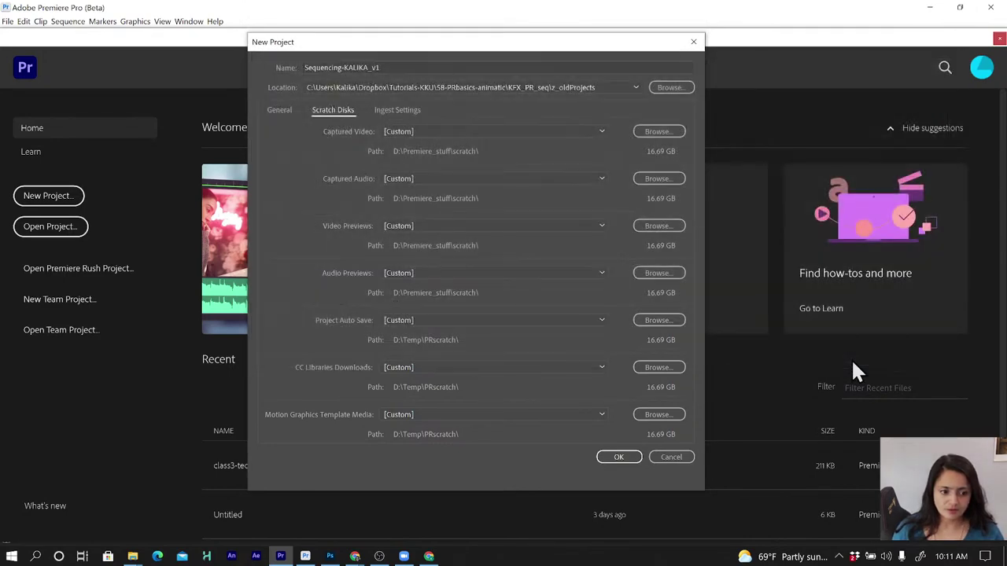
click(658, 367)
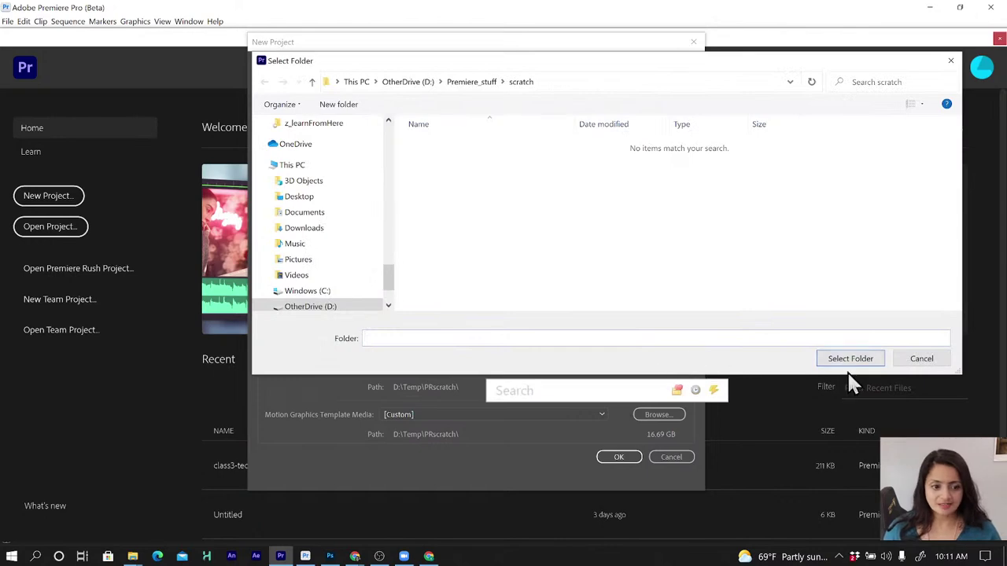
click(851, 360)
click(659, 414)
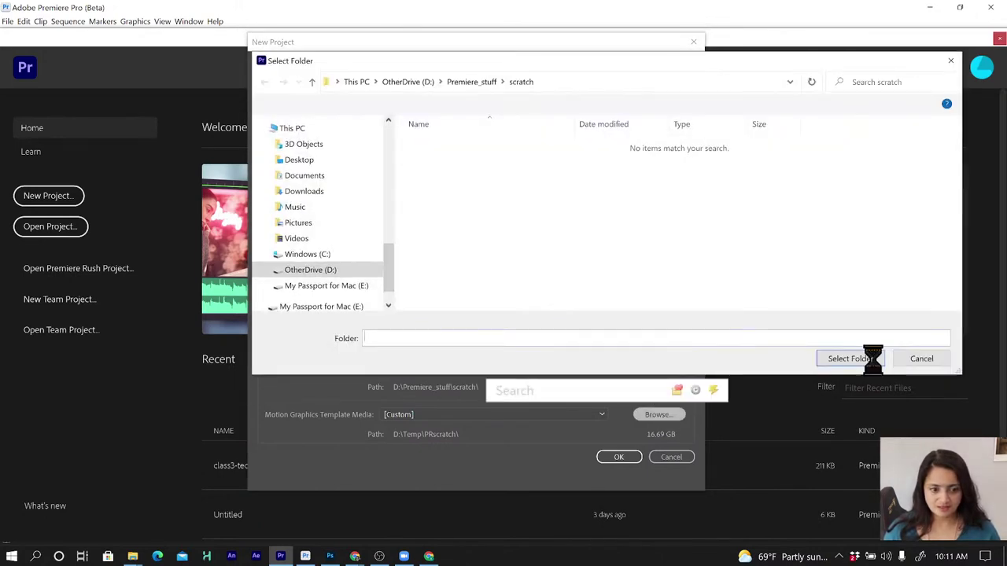
click(873, 361)
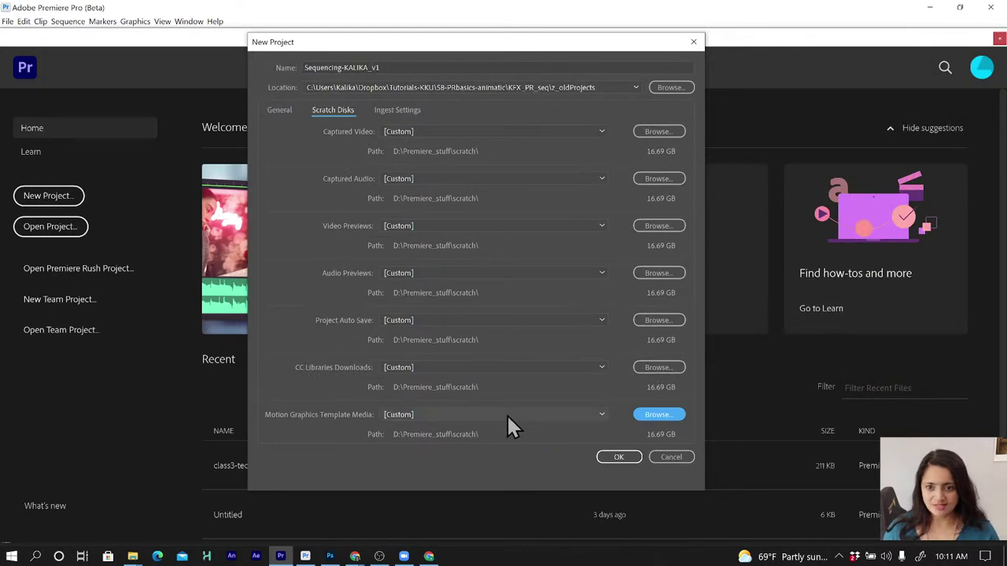
click(621, 457)
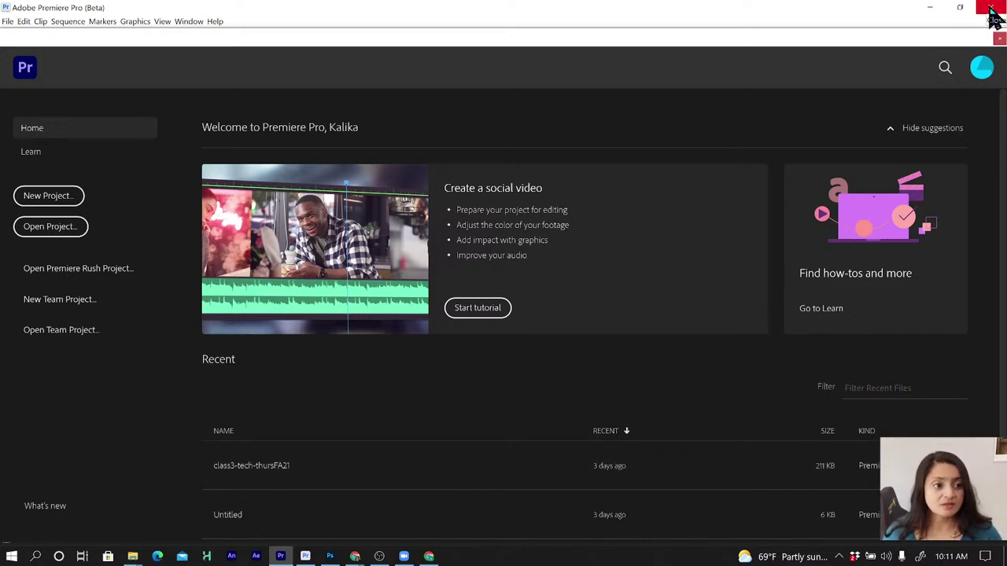
Close Premiere Pro Beta and maximize the Premiere Pro 2021 window showing the new project
click(991, 16)
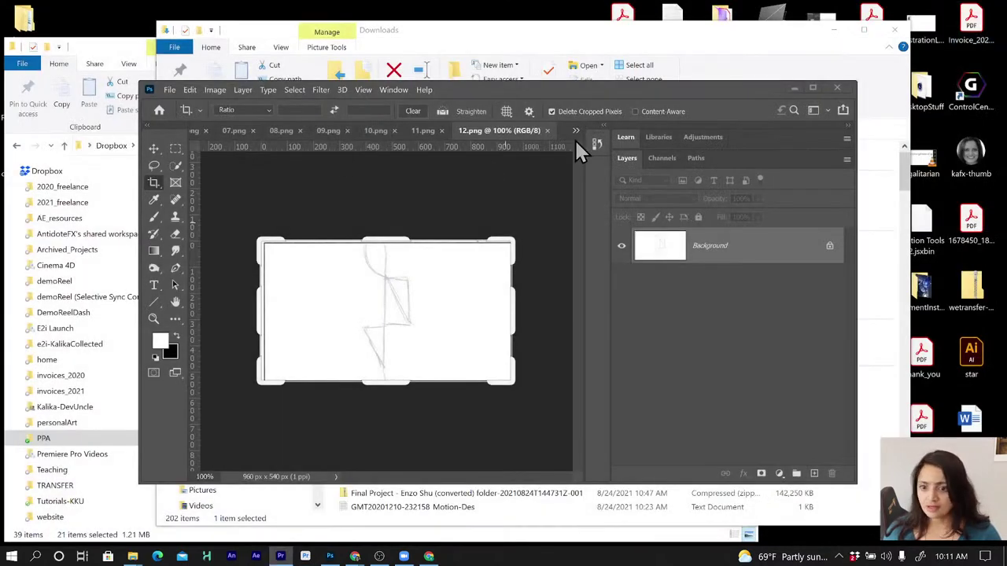
drag(582, 140, 526, 105)
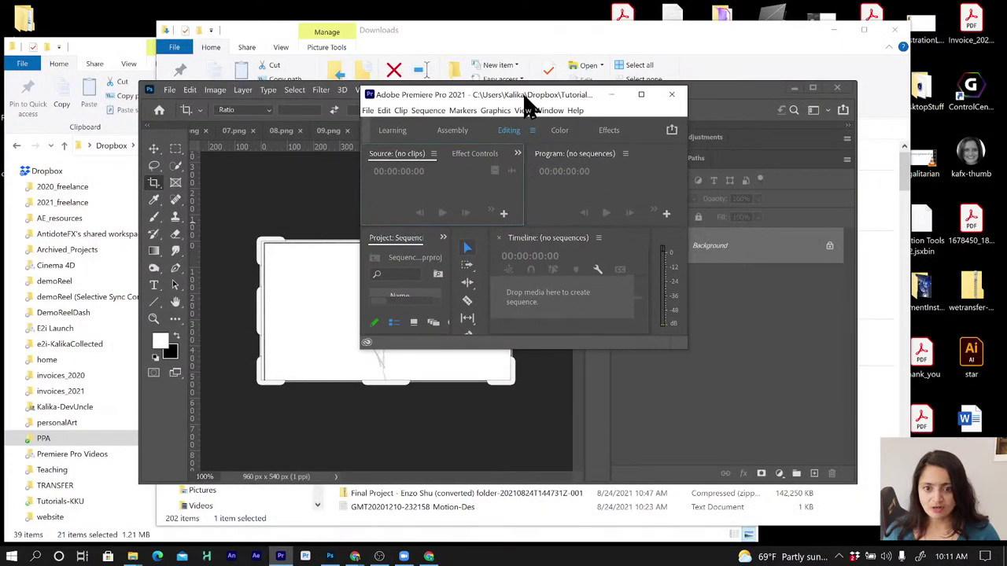
click(641, 97)
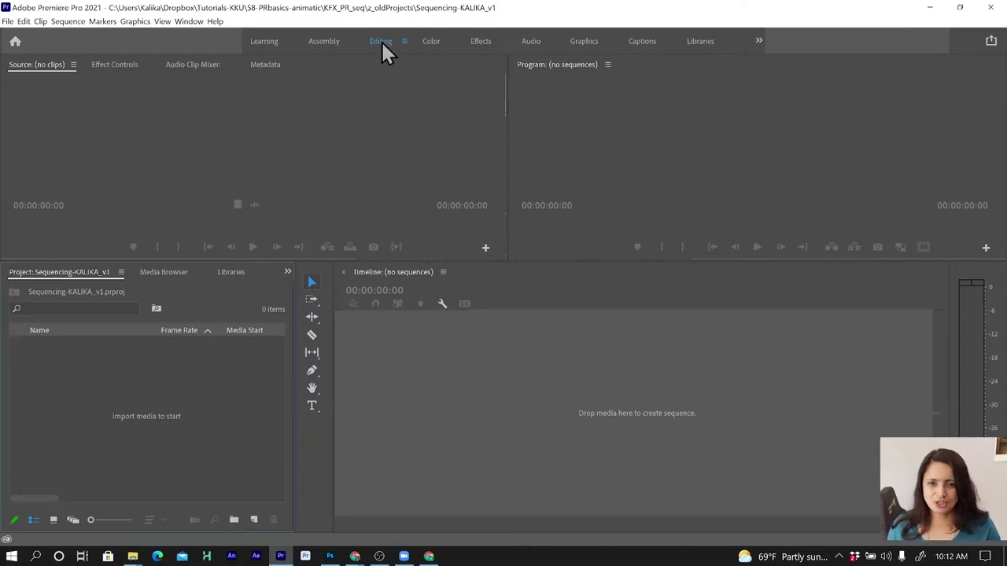
click(265, 41)
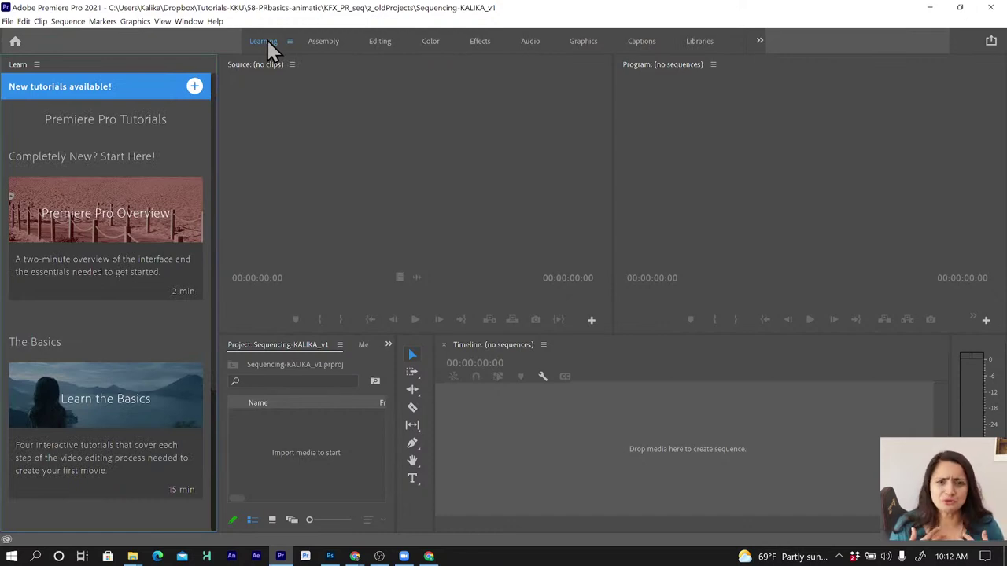
click(379, 45)
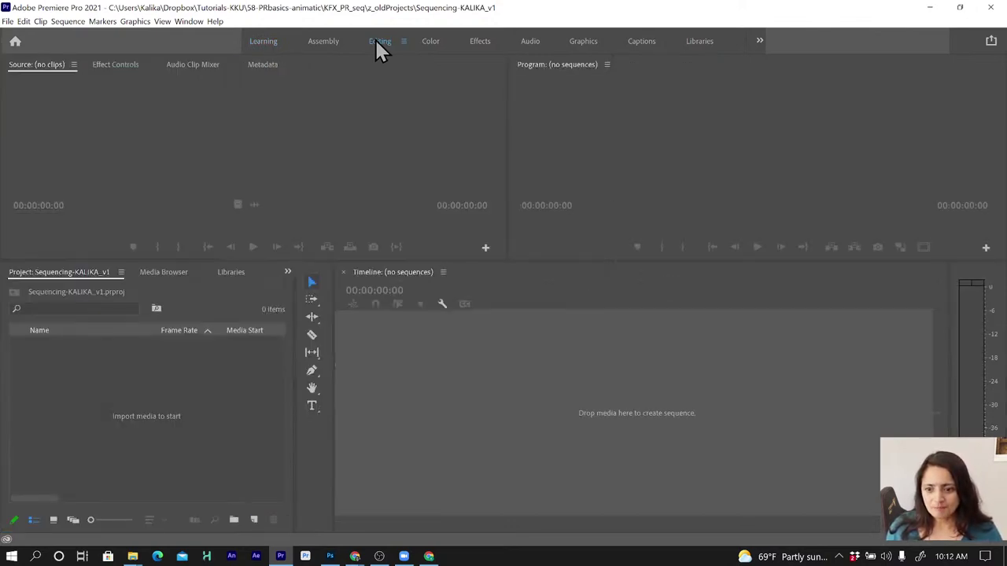
click(103, 352)
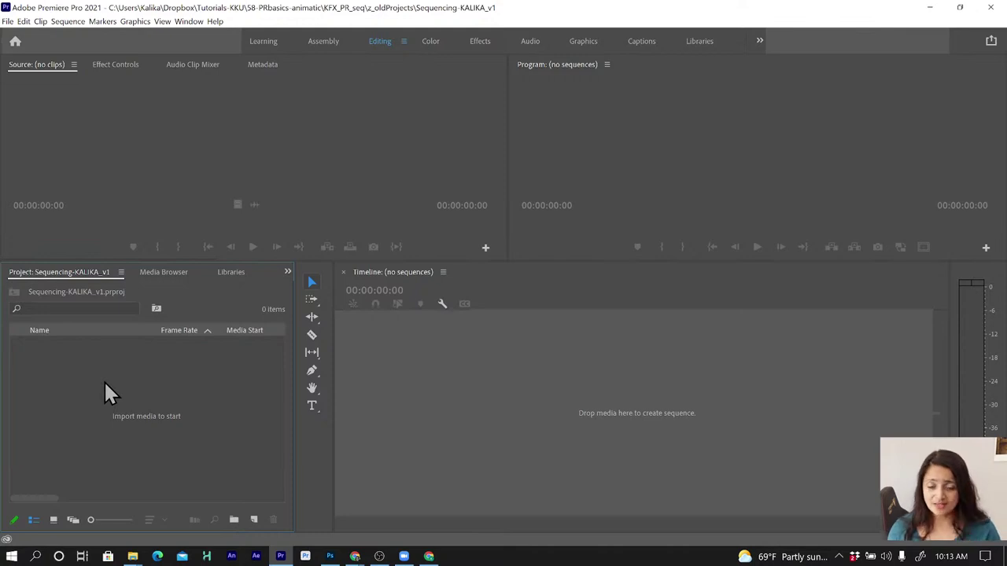
click(8, 22)
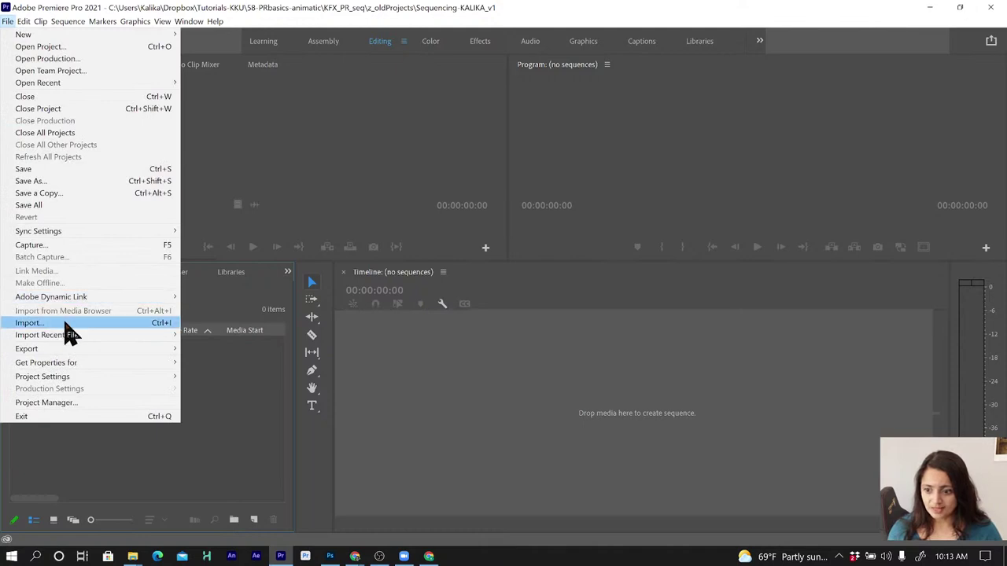
click(244, 369)
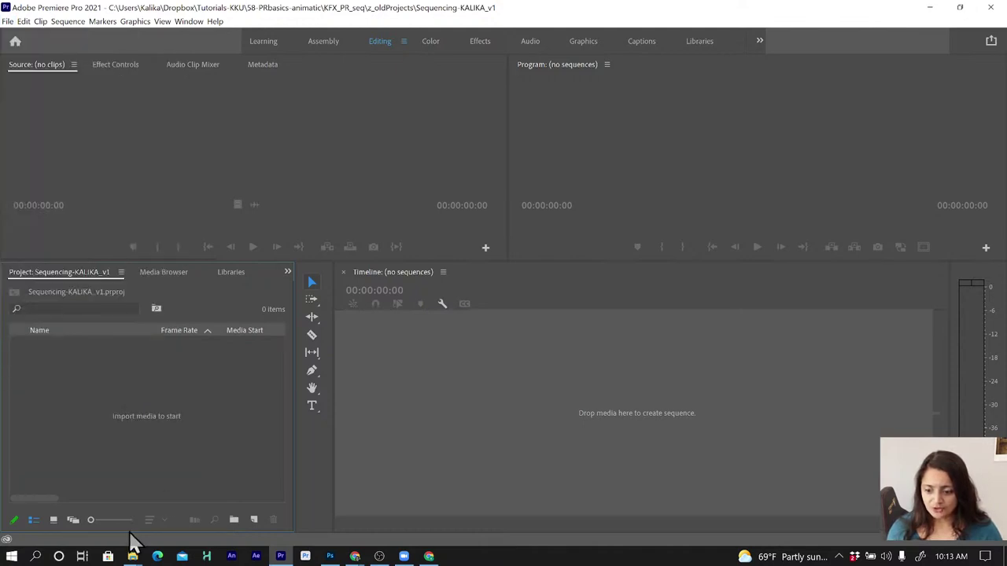
mouse_move(134, 558)
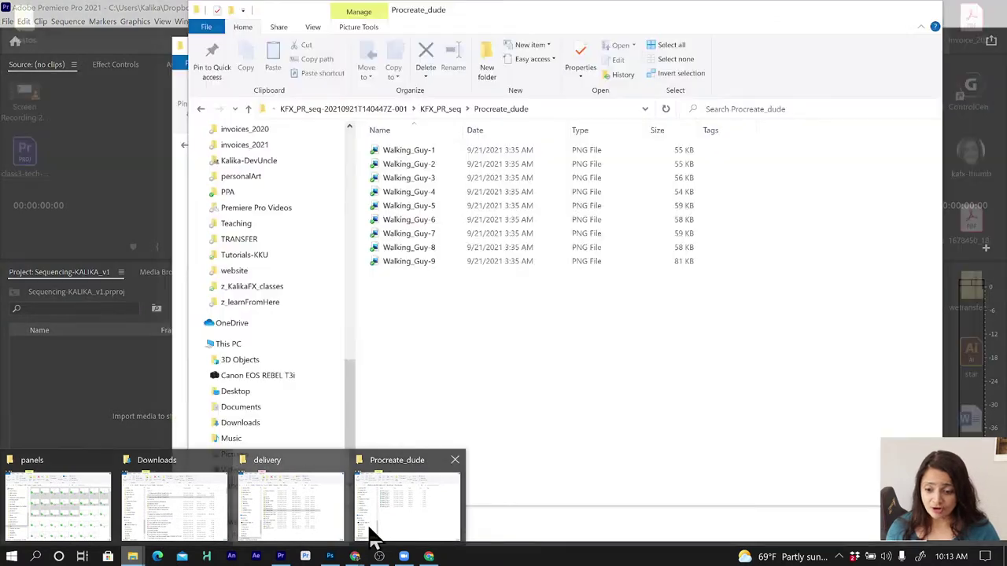
In File Explorer, dismiss the unavailable-location error and open 58-PRbasics-animatic > KFX_PR_seq
click(374, 539)
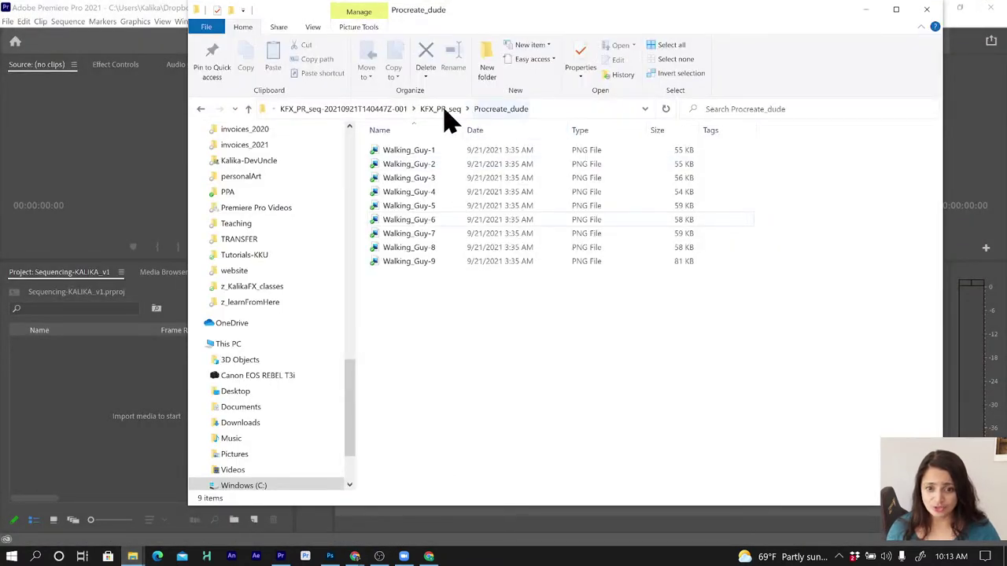
click(442, 112)
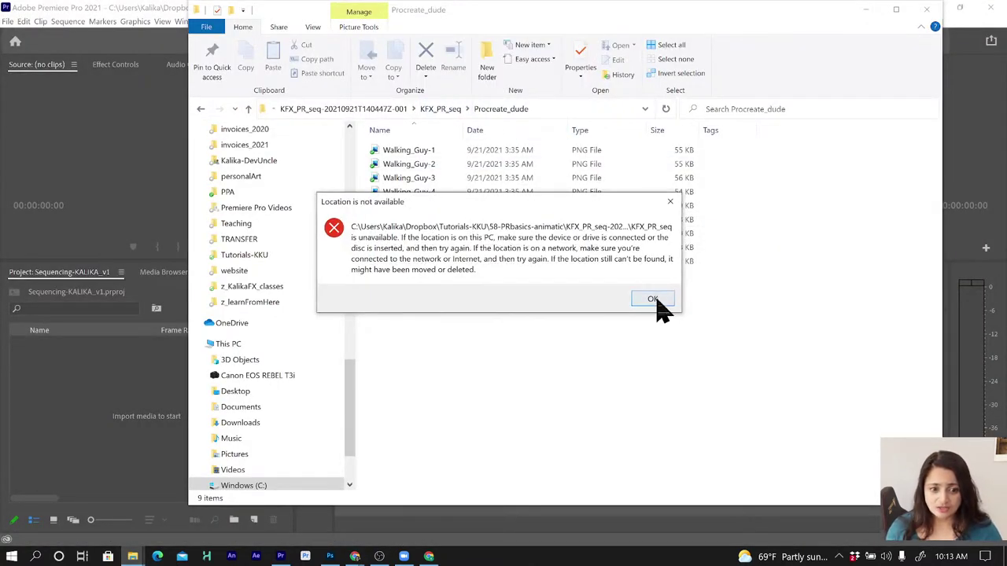
click(649, 297)
scroll(283, 315, up, 3)
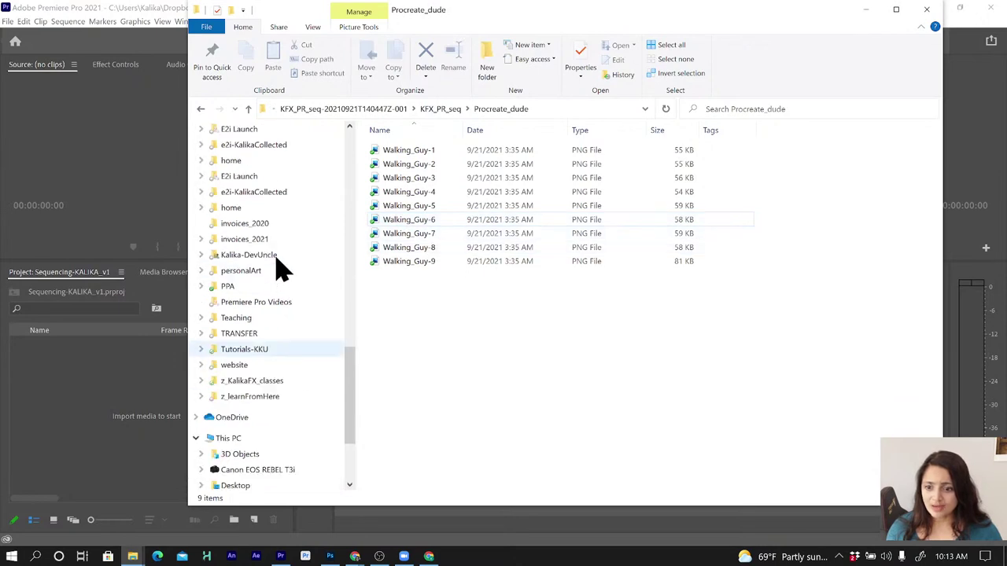
scroll(282, 267, up, 5)
scroll(279, 251, up, 5)
click(257, 156)
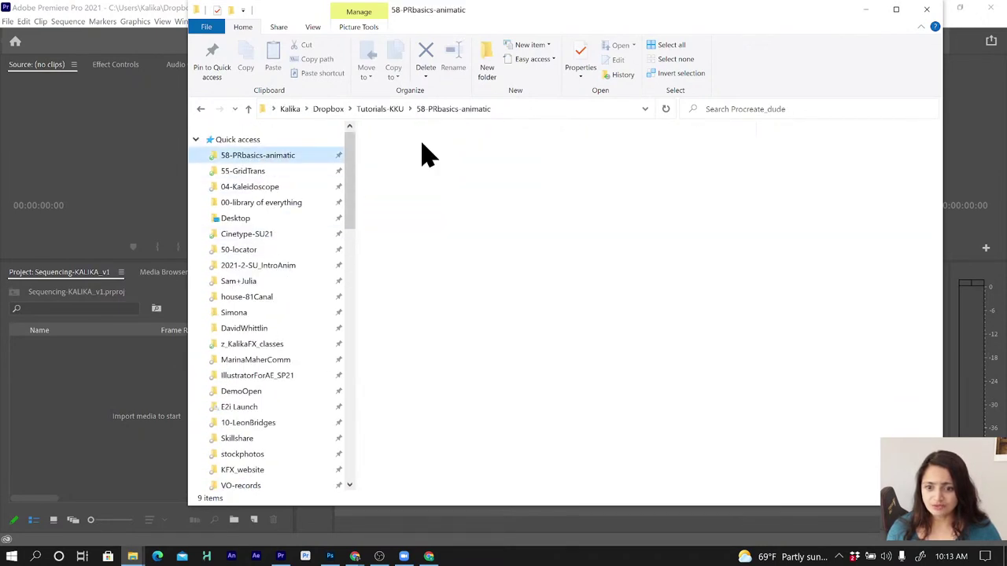
double_click(401, 161)
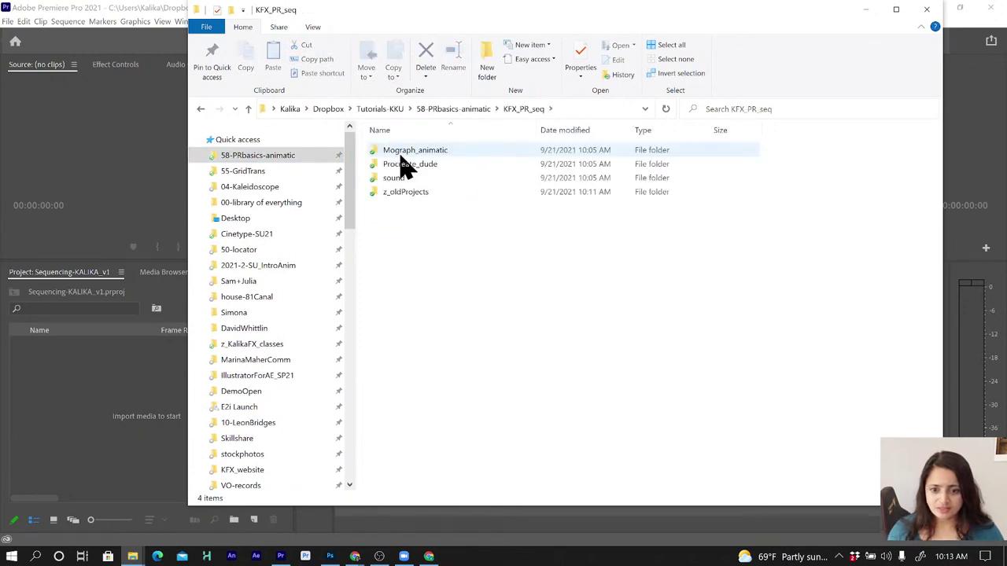
Drag the Mograph_animatic, Procreate_dude and sound folders into Premiere's Project panel
click(400, 154)
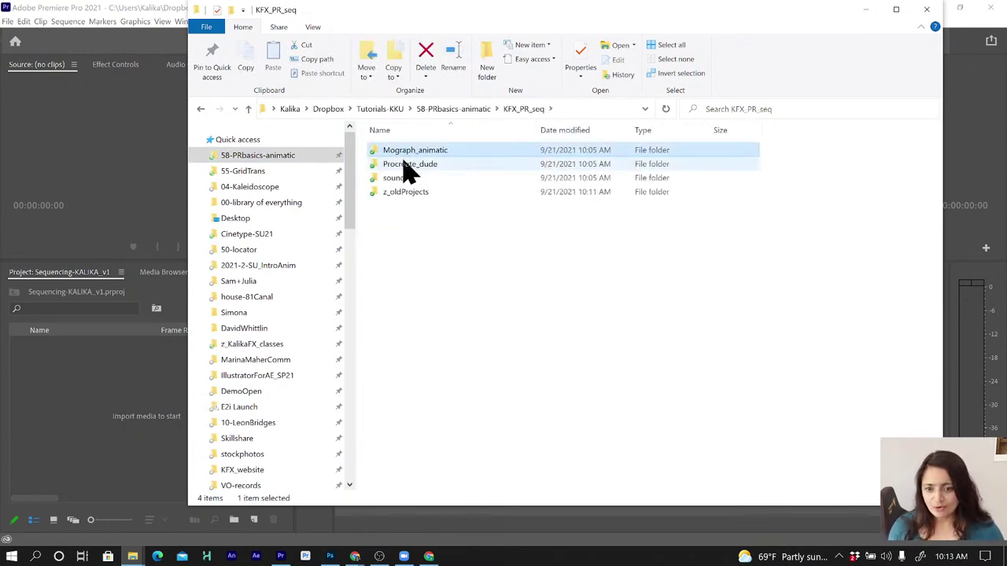
shift+click(404, 169)
shift+click(399, 179)
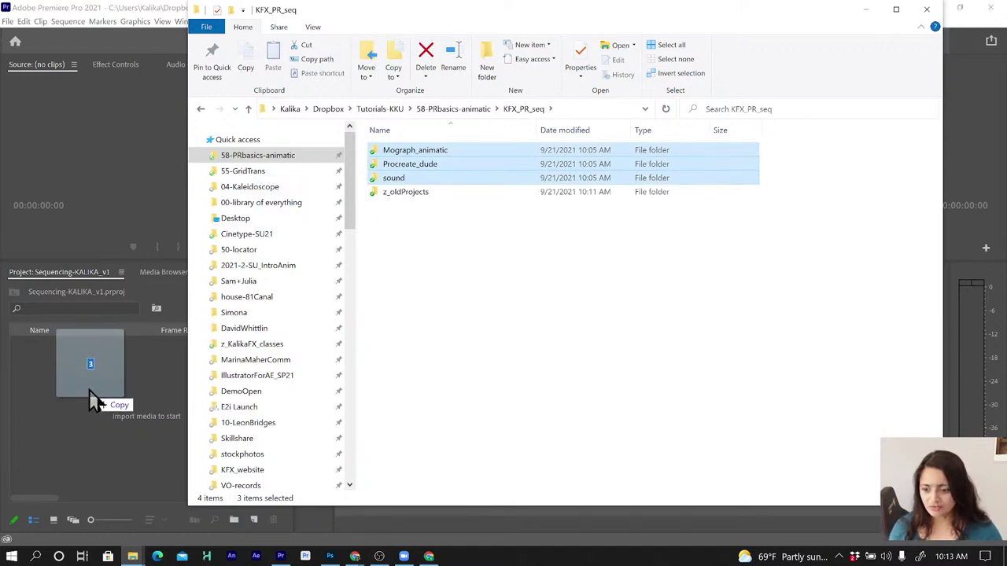
drag(398, 187, 89, 392)
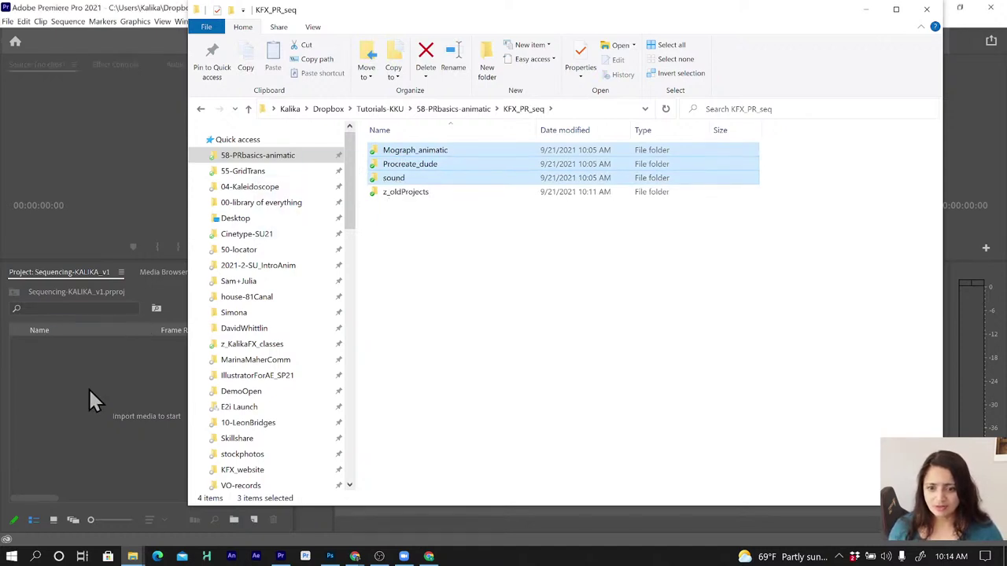
click(91, 147)
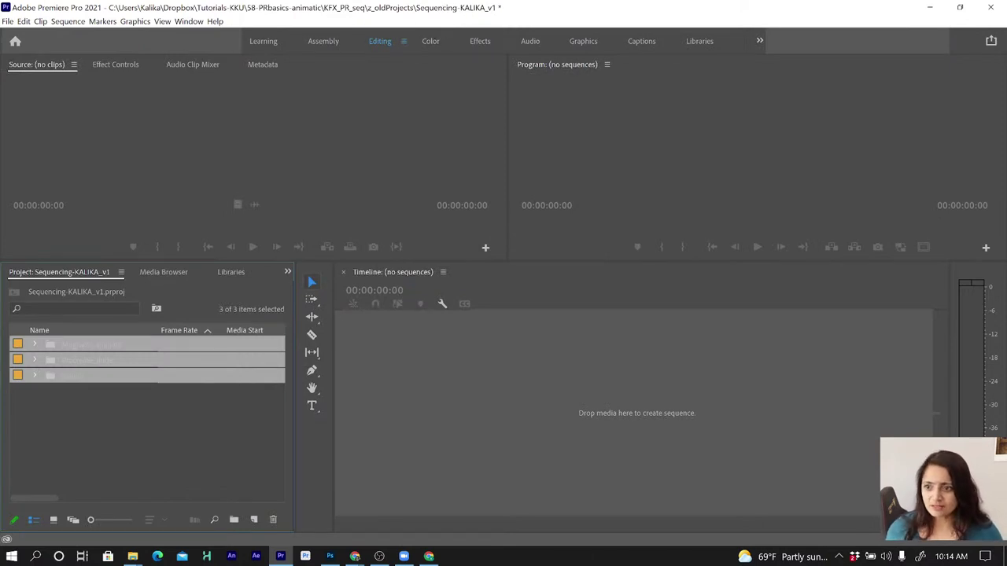
Save the project as Sequencing-KALIKA_v1 into the KFX_PR_seq folder
click(8, 22)
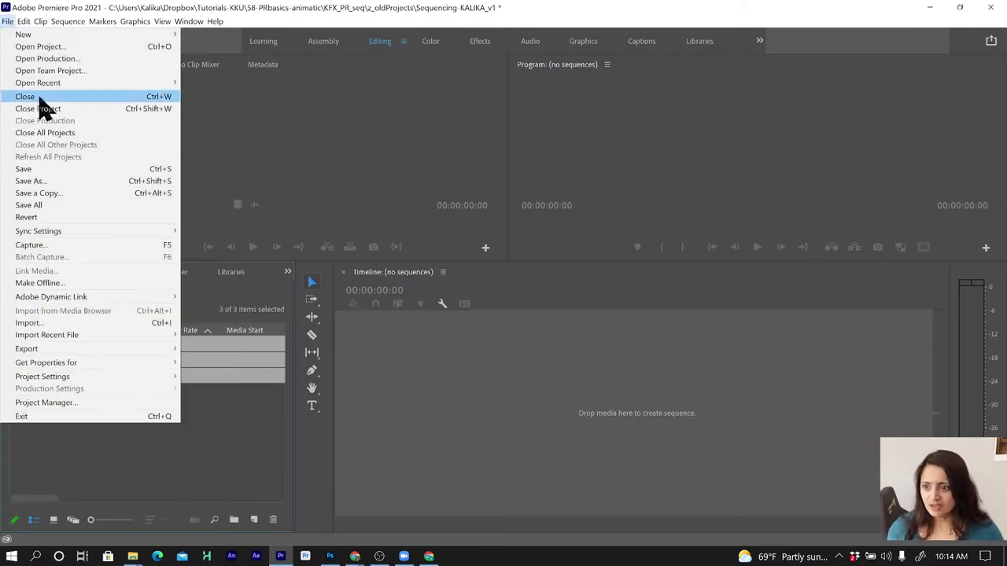
click(51, 179)
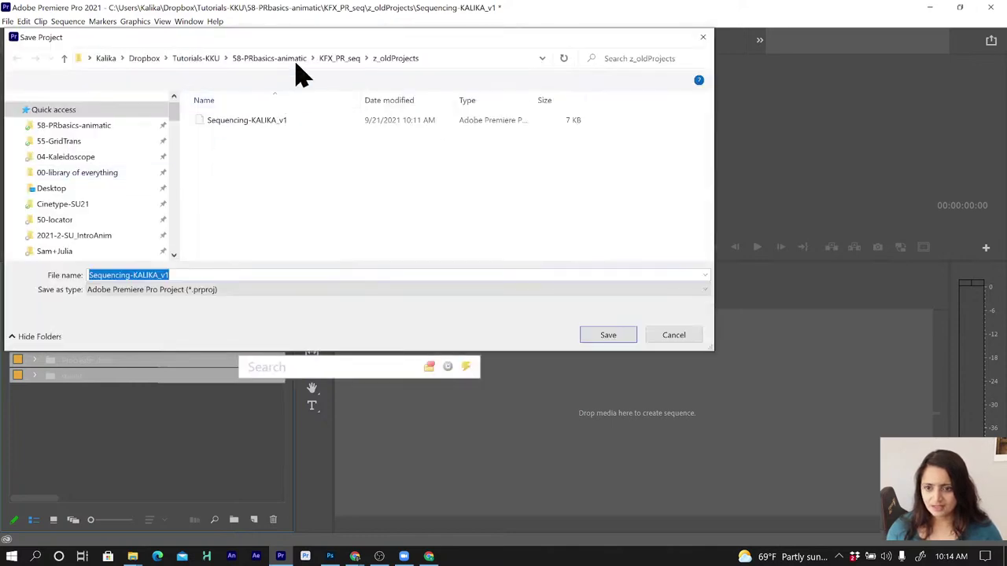
click(339, 61)
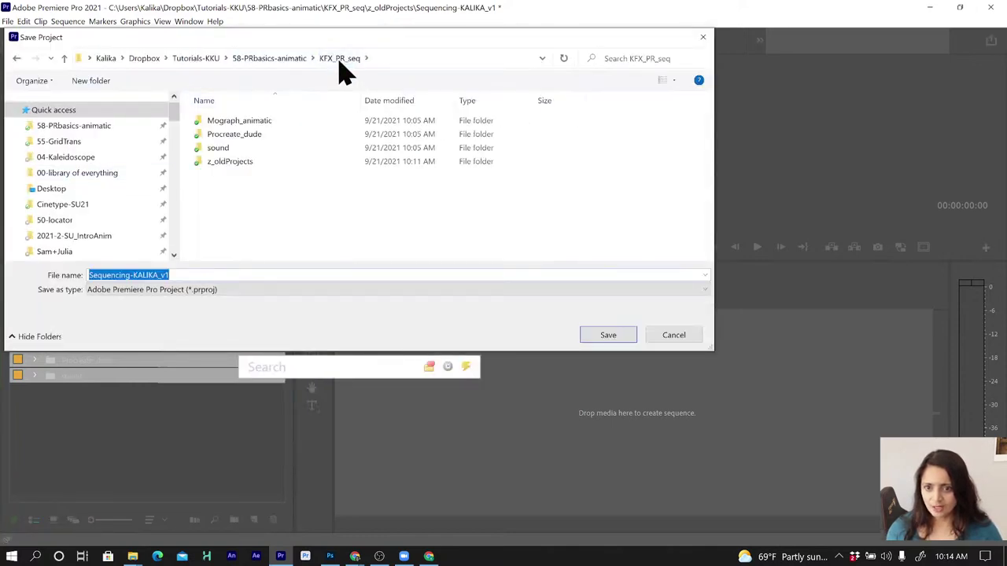
click(607, 335)
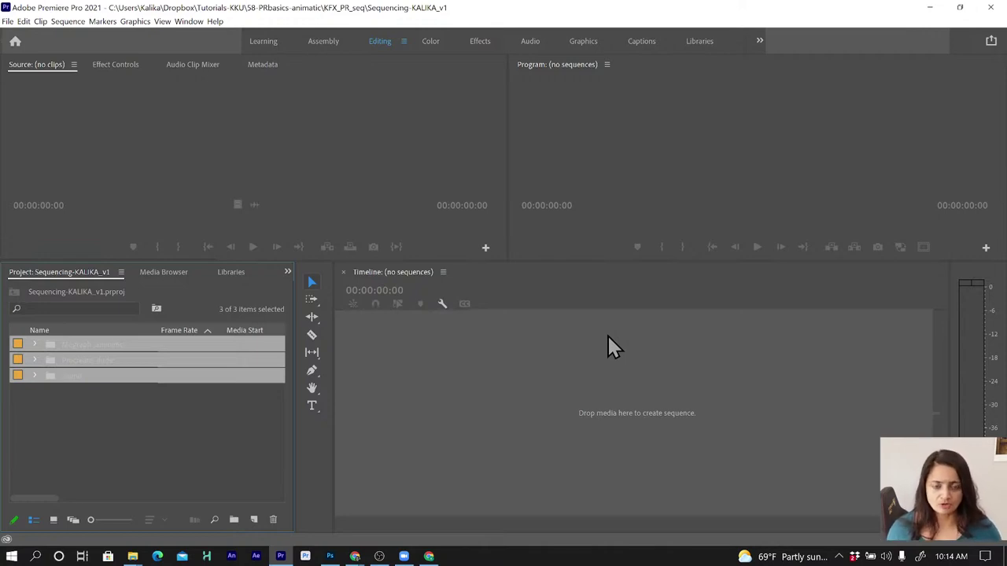
Expand and collapse the Mograph_animatic bin to check its PNG files
click(180, 429)
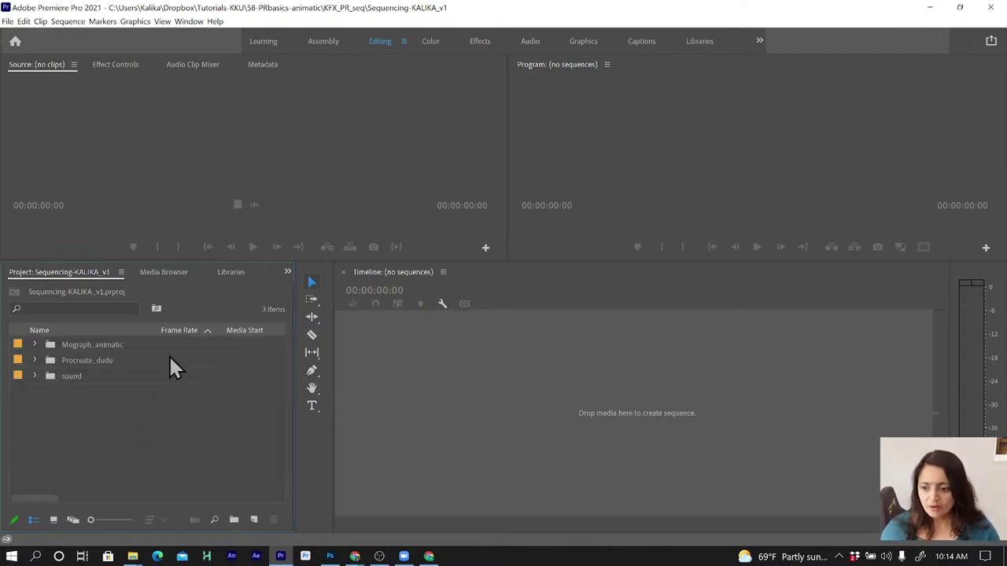
click(114, 340)
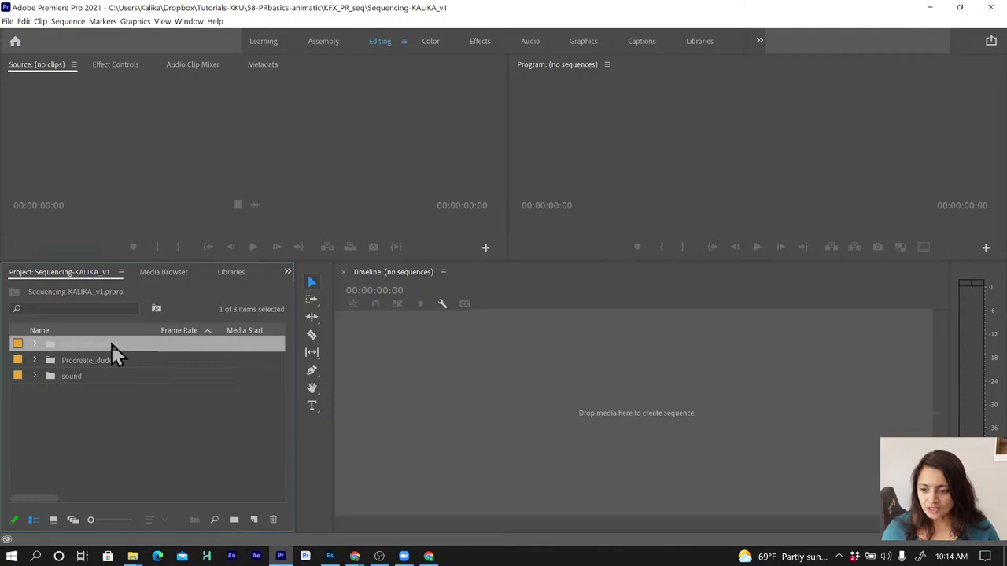
click(35, 346)
click(36, 346)
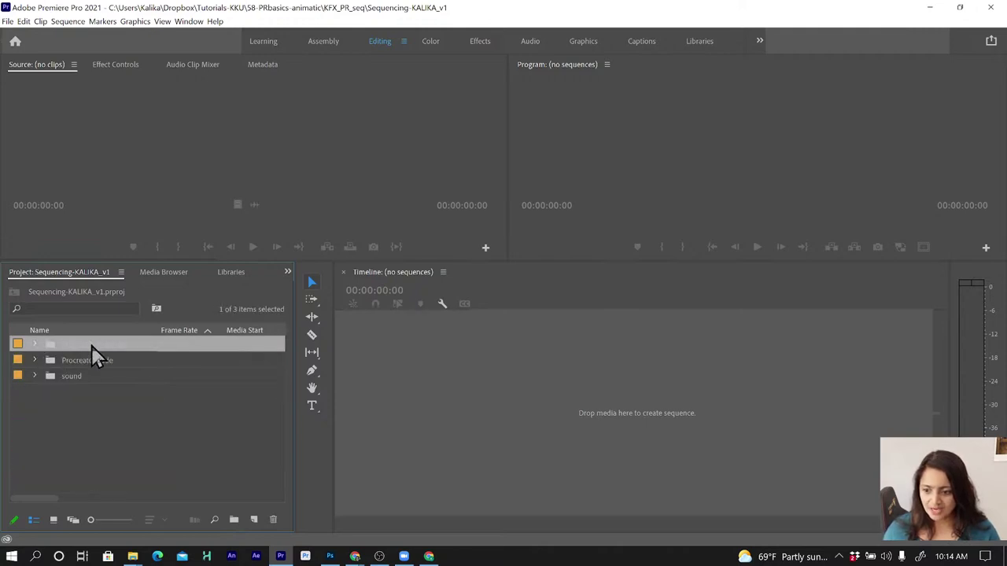
click(107, 436)
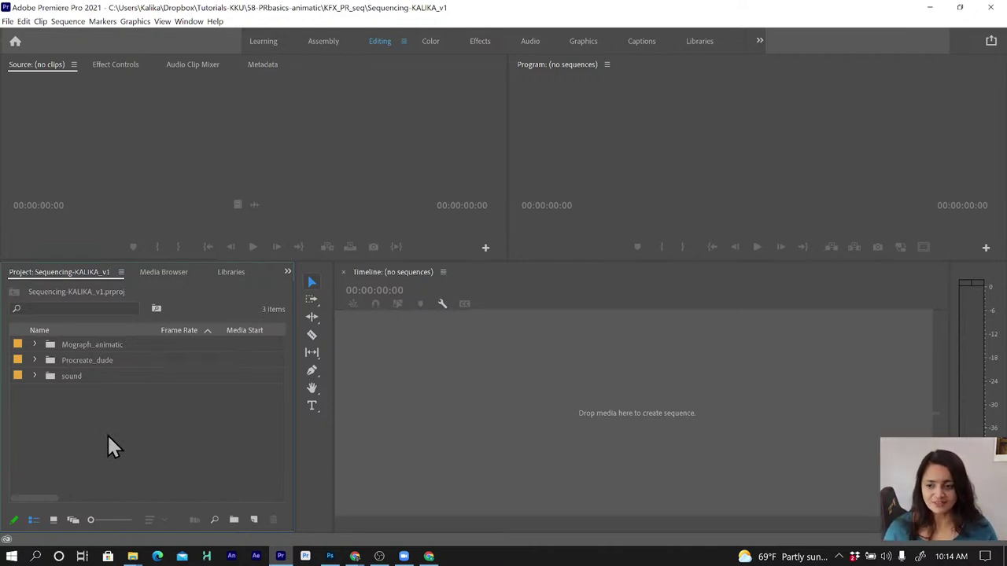
Start a new sequence named mograph_animatic using the Digital SLR DSLR 1080p24 preset
click(7, 21)
mouse_move(12, 37)
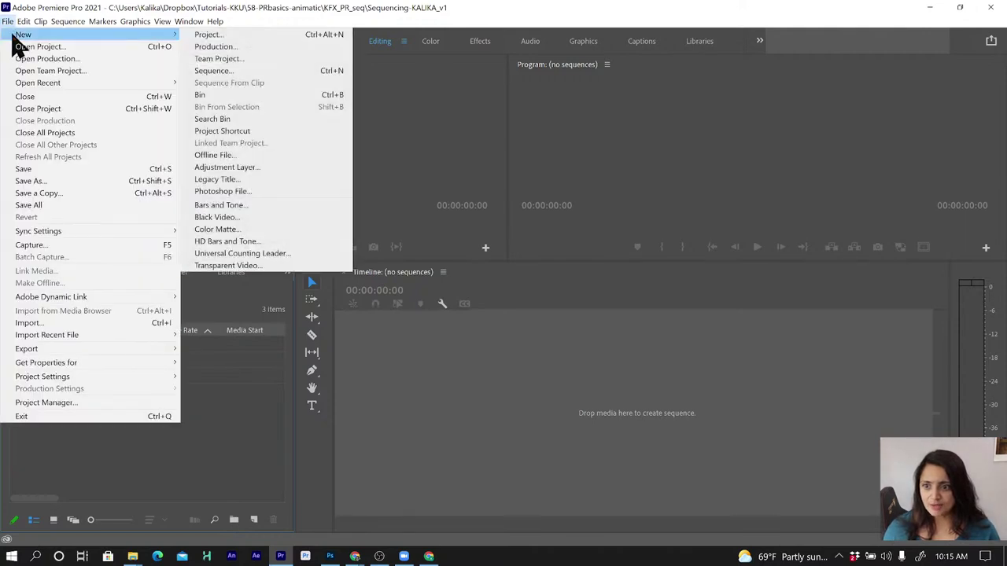
click(205, 76)
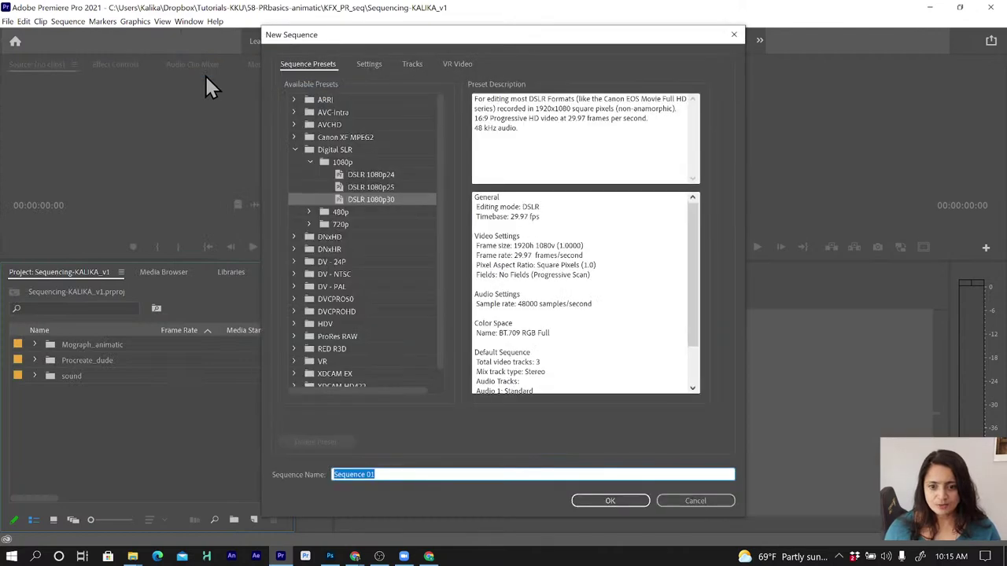
click(334, 151)
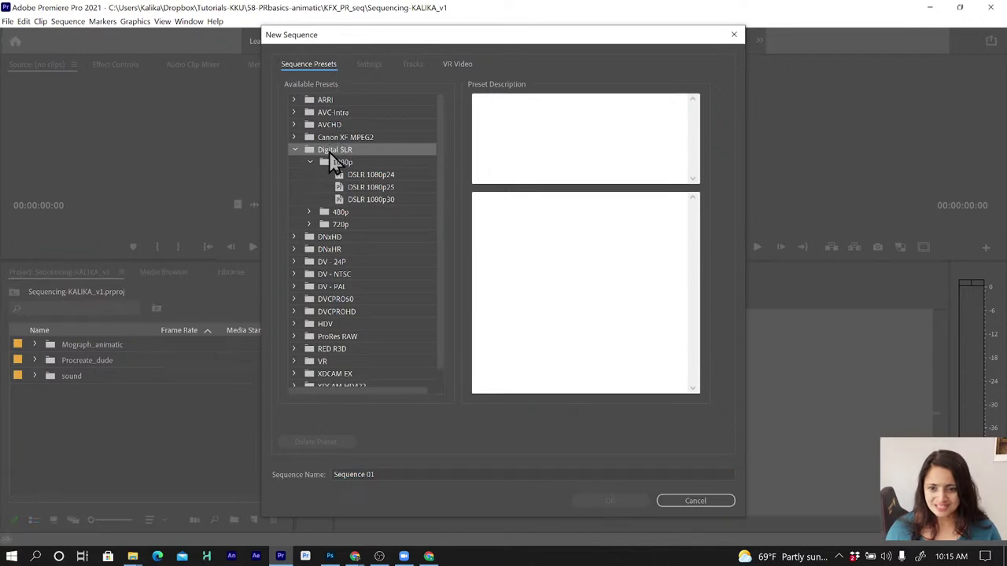
click(376, 177)
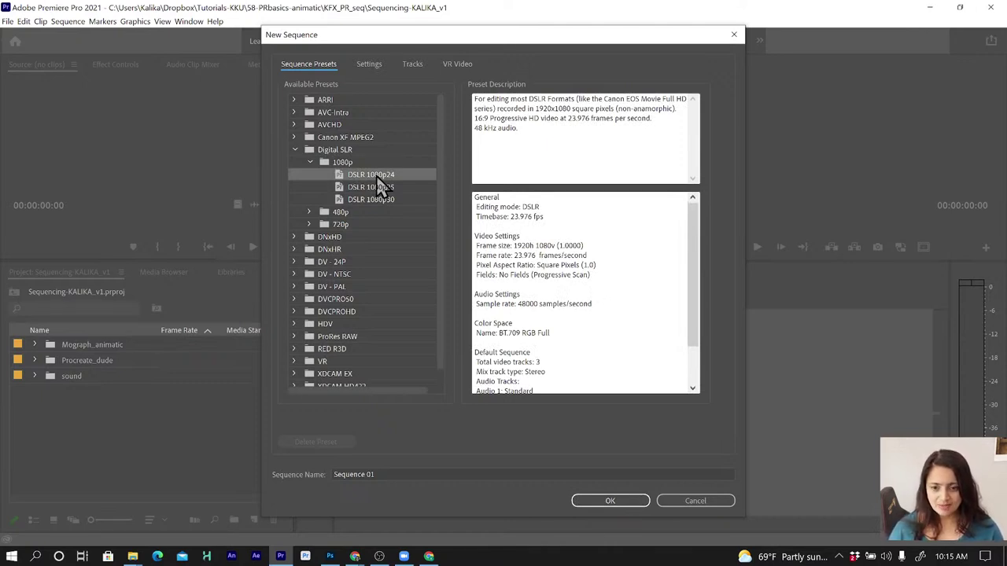
click(379, 475)
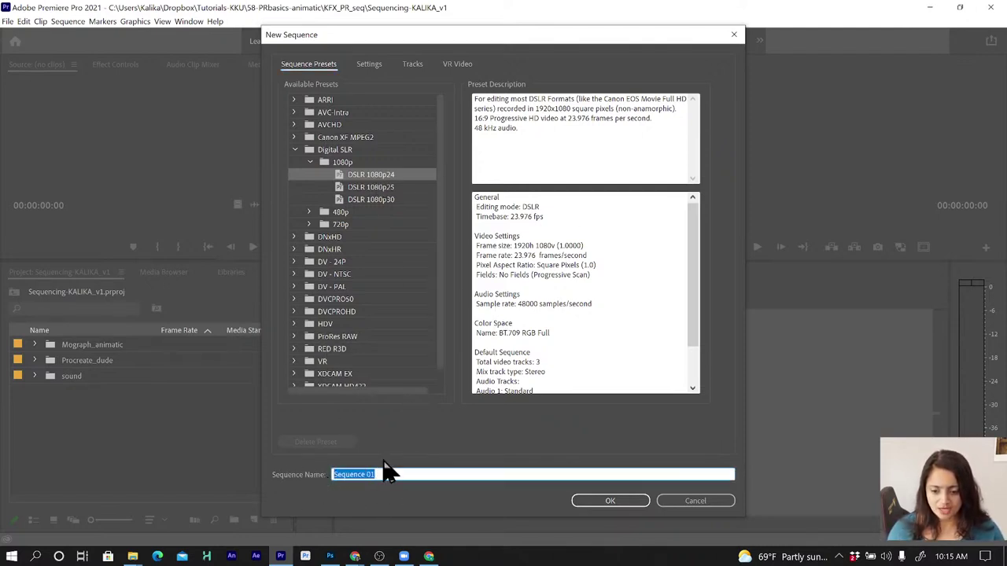
text(m)
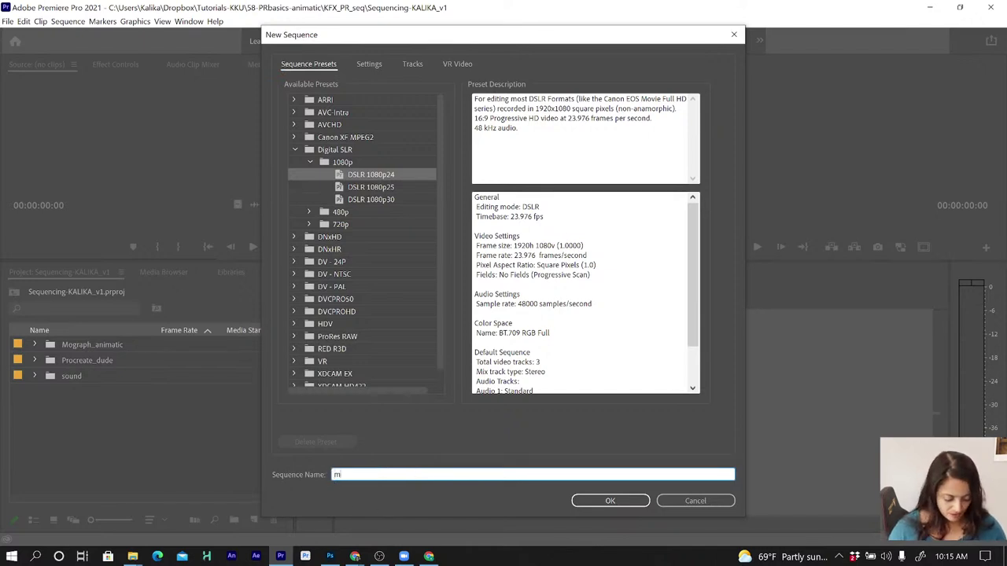
text(ograph_)
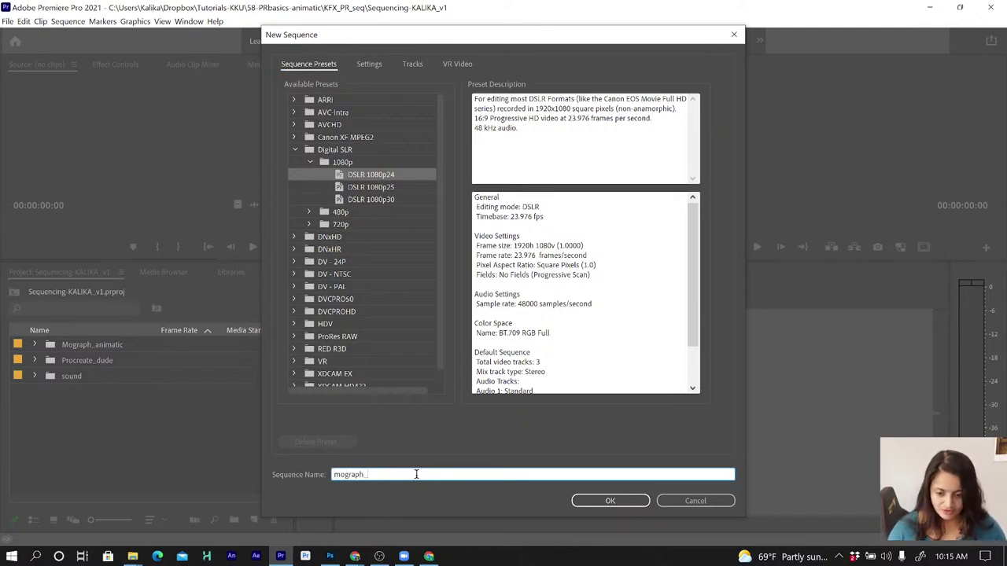
text(animatic)
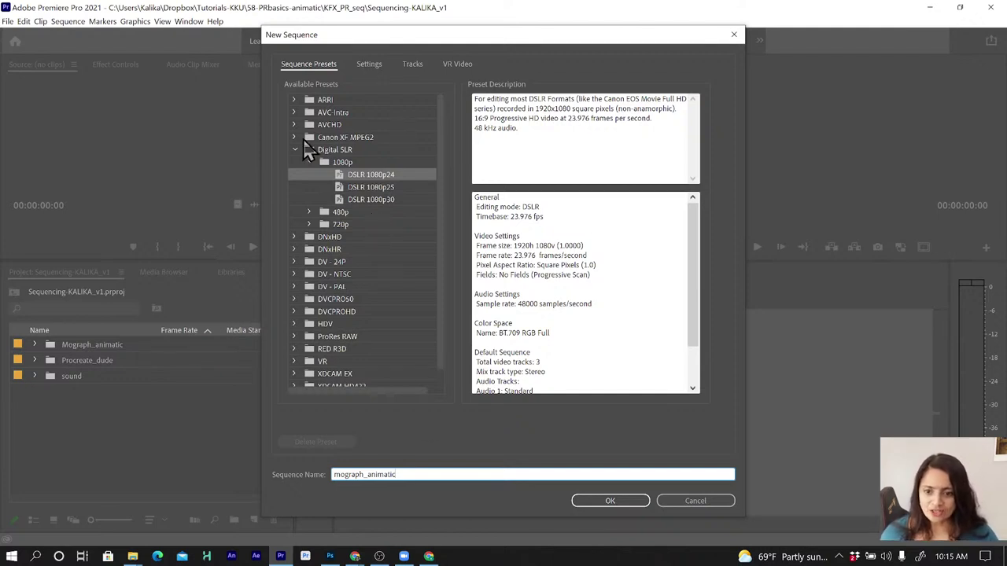
click(293, 149)
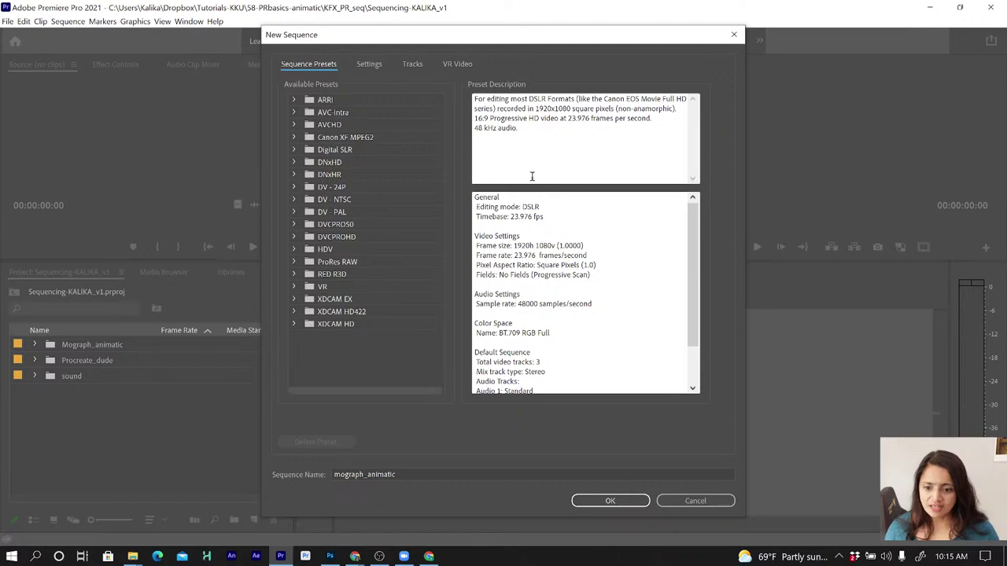
Give mograph_animatic a 1080 horizontal frame size and a 24.00 fps timebase, and create it
click(369, 65)
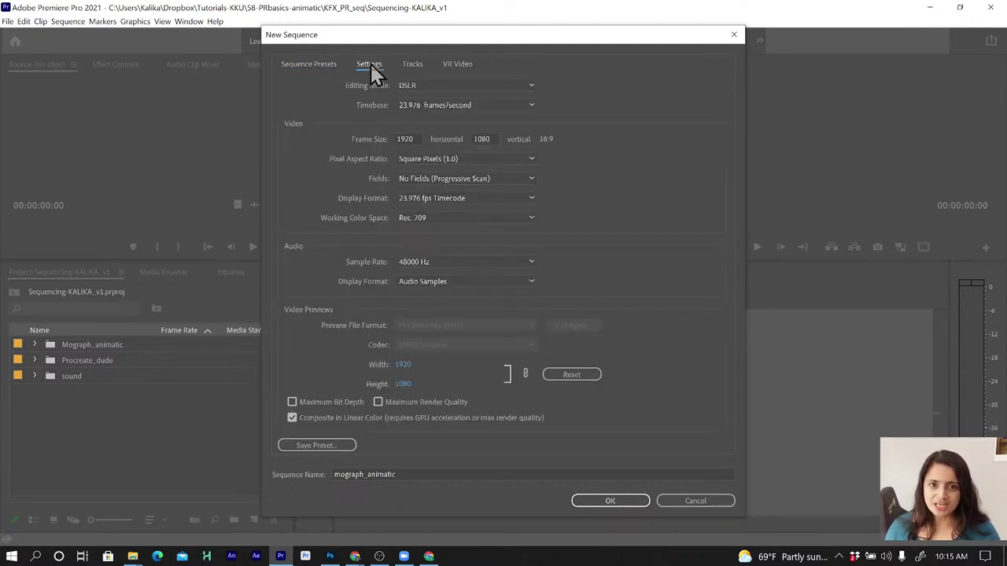
click(415, 110)
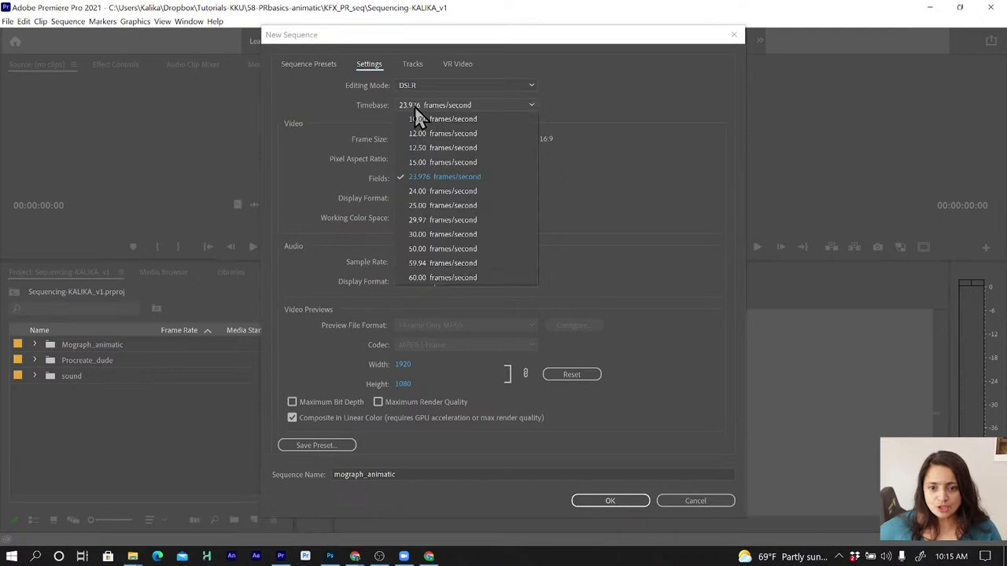
click(435, 196)
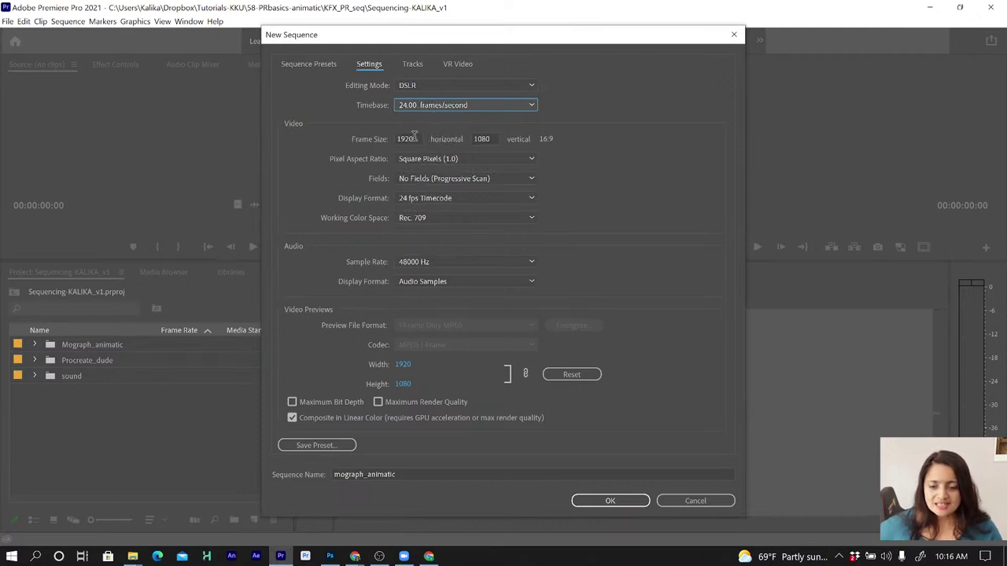
click(297, 65)
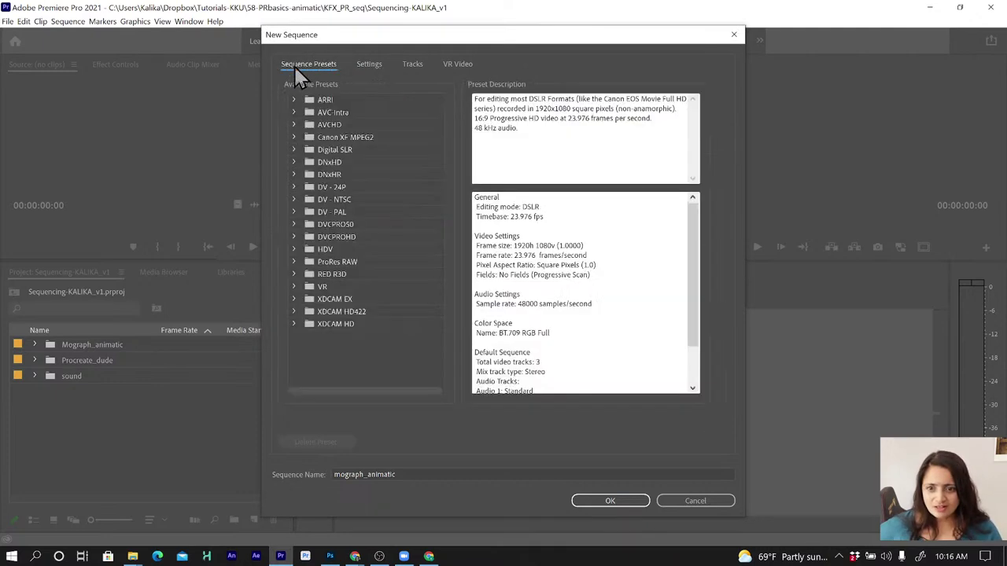
click(374, 66)
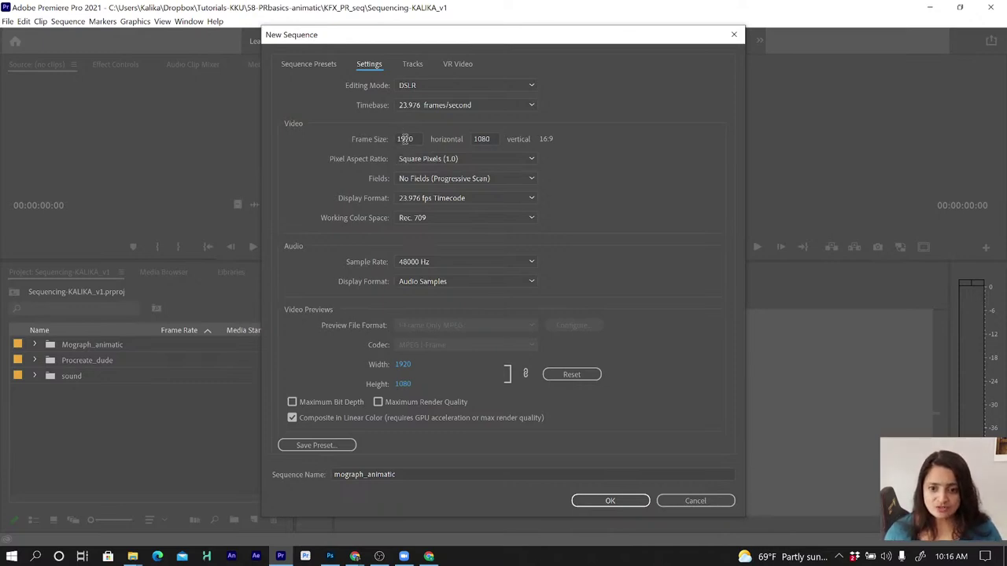
click(404, 139)
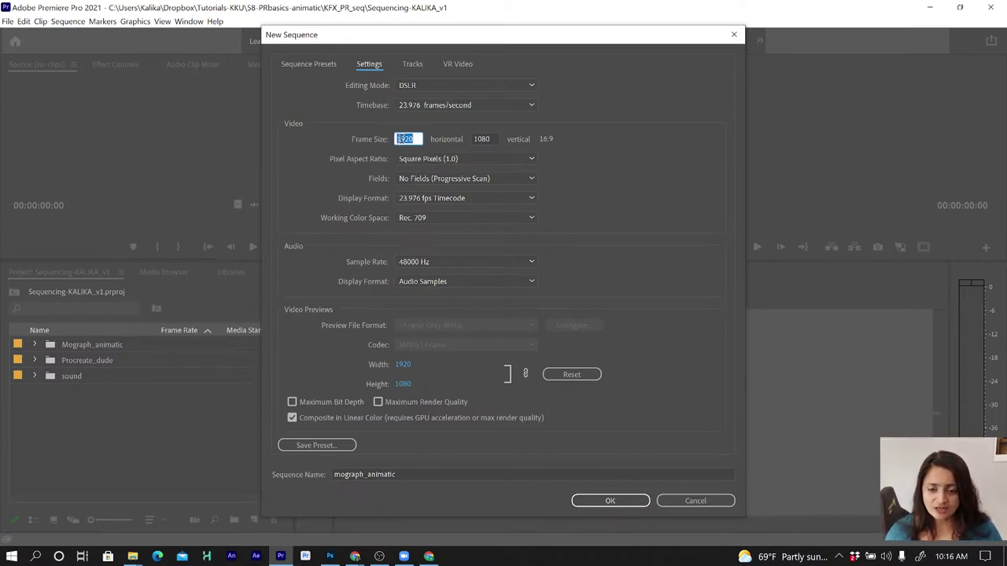
text(1)
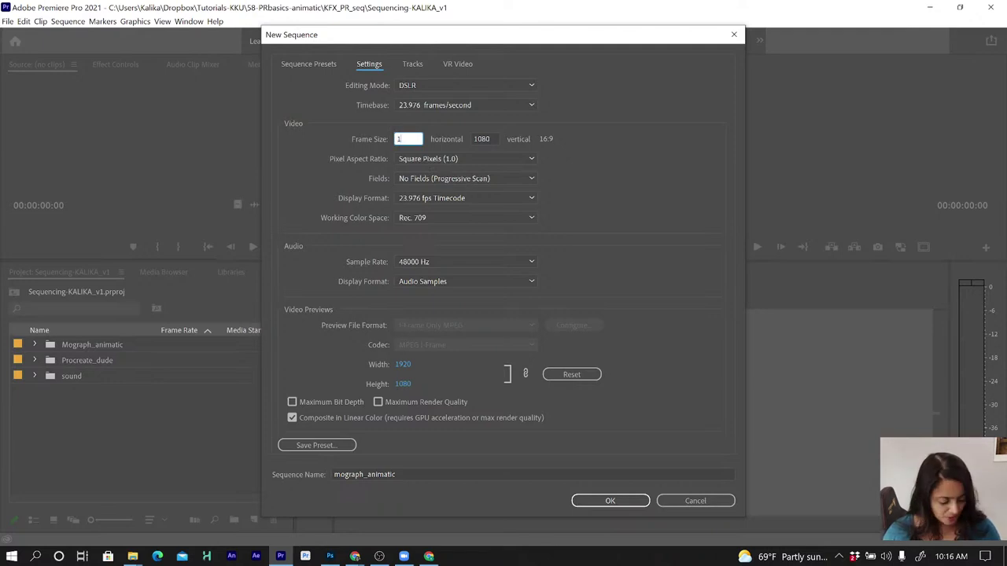
text(080)
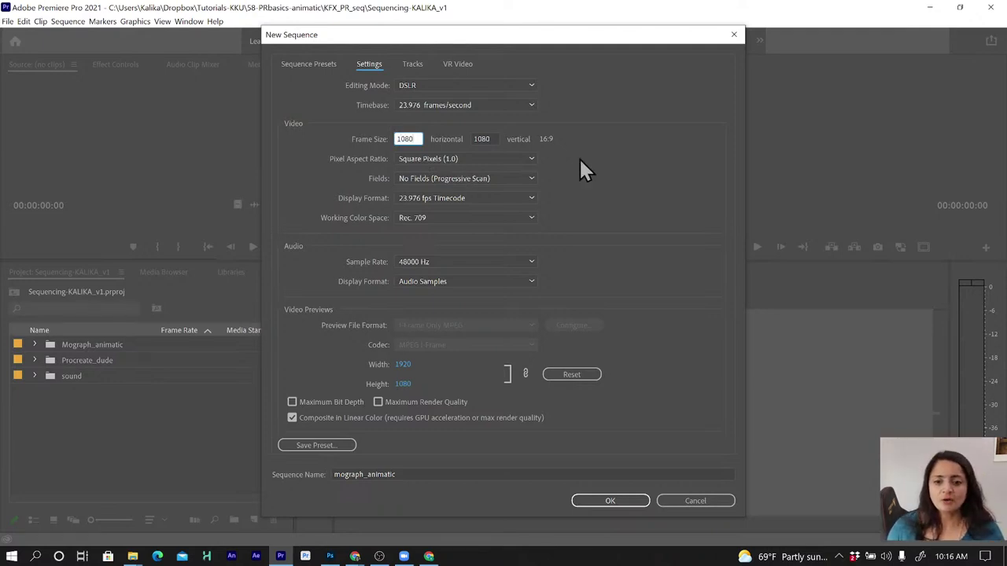
click(507, 105)
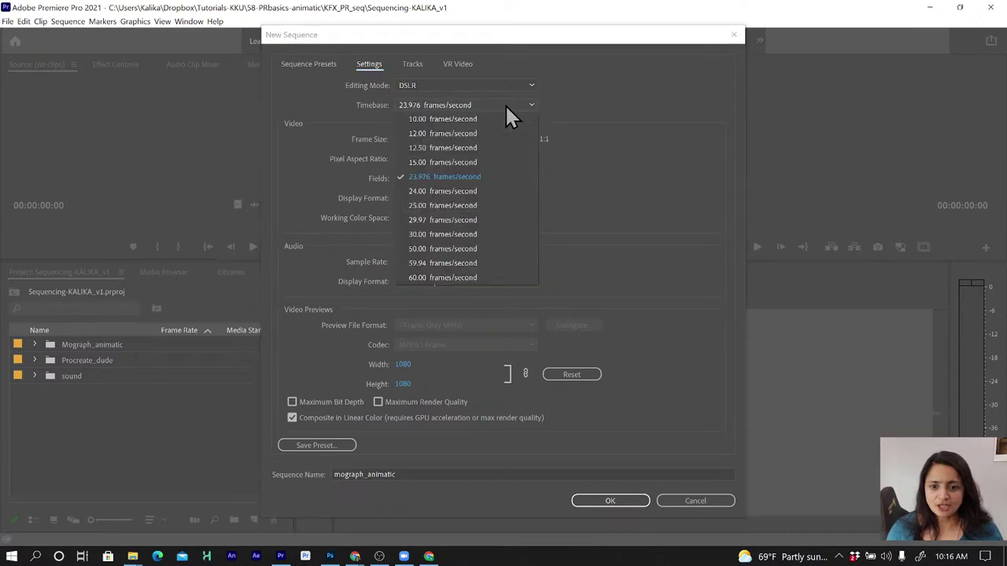
click(447, 193)
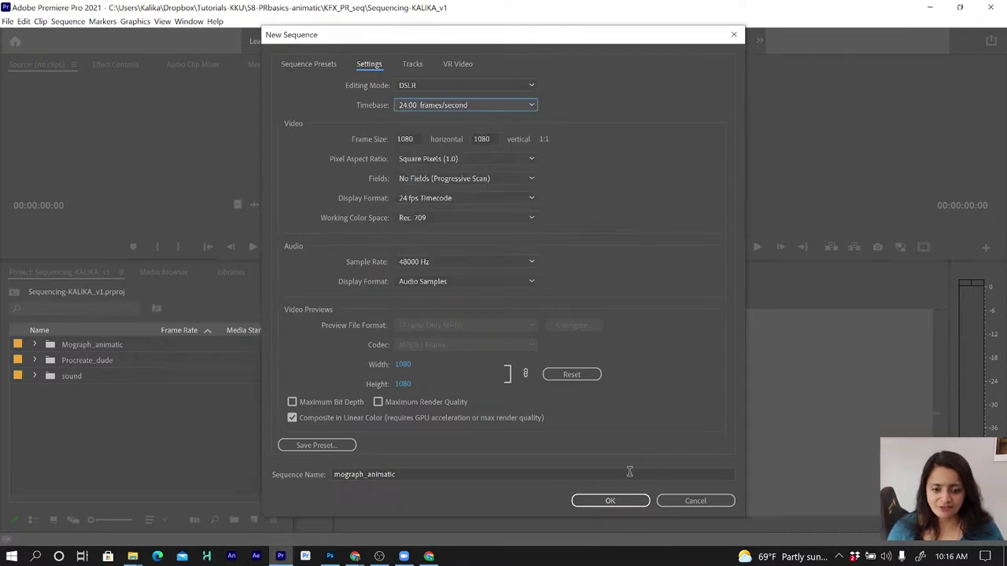
click(611, 501)
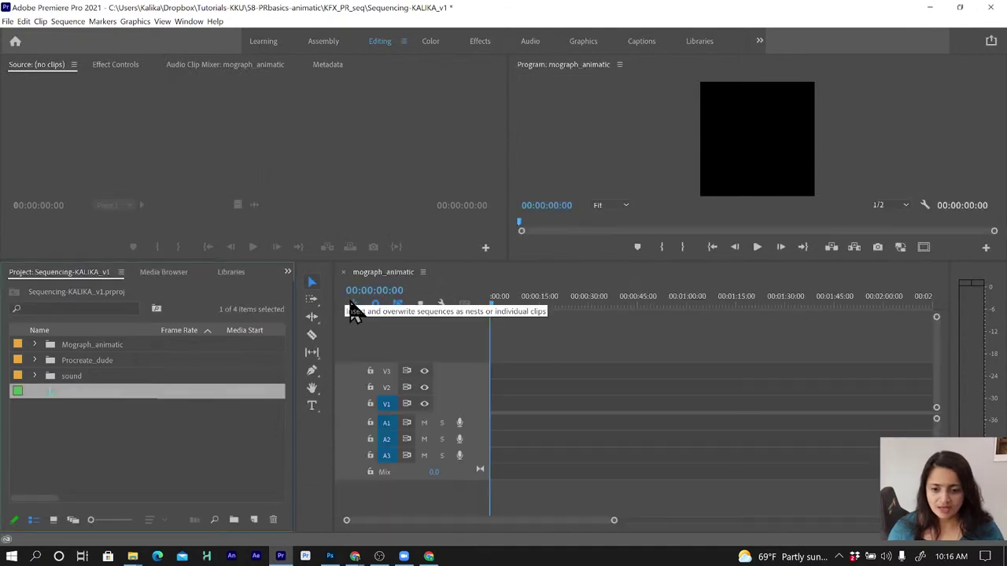
Expand the Mograph_animatic bin and drag 01.png onto V1 at 00:00:00:00
click(34, 345)
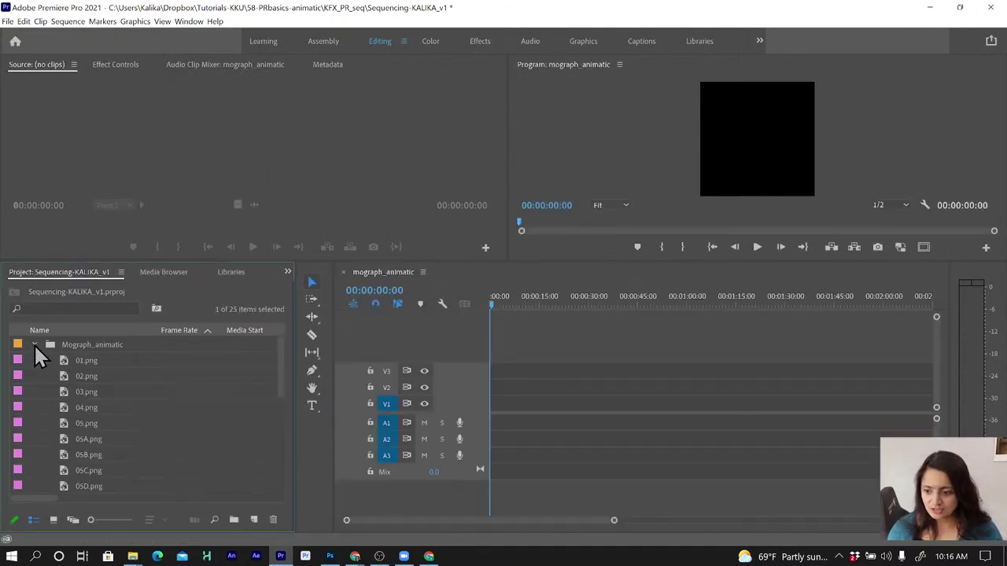
mouse_move(85, 361)
mouse_down()
mouse_move(564, 385)
mouse_move(486, 413)
mouse_up()
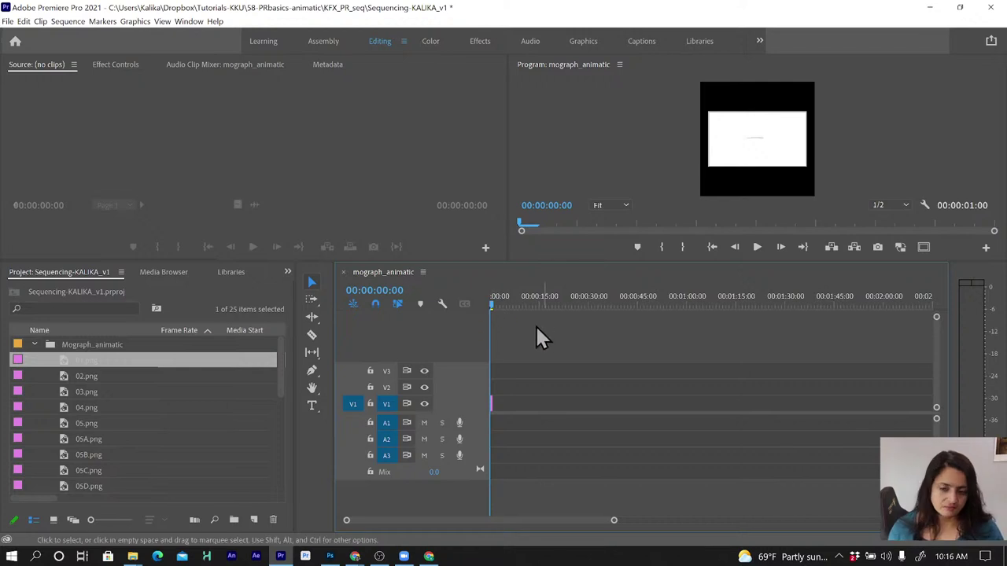
Change the sequence frame width to 1920 in Sequence Settings, accepting deletion of previews
click(71, 24)
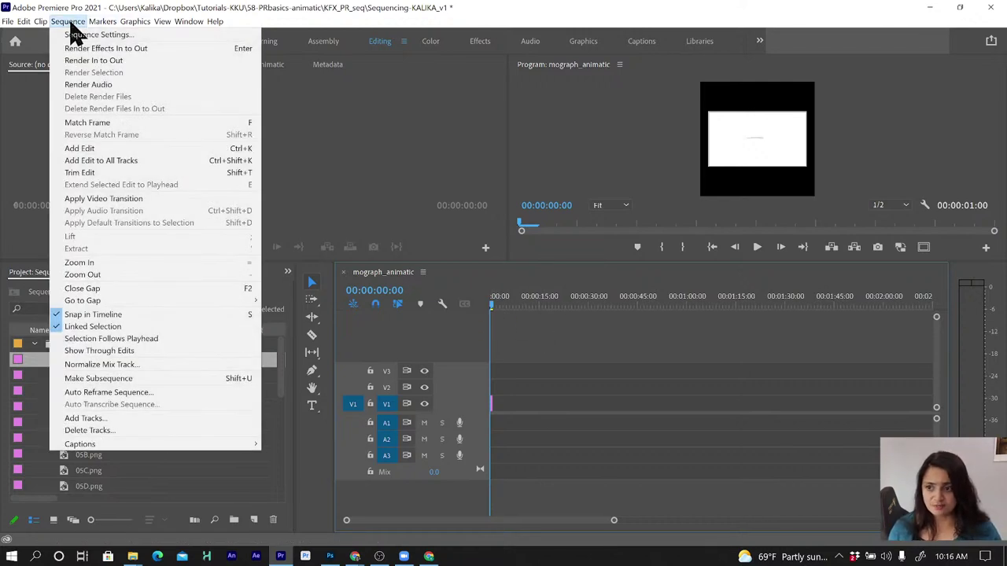
click(72, 24)
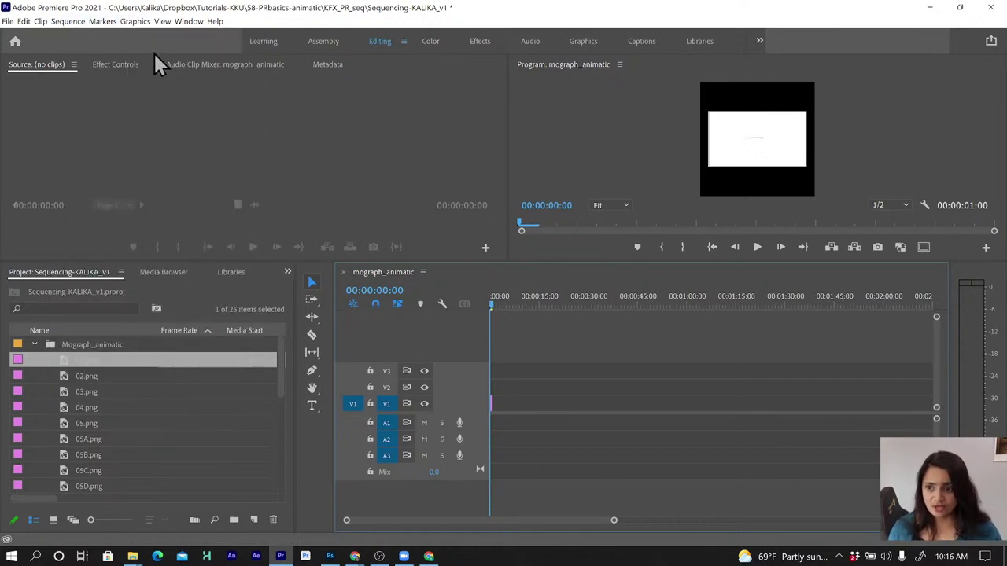
click(69, 21)
click(81, 34)
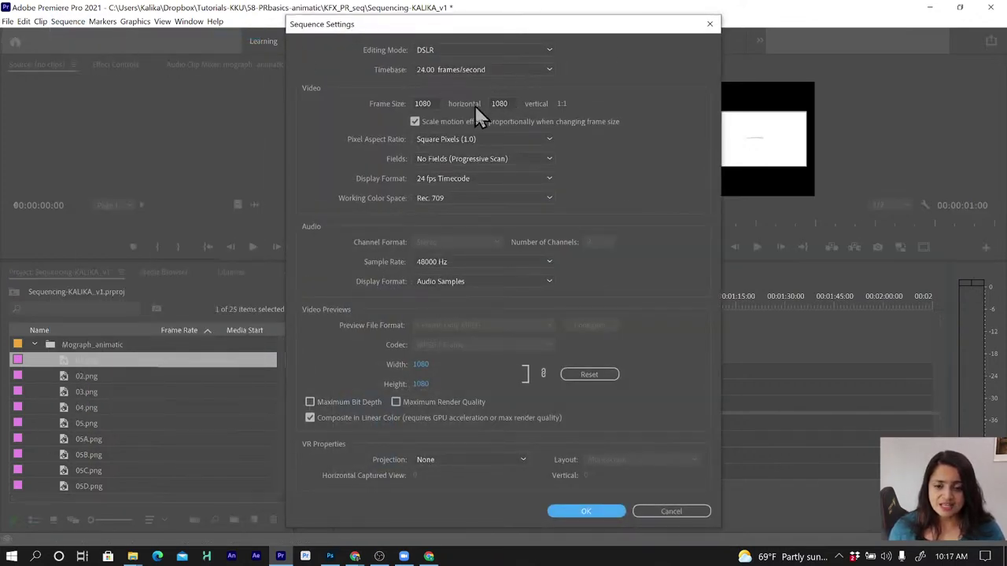
click(423, 103)
text(1920)
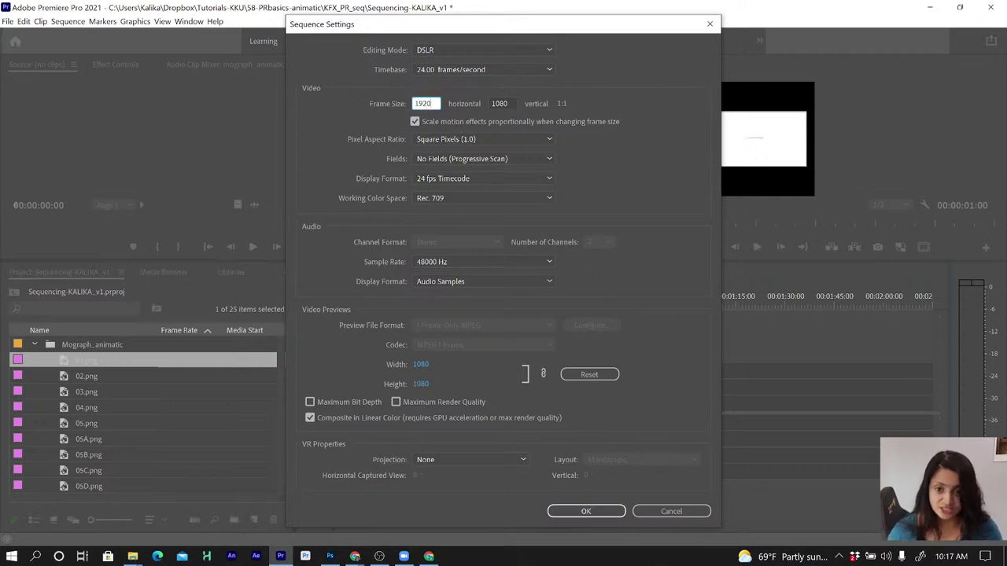
click(611, 106)
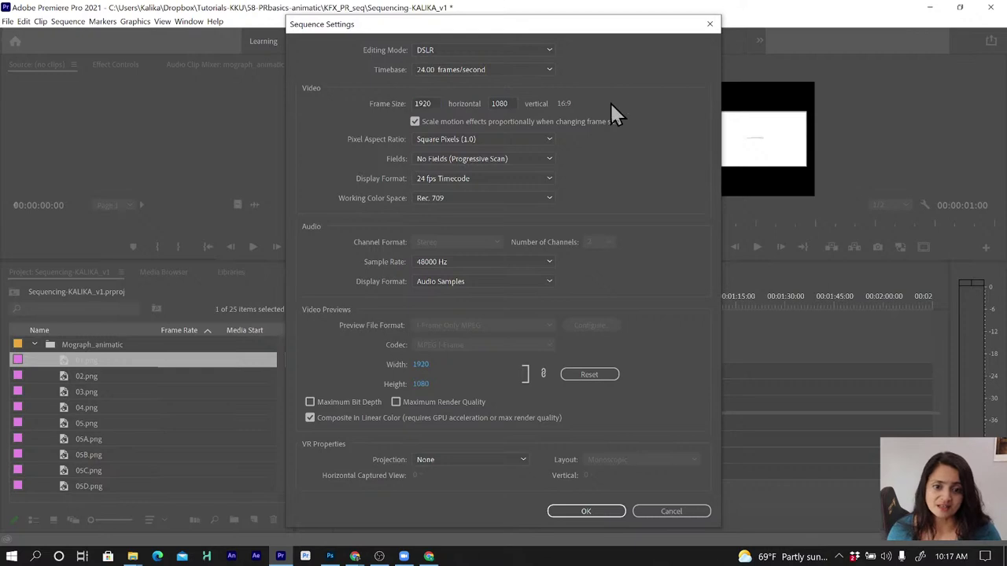
click(596, 512)
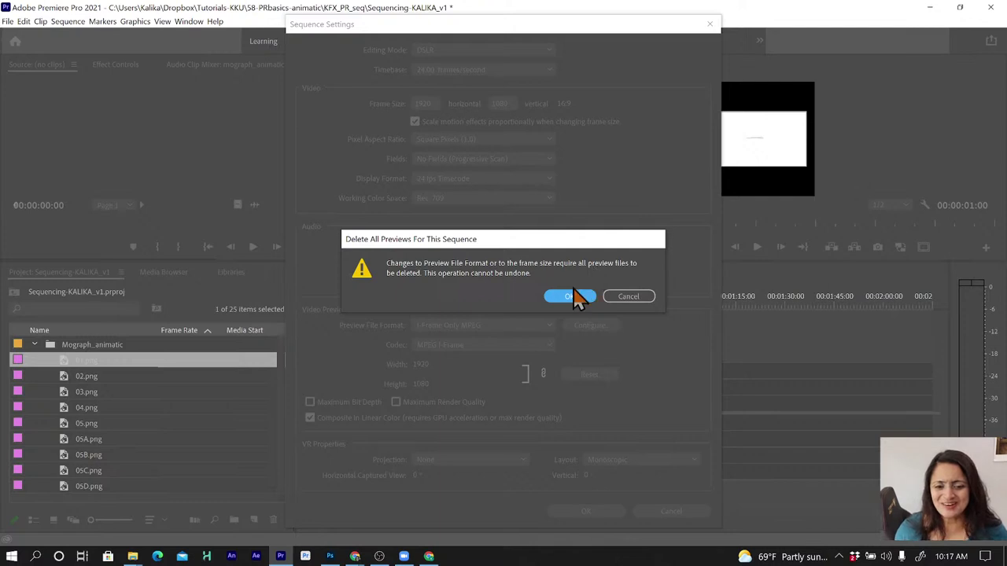
click(573, 297)
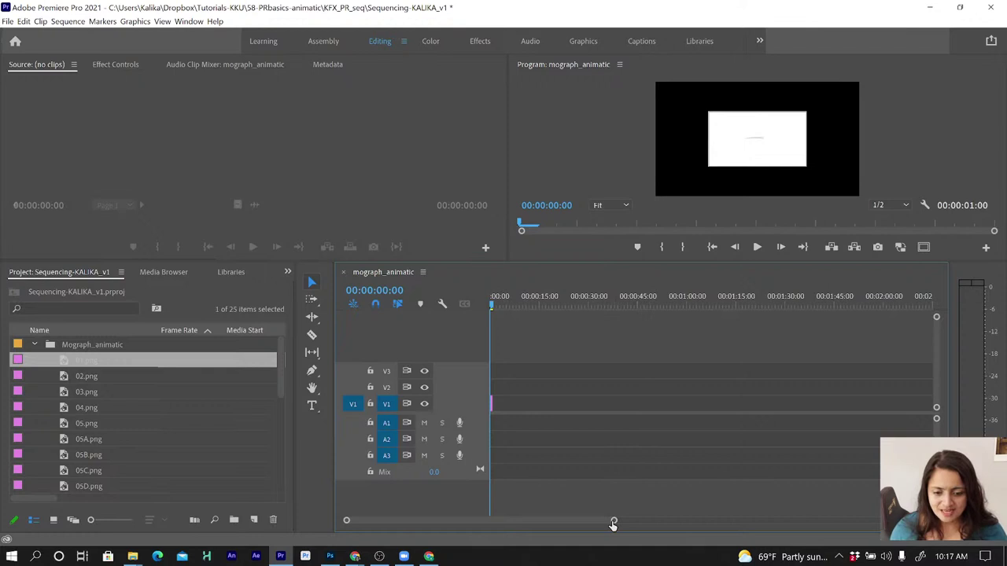
drag(613, 523, 443, 522)
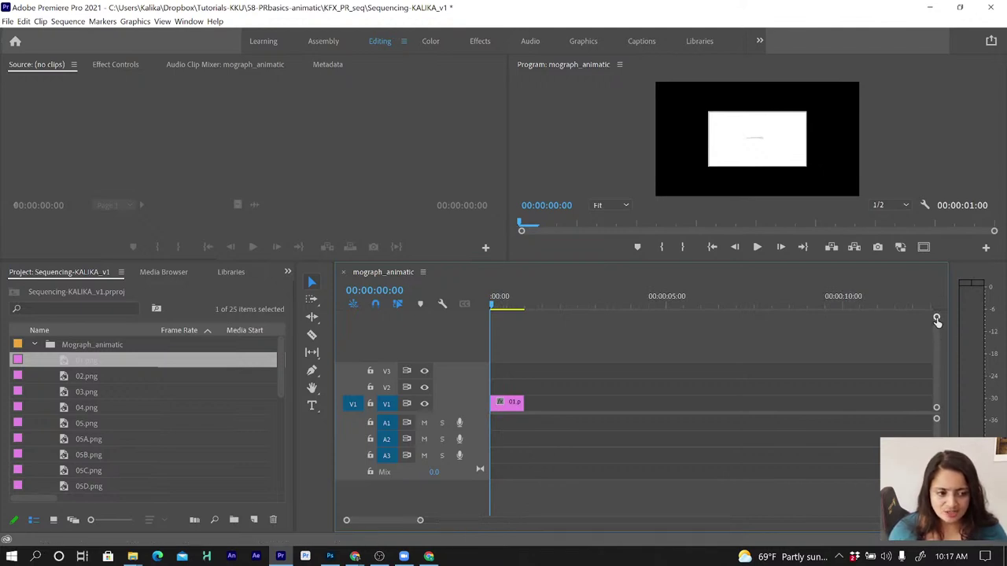
drag(935, 320, 936, 330)
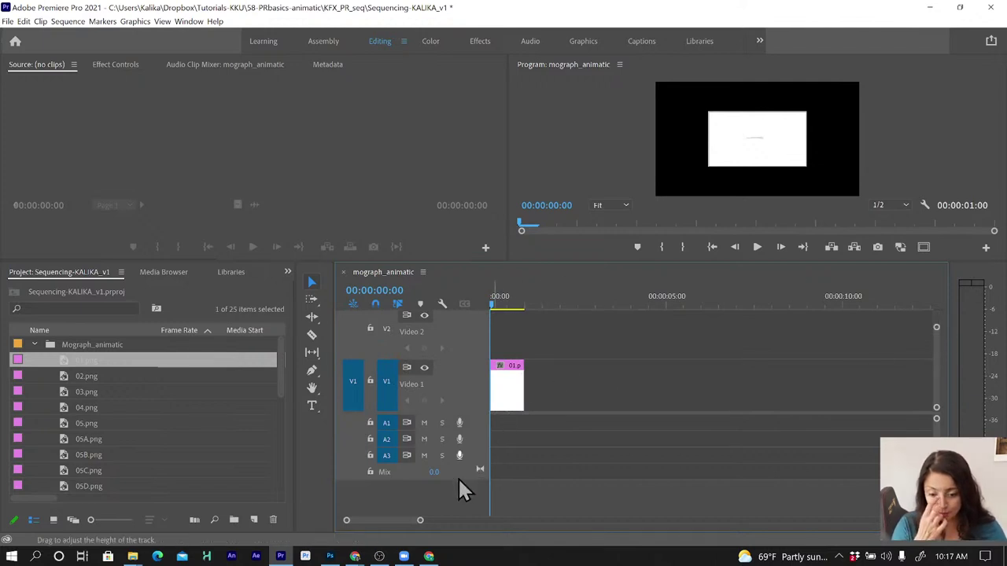
drag(421, 522, 411, 523)
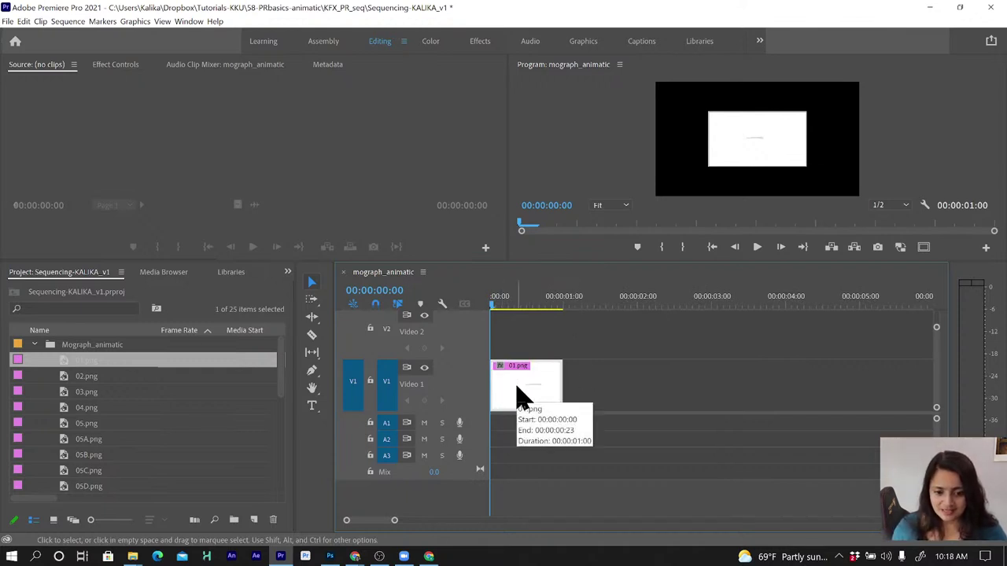
mouse_move(518, 397)
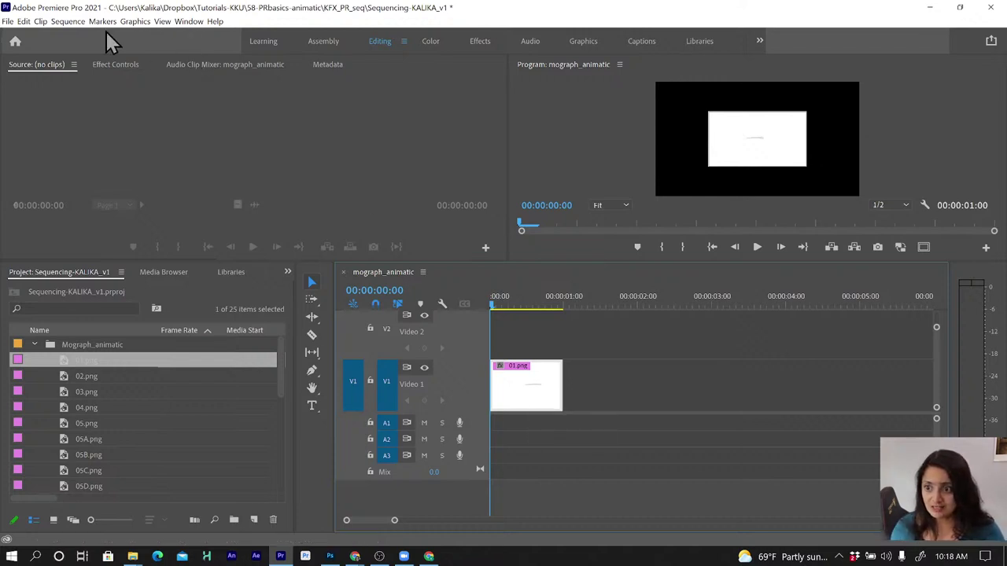
click(20, 22)
click(20, 24)
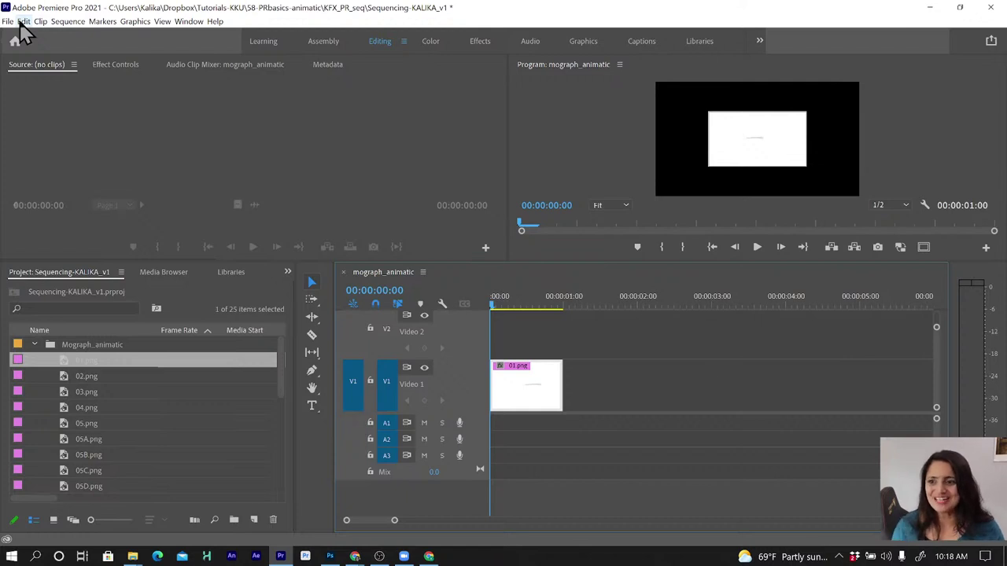
click(20, 24)
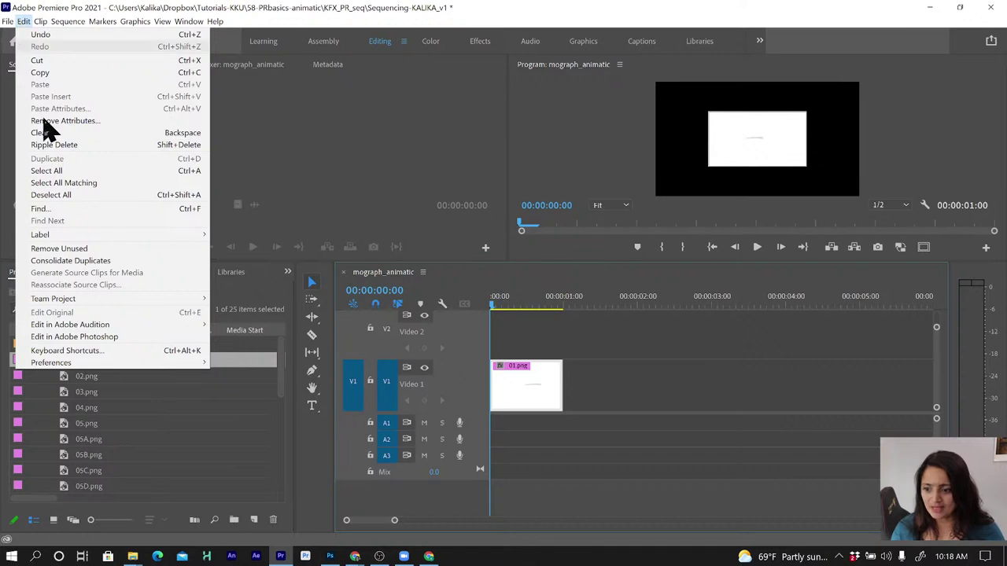
mouse_move(151, 370)
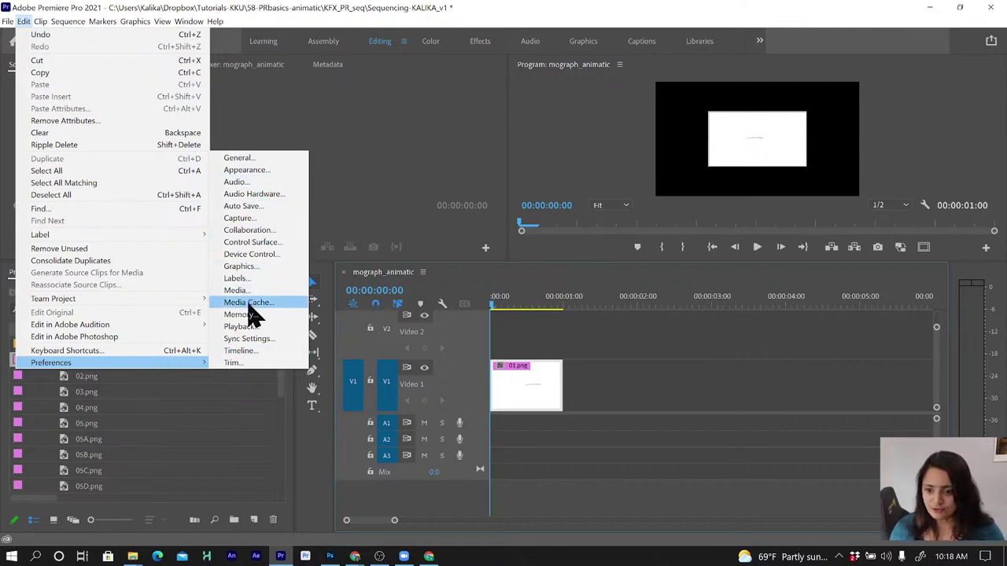
click(251, 362)
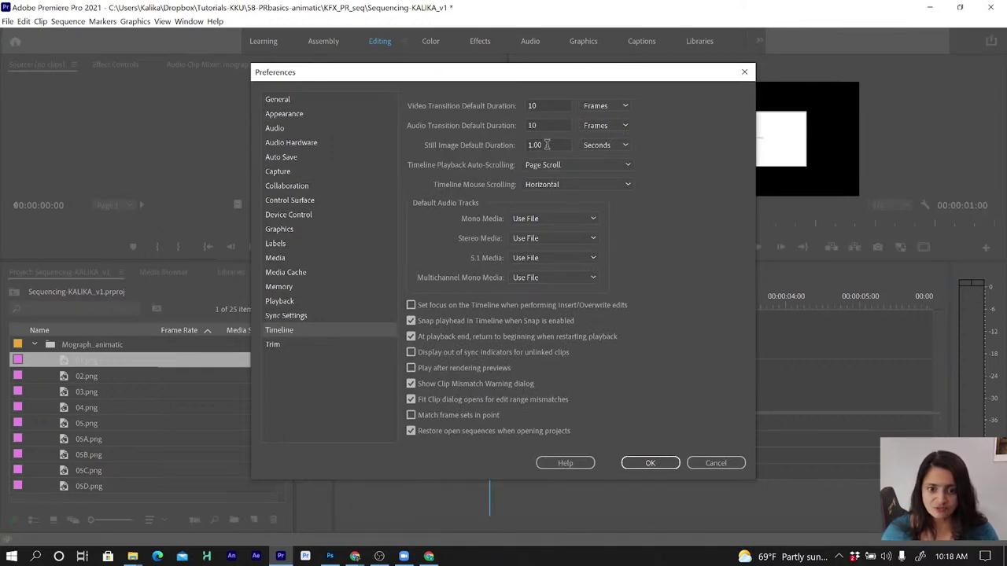
drag(546, 145, 502, 145)
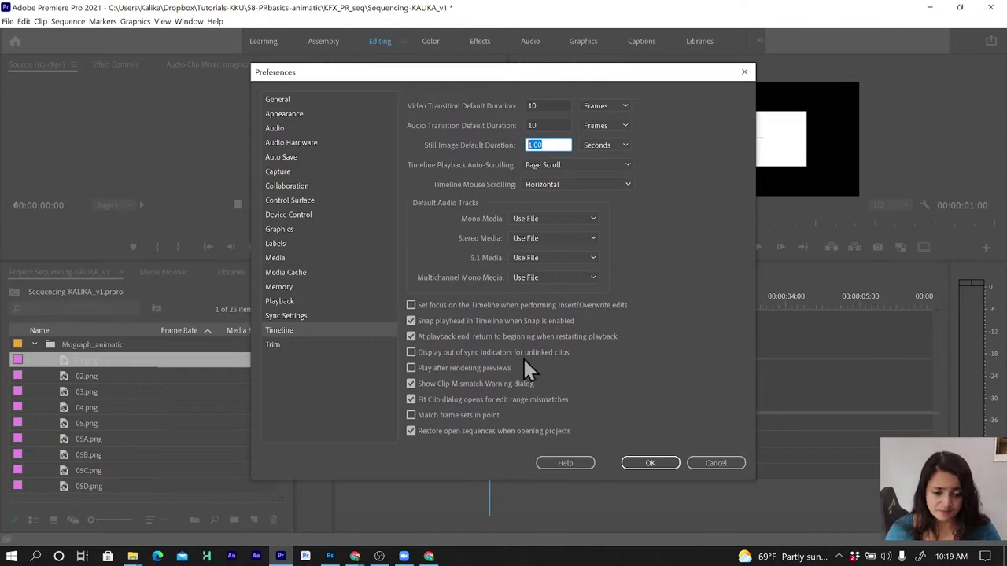
click(650, 462)
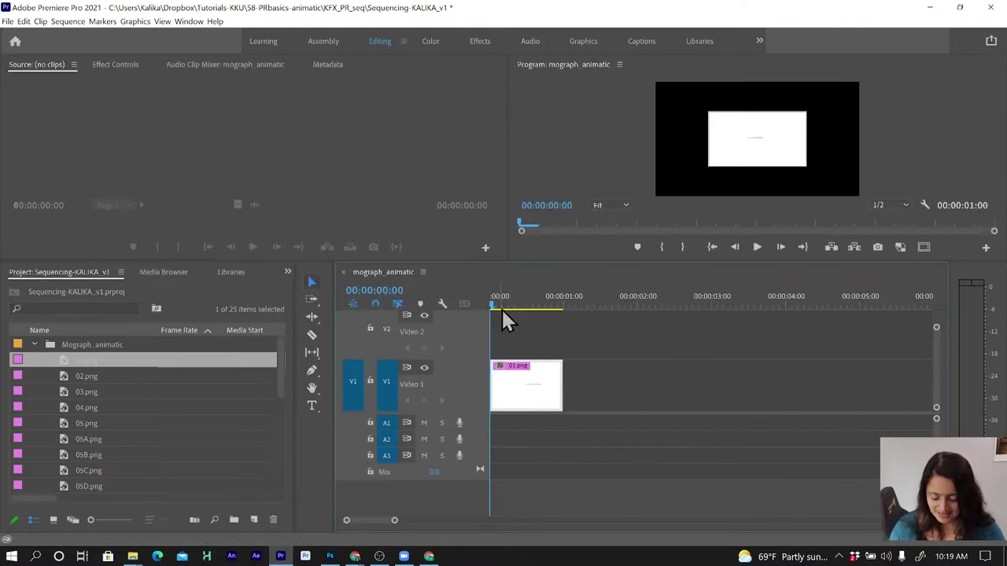
key(space)
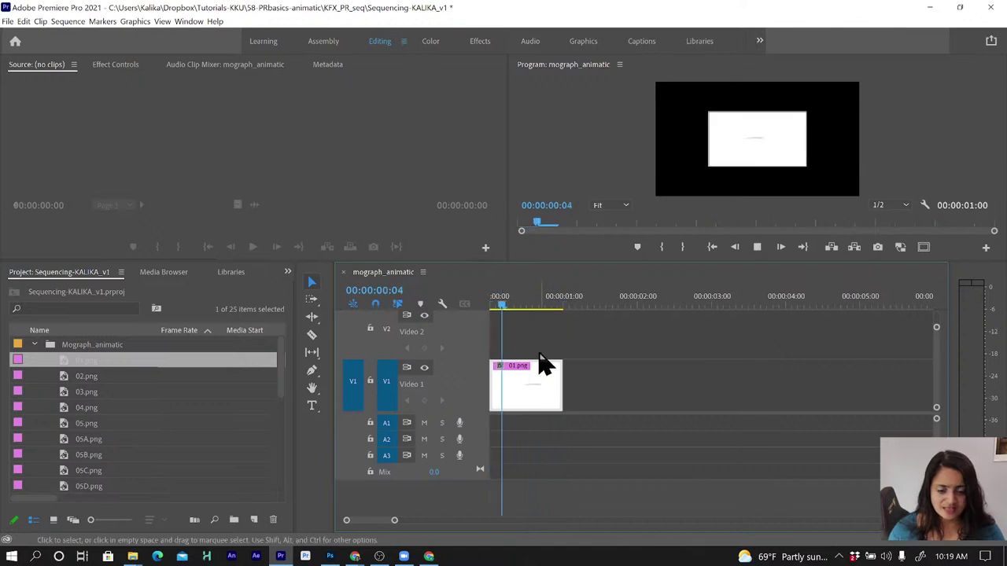
click(522, 303)
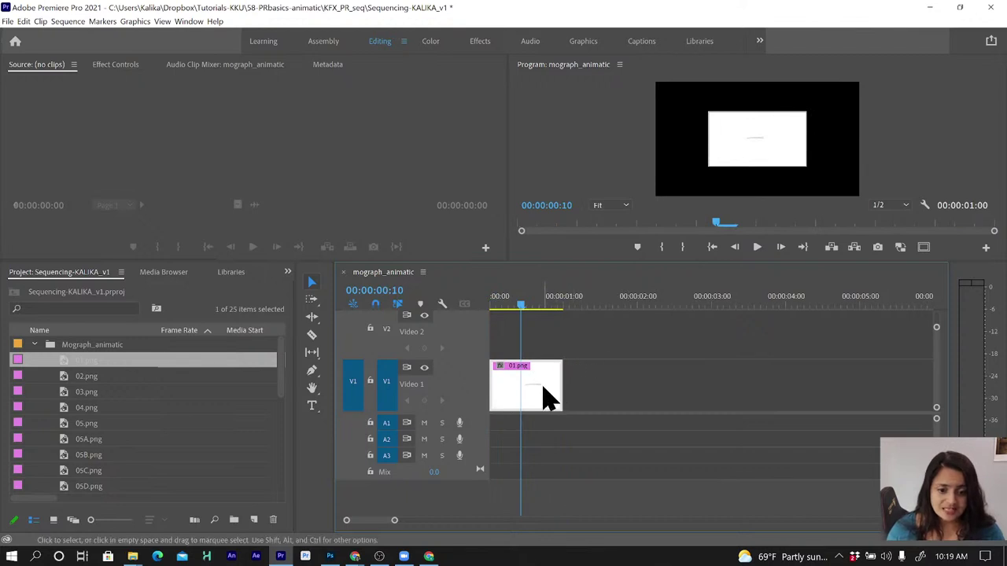
mouse_move(548, 399)
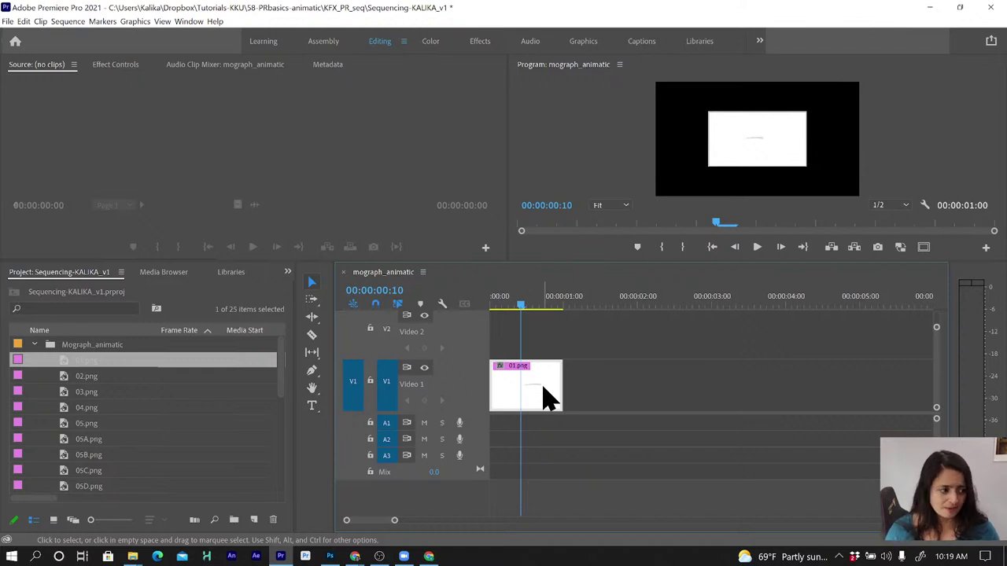
right_click(540, 403)
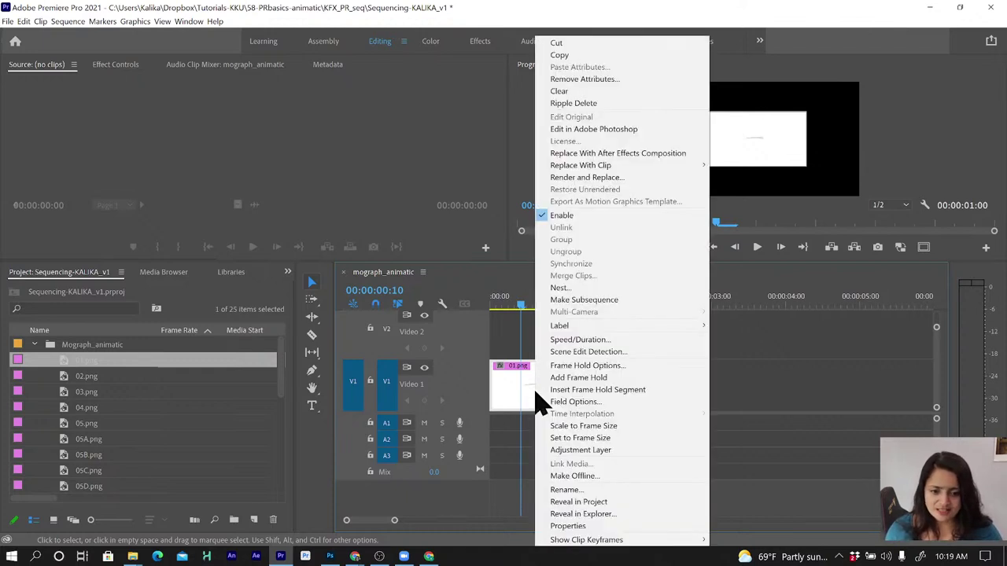
click(570, 441)
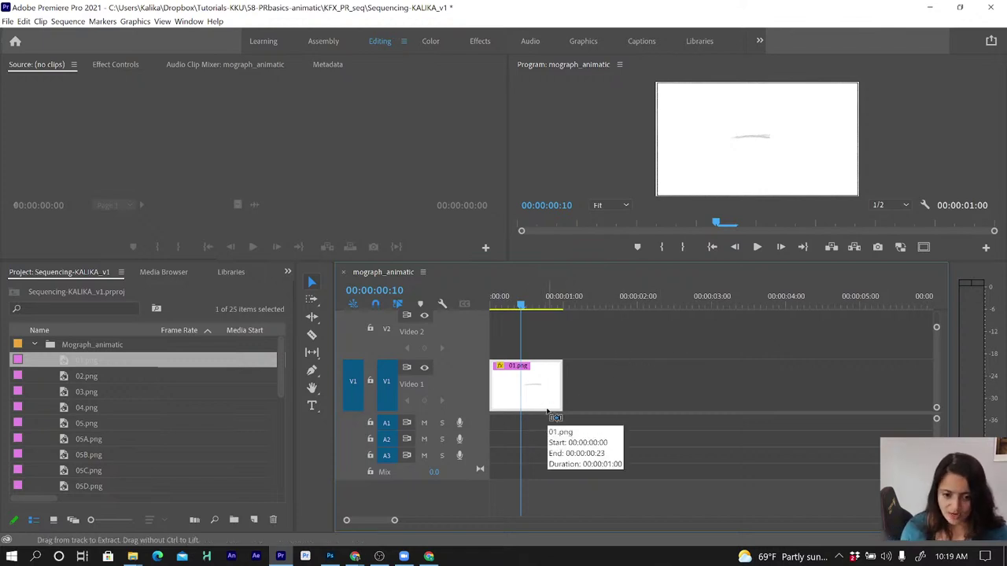
key(ctrl+z)
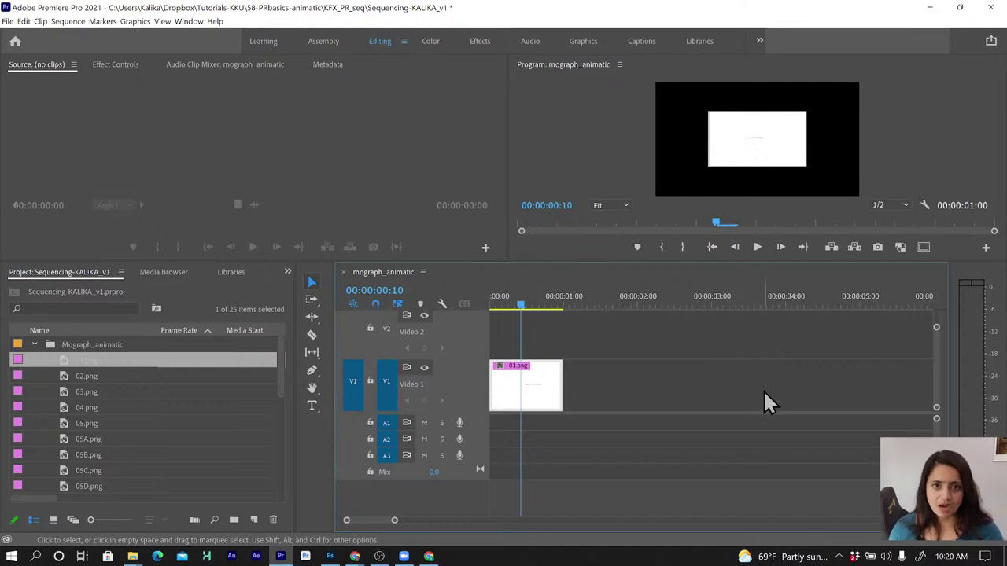
Collapse the Mograph_animatic bin and open Flame and Go_01.aif from the sound bin
click(34, 344)
click(34, 376)
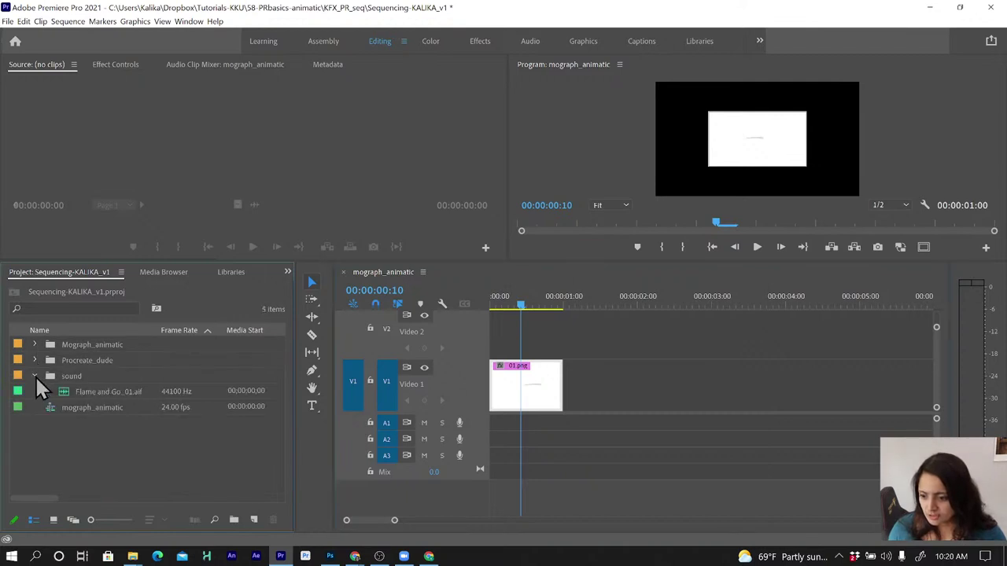
click(107, 391)
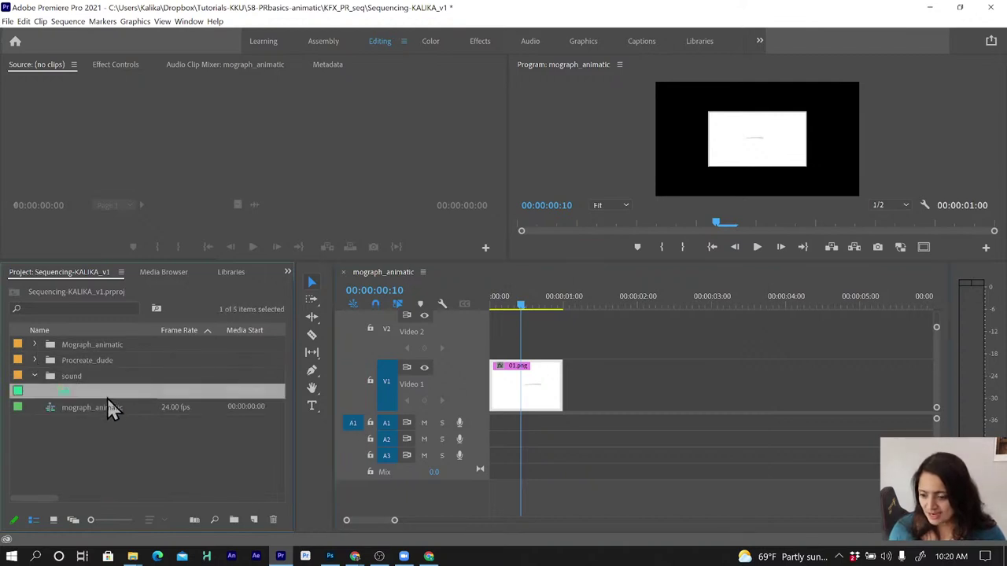
double_click(66, 395)
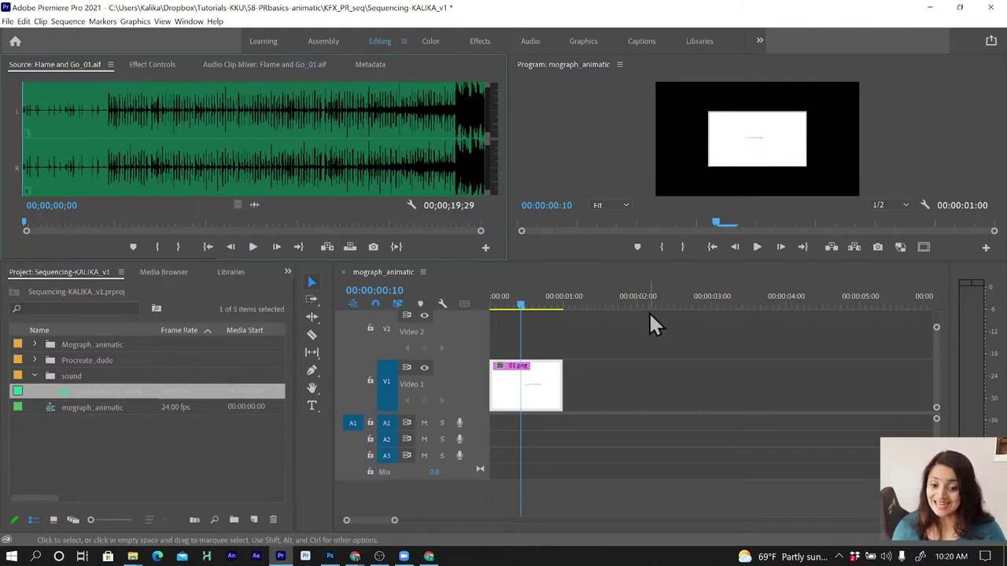
Load the 01.png timeline clip into the Source monitor, then undo a trial lengthening
double_click(529, 397)
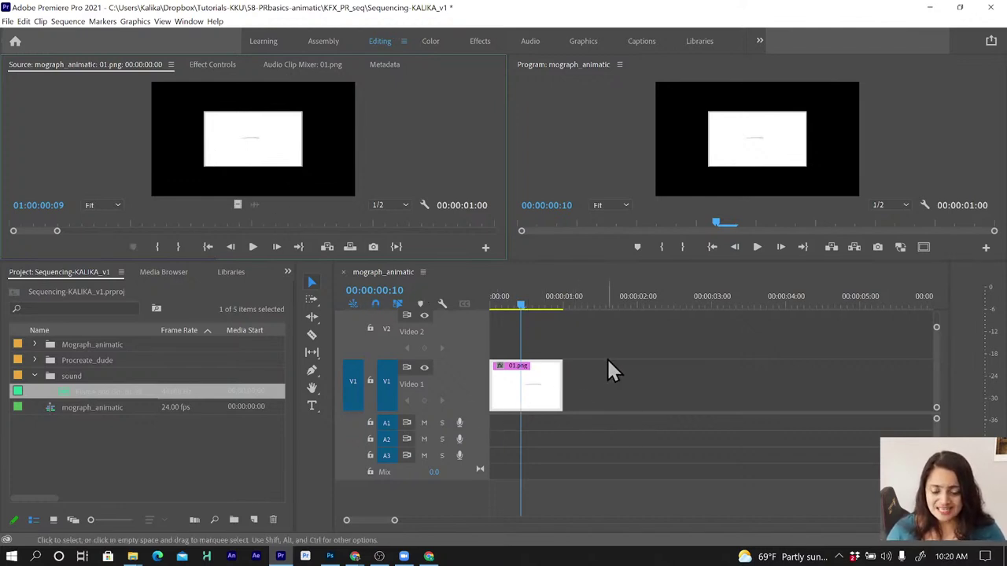
click(585, 386)
click(541, 401)
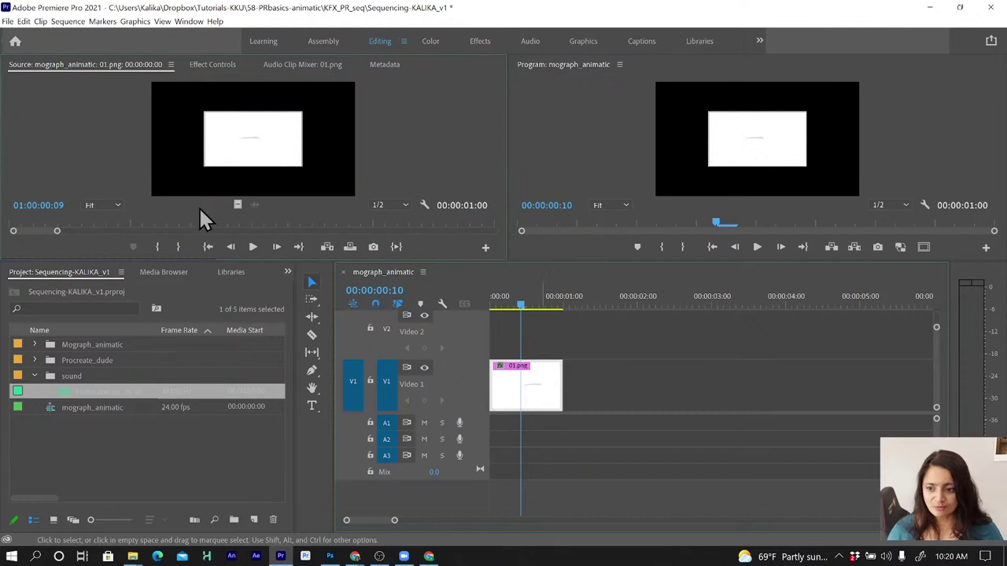
click(236, 165)
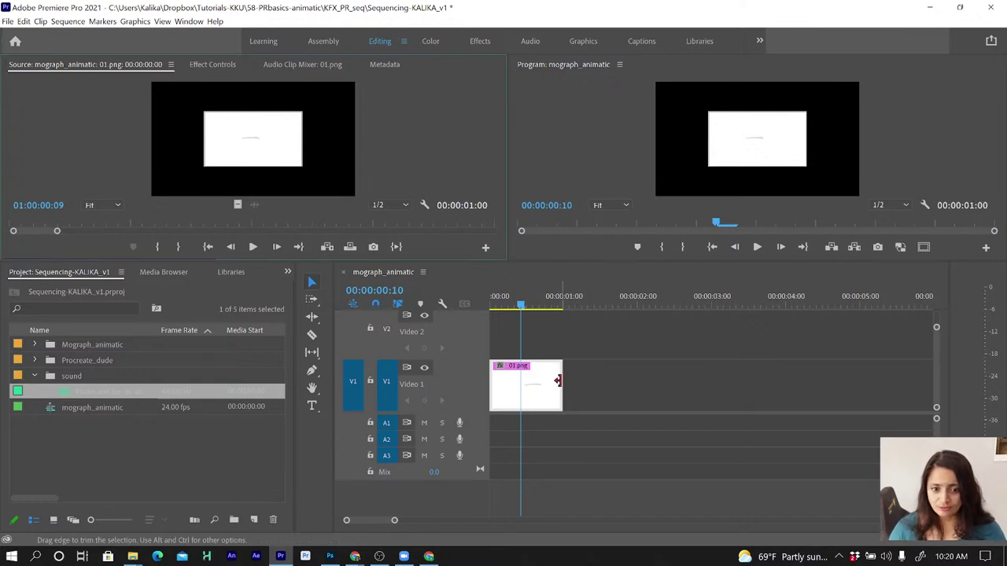
drag(557, 381, 663, 383)
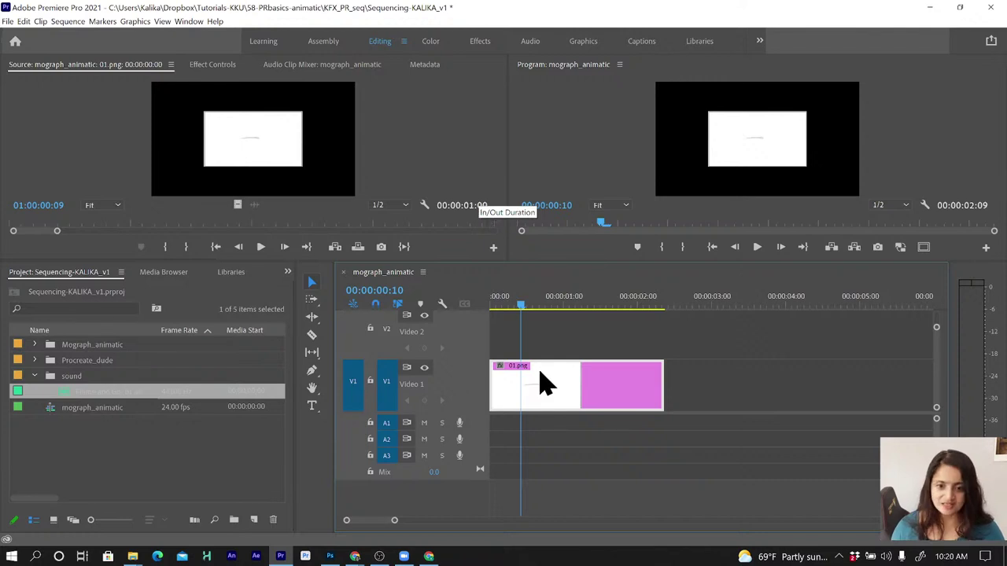
key(ctrl+z)
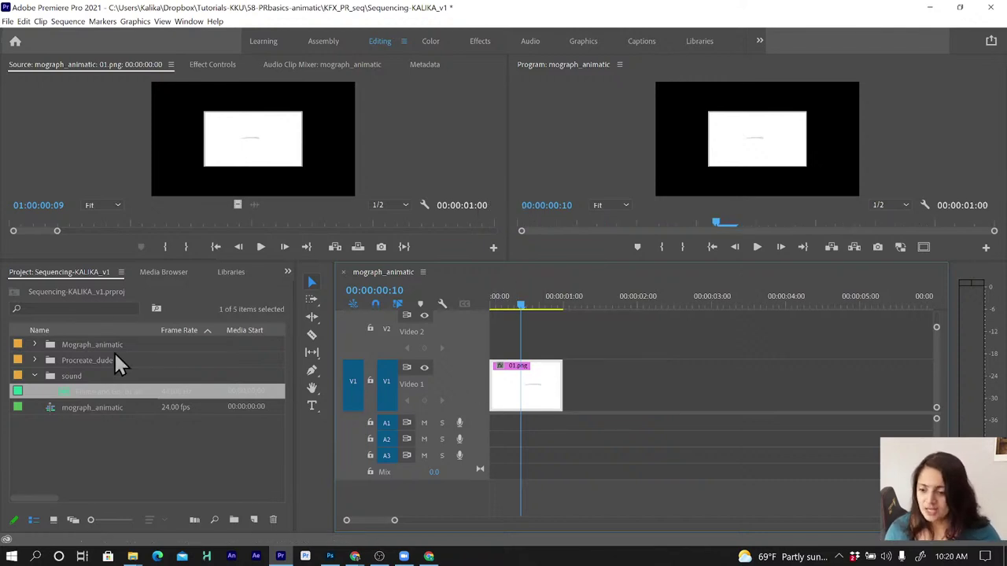
Load Flame and Go_01.aif into the Source monitor and audition it to about 00;00;02;28
double_click(66, 394)
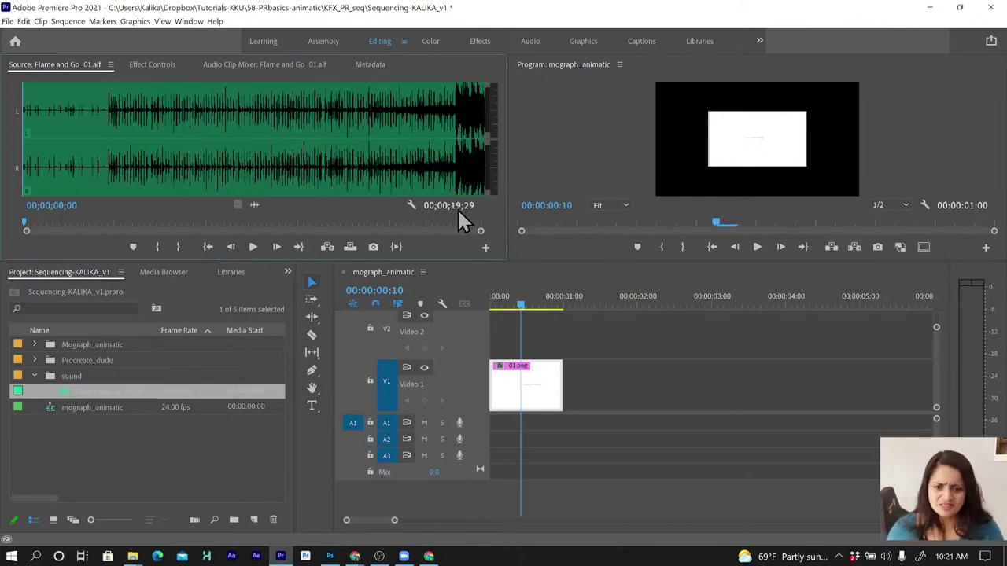
click(253, 247)
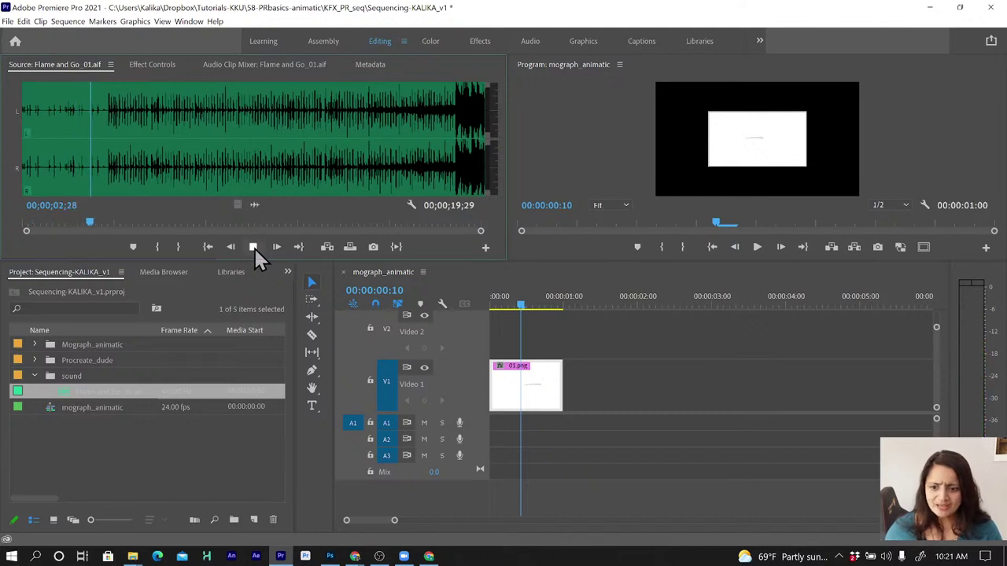
click(253, 247)
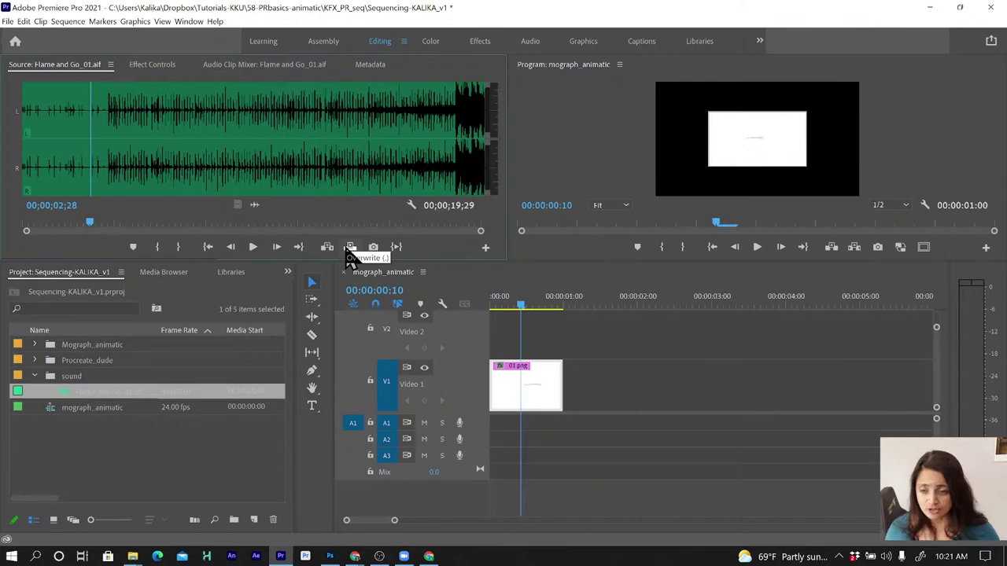
Set Audio Hardware default output to Speakers (Realtek(R) Audio) in Preferences and confirm
click(22, 22)
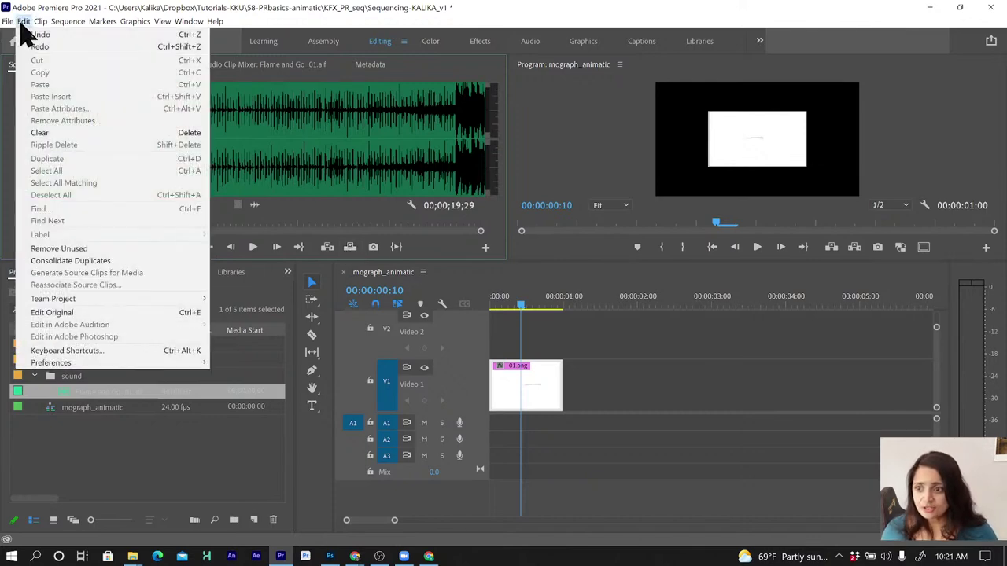
click(23, 24)
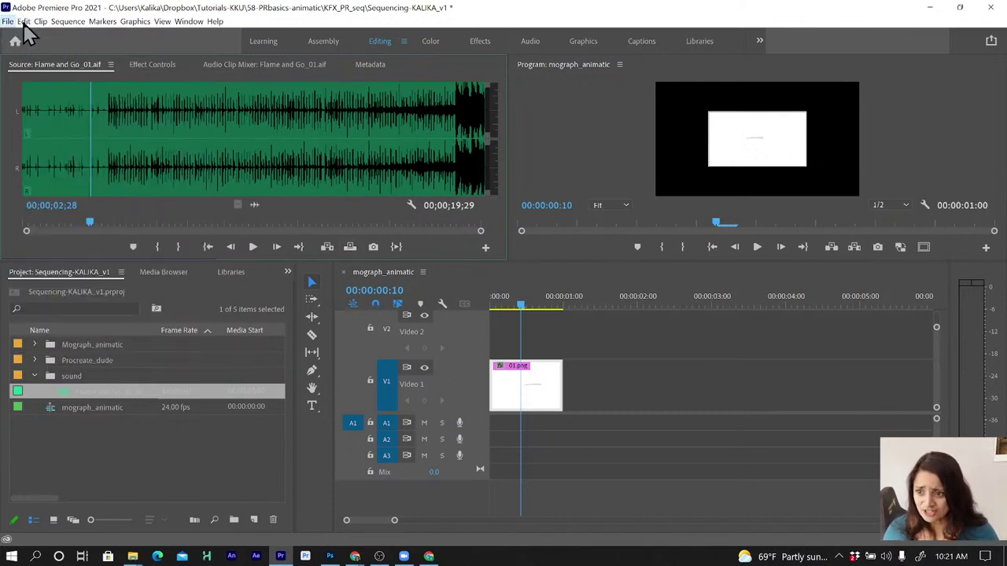
click(24, 24)
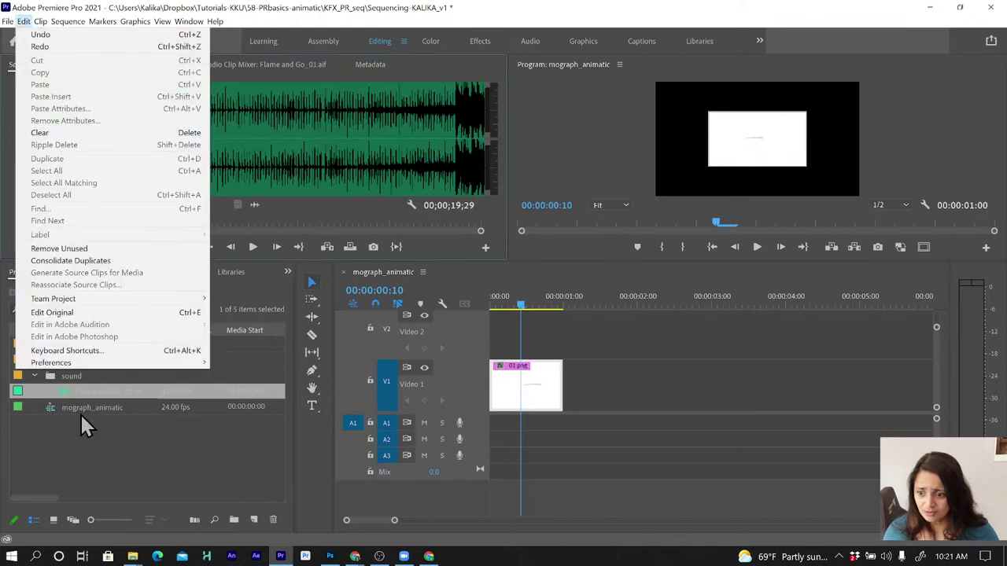
mouse_move(84, 367)
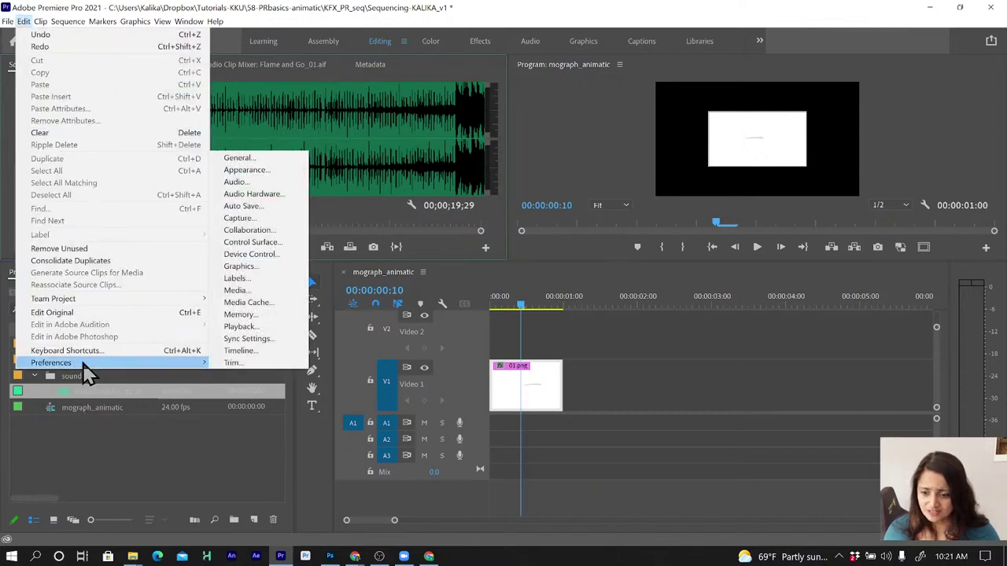
click(262, 194)
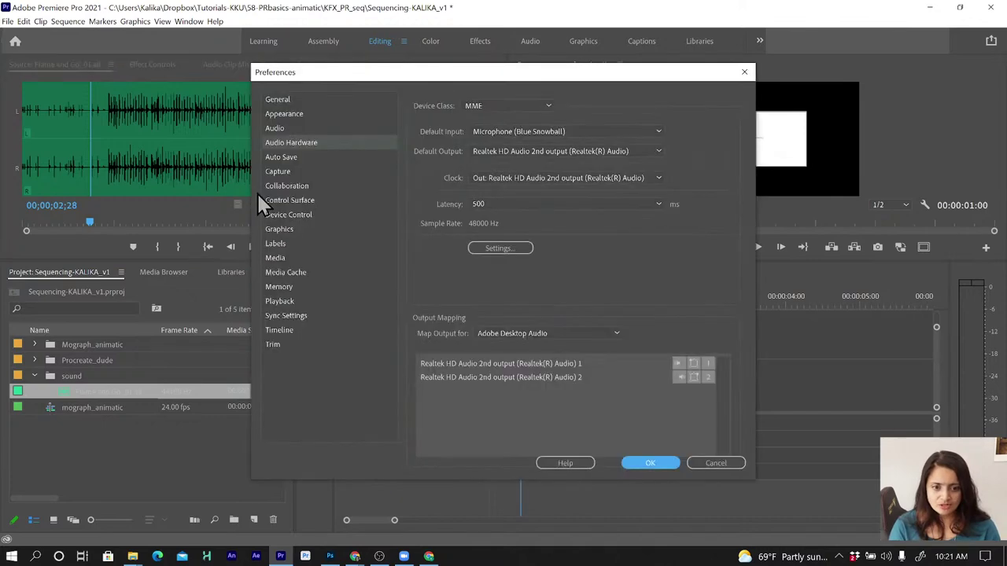
click(505, 158)
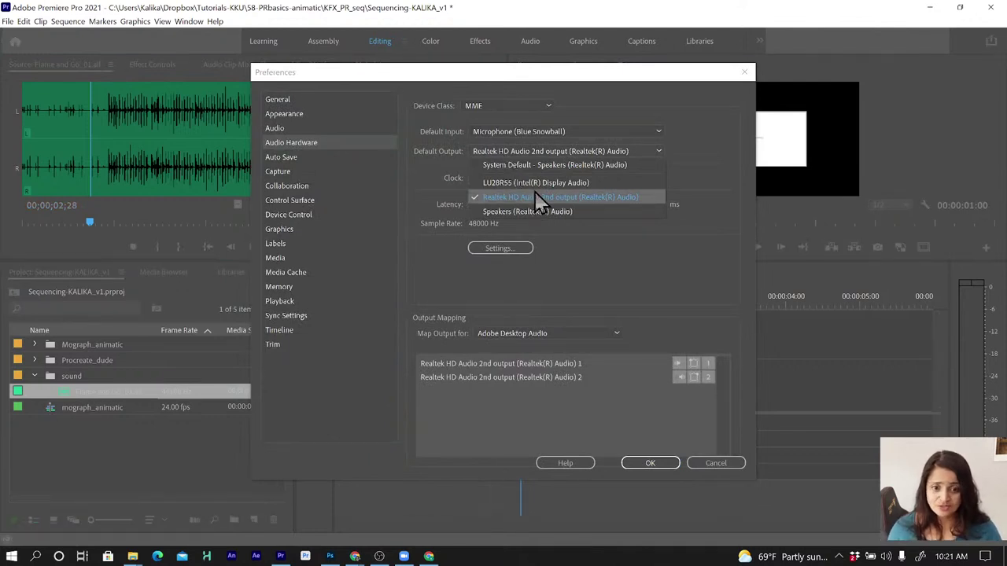
click(528, 212)
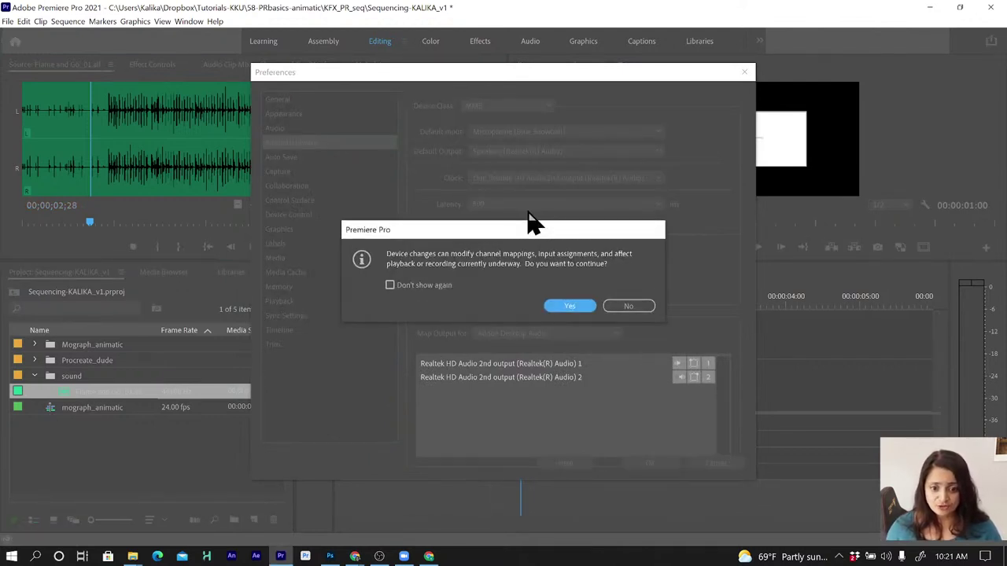
click(561, 305)
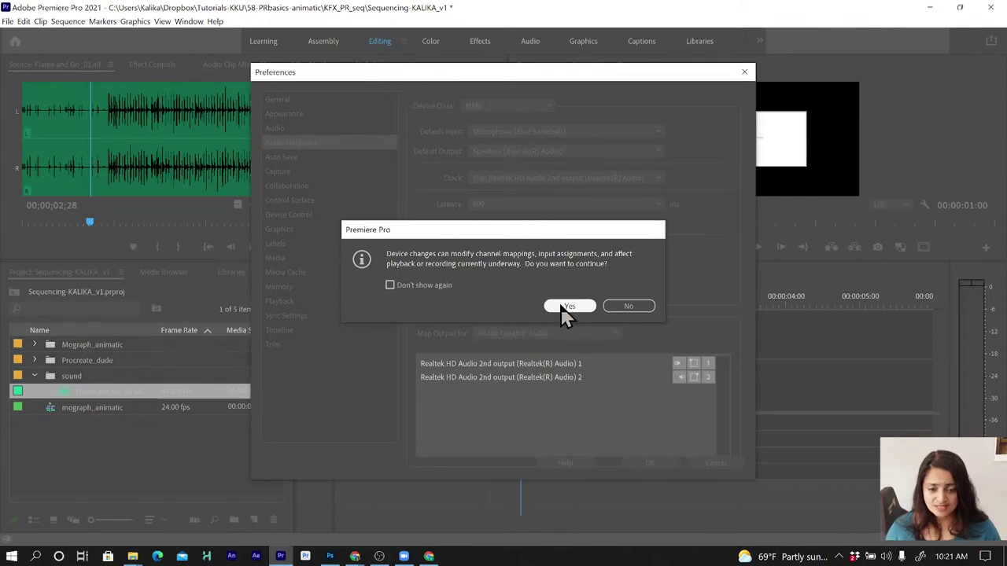
click(651, 463)
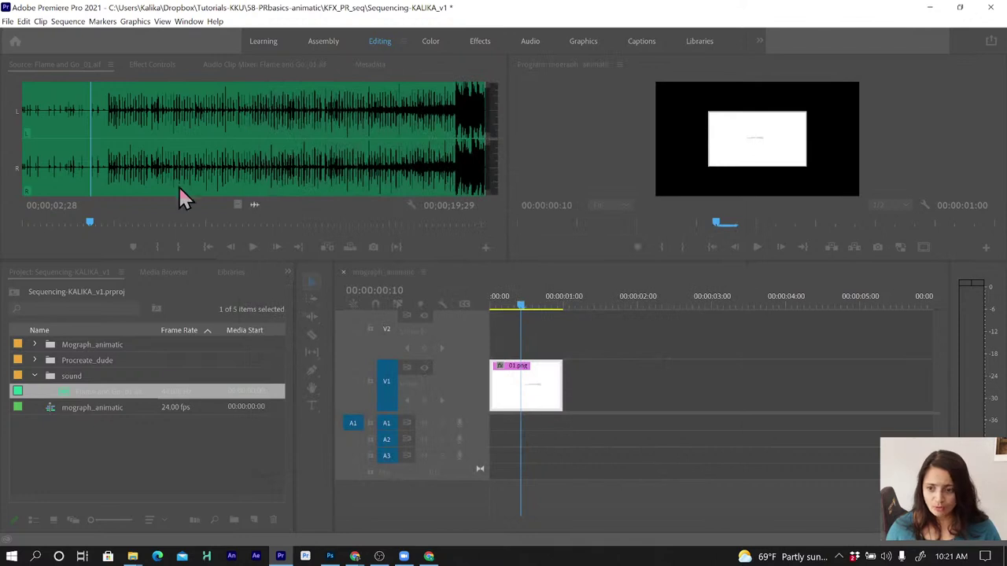
click(251, 246)
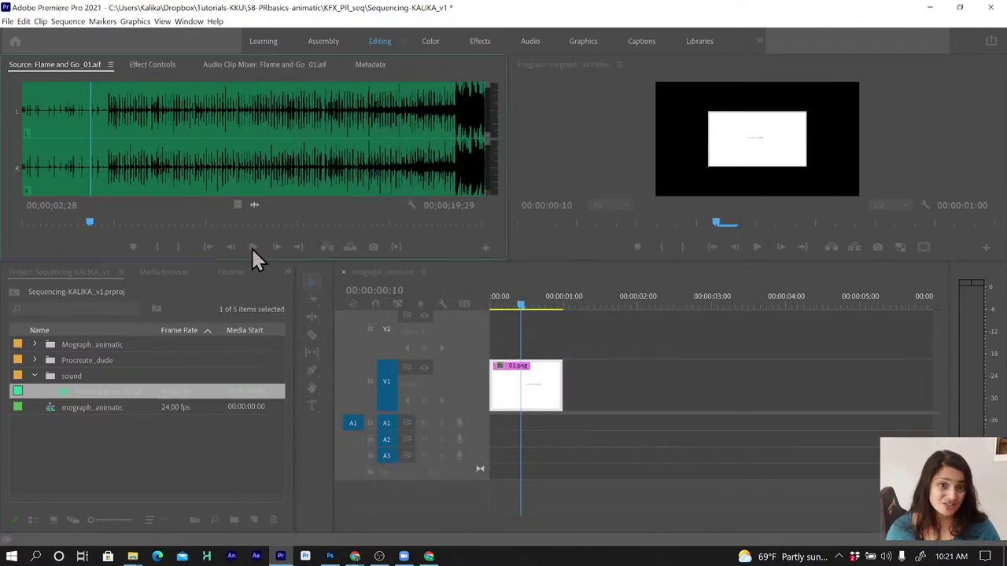
click(253, 247)
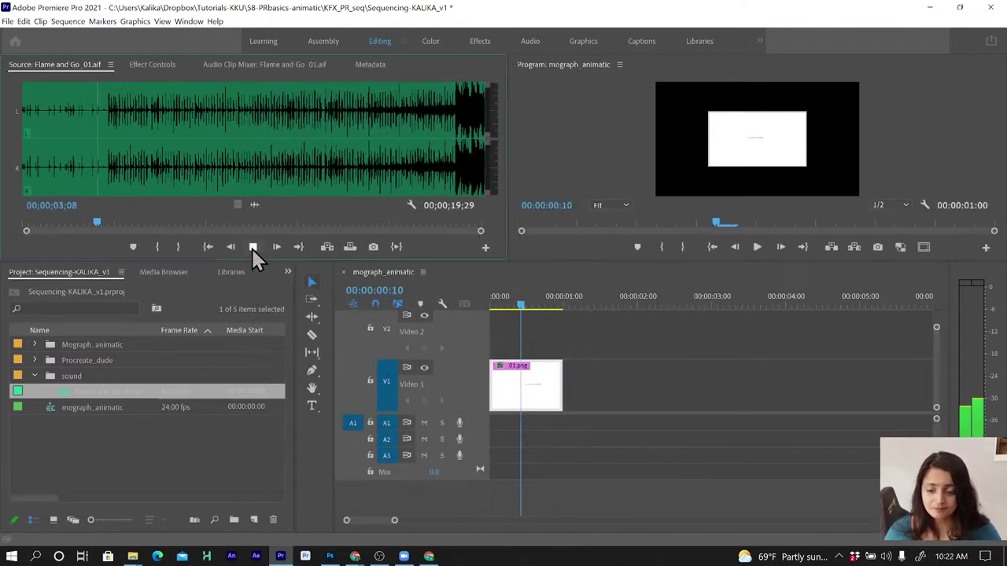
click(145, 189)
key(space)
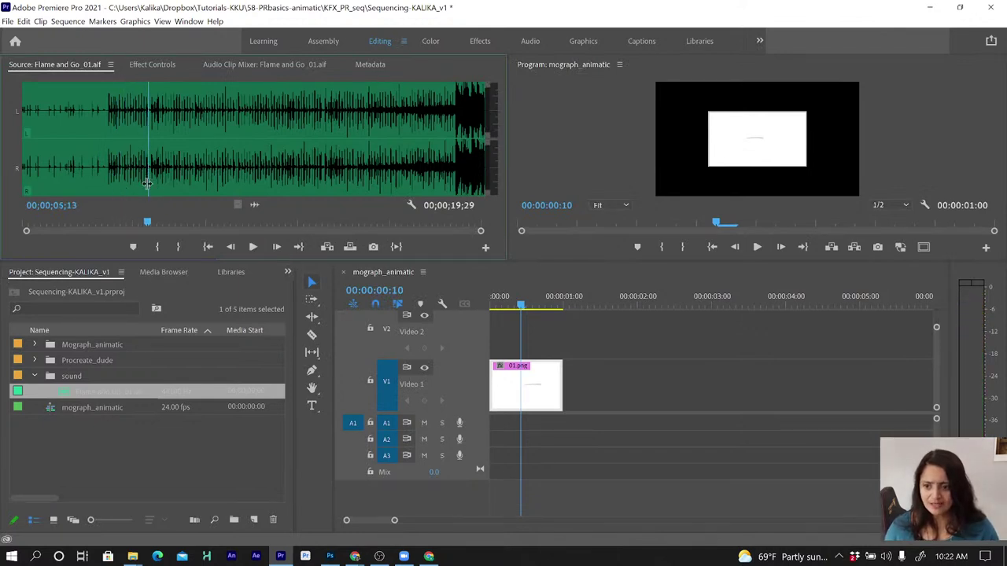
key(Left)
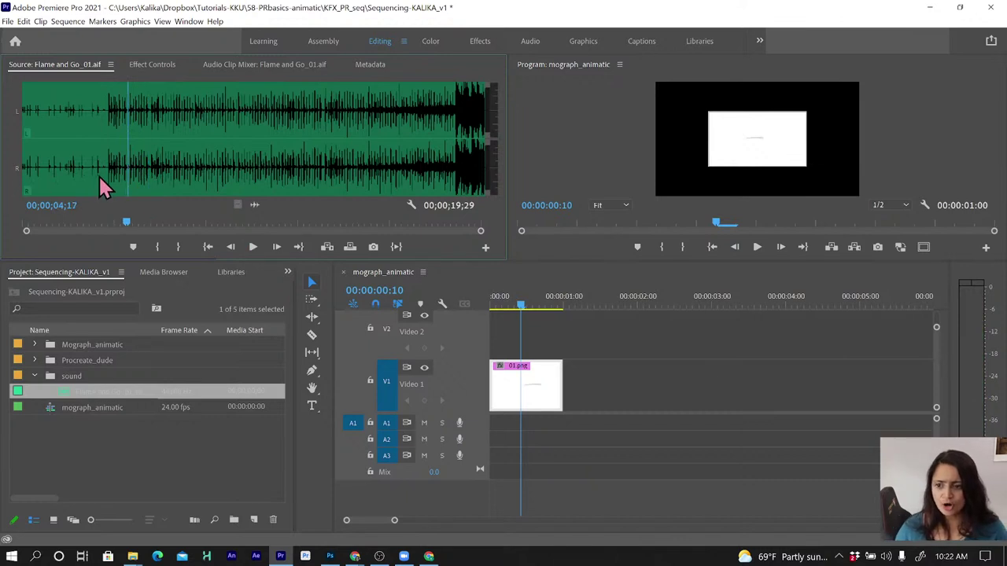
click(127, 176)
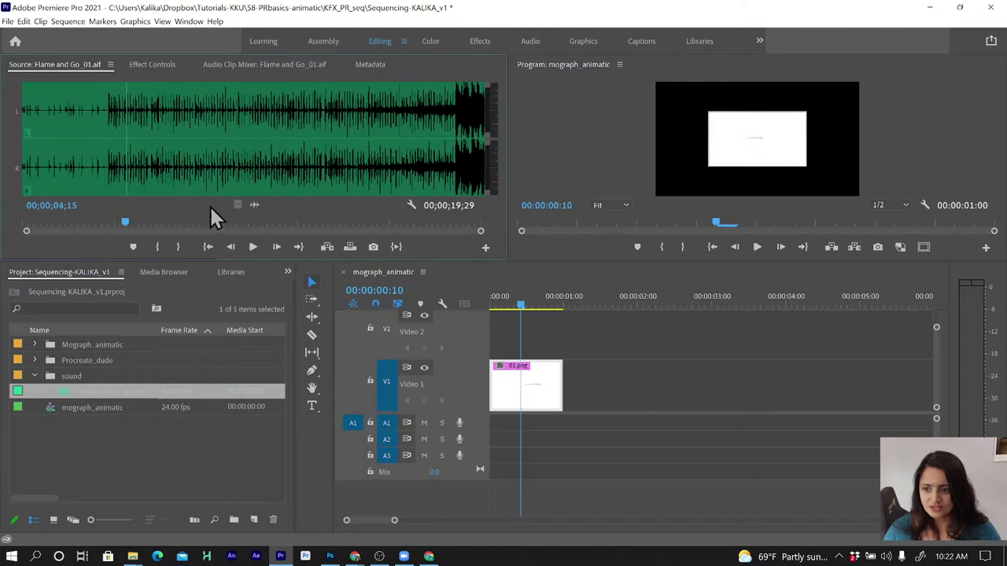
click(209, 248)
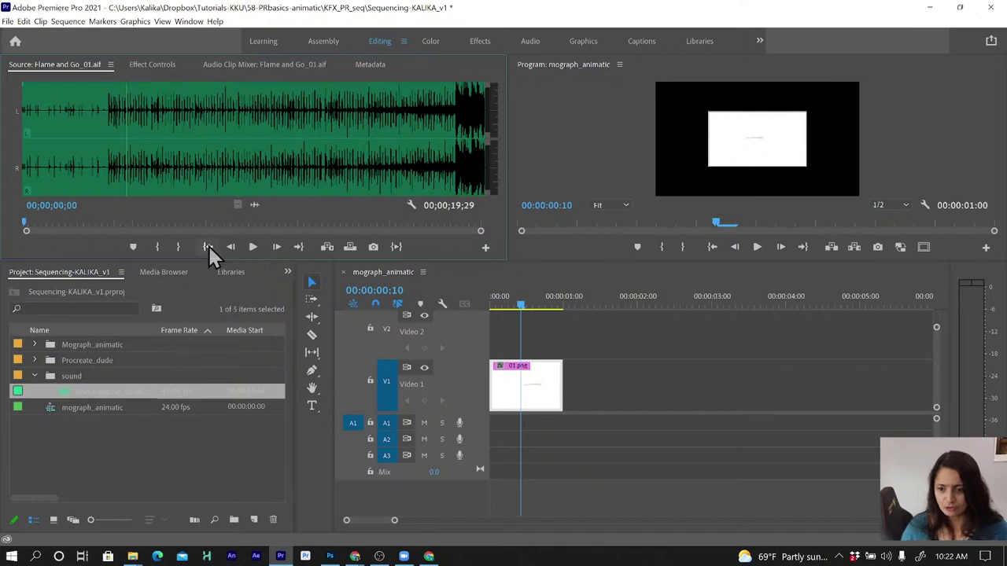
click(55, 169)
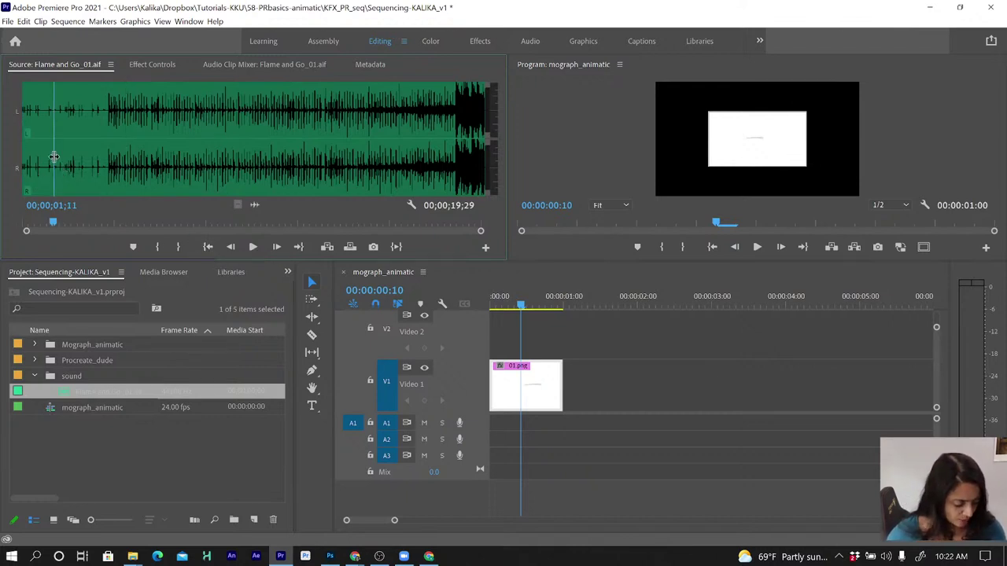
key(Home)
key(space)
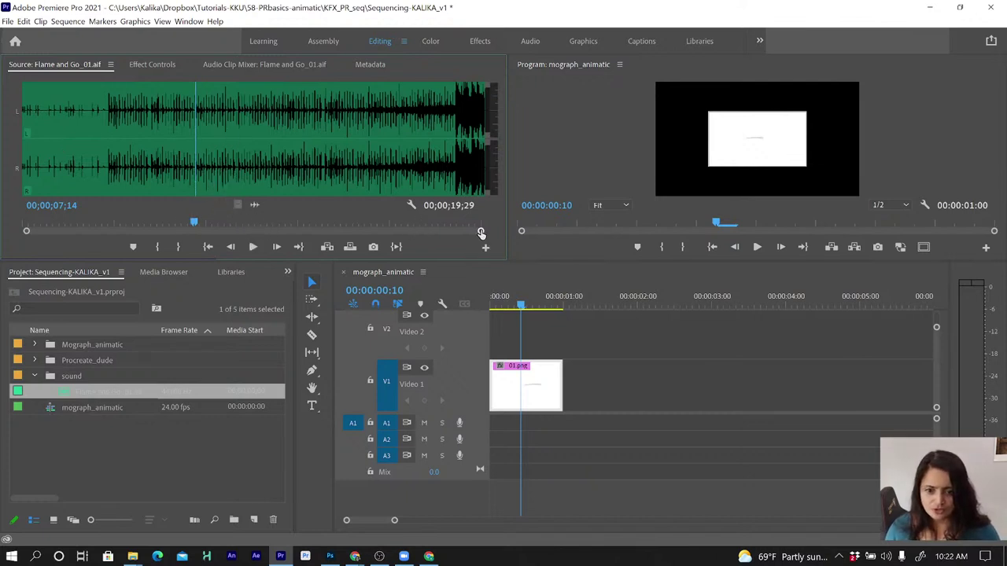
Zoom into the source waveform and set the audio Out point at 00;00;07;13
drag(481, 234, 291, 234)
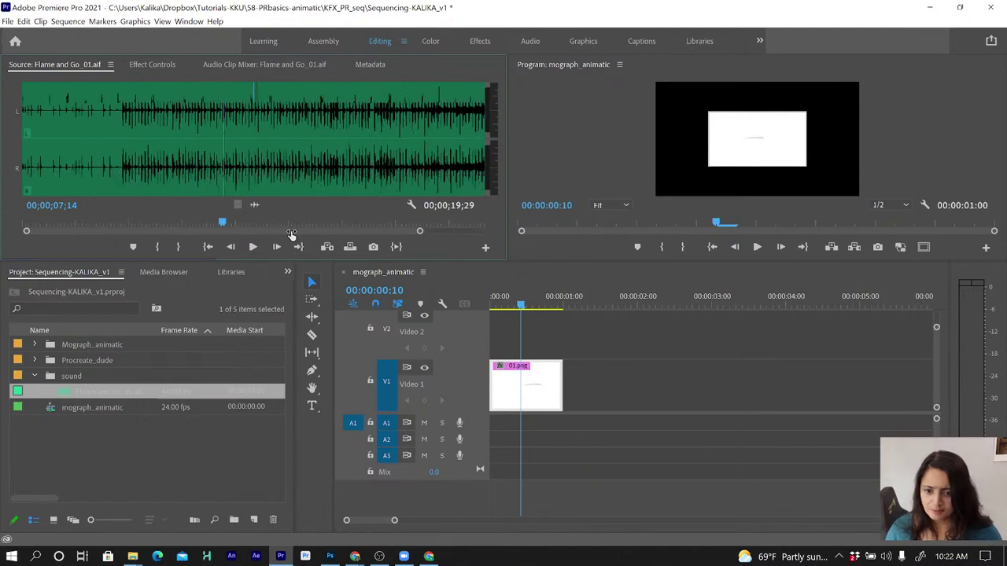
click(239, 132)
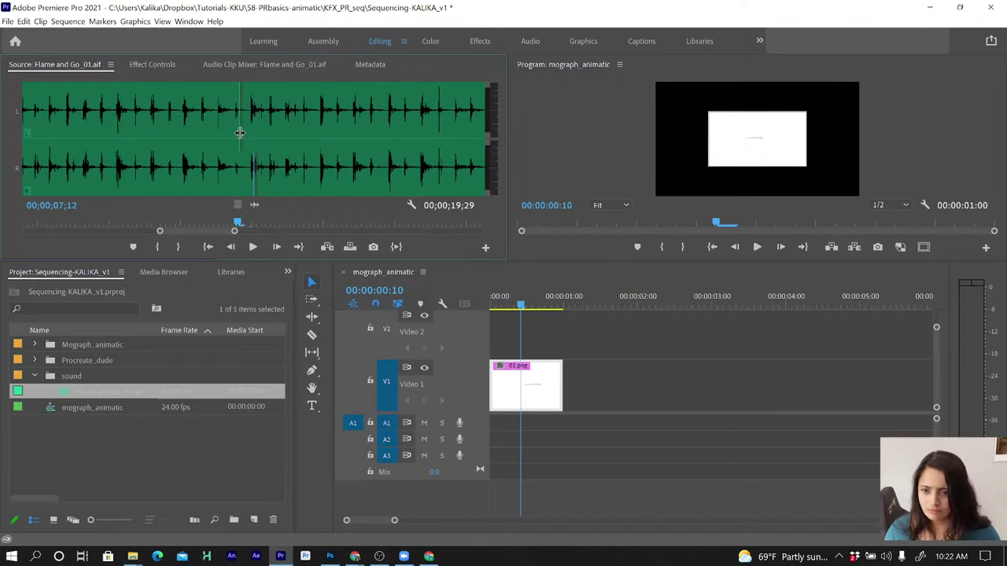
drag(240, 133, 245, 134)
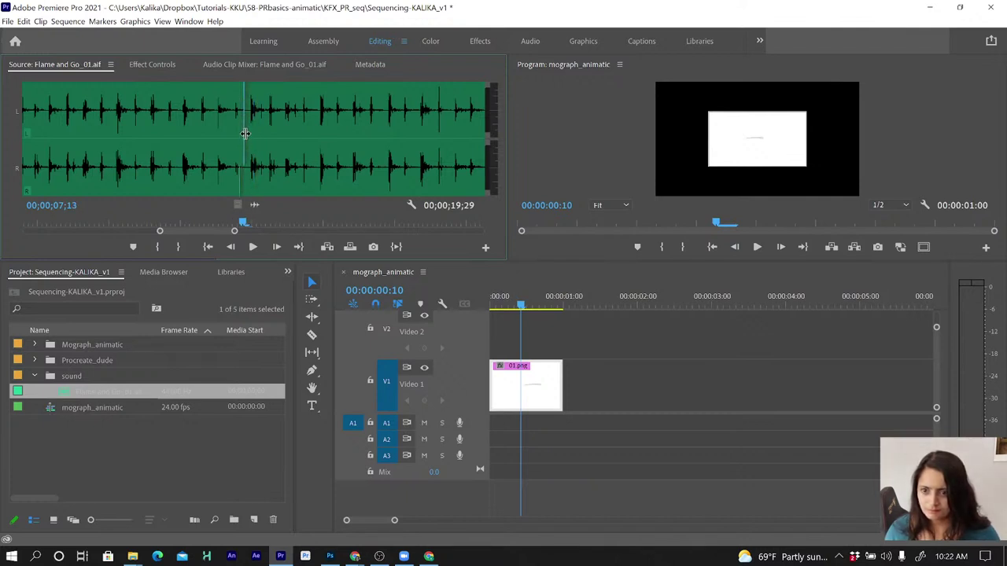
key(o)
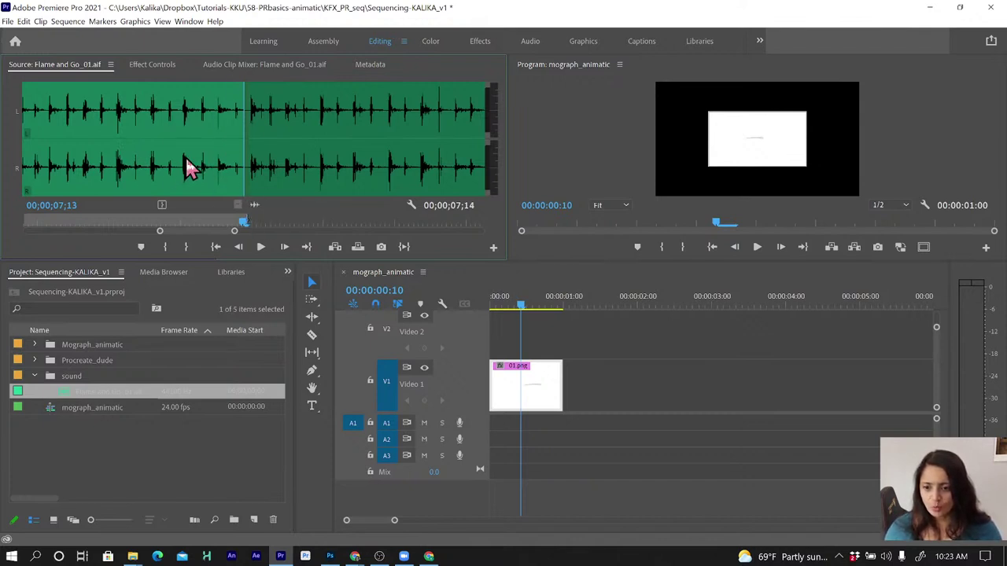
click(187, 166)
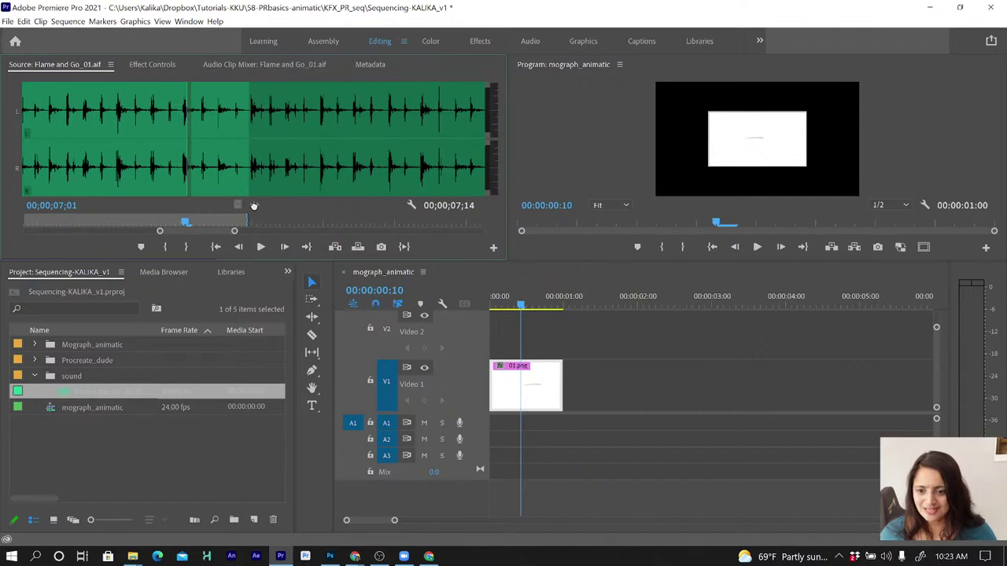
Undo a misplaced drop, then drag only the trimmed audio onto A1 at 00:00:00:00
mouse_move(704, 165)
mouse_down()
mouse_move(753, 138)
mouse_move(760, 95)
mouse_up()
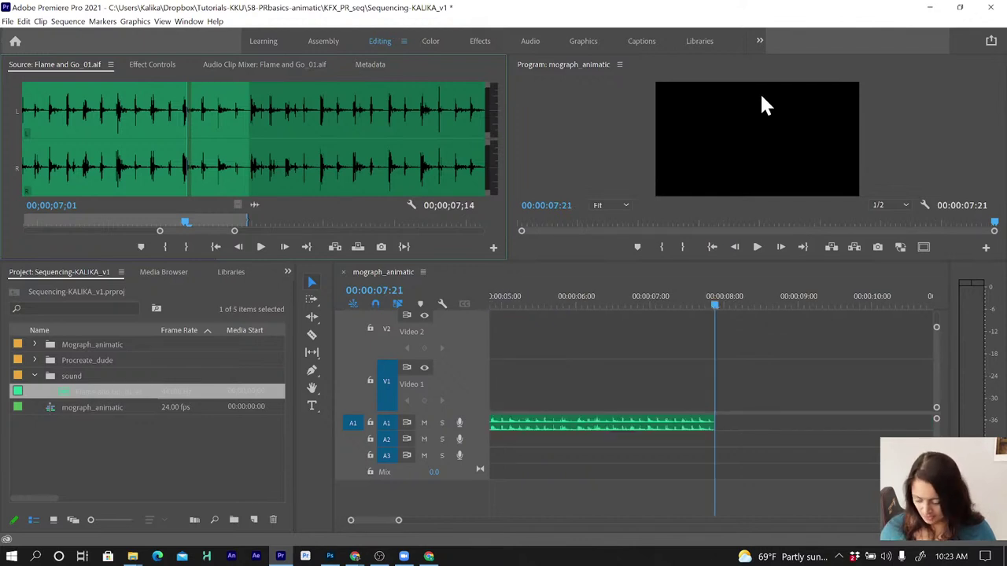
key(ctrl+z)
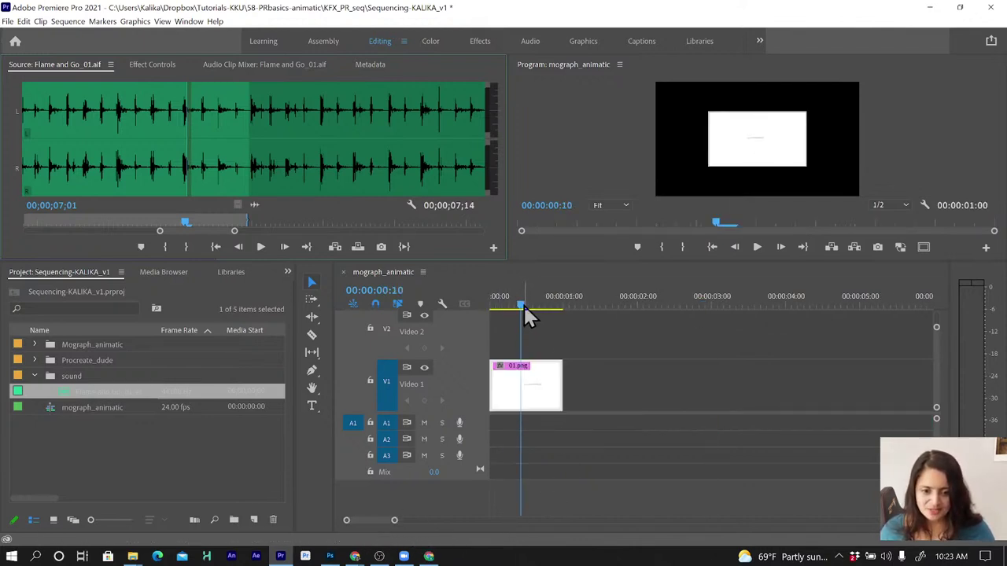
drag(523, 303, 484, 303)
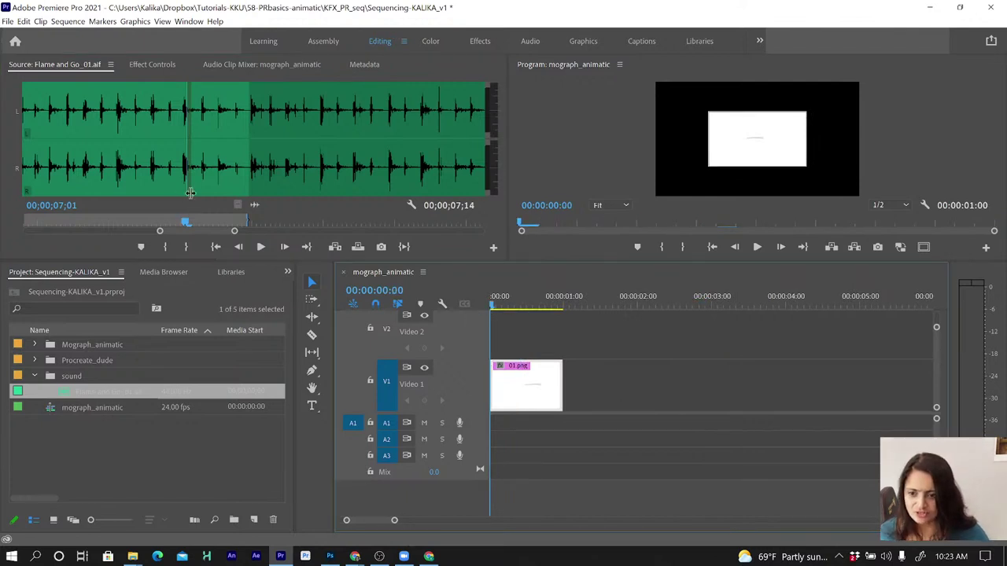
drag(252, 204, 253, 205)
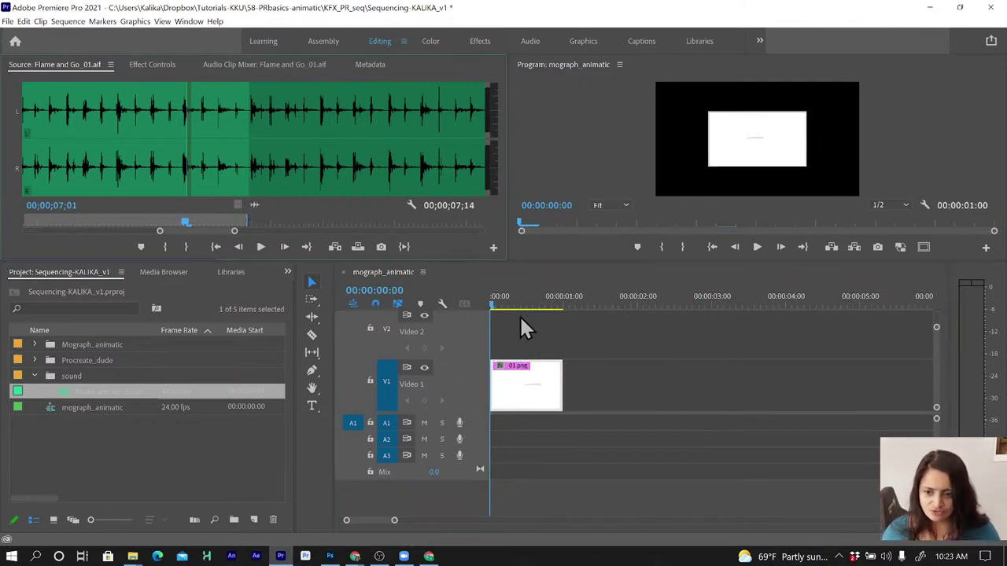
drag(526, 326, 489, 425)
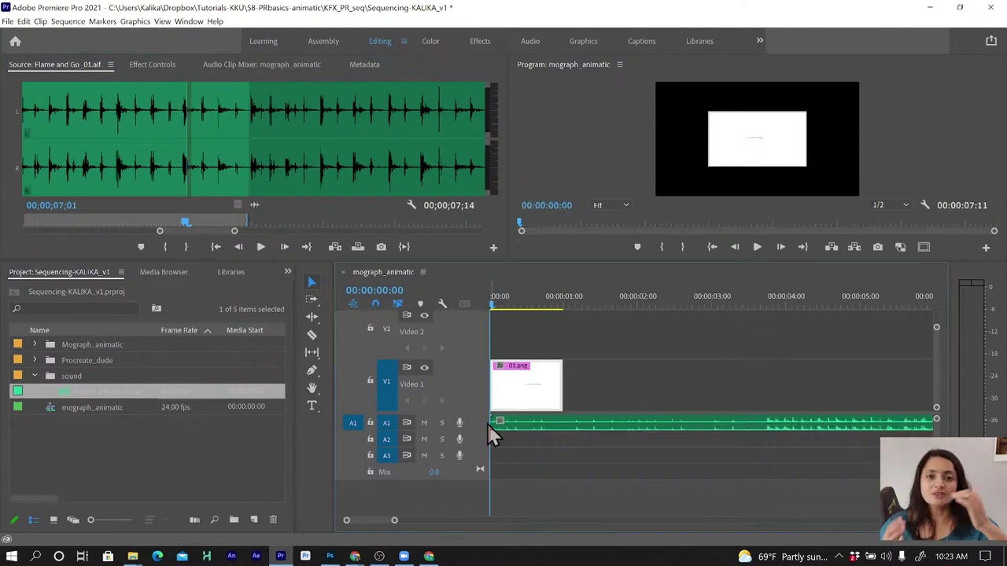
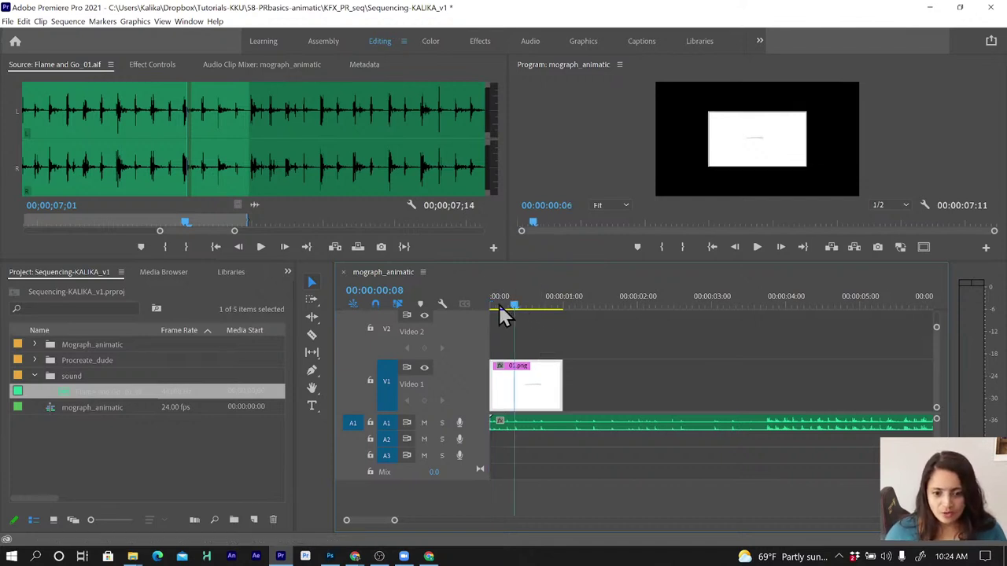
Zoom into the sequence start and trim the 01.png clip on V1 to end at frame 5
key(space)
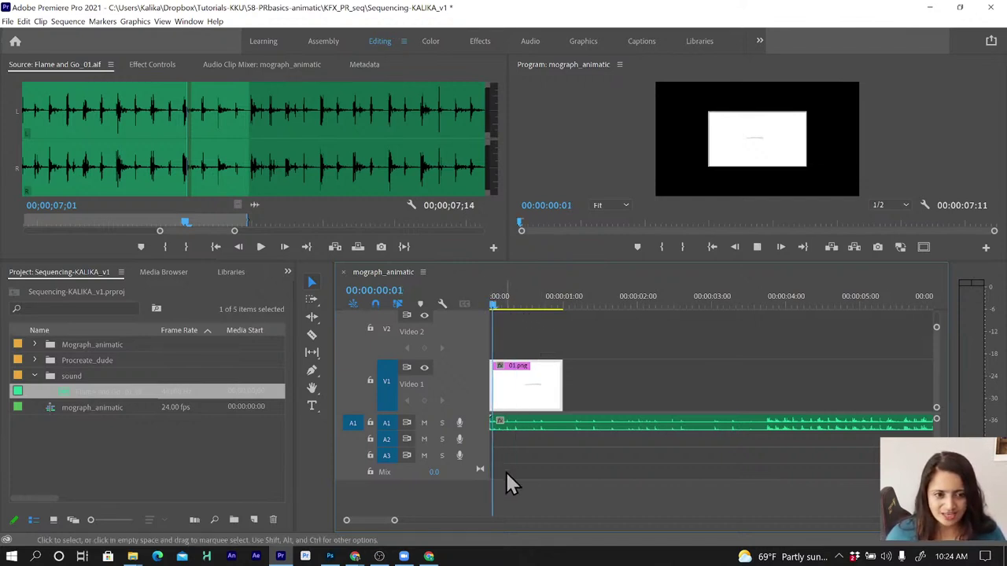
click(490, 303)
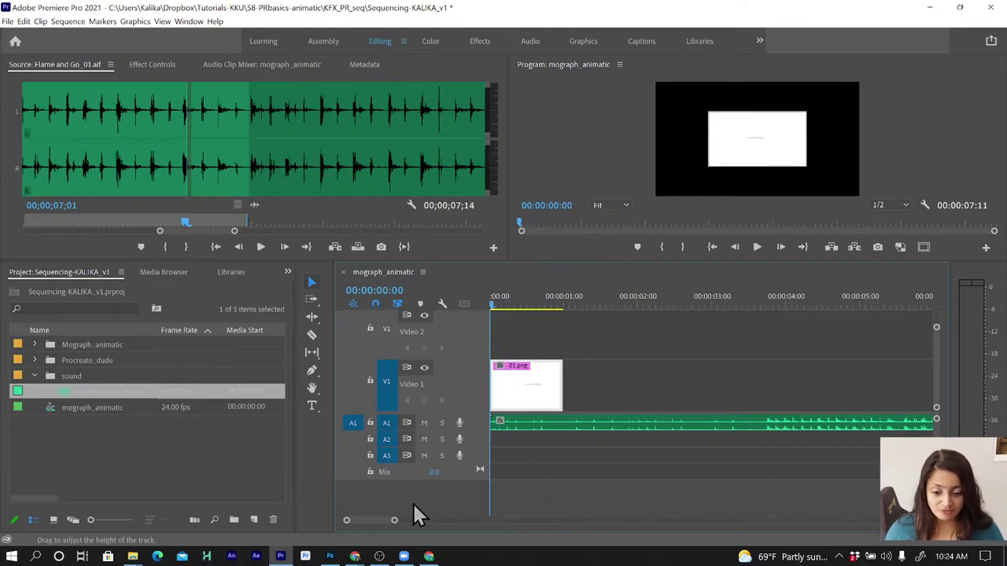
drag(394, 522, 377, 522)
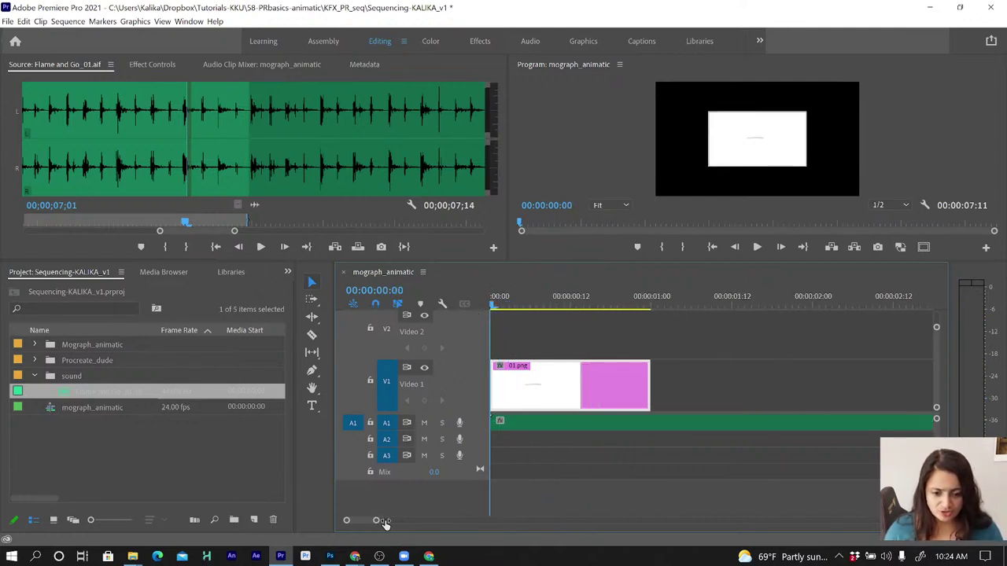
key(space)
key(space)
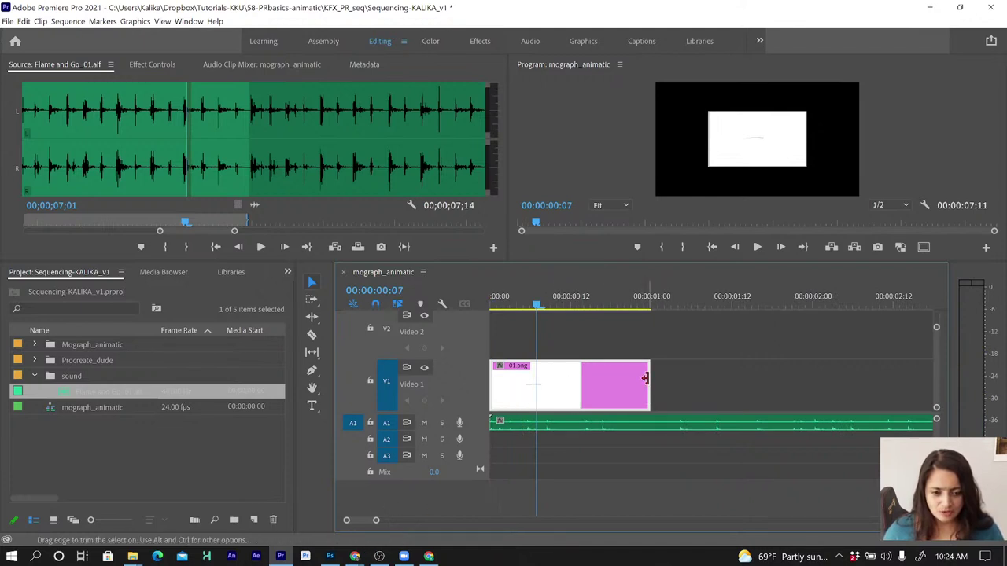
drag(647, 383, 532, 385)
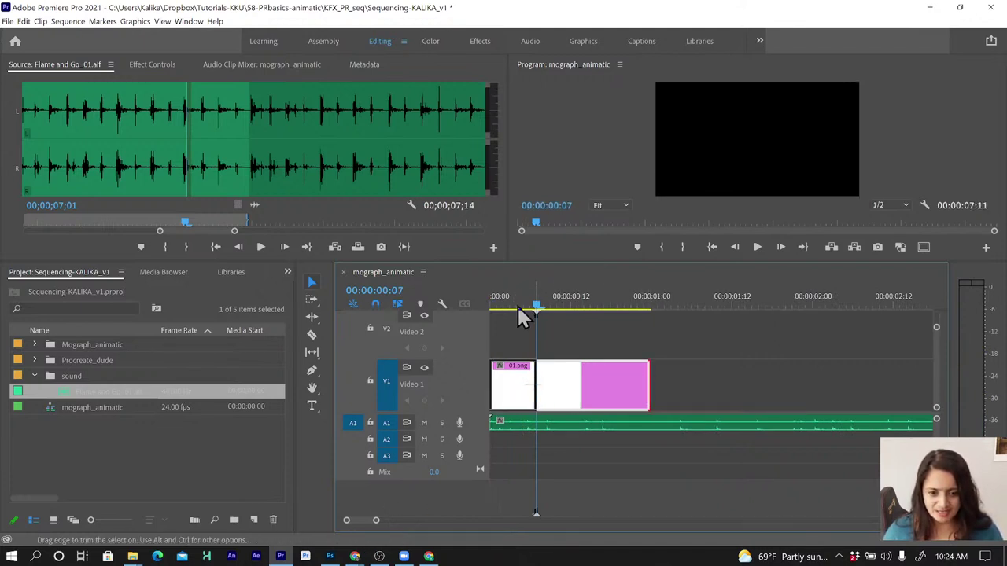
click(517, 304)
key(shift+space)
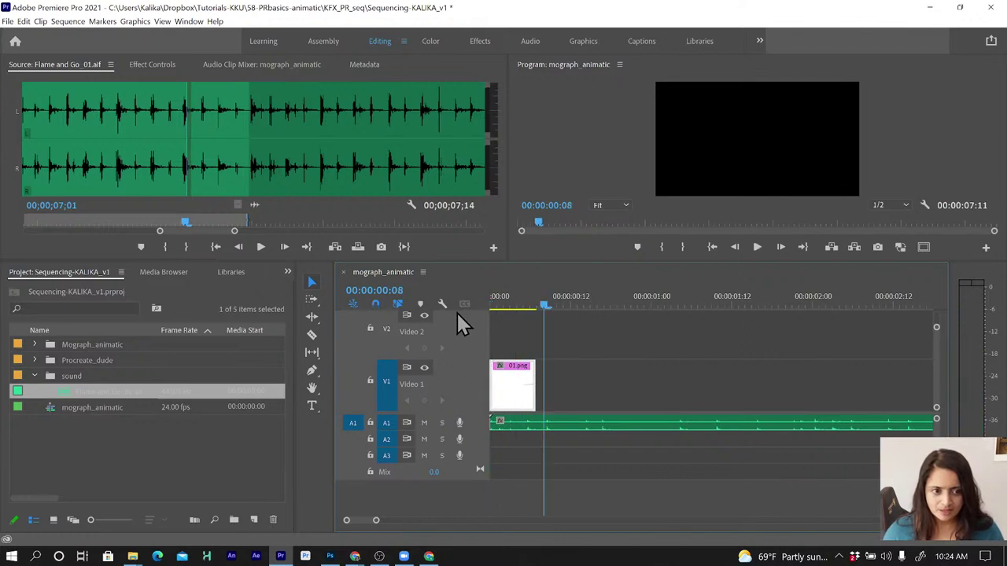
click(523, 305)
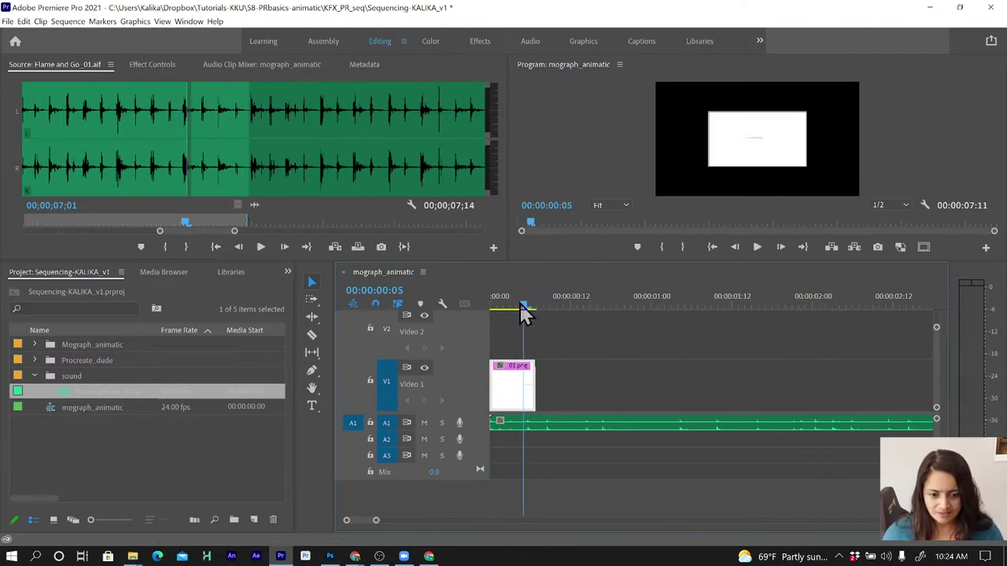
drag(532, 380, 521, 379)
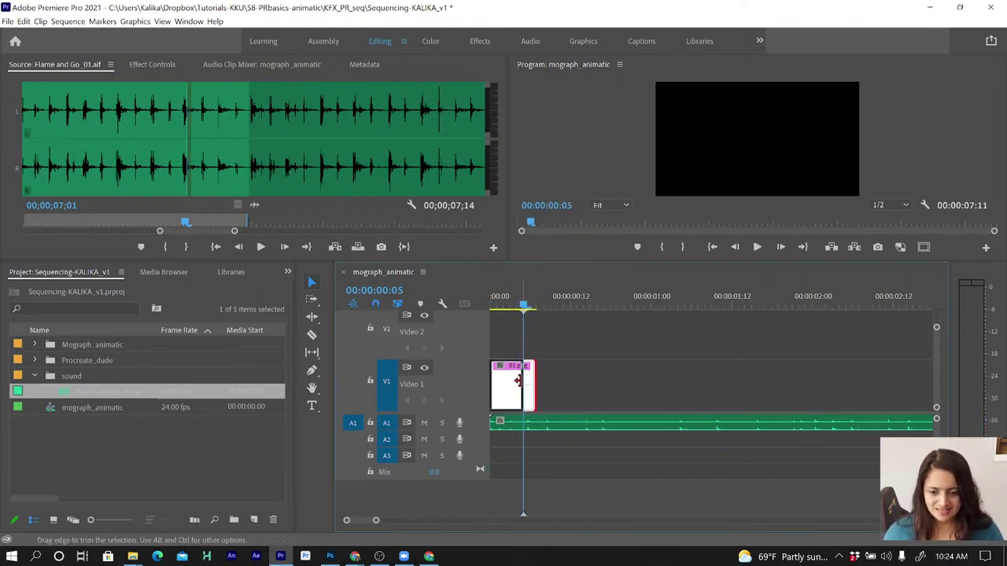
Drag 02.png from the Mograph_animatic bin onto V1 right after the 01 clip
click(34, 345)
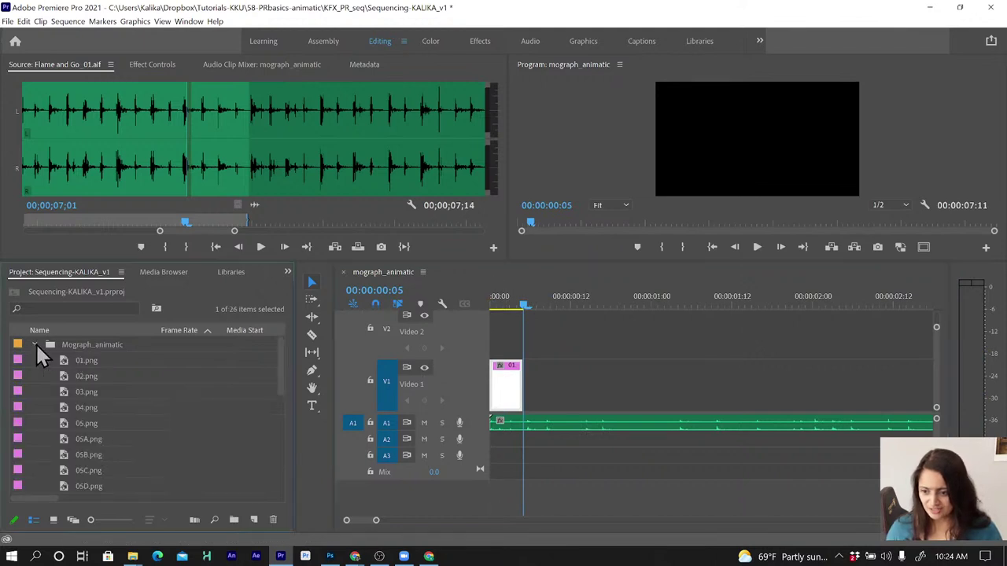
click(80, 376)
drag(85, 387, 533, 395)
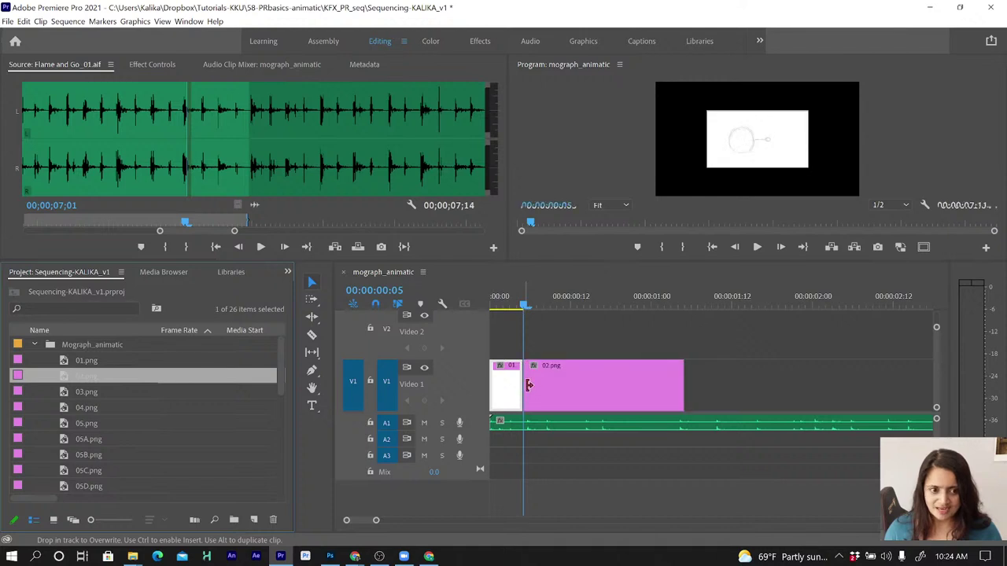
drag(527, 309, 473, 311)
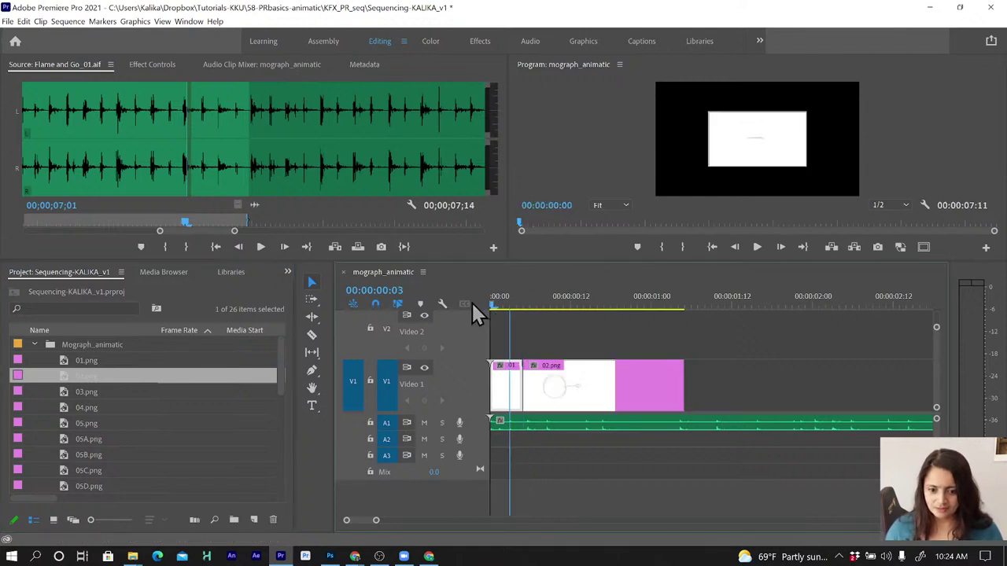
key(space)
key(space)
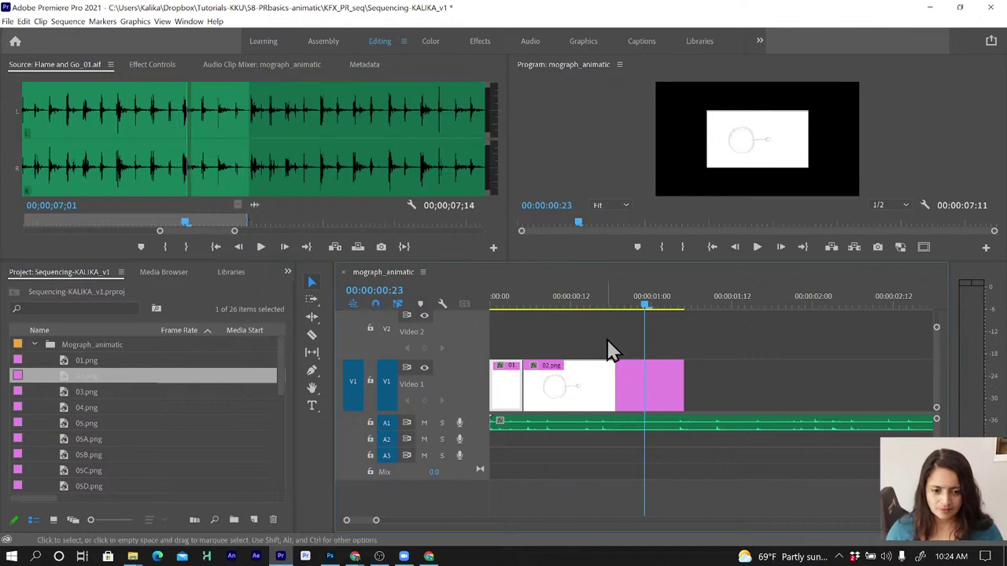
Replay the opening from the start and park the playhead at 00:00:00:16
key(Home)
key(space)
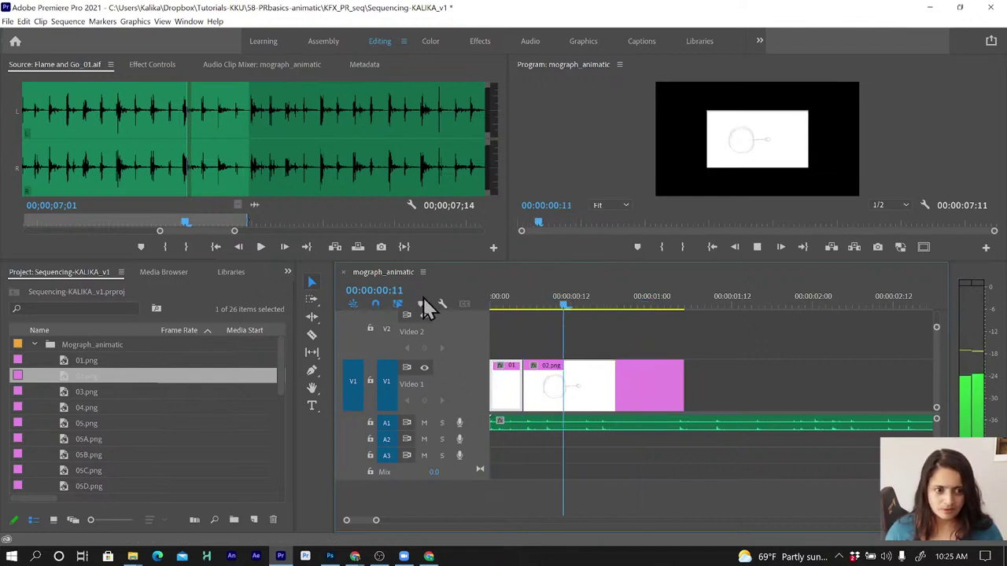
key(space)
drag(602, 305, 599, 309)
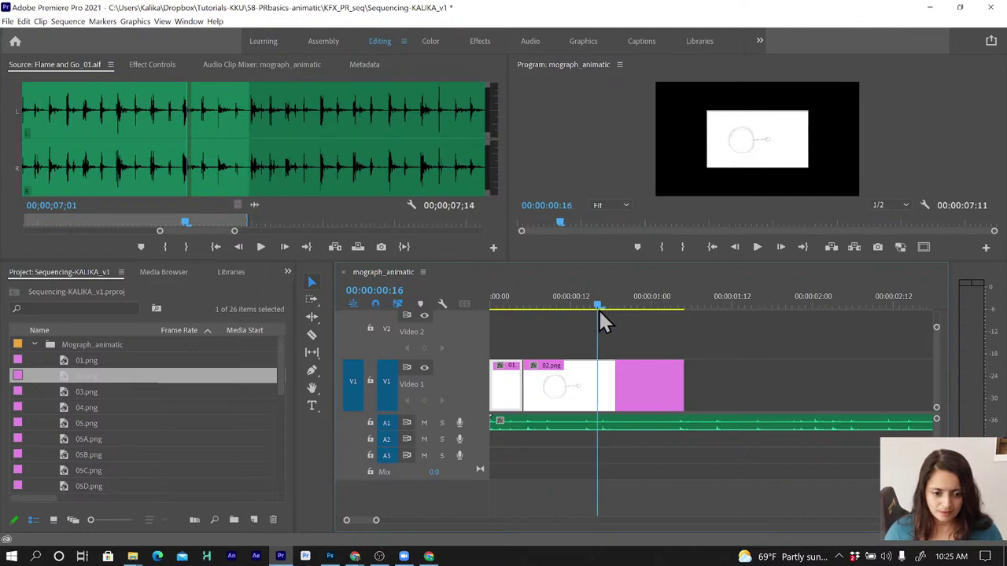
key(Home)
key(space)
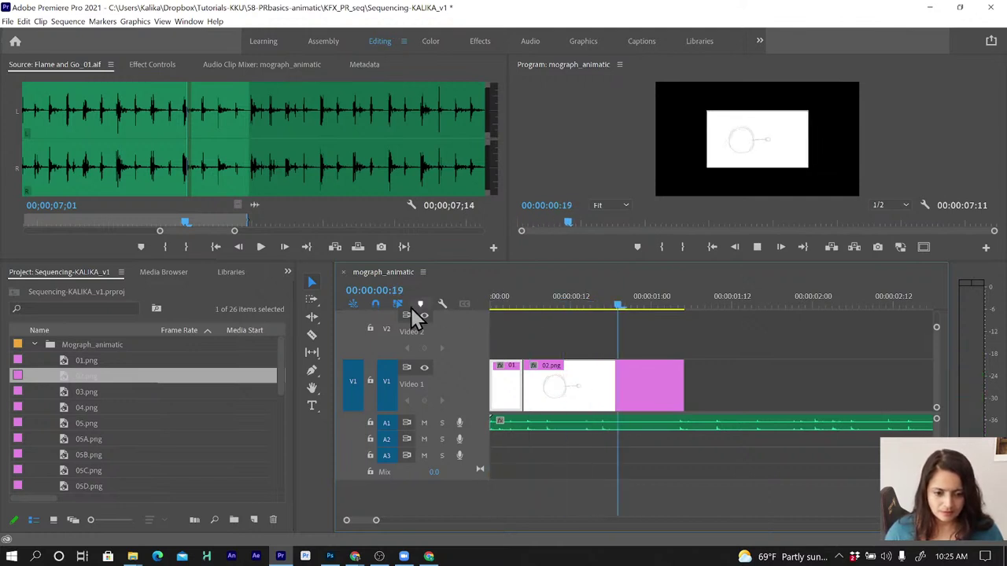
key(space)
drag(607, 304, 601, 305)
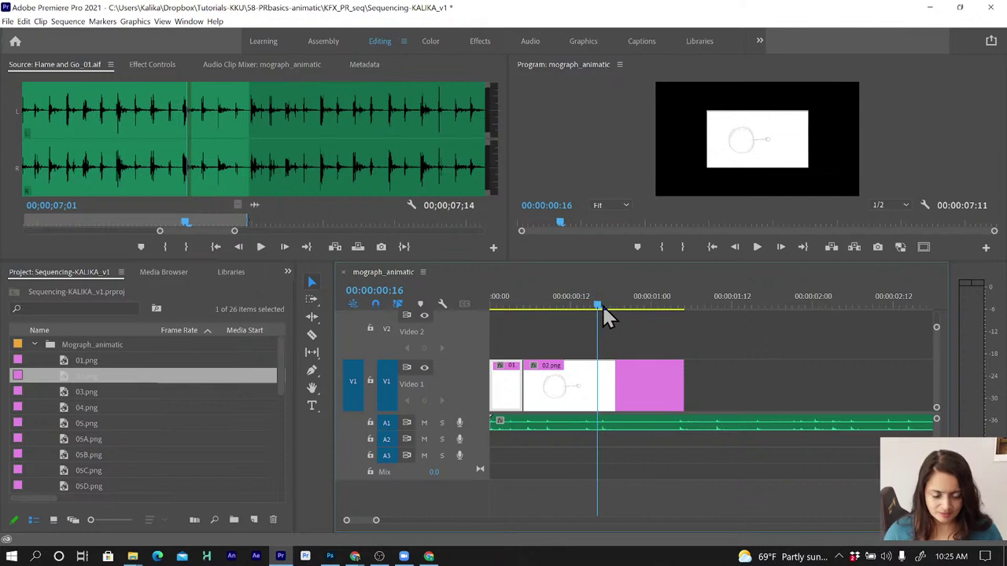
Trim 02.png to end at 00:00:00:16 and snap 03.png onto V1 right after it
click(681, 386)
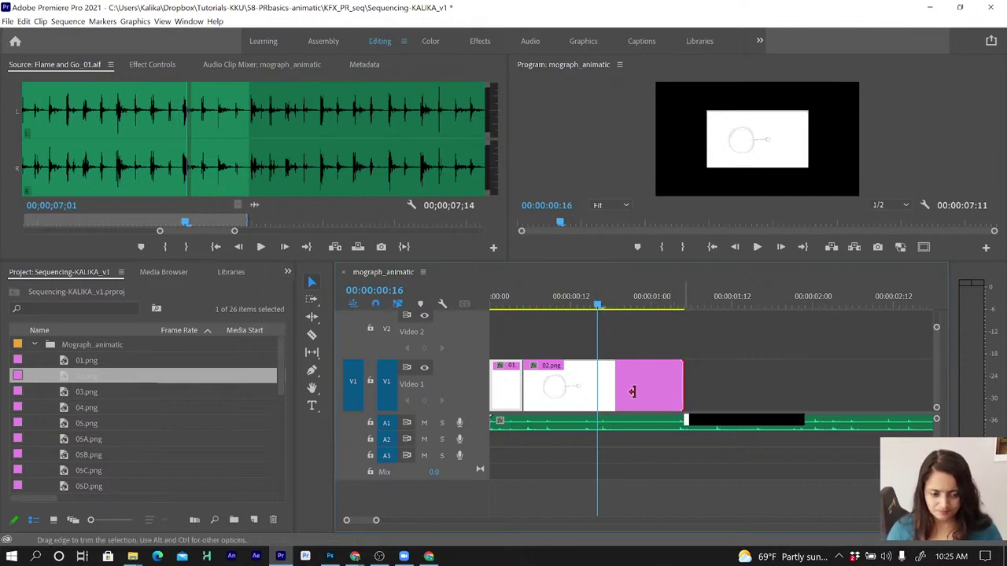
drag(632, 391, 596, 386)
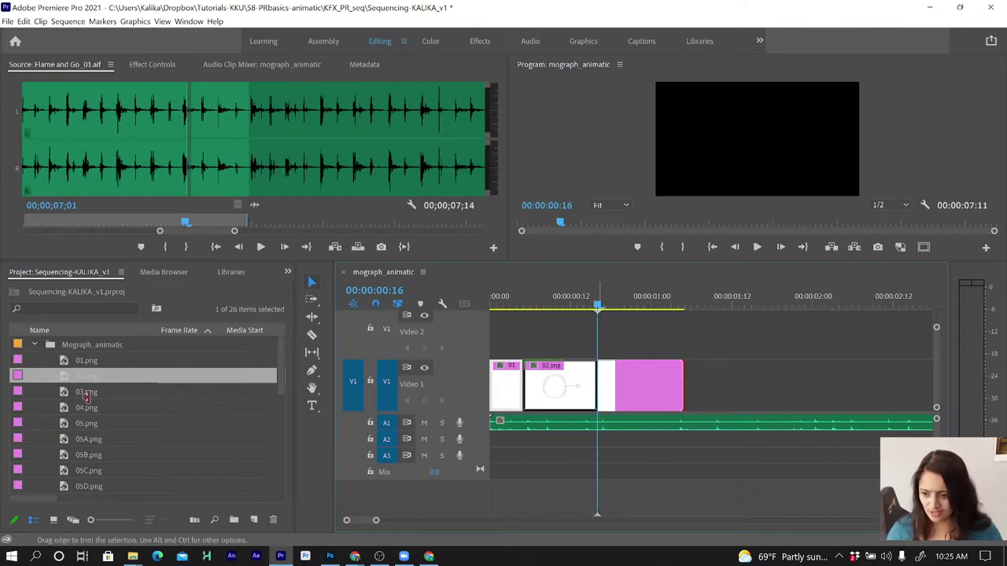
drag(89, 395, 641, 392)
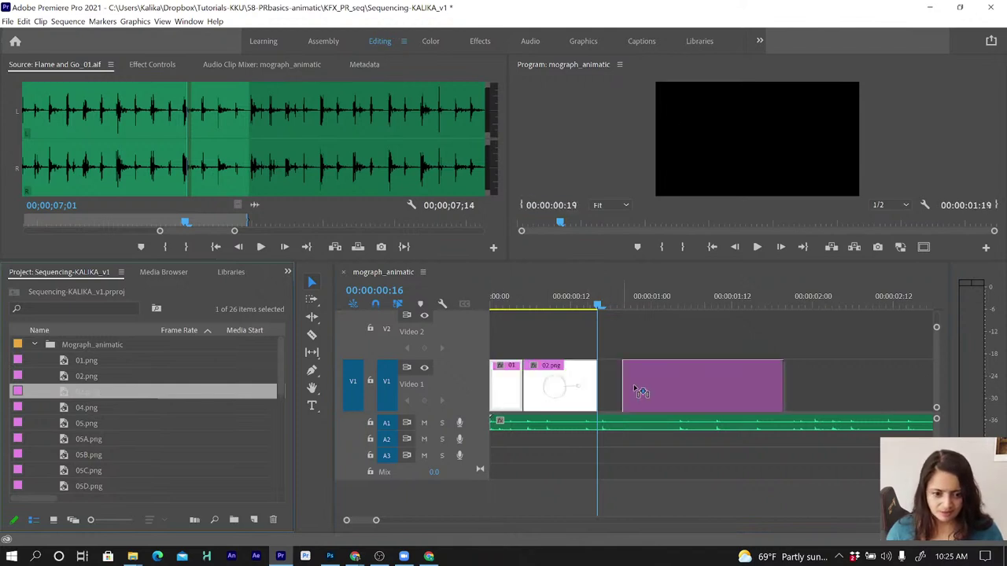
drag(641, 392, 605, 385)
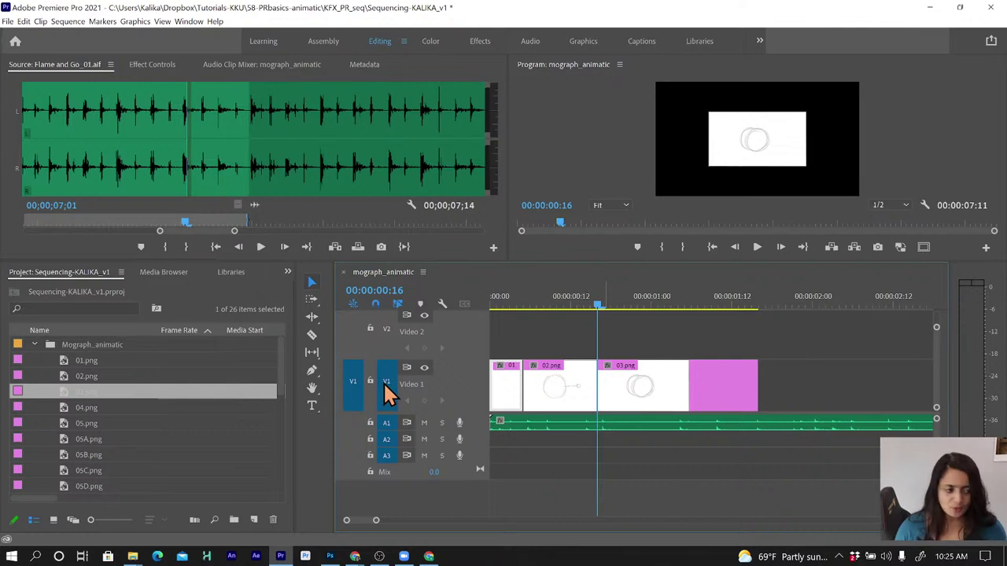
Step between clip edit points and play the sequence from 03.png onward
key(Up)
key(Up)
key(Down)
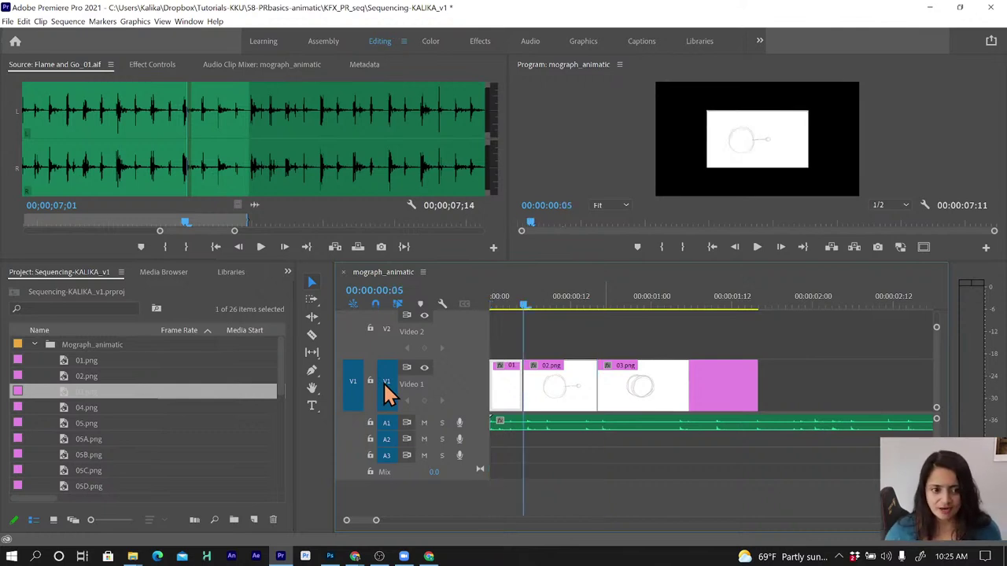
key(Down)
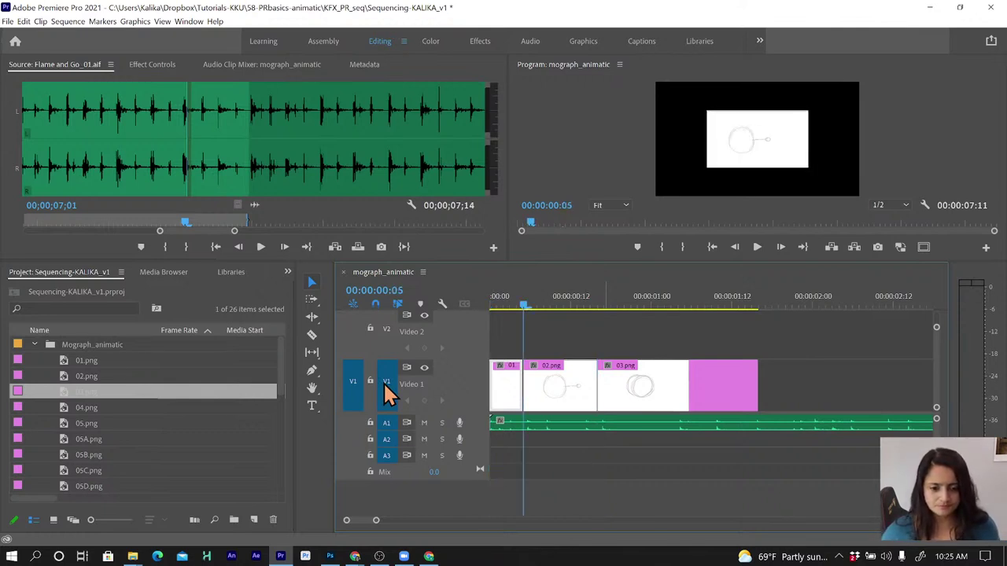
key(space)
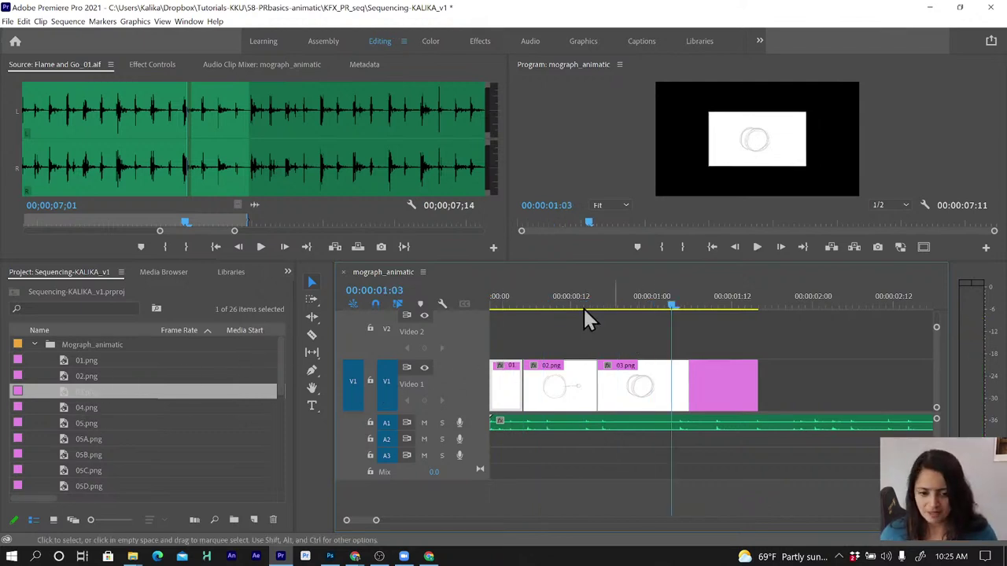
drag(543, 305, 527, 306)
Replay the sequence from the start and park the playhead at frame 3
key(Home)
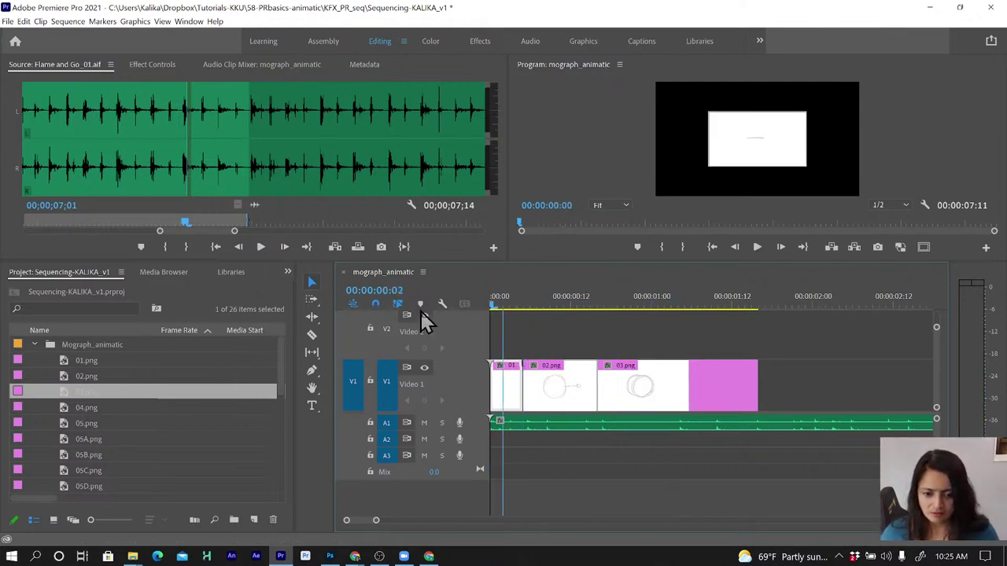
key(space)
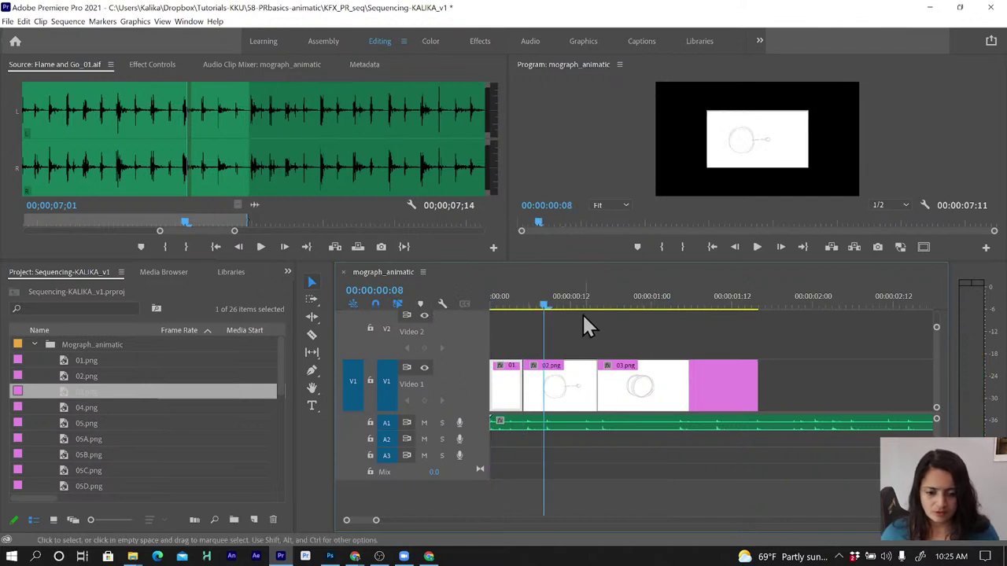
mouse_move(578, 305)
mouse_down()
mouse_move(616, 303)
mouse_move(599, 306)
mouse_up()
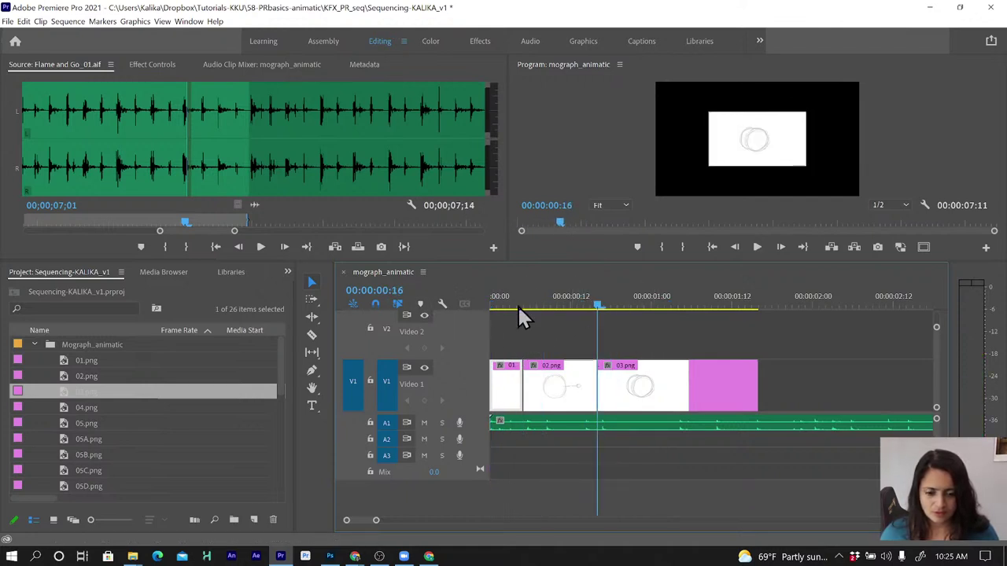
key(Home)
key(space)
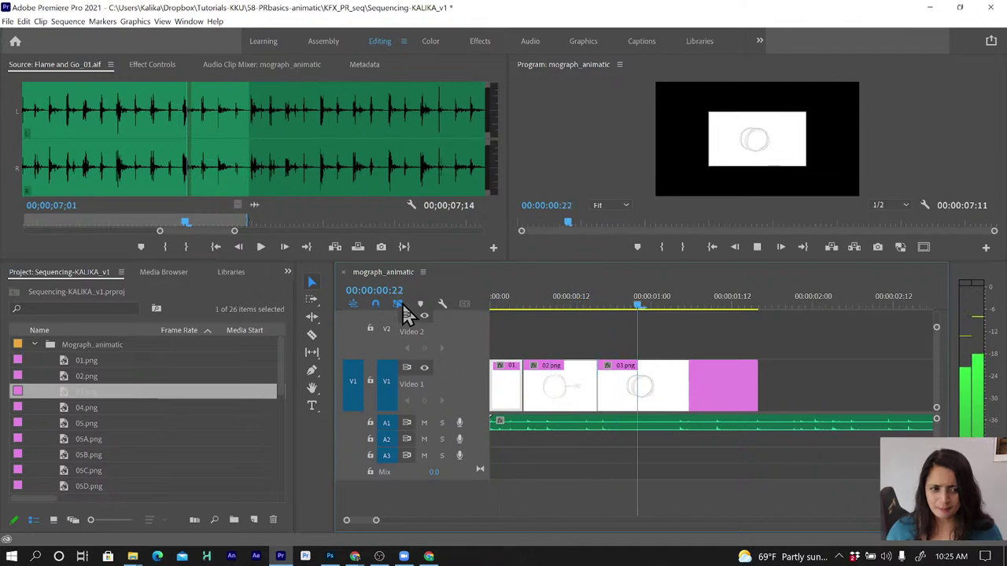
key(space)
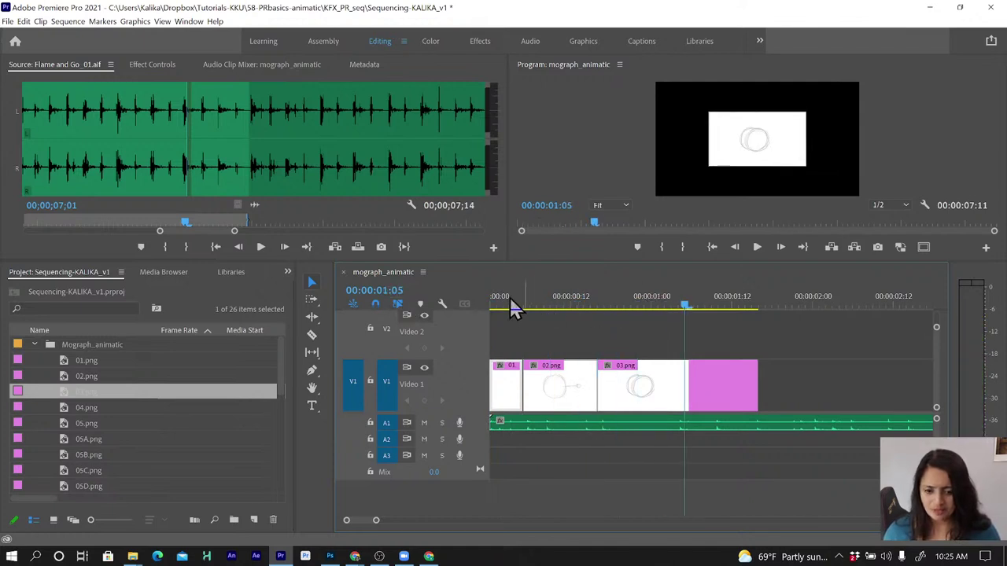
drag(511, 305, 467, 303)
click(510, 307)
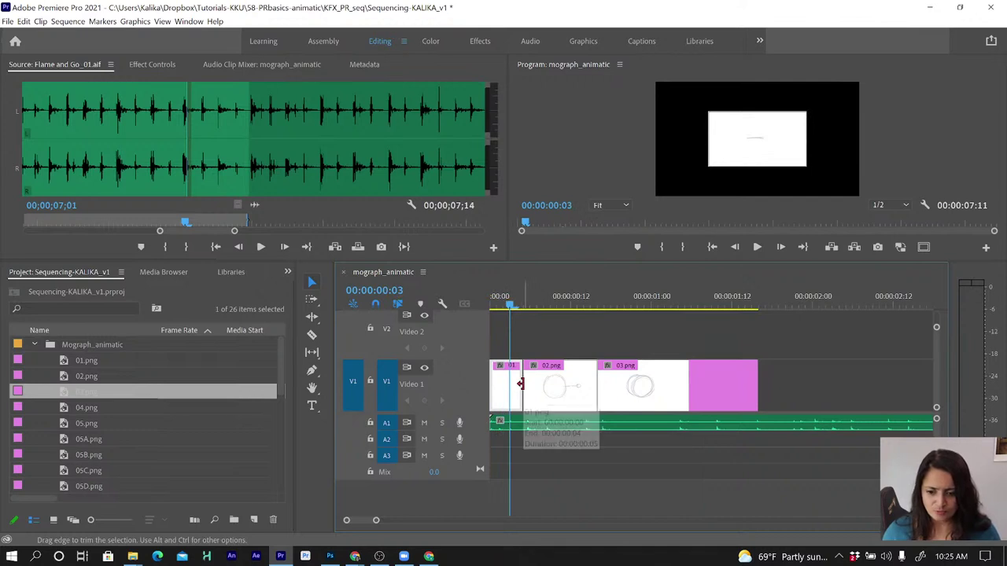
Switch to the Ripple Edit Tool and ripple-trim clip 01 down to three frames
click(313, 355)
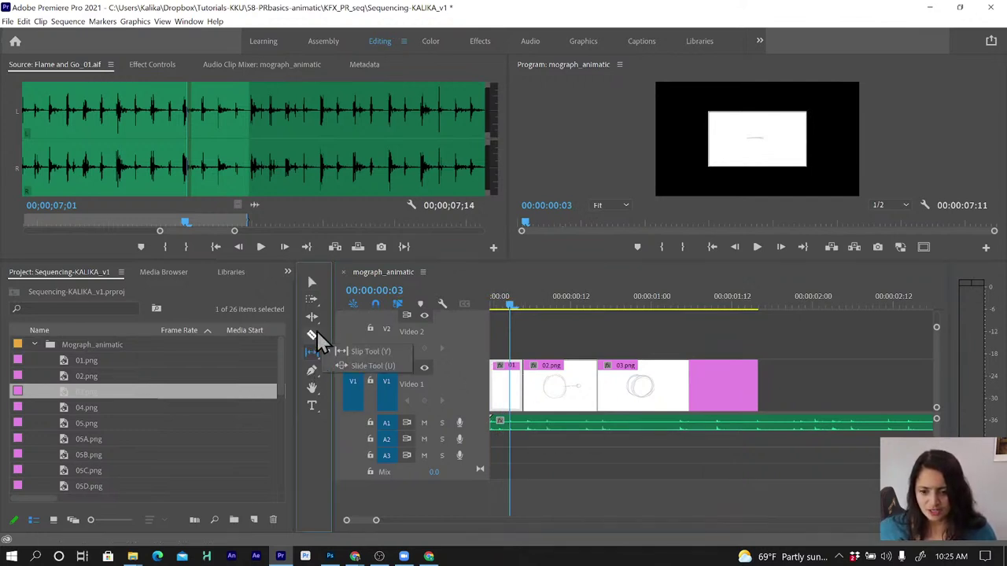
click(317, 313)
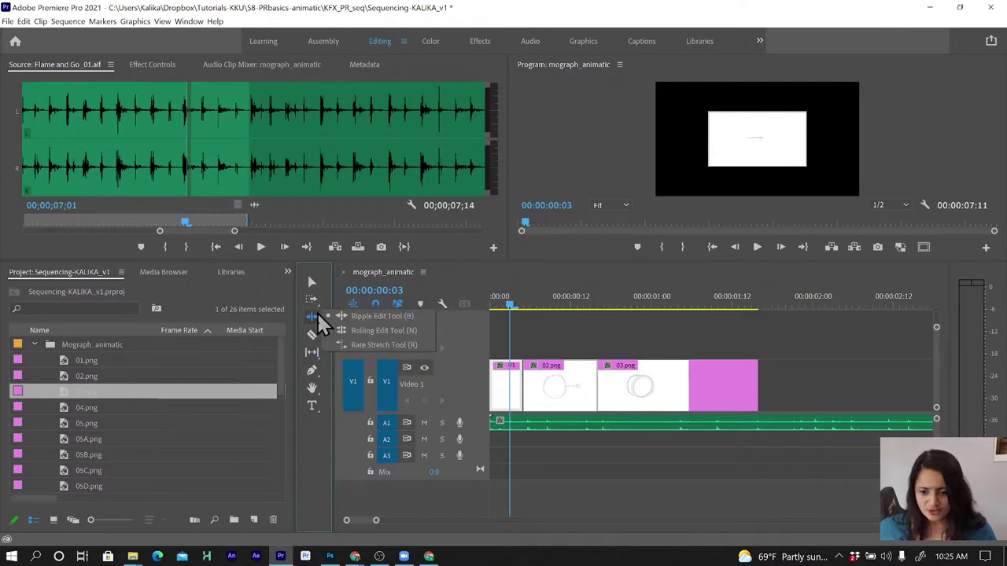
click(373, 316)
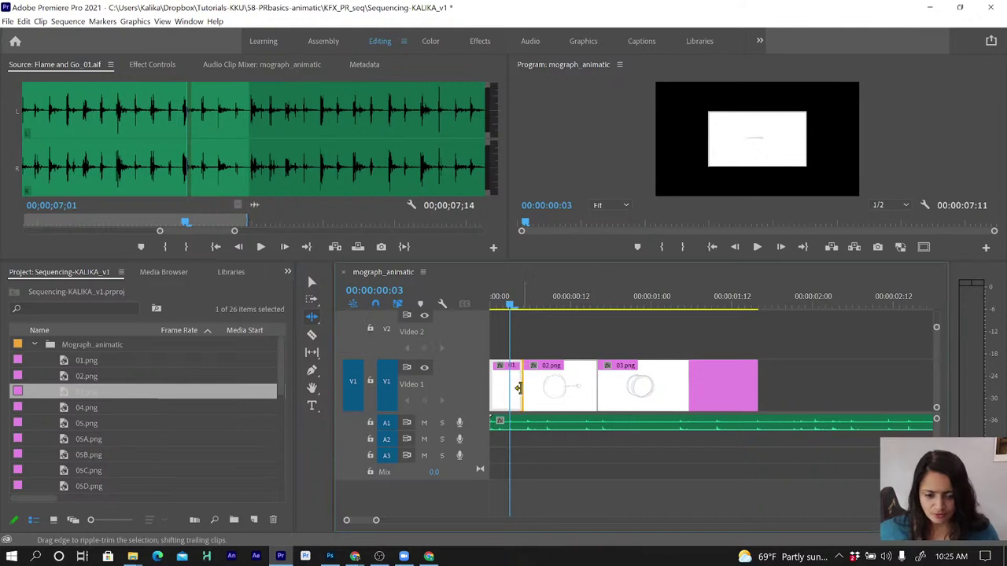
drag(519, 387, 506, 387)
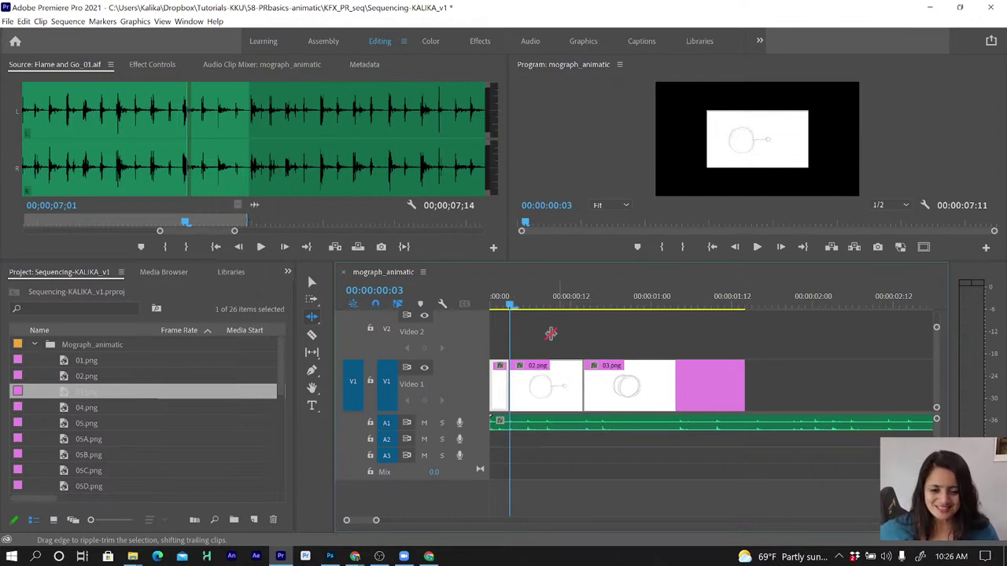
Play back the change, then ripple-trim the head of the 03.png clip
key(space)
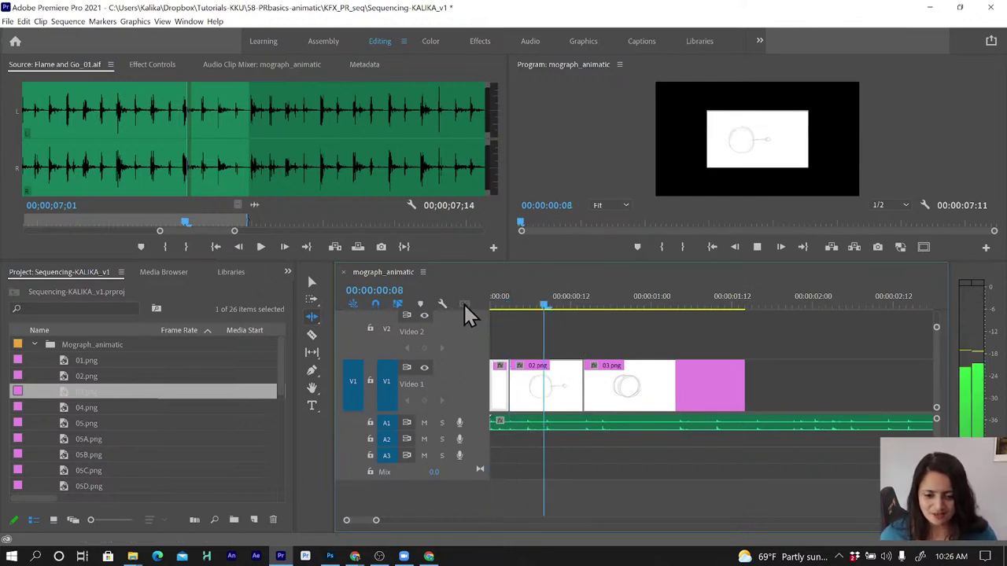
key(space)
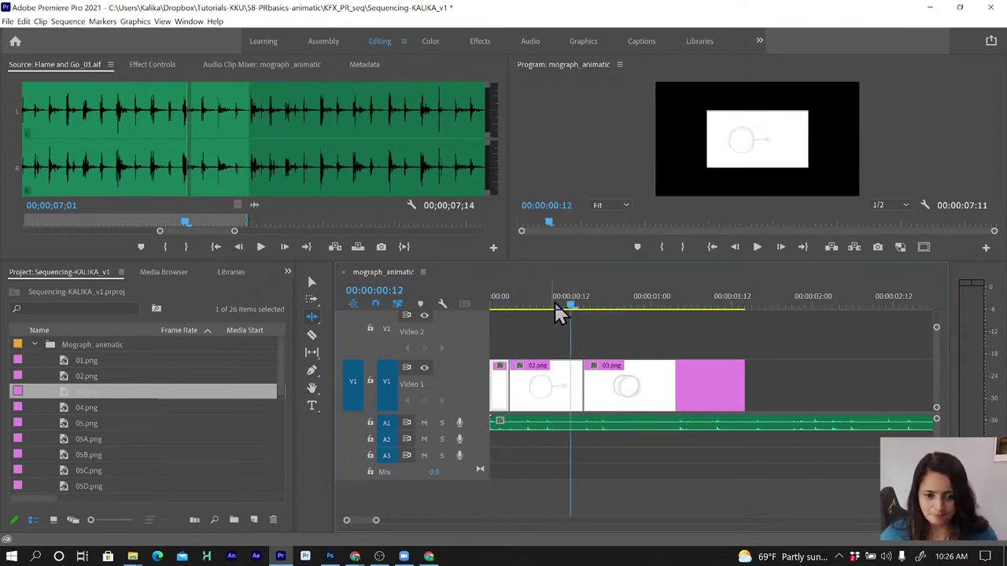
mouse_move(568, 307)
mouse_down()
mouse_move(510, 308)
mouse_move(603, 322)
mouse_up()
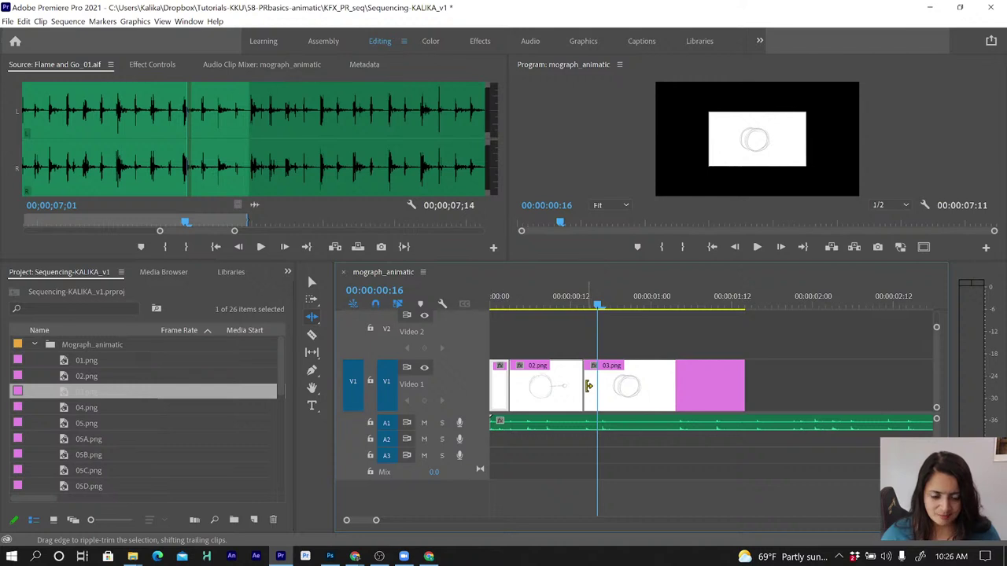
drag(589, 385, 596, 386)
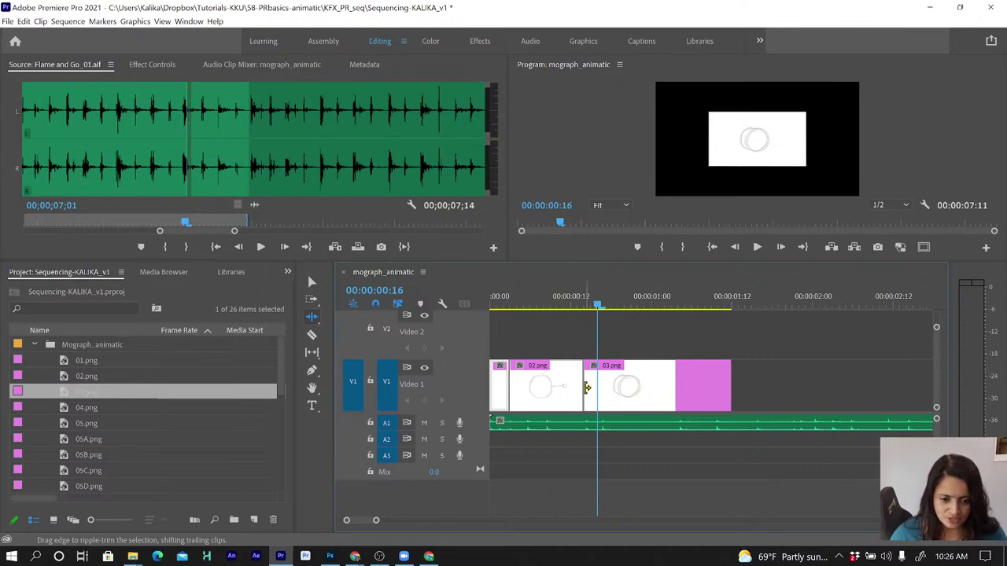
drag(585, 387, 594, 388)
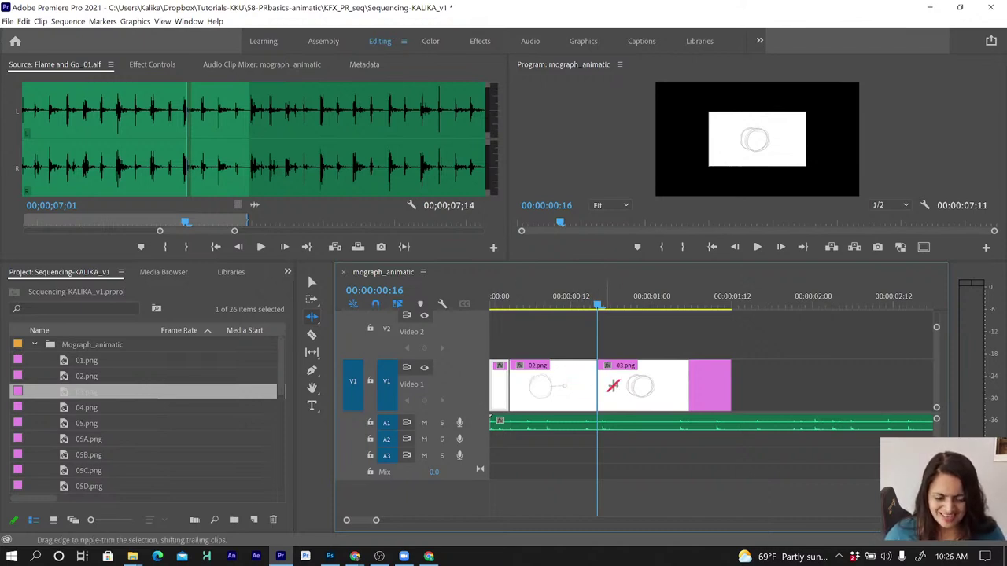
click(312, 318)
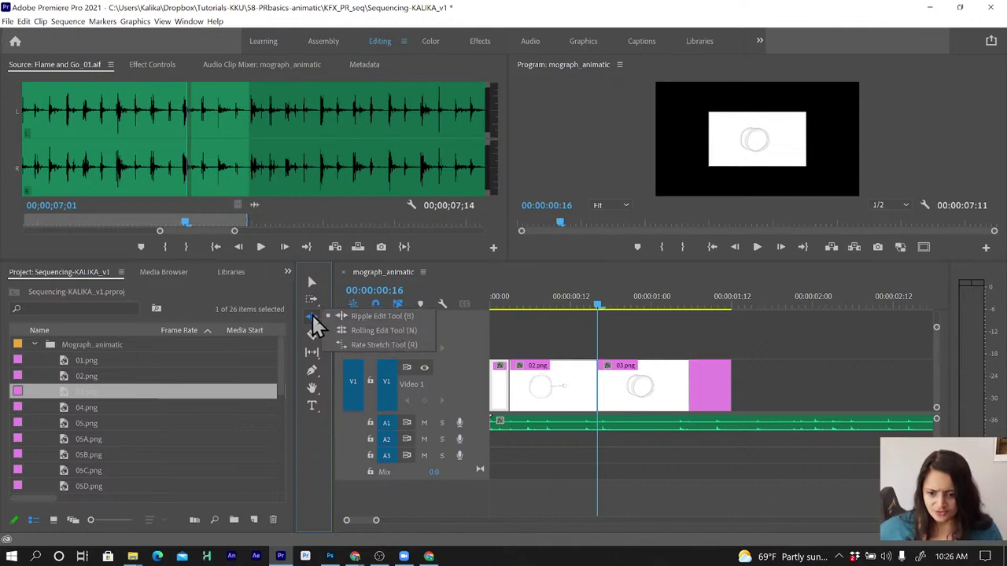
Play the sequence from the start and park the playhead at 00:00:01:04
click(334, 316)
click(449, 304)
key(Home)
key(space)
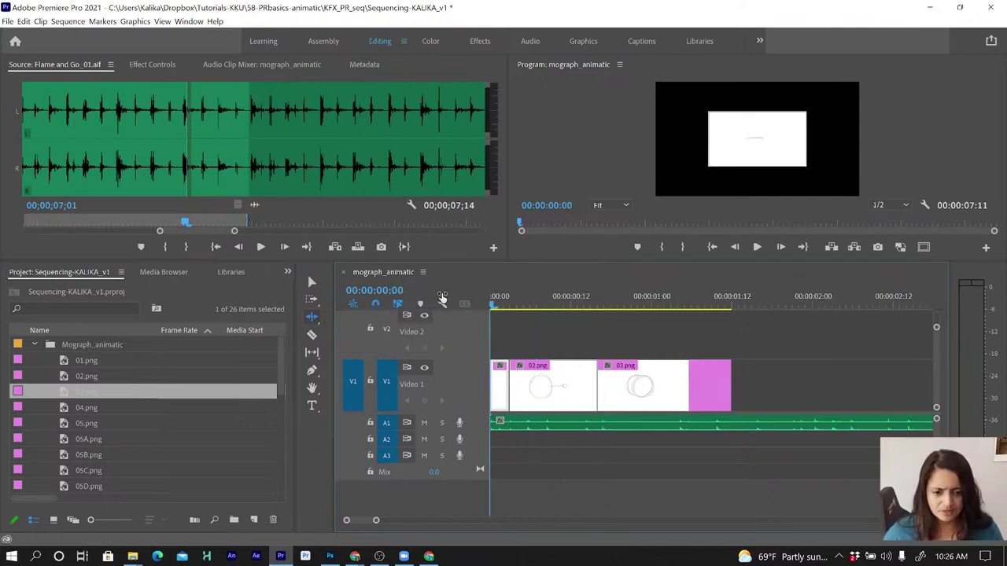
key(space)
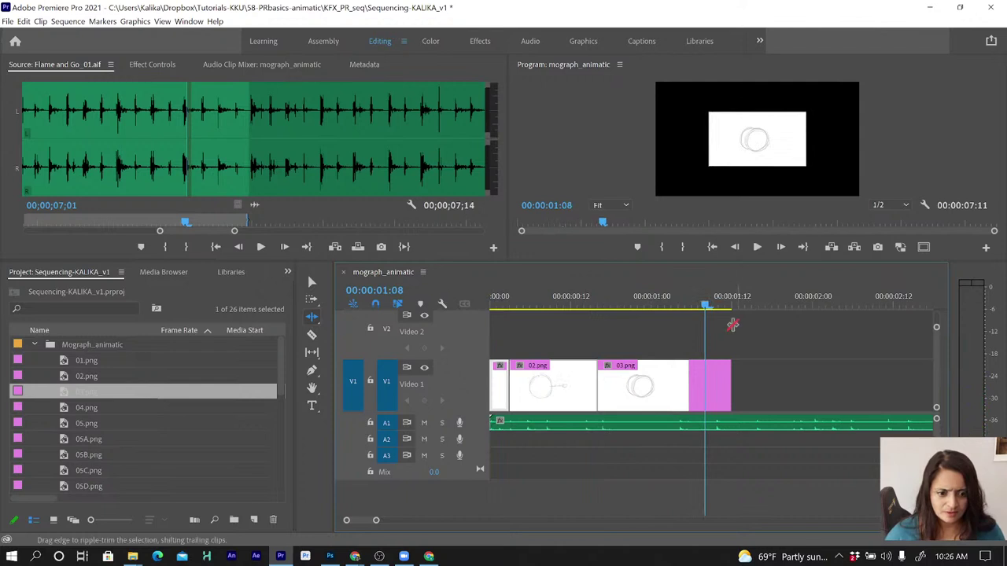
click(679, 303)
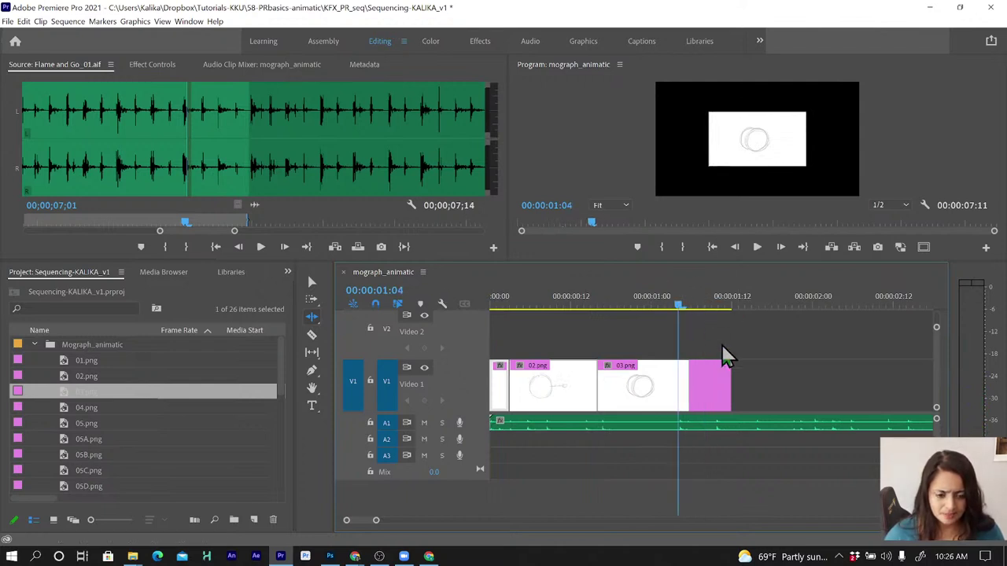
Place 04.png on Video 1 at the playhead after 03.png and replay the sequence
click(87, 409)
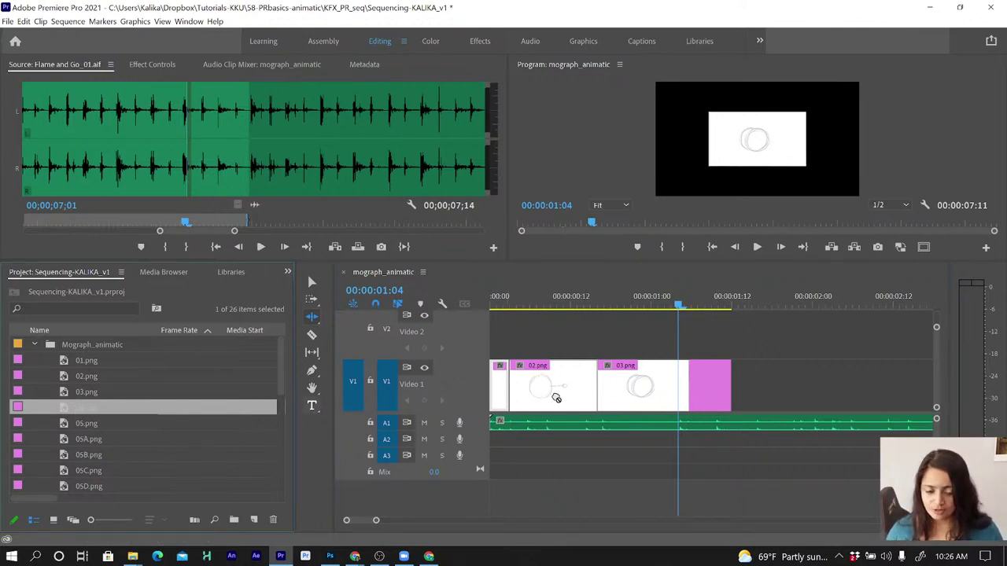
drag(556, 398, 681, 390)
key(space)
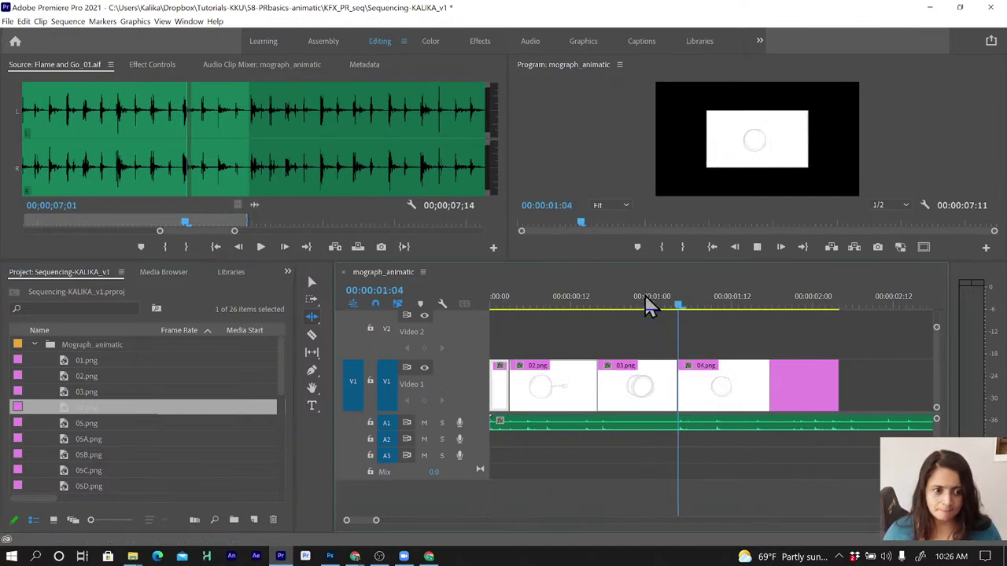
key(space)
key(Home)
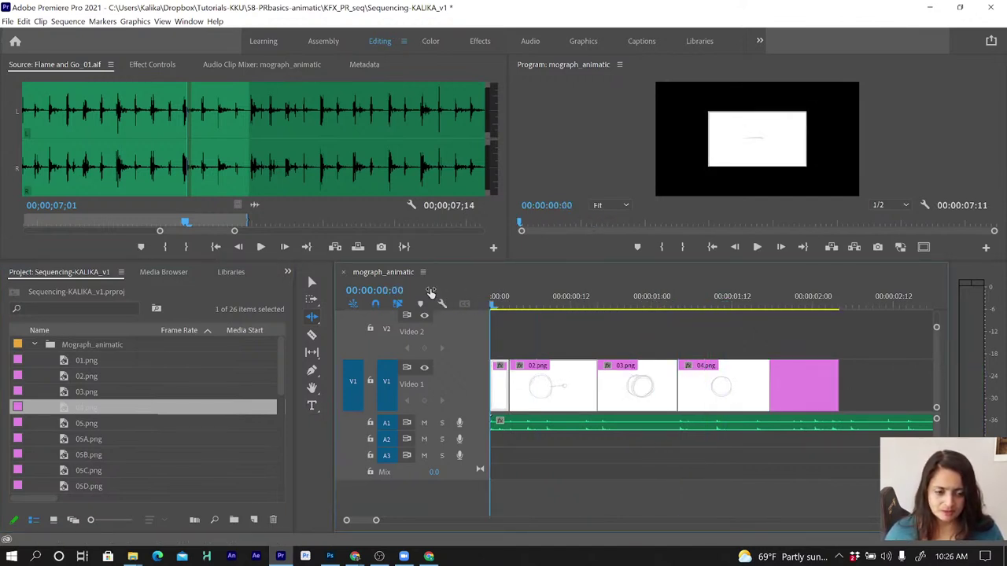
key(space)
key(space)
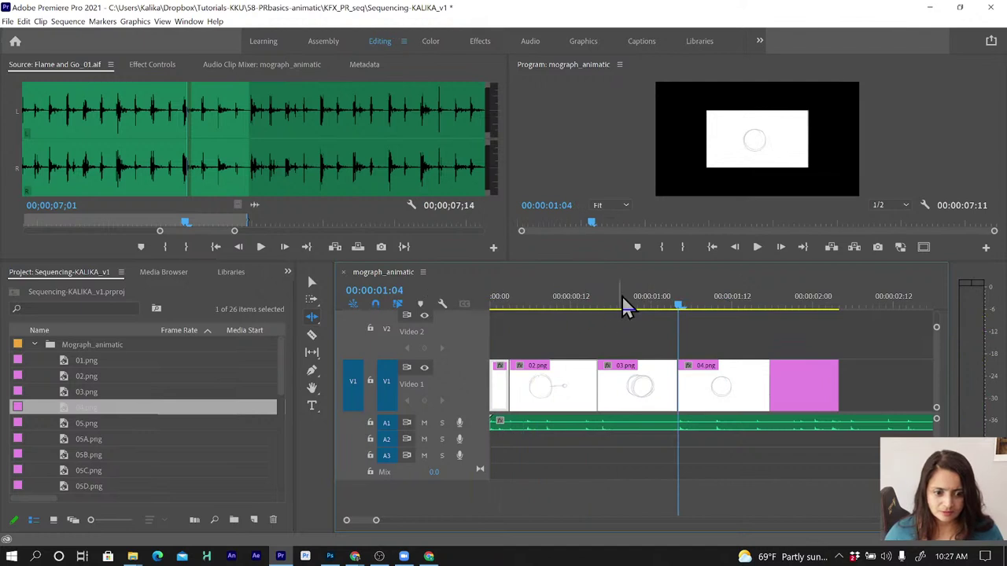
Trim the end of 03.png to 00:00:00:22 and play back from the start
click(637, 305)
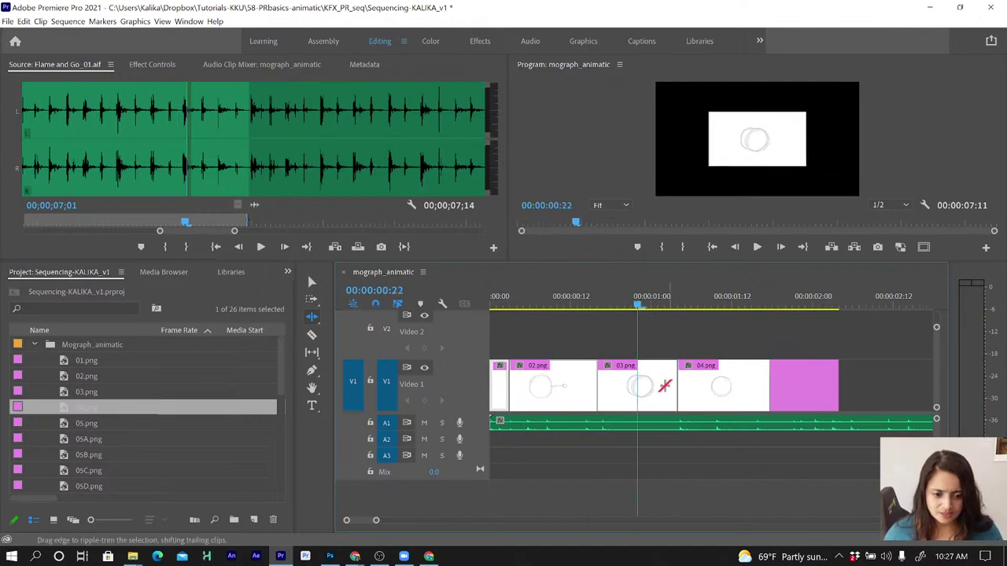
drag(665, 390, 630, 388)
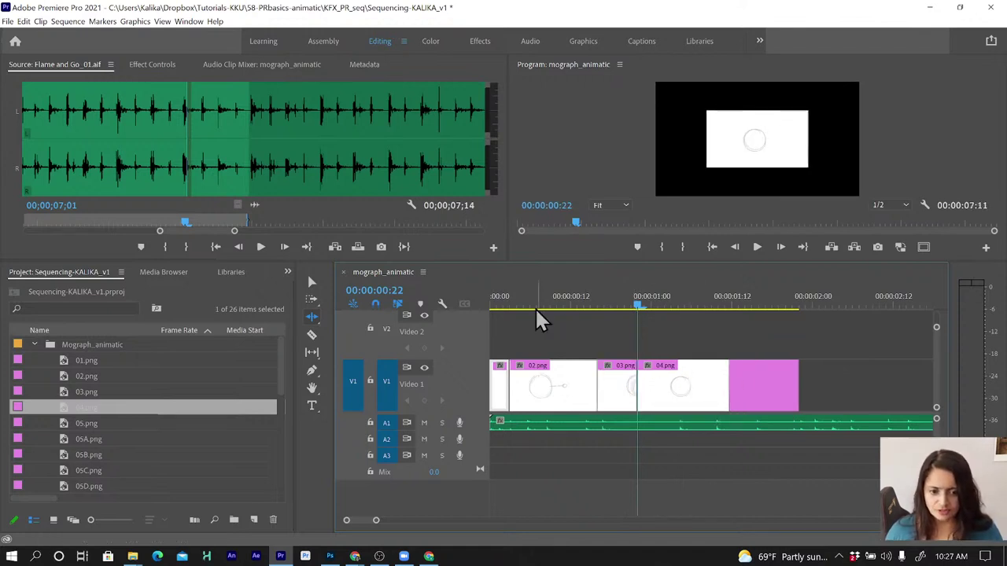
click(494, 303)
key(space)
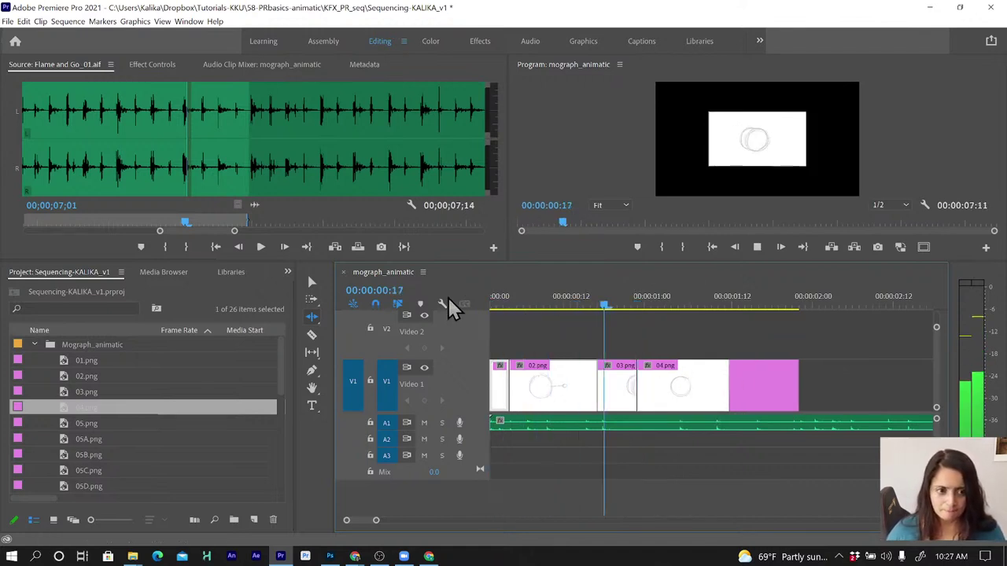
key(space)
Preview 05.png and place it on V1 at 00:00:01:04 after 04.png
click(679, 307)
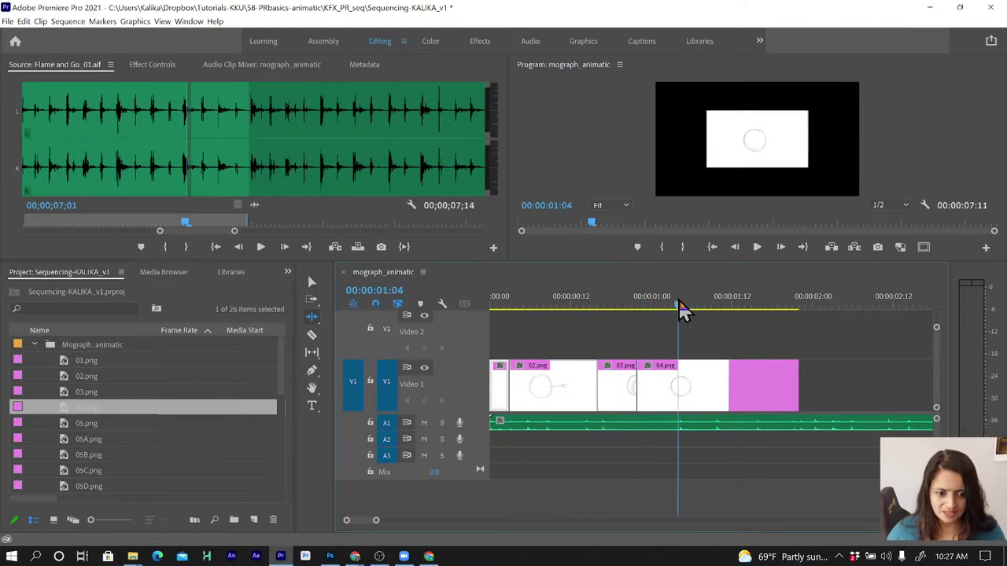
click(87, 425)
double_click(87, 431)
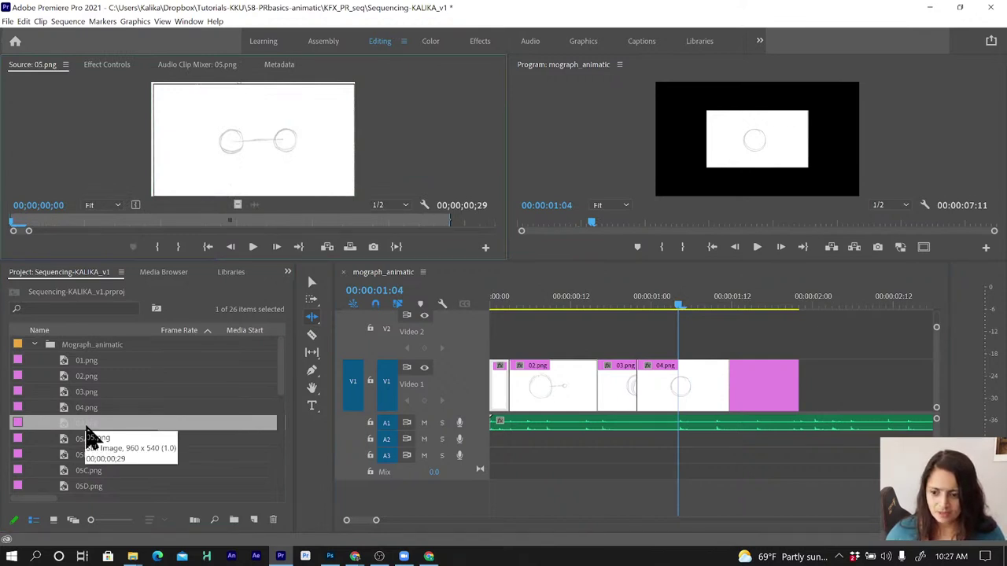
drag(86, 430, 681, 391)
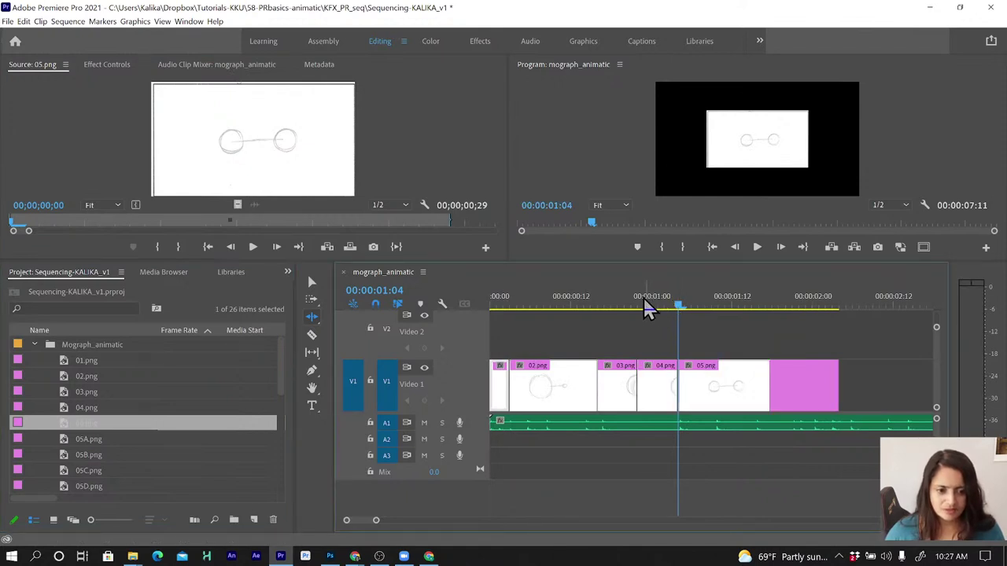
Replay the sequence from the start and park the playhead at 00:00:01:08
drag(645, 307, 493, 307)
key(space)
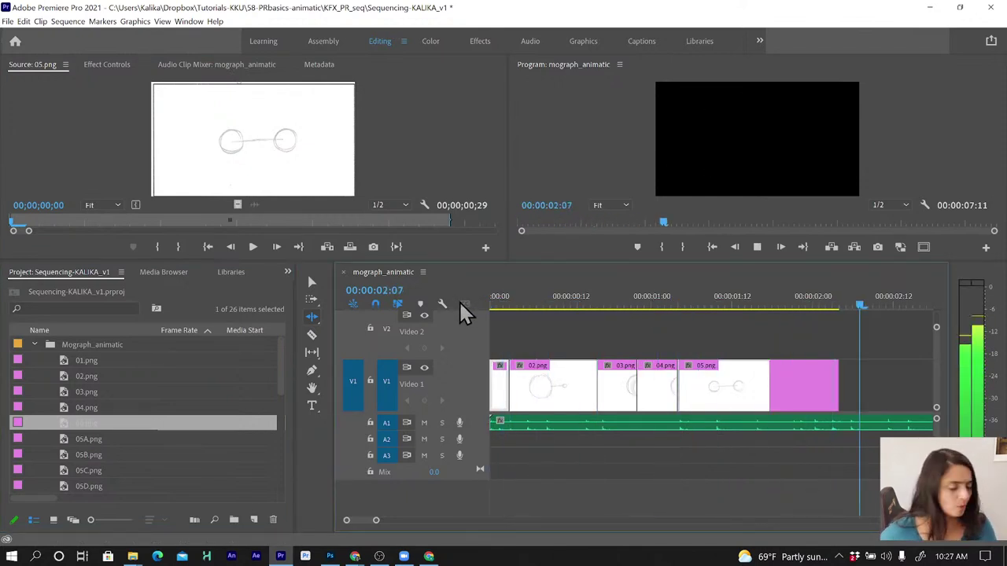
click(510, 304)
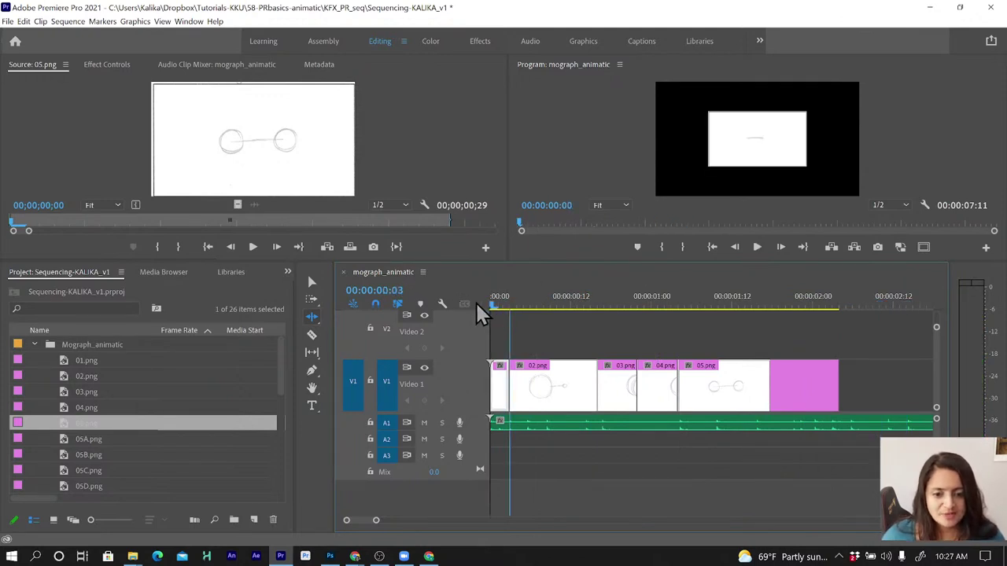
key(Home)
key(space)
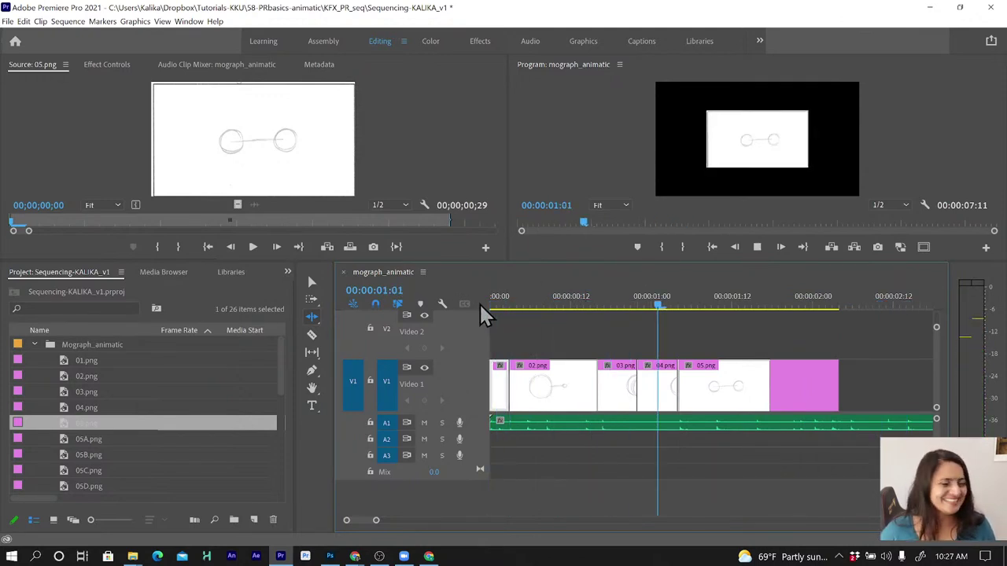
key(space)
click(512, 304)
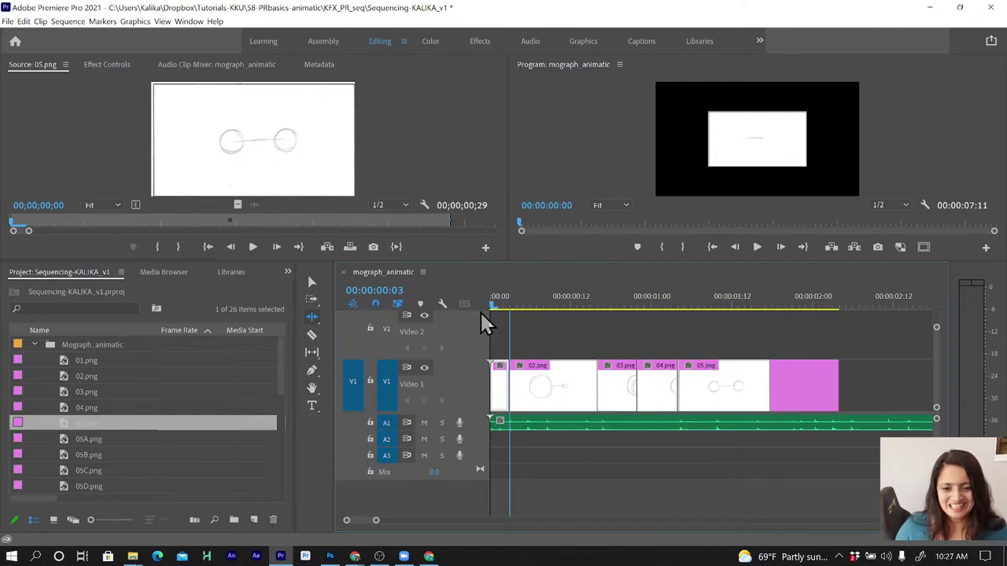
key(space)
key(space)
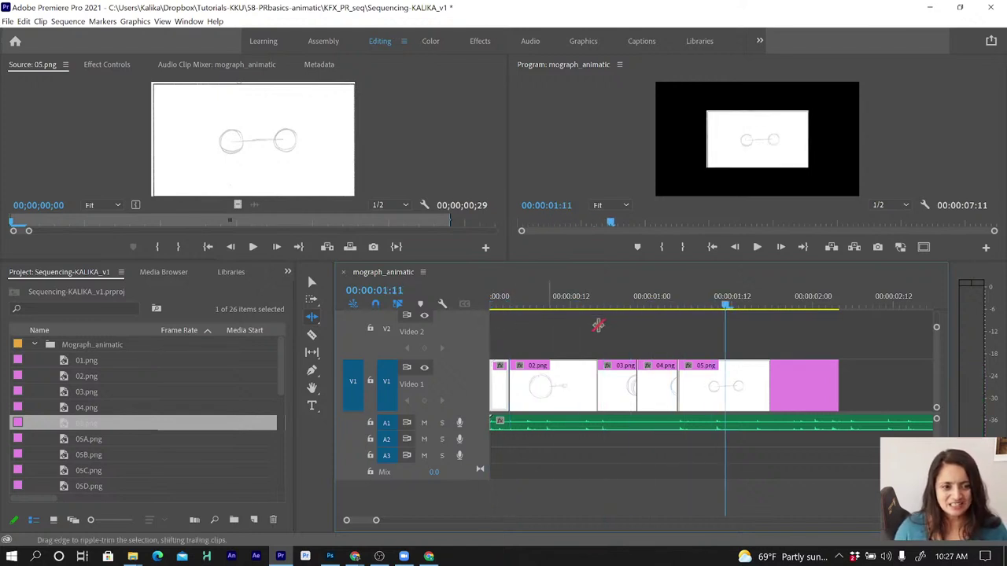
mouse_move(724, 307)
mouse_down()
mouse_move(700, 313)
mouse_move(752, 310)
mouse_up()
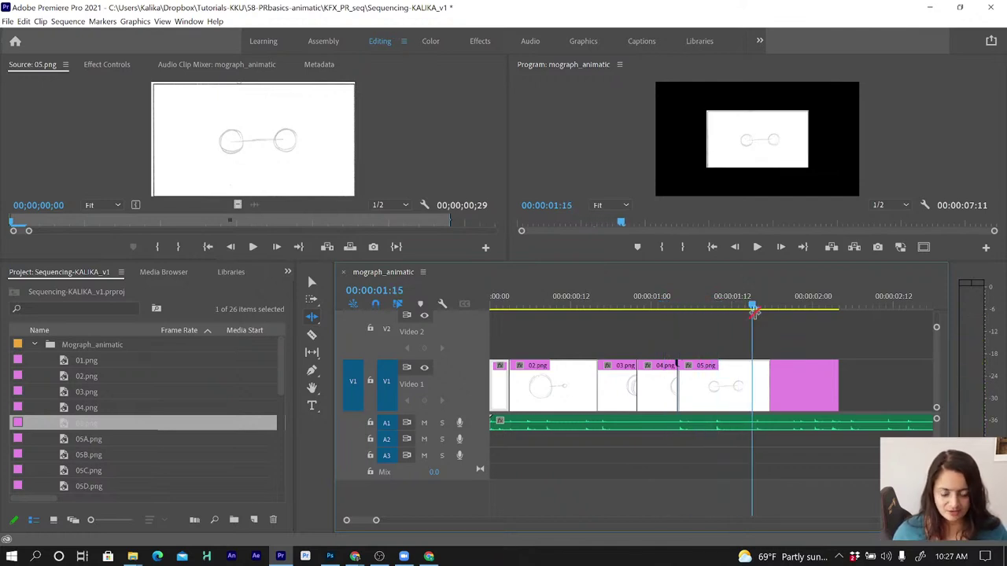
Load 05A.png, place it on V1 after 05.png, then play and scrub through the opening frames
double_click(88, 442)
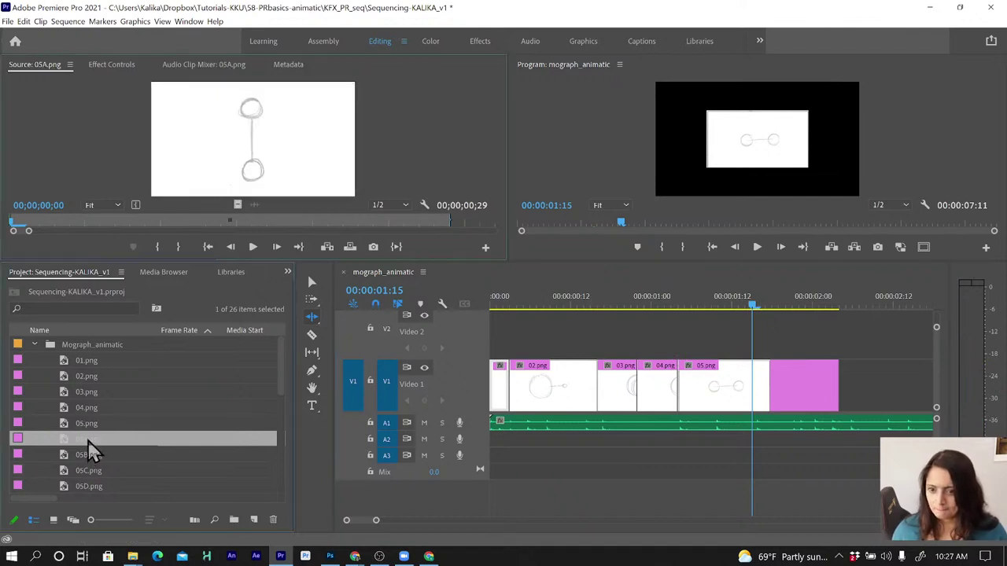
mouse_move(90, 450)
mouse_down()
mouse_move(775, 393)
mouse_move(756, 393)
mouse_up()
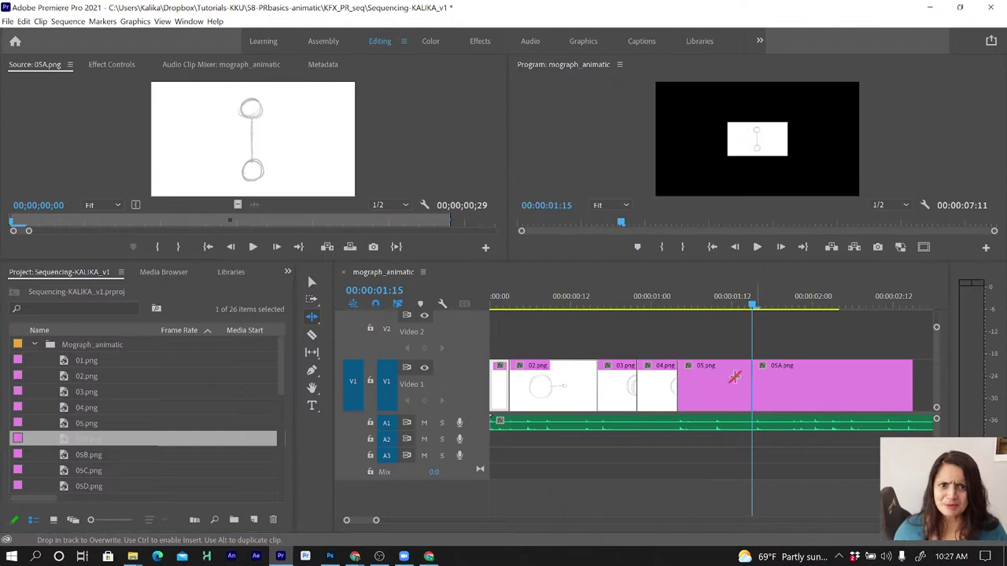
drag(521, 307, 476, 306)
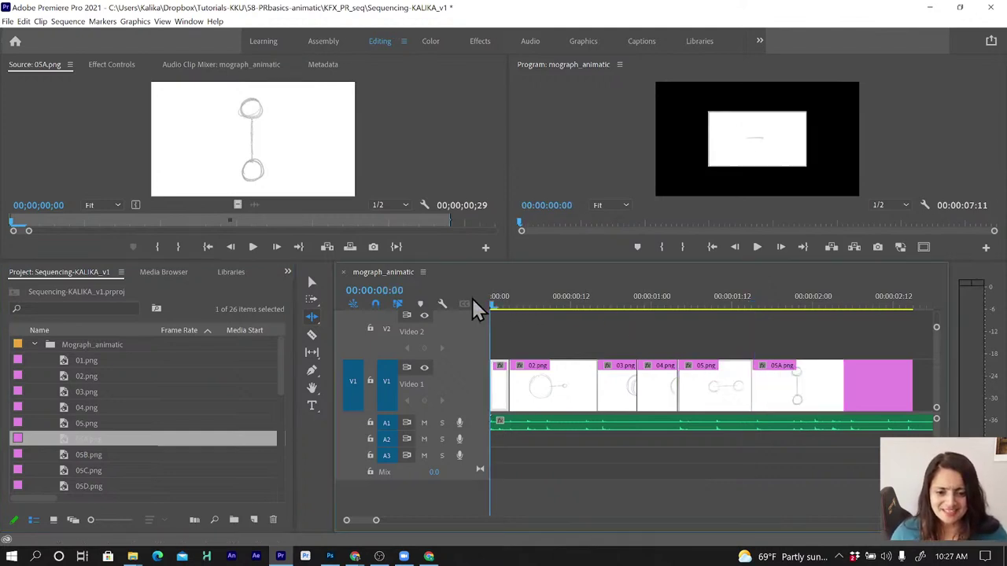
key(space)
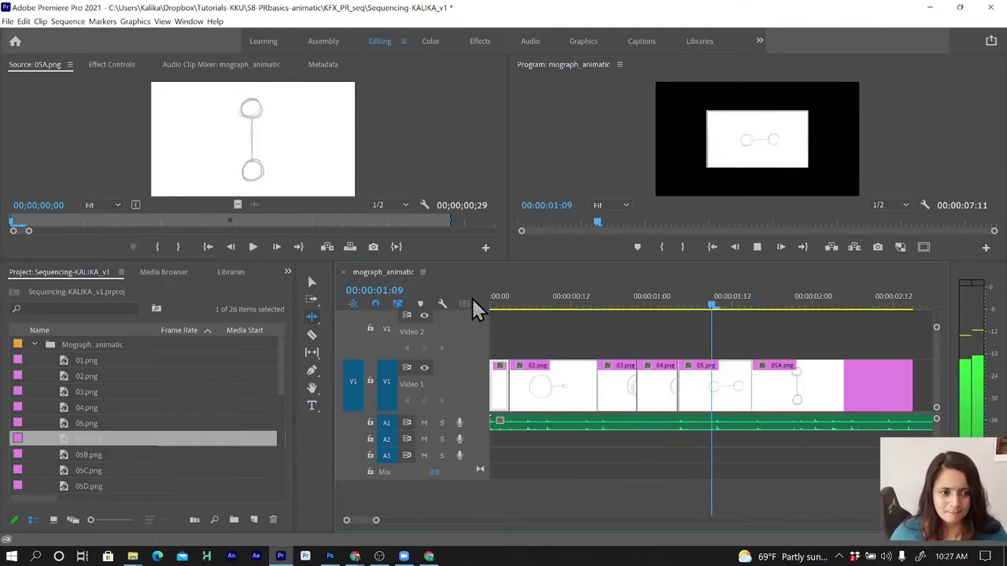
key(space)
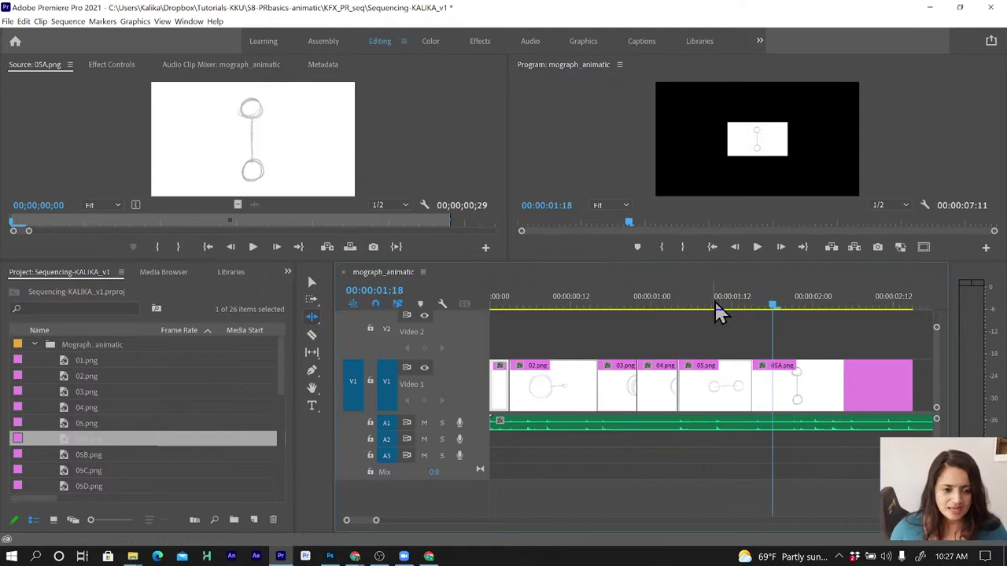
drag(717, 307, 641, 306)
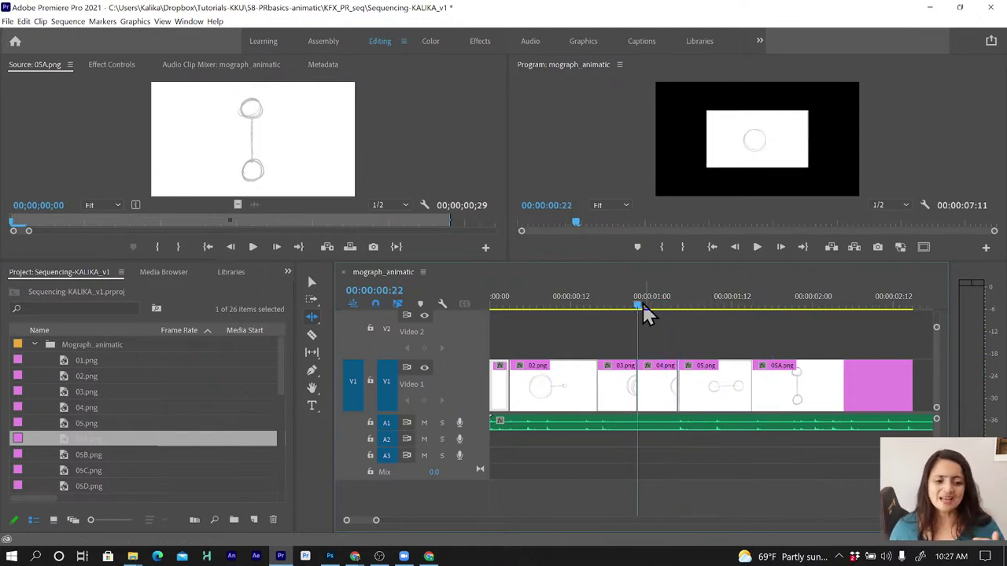
click(509, 305)
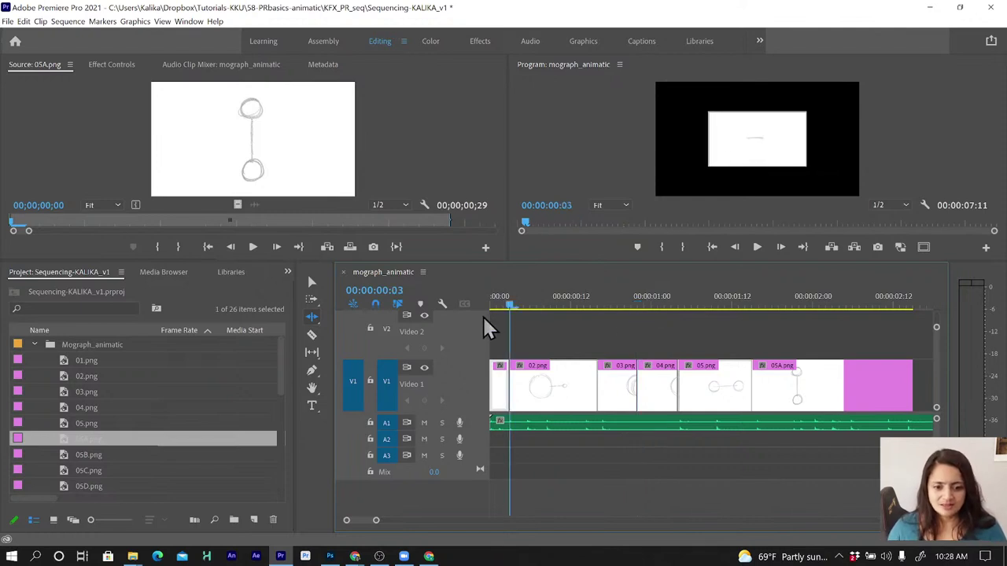
mouse_move(533, 329)
mouse_down()
mouse_move(785, 333)
mouse_move(715, 338)
mouse_move(773, 341)
mouse_move(759, 342)
mouse_up()
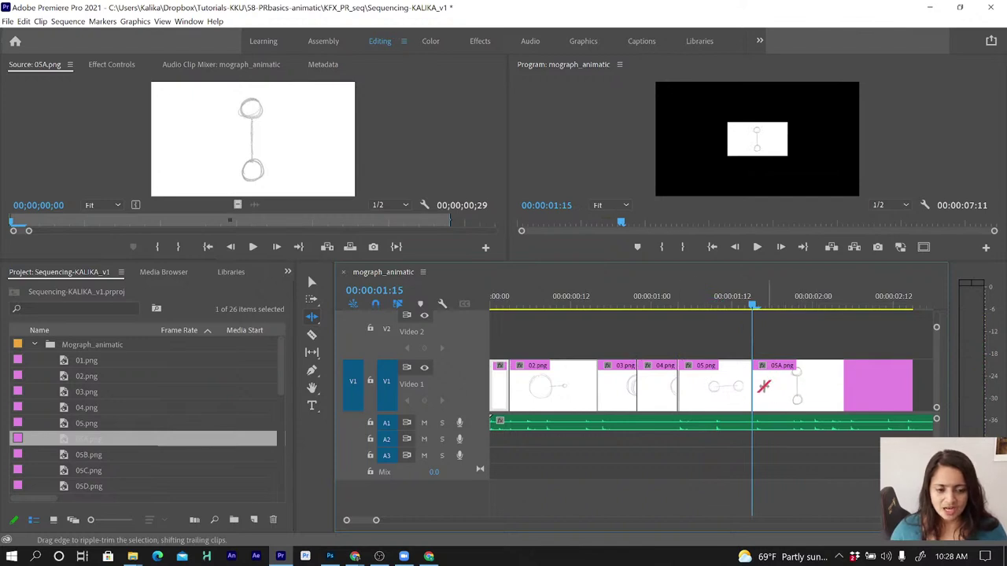
Overlay 04.png onto V2 at the playhead using the Program monitor's Overlay drop zone
double_click(85, 423)
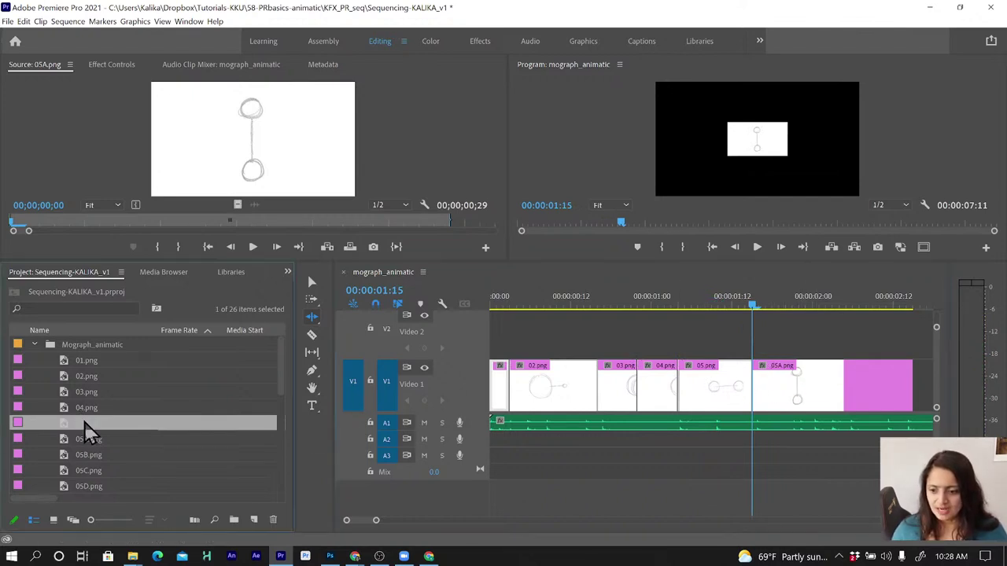
double_click(87, 408)
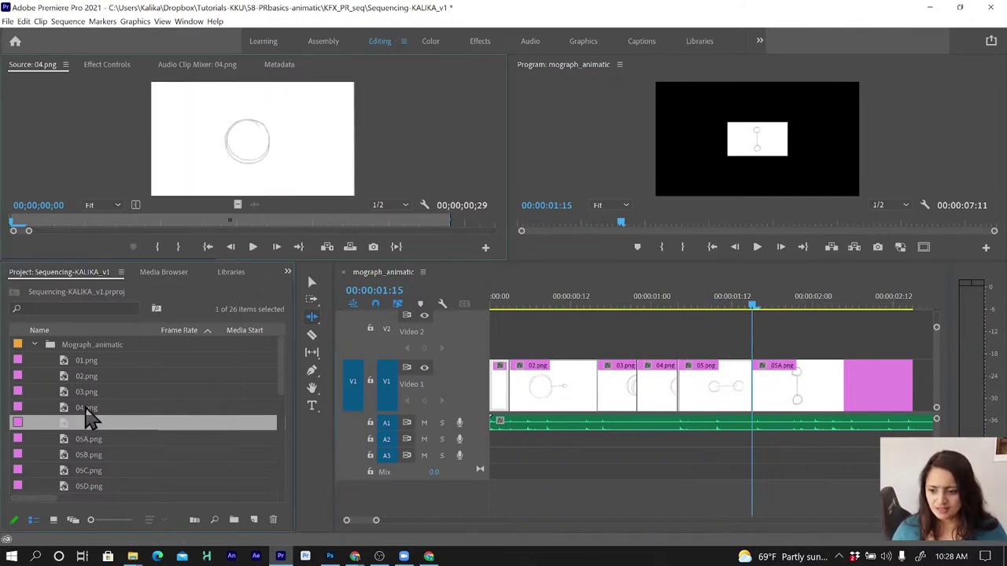
click(94, 414)
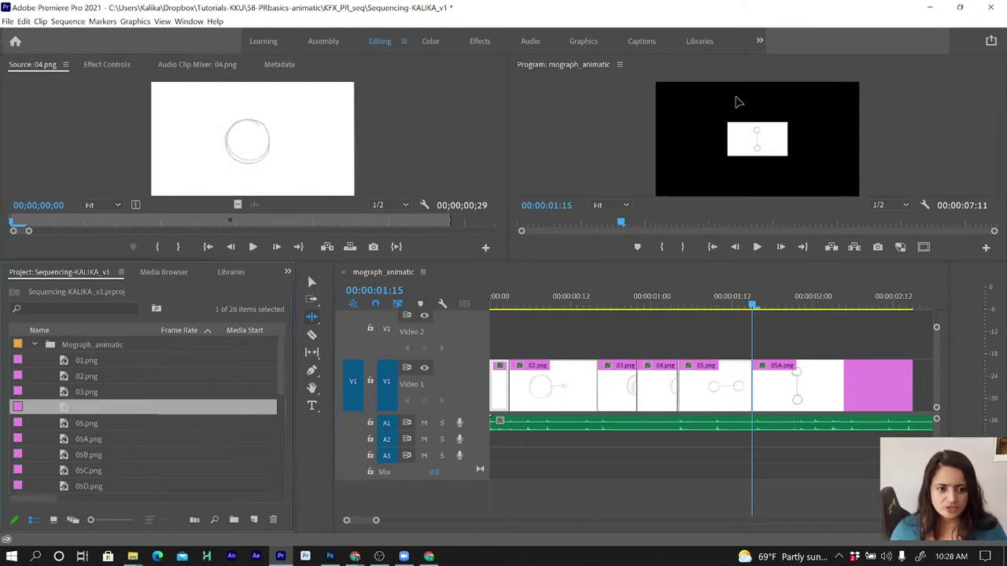
drag(737, 103, 731, 101)
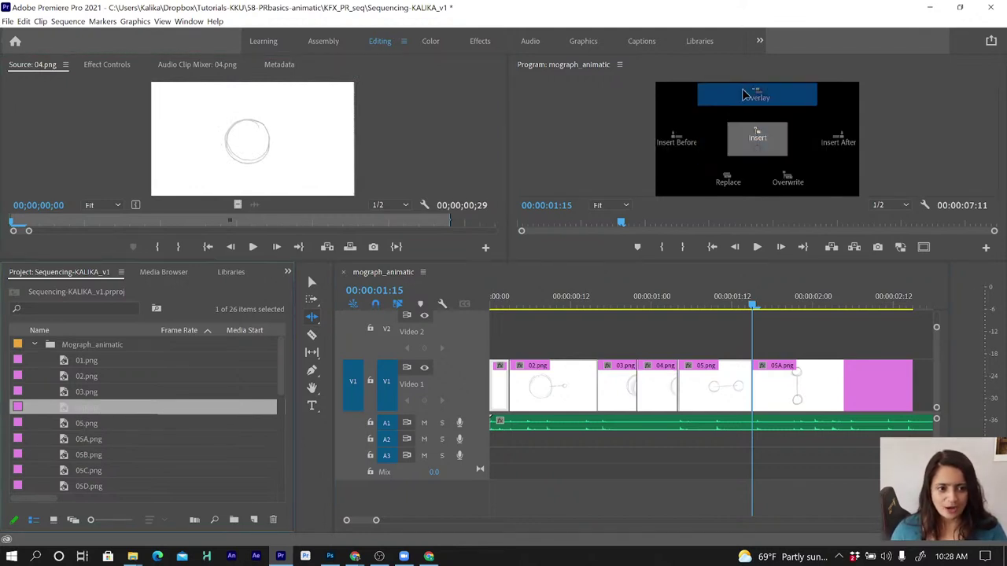
drag(744, 94, 747, 102)
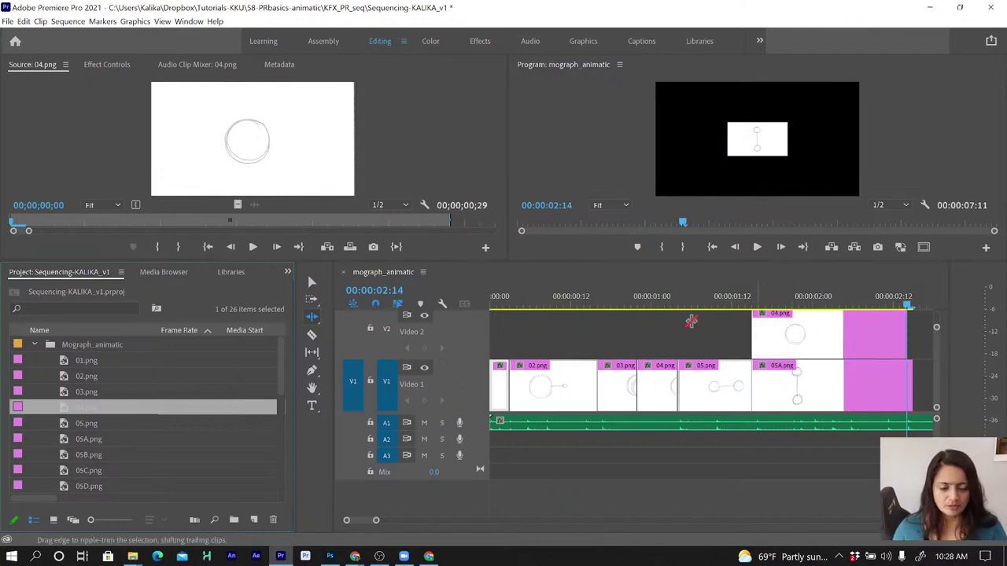
Shorten the 04.png clip on V2 and shift 05A.png six frames later on V1
click(312, 281)
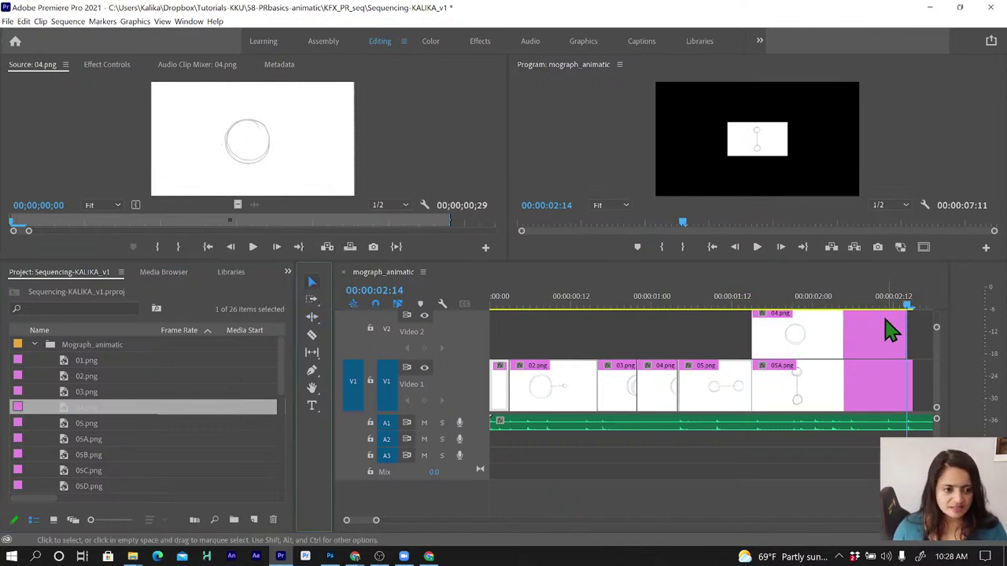
drag(899, 330, 796, 334)
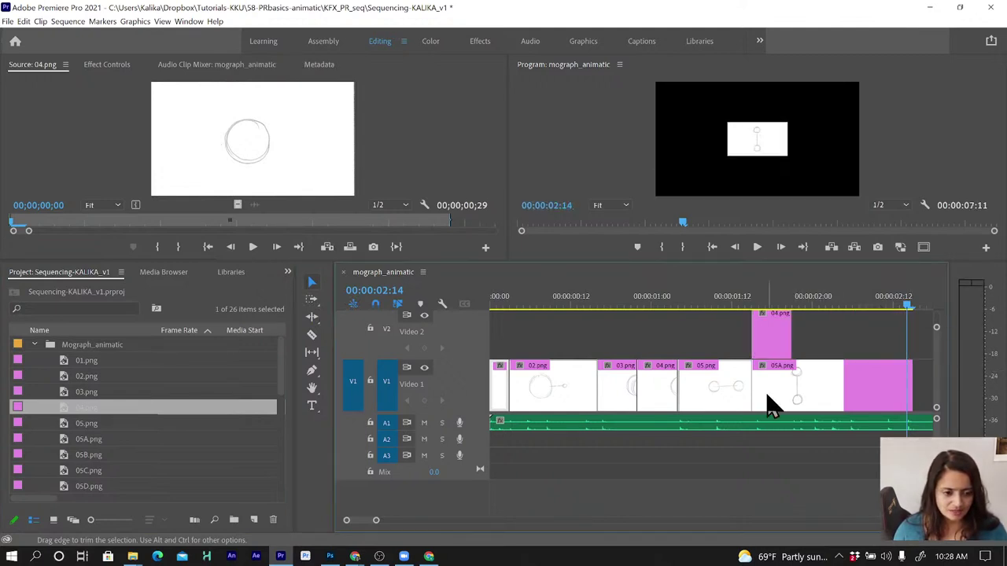
drag(773, 404, 810, 404)
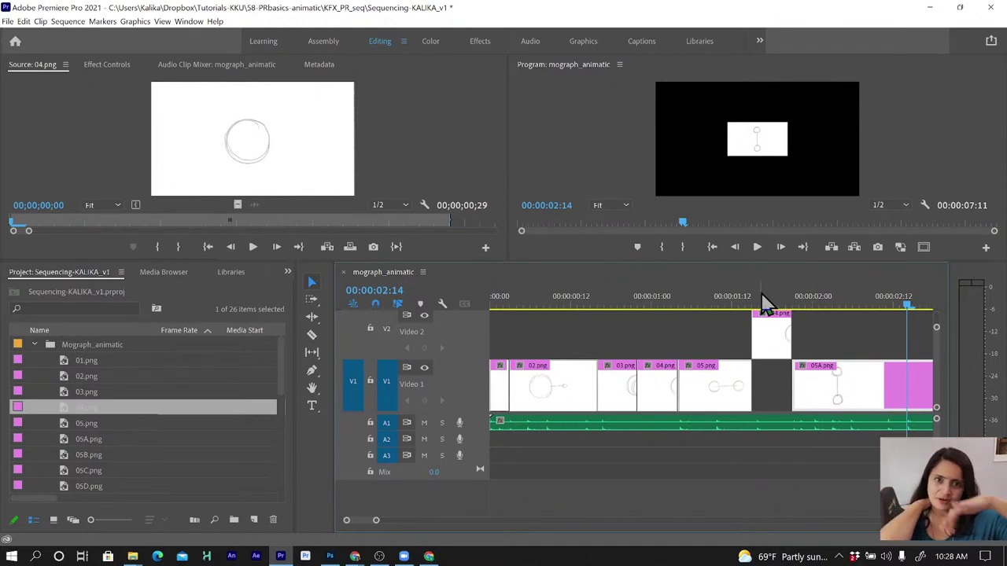
Save the project with Ctrl+S, play from about 01:15, and enlarge the monitor panels
key(ctrl+s)
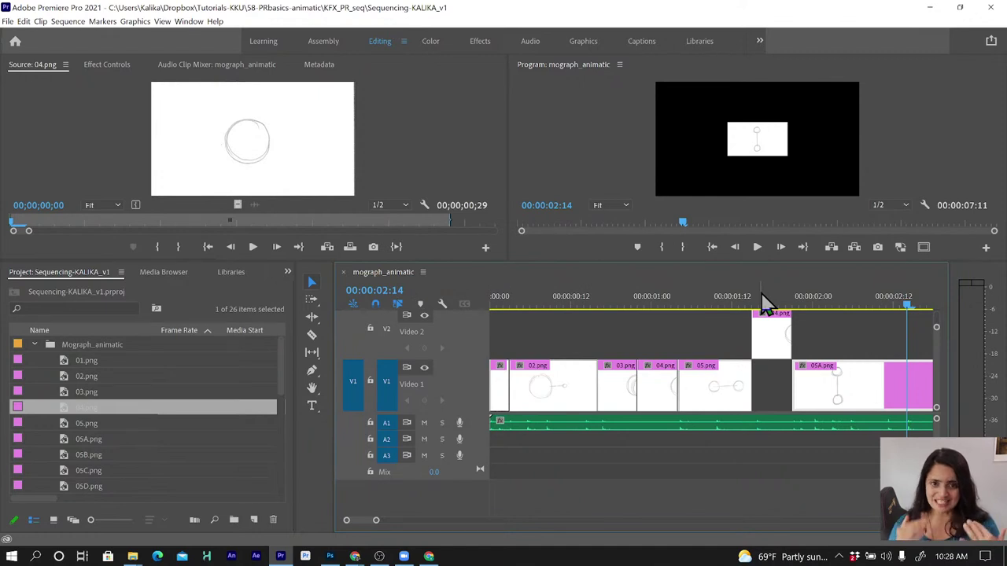
click(725, 305)
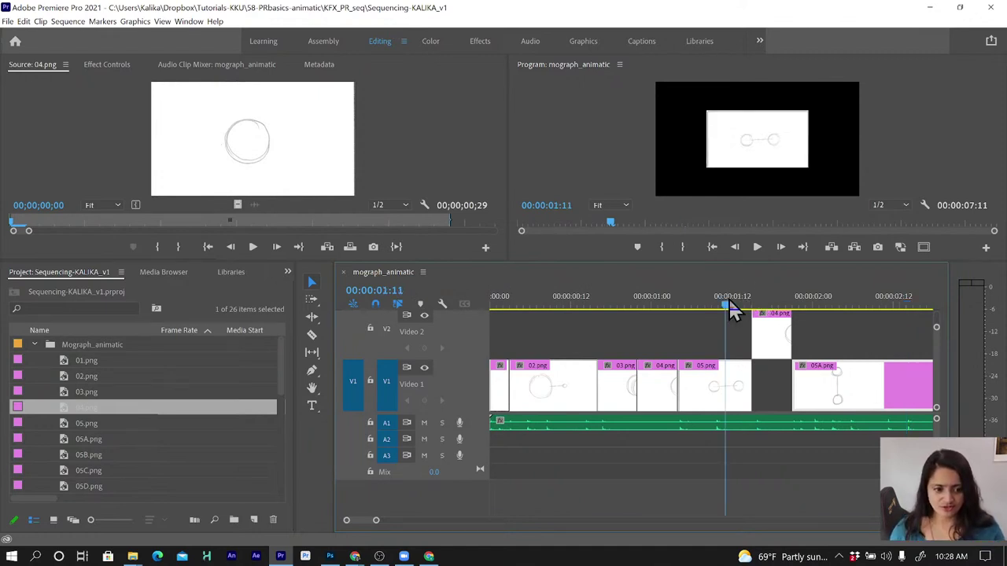
key(space)
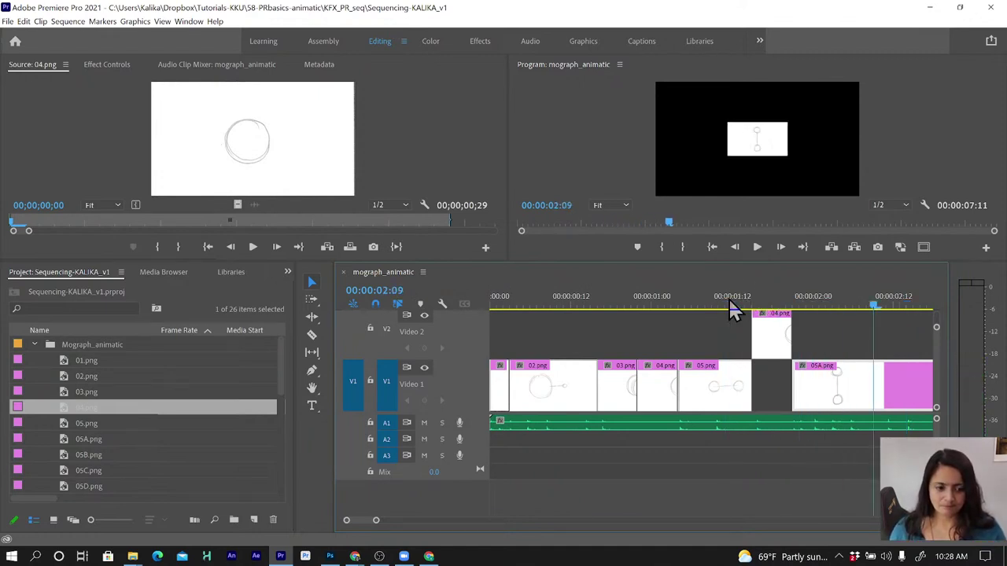
drag(516, 303, 463, 307)
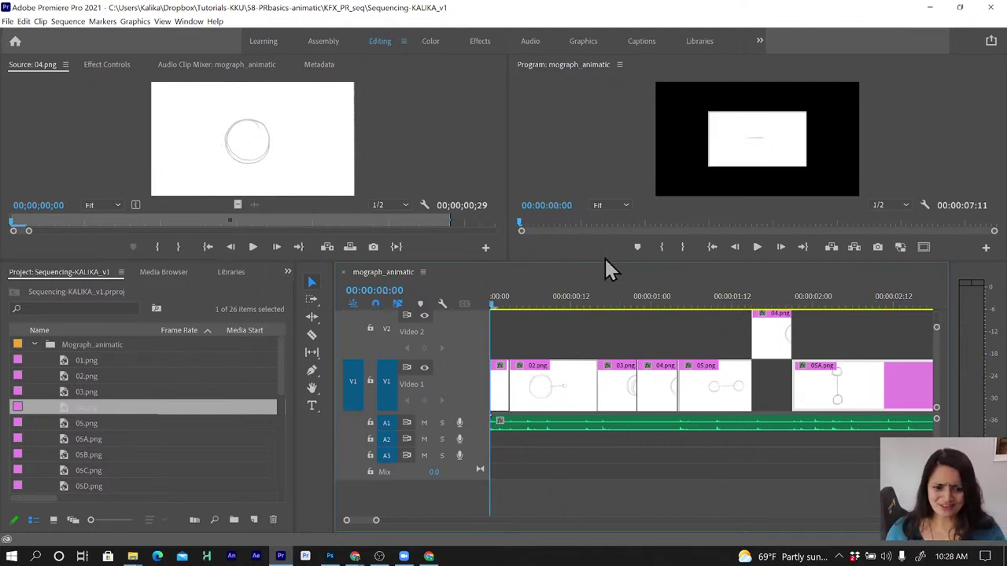
drag(601, 260, 597, 284)
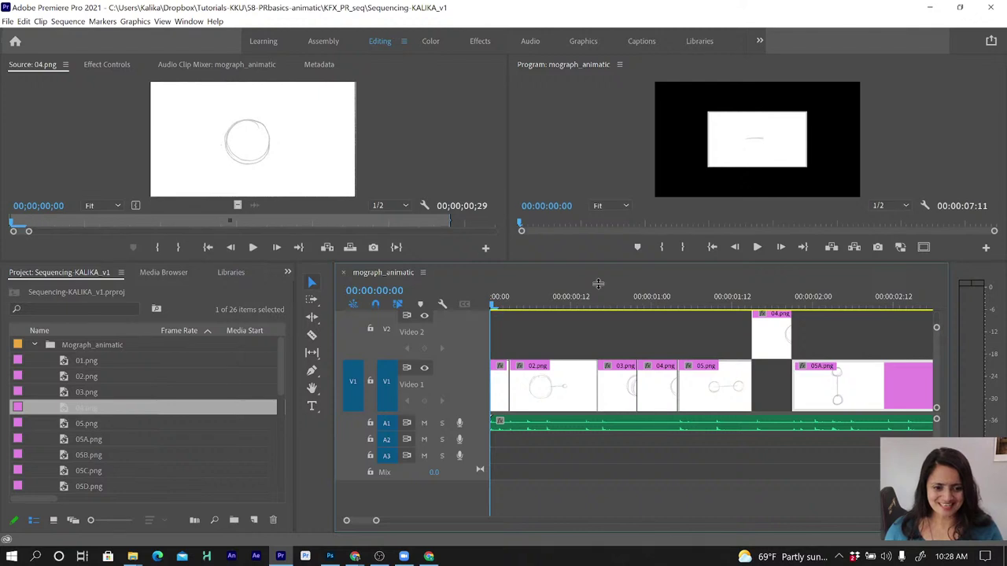
drag(598, 283, 602, 303)
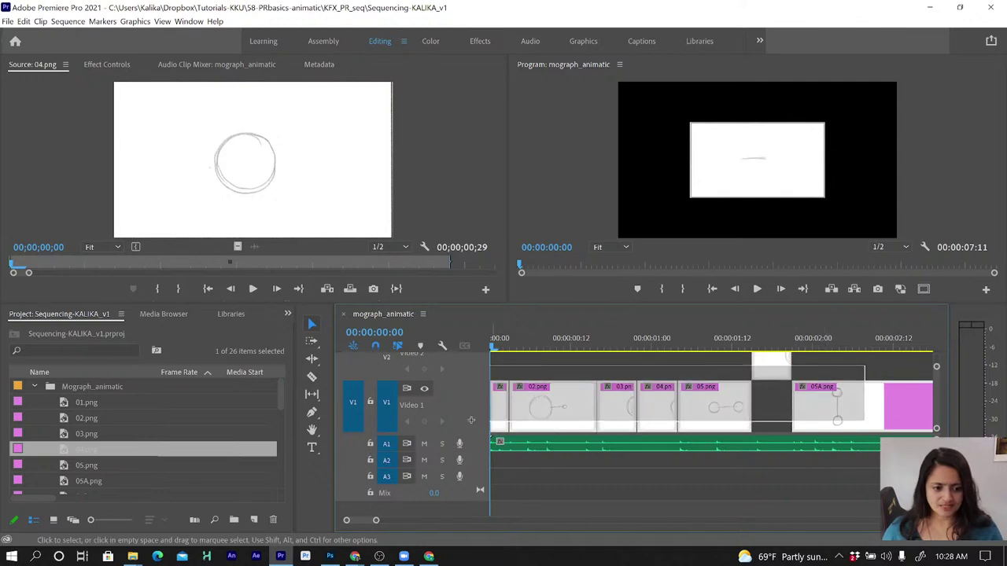
Apply Set to Frame Size to the selected V1 clips and play back to check the scaling
right_click(549, 423)
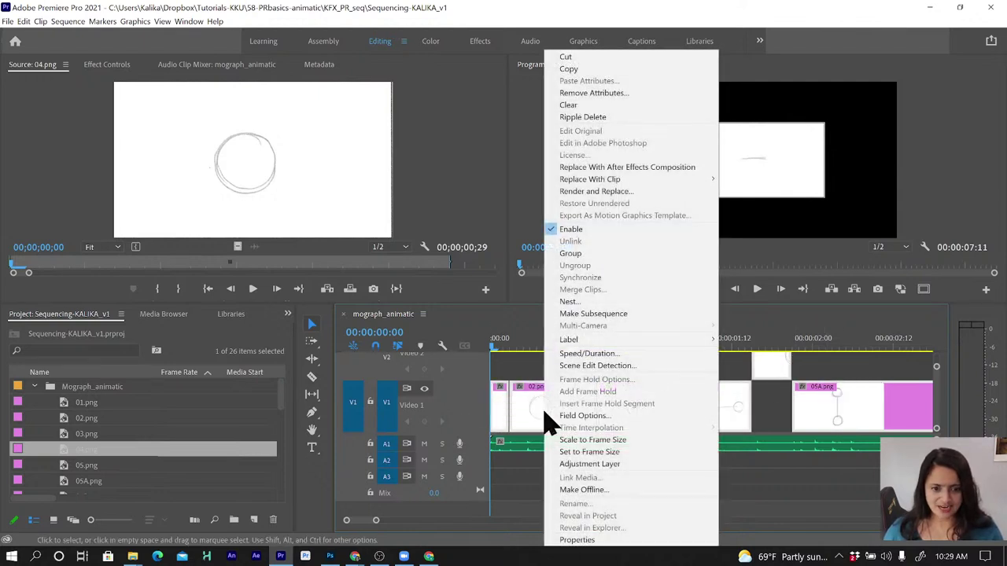
click(596, 454)
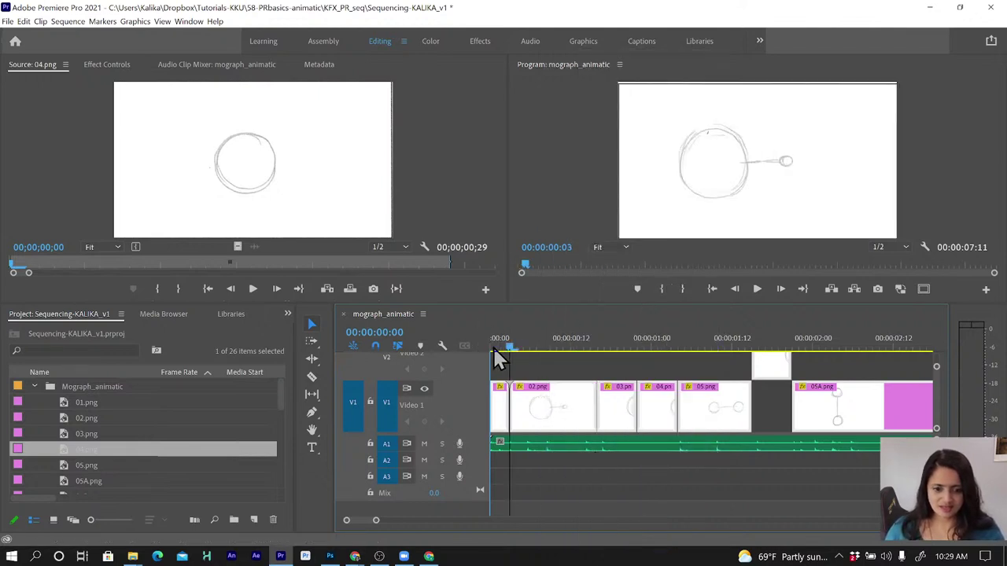
key(space)
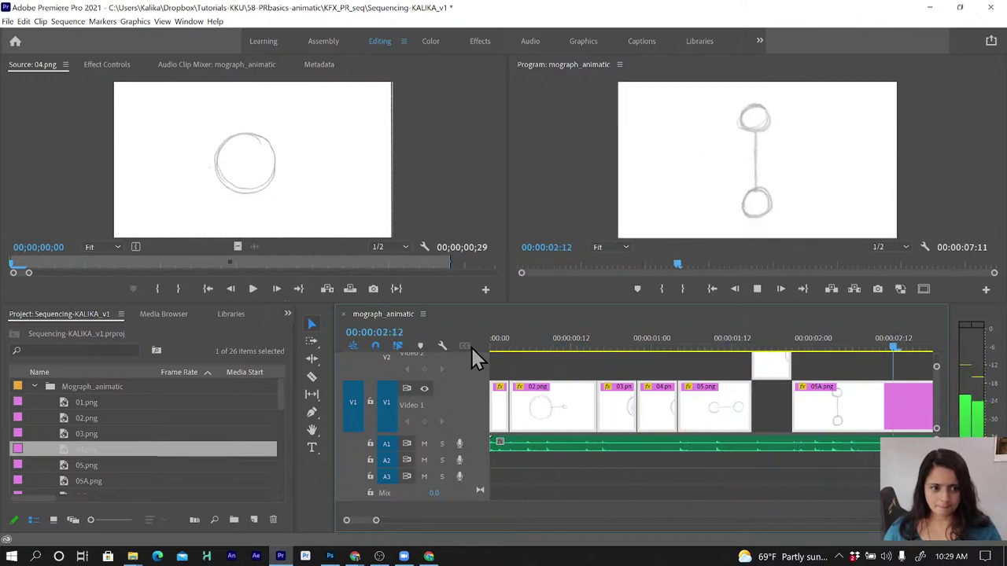
key(space)
scroll(624, 370, up, 2)
scroll(626, 377, up, 2)
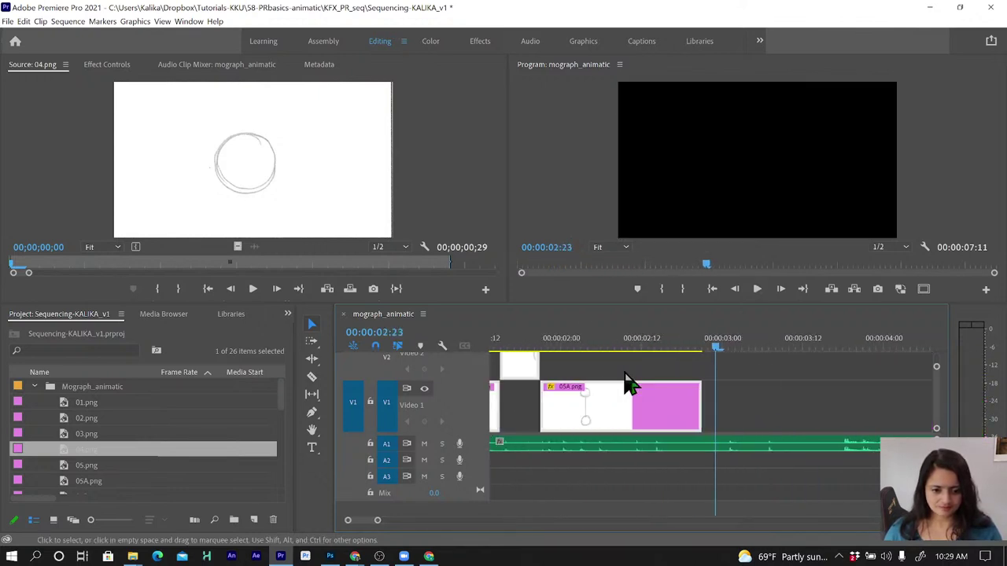
drag(589, 347, 626, 346)
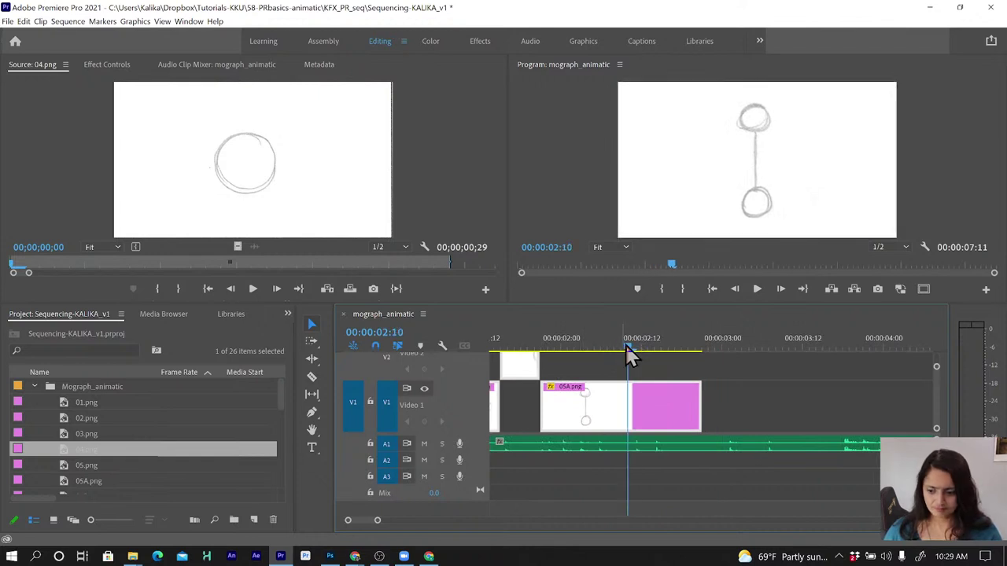
scroll(89, 472, down, 1)
Place 05B.png on V1 right after 05A.png
click(87, 465)
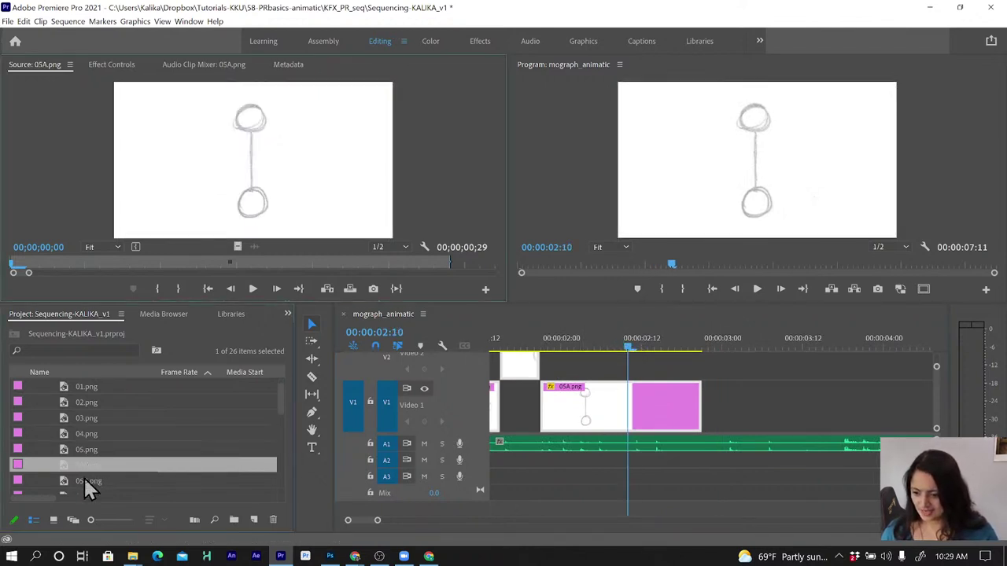
click(83, 479)
drag(83, 479, 634, 406)
scroll(107, 463, down, 1)
scroll(107, 462, down, 1)
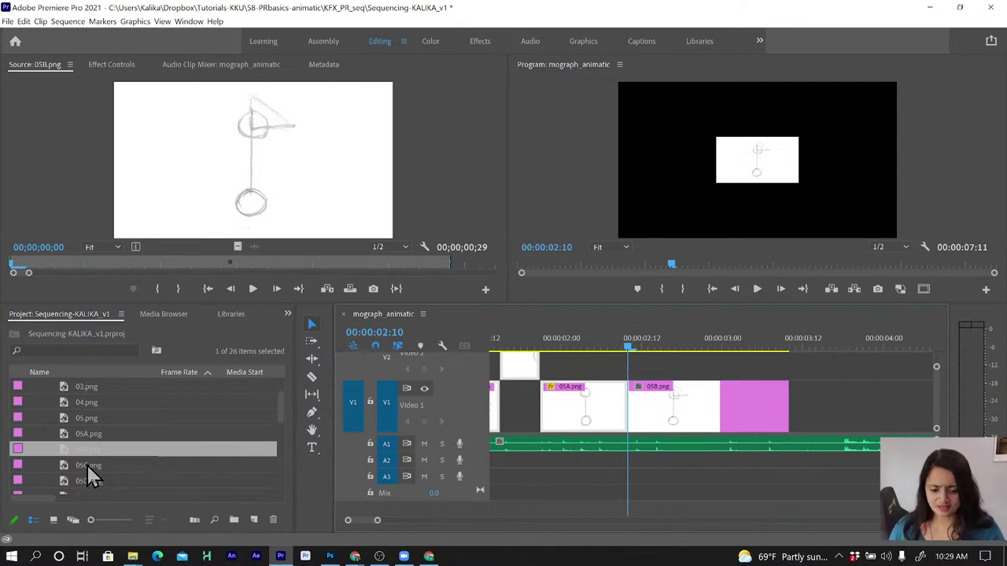
Place the 05C drawing on V1 after 05A
click(87, 465)
mouse_move(87, 465)
mouse_down()
mouse_move(710, 416)
mouse_move(647, 415)
mouse_up()
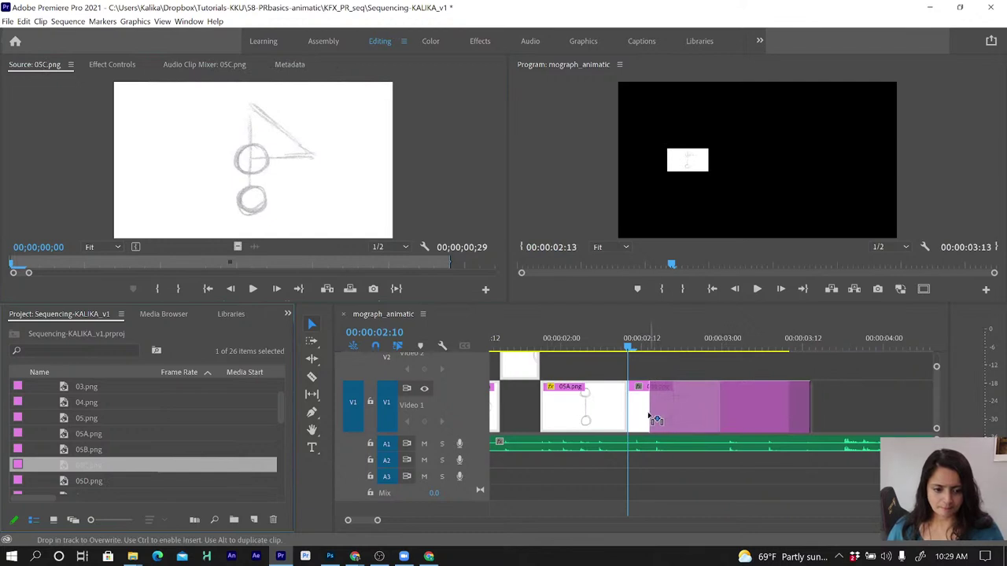
drag(646, 421, 648, 416)
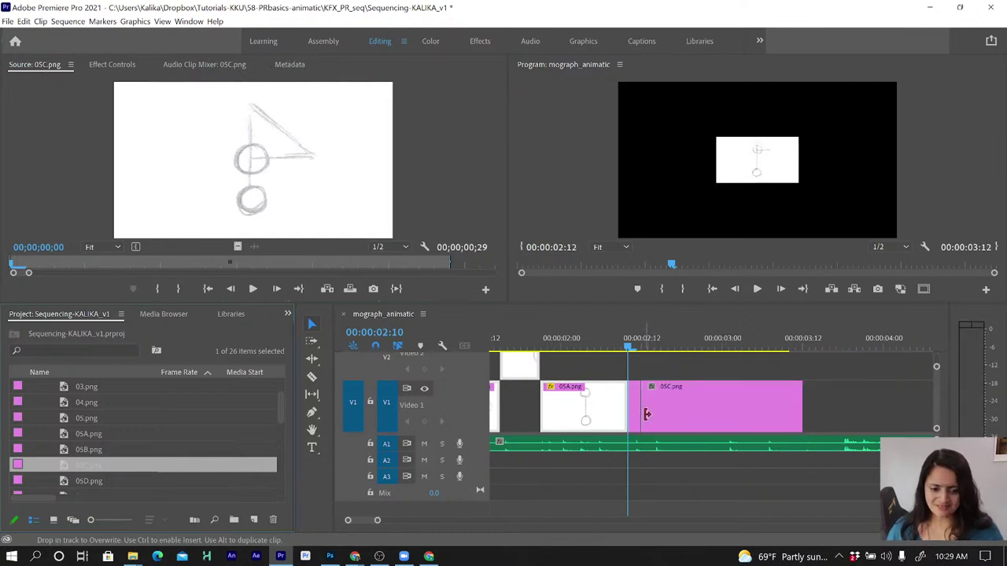
Overwrite 05C on V1 with the 05D drawing
double_click(88, 483)
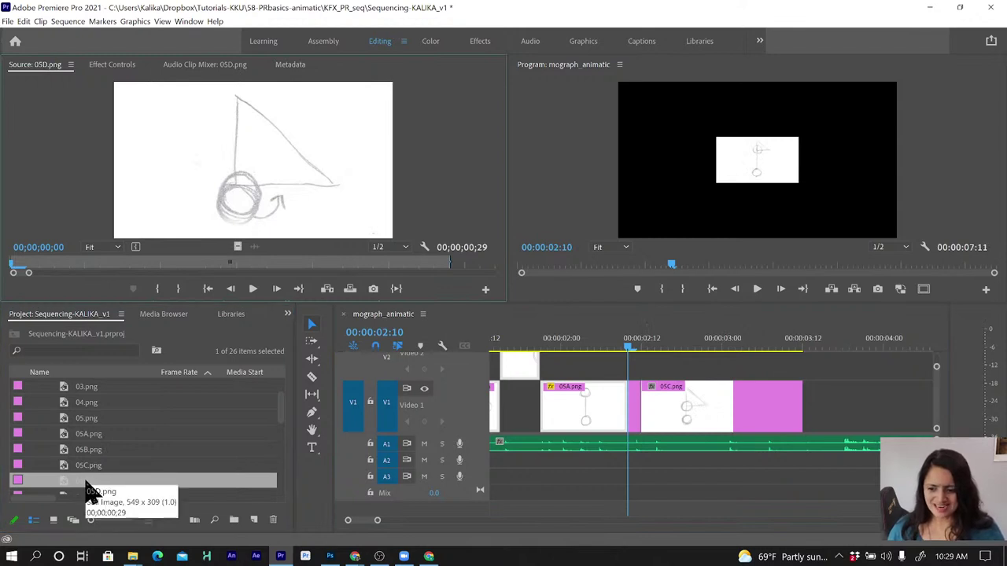
drag(90, 494, 665, 422)
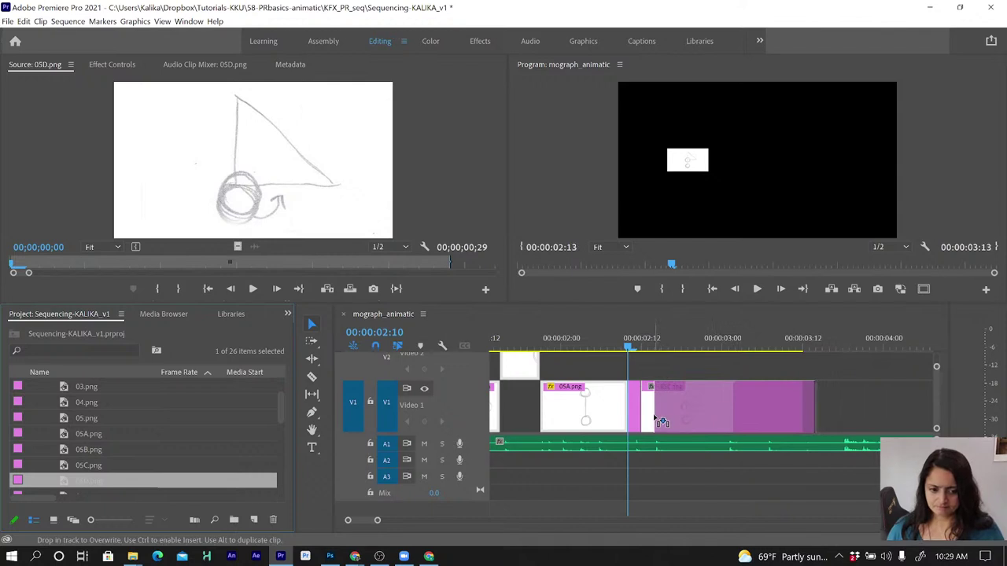
drag(663, 422, 656, 420)
scroll(90, 481, down, 1)
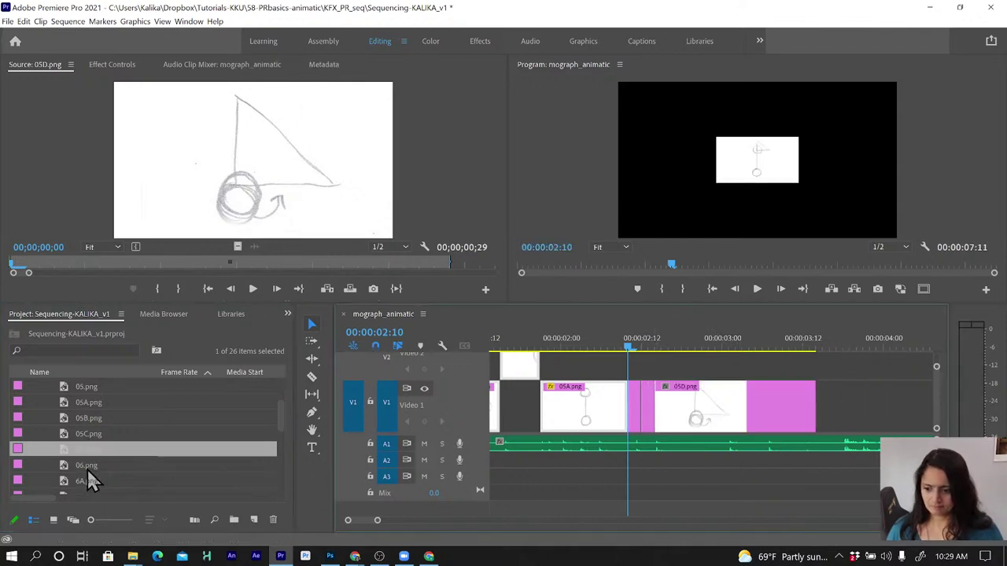
Park the playhead at 00:00:03:01 and move the short purple clip down onto V1
click(83, 466)
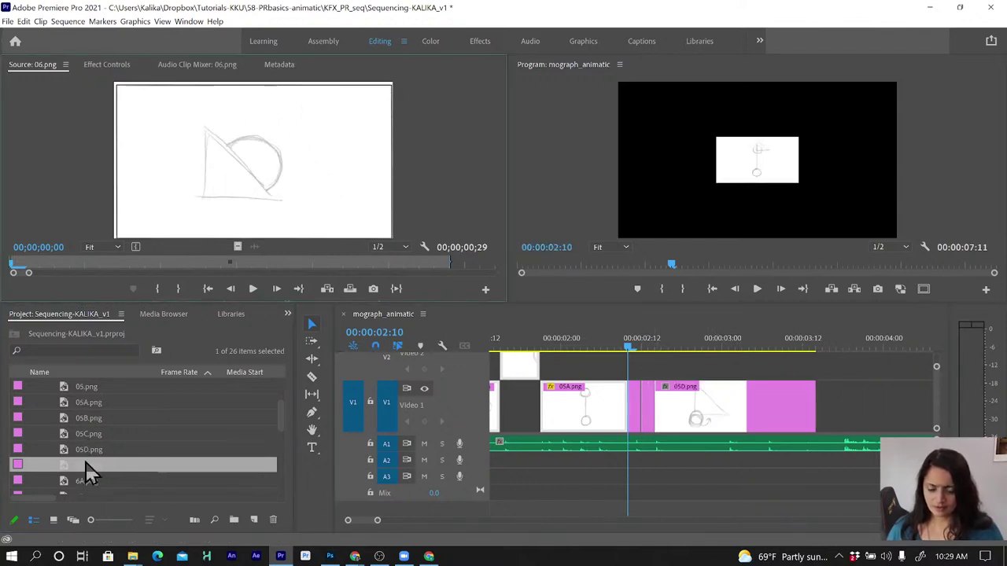
drag(651, 348, 729, 351)
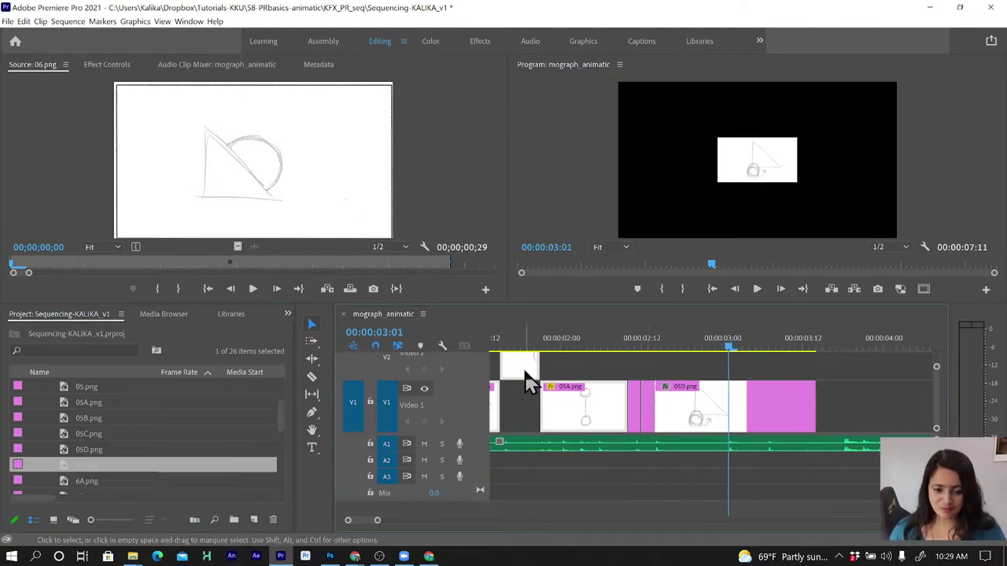
drag(516, 382, 520, 416)
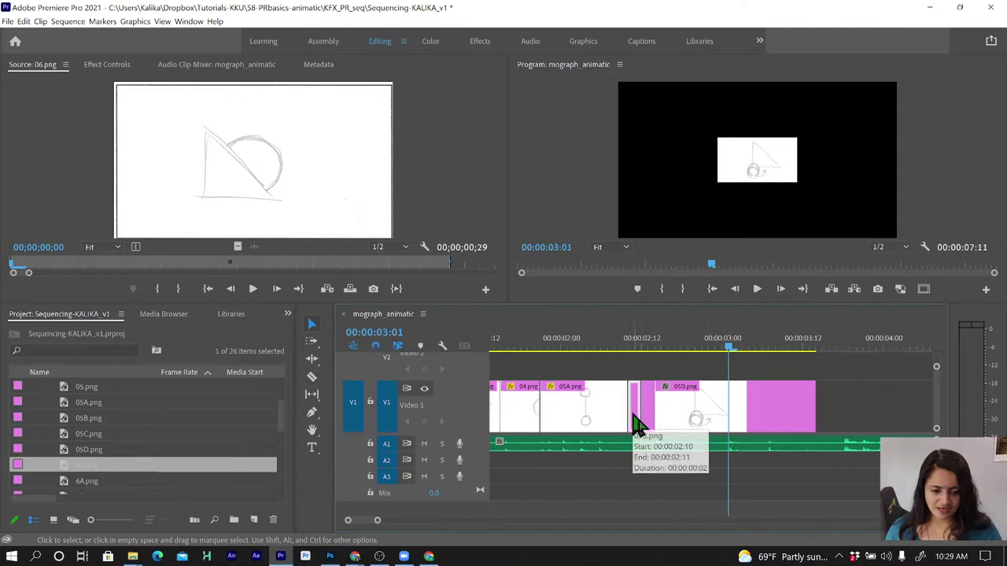
drag(635, 422, 650, 422)
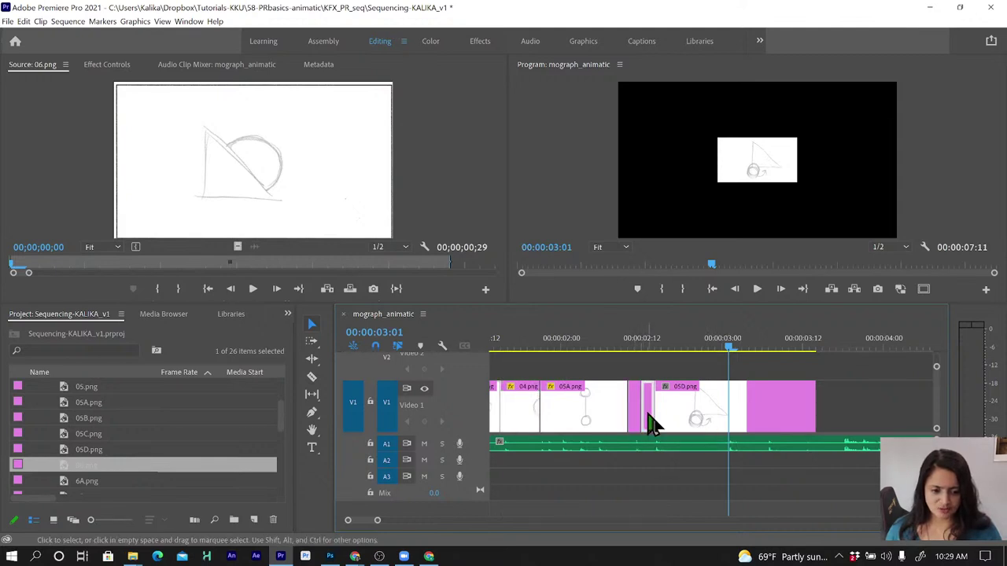
Trim the 05D clip's end back to the playhead, then park the playhead at 00:00:02:20
click(692, 422)
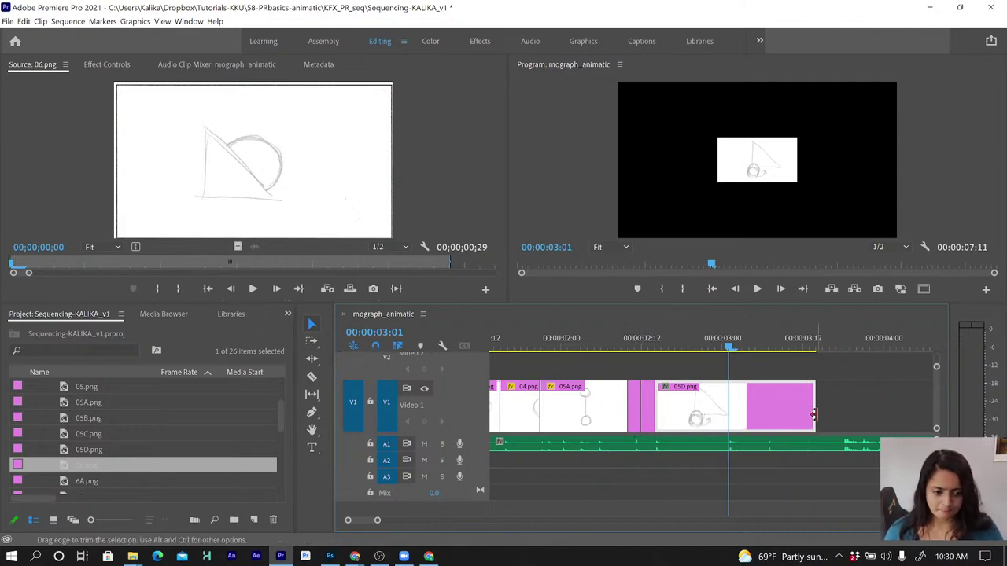
mouse_move(794, 415)
mouse_down()
mouse_move(725, 415)
mouse_move(733, 413)
mouse_up()
key(space)
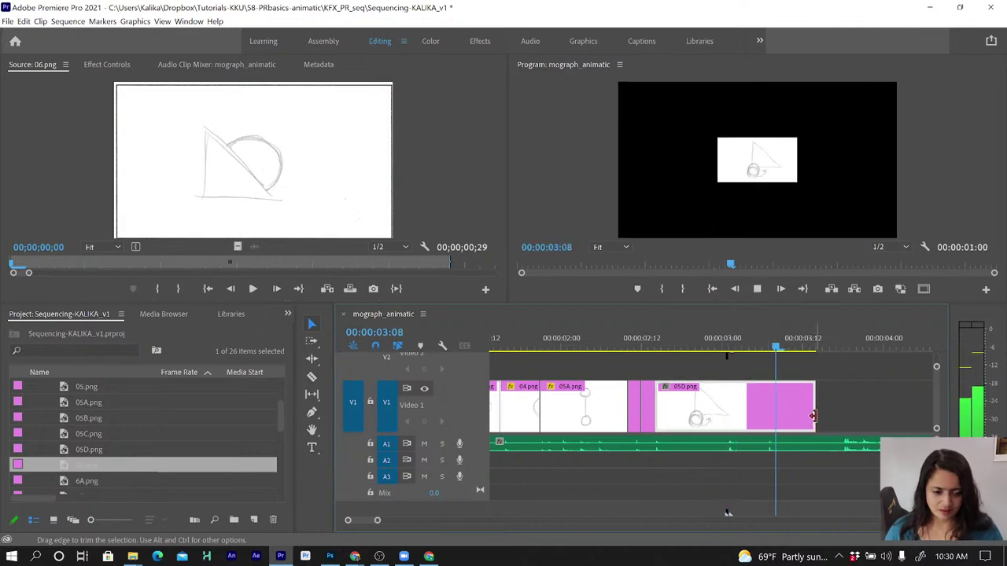
drag(736, 348, 717, 349)
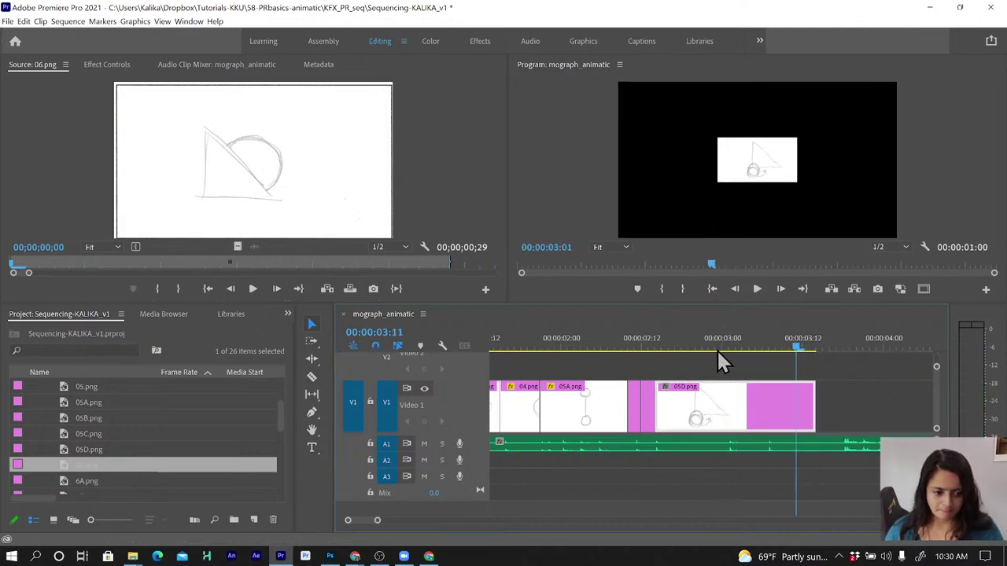
mouse_move(727, 352)
mouse_down()
mouse_move(705, 358)
mouse_move(710, 364)
mouse_up()
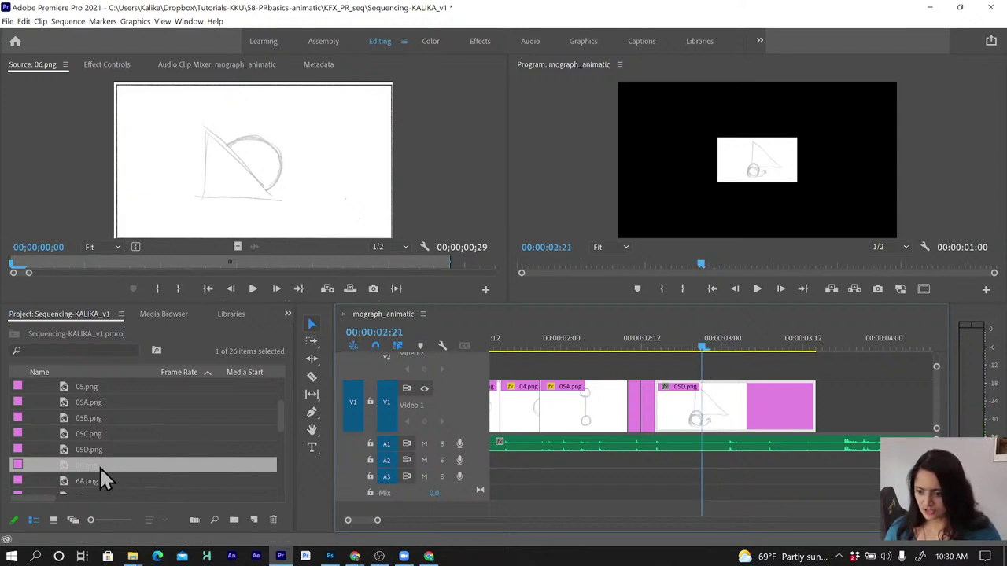
Add the 06 drawing on V1 after 05D, trim its end, and select all V1 clips
mouse_move(94, 466)
mouse_down()
mouse_move(647, 423)
mouse_move(696, 407)
mouse_move(724, 415)
mouse_up()
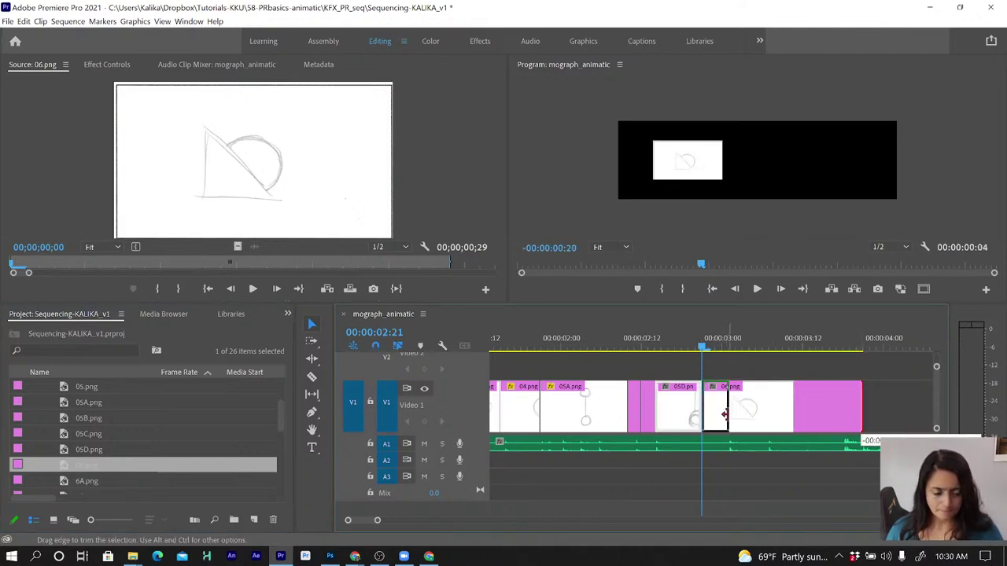
drag(725, 415, 725, 414)
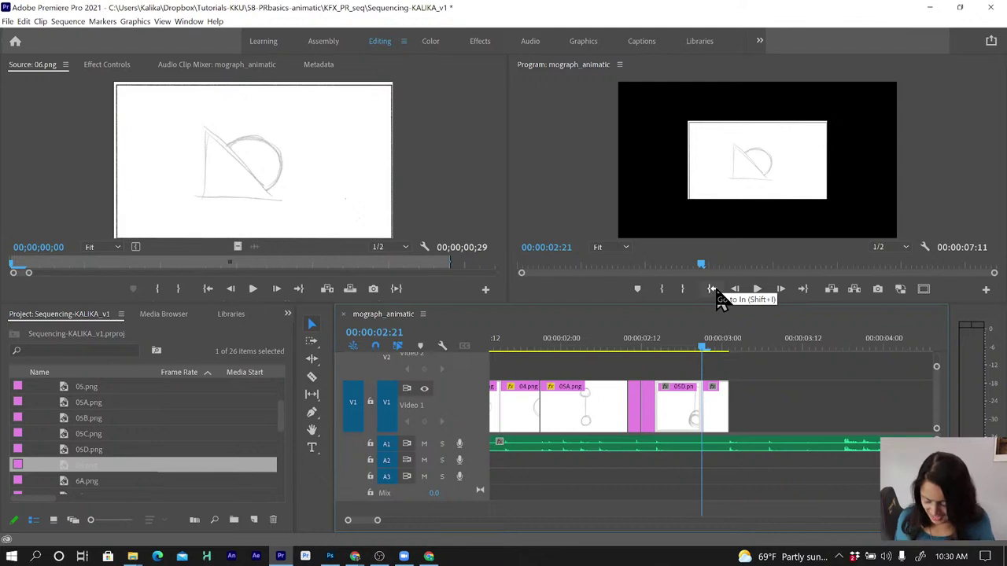
key(Left)
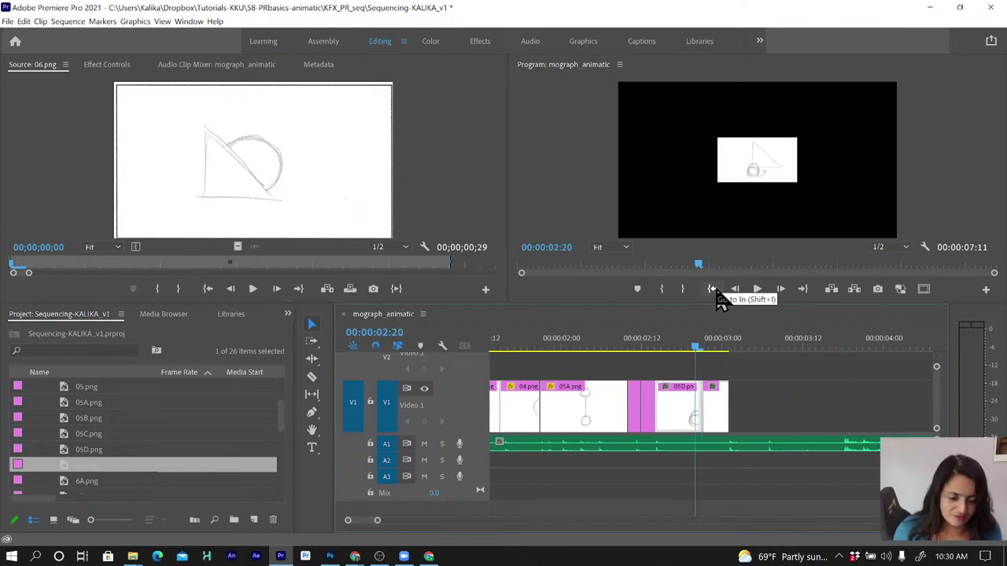
key(Up)
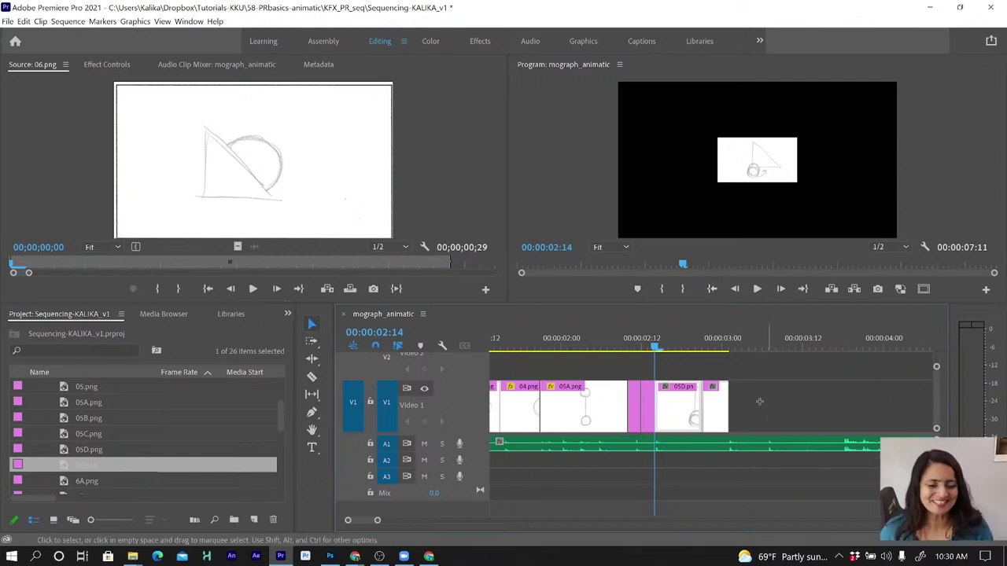
mouse_move(768, 402)
mouse_down()
mouse_move(465, 420)
mouse_move(524, 422)
mouse_up()
Apply Set to Frame Size to the selected V1 clips and the end clips, then return the playhead to 0
right_click(549, 421)
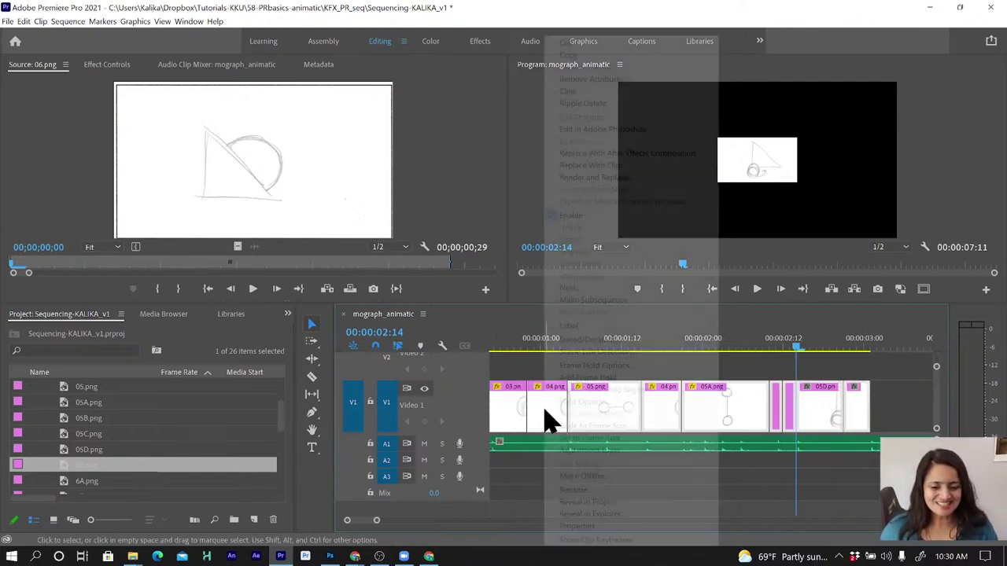
click(592, 437)
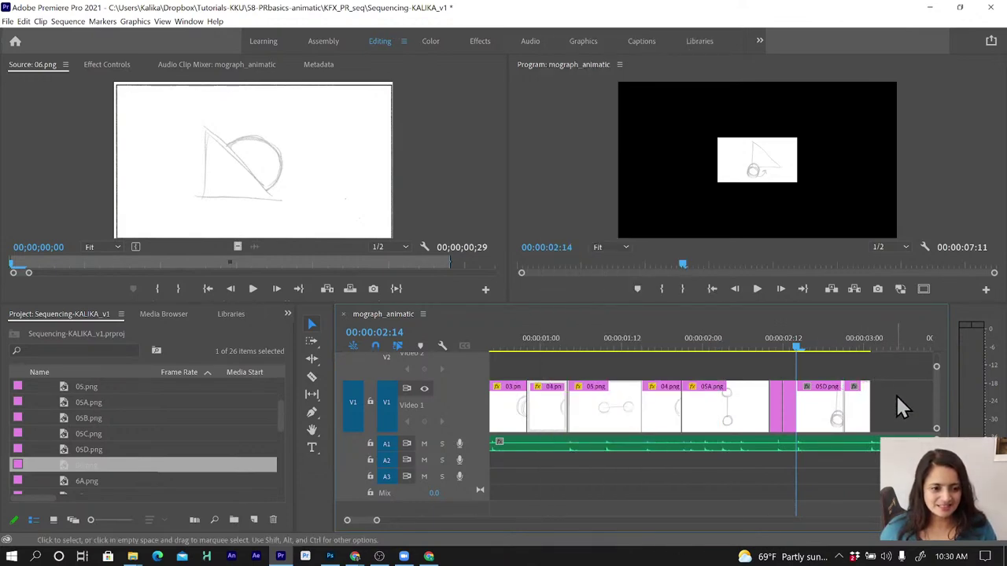
drag(895, 395, 780, 411)
right_click(827, 416)
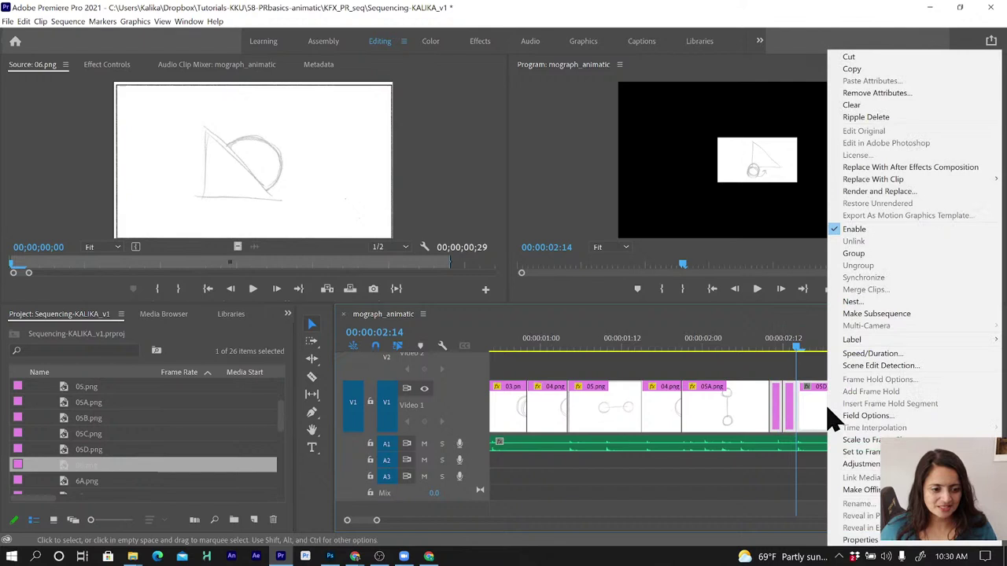
click(856, 450)
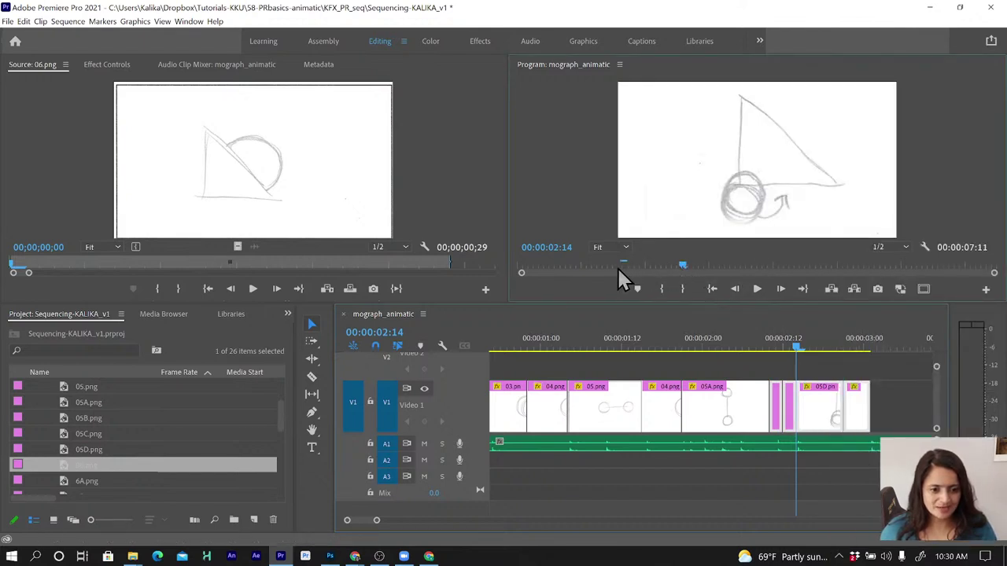
drag(682, 265, 494, 272)
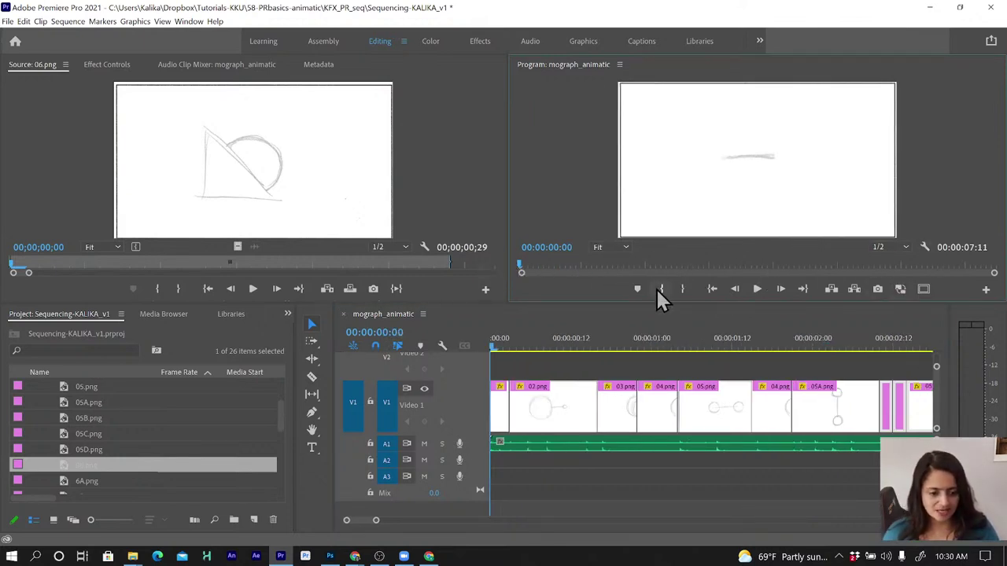
click(755, 290)
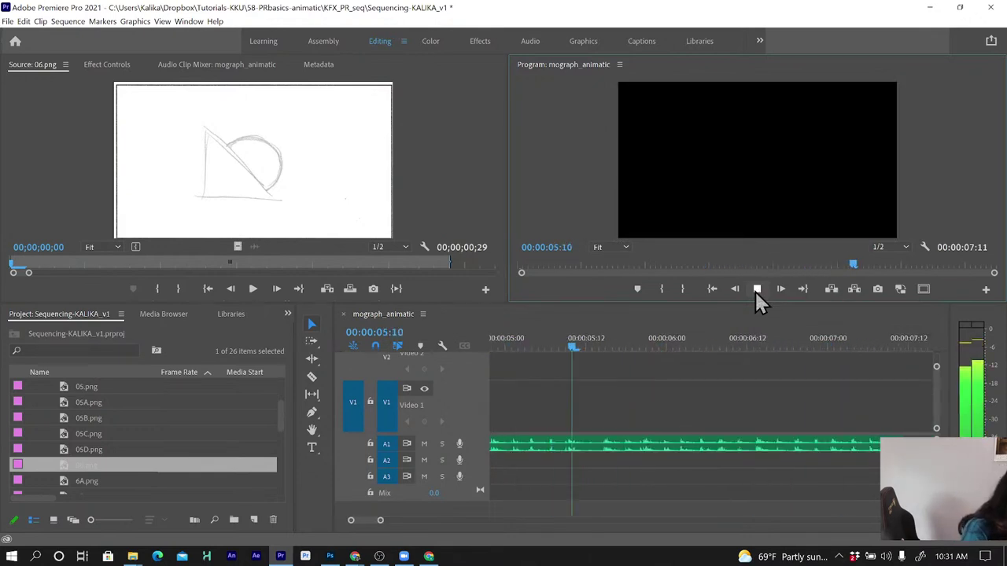
click(756, 294)
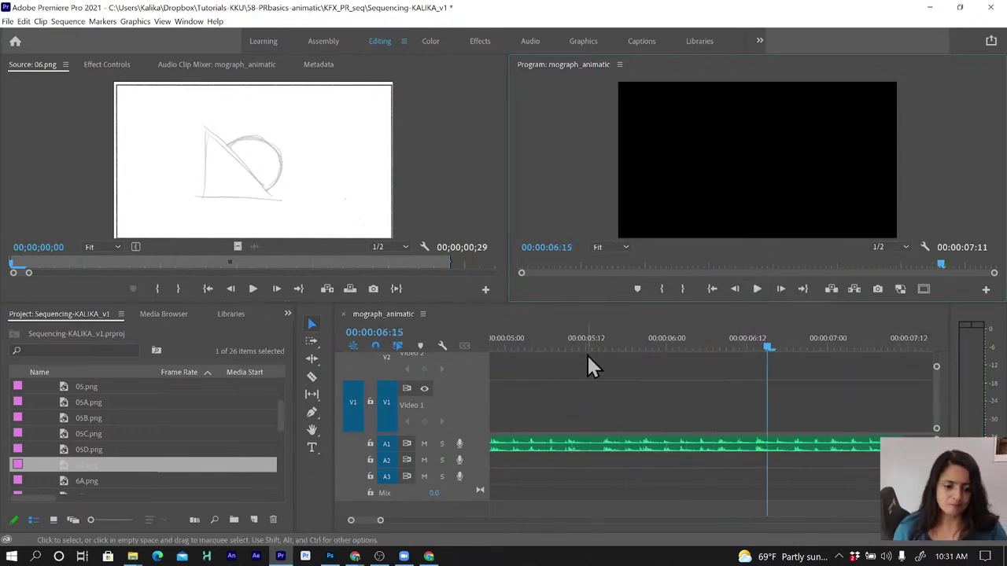
scroll(597, 365, up, 5)
scroll(595, 353, up, 2)
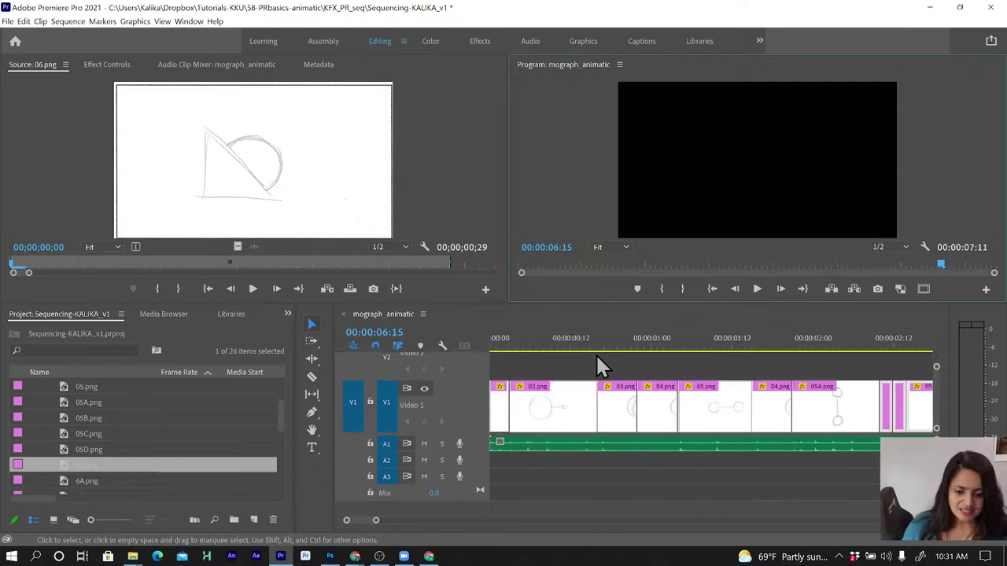
click(495, 346)
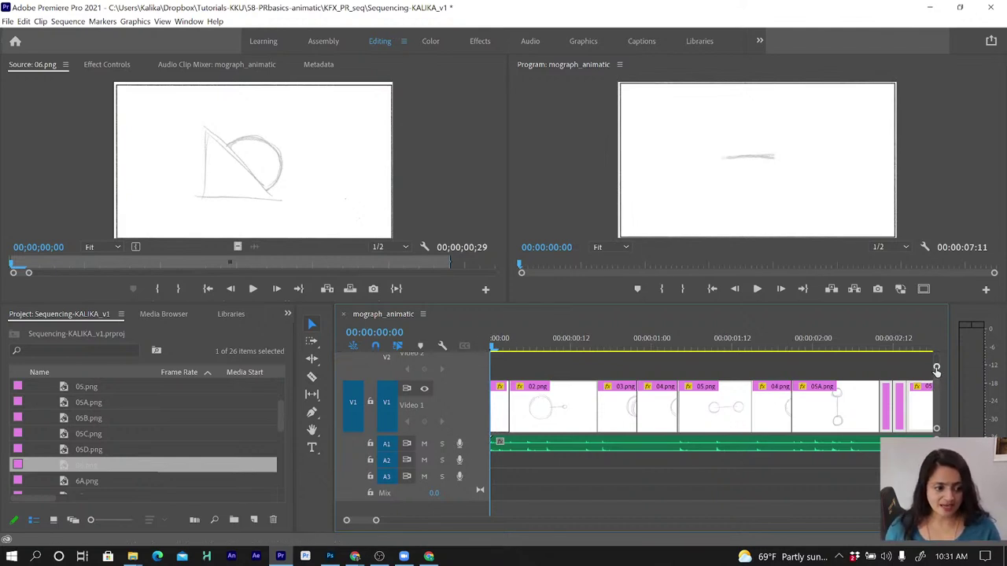
Collapse the Mograph_animatic and sound folders in the Project panel
drag(936, 367, 936, 366)
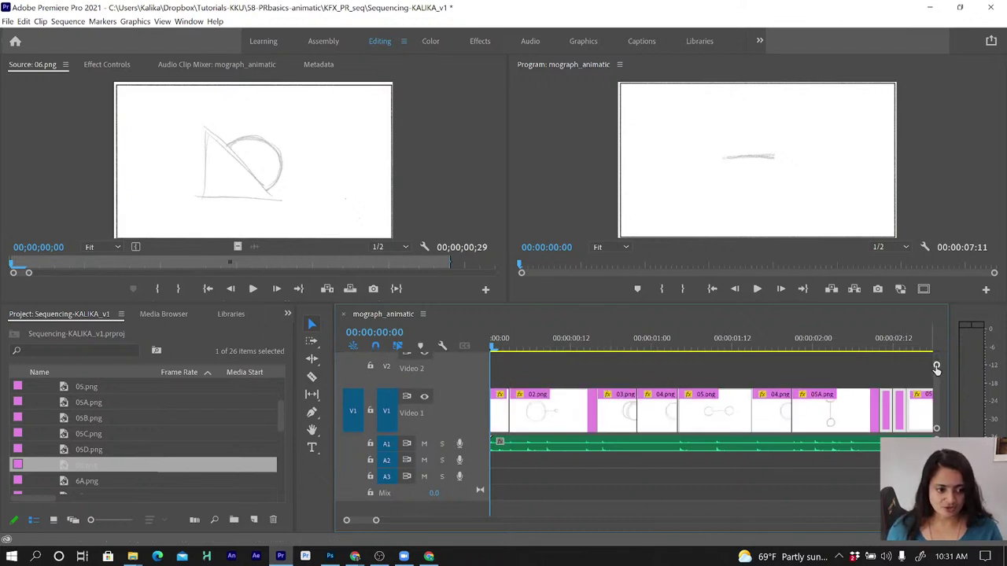
drag(936, 366, 936, 364)
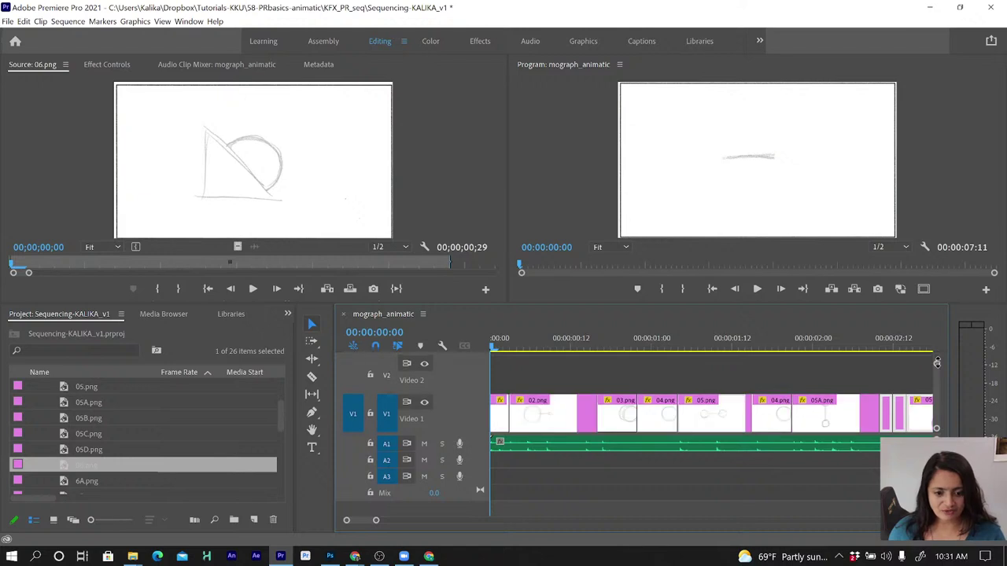
drag(936, 366, 937, 358)
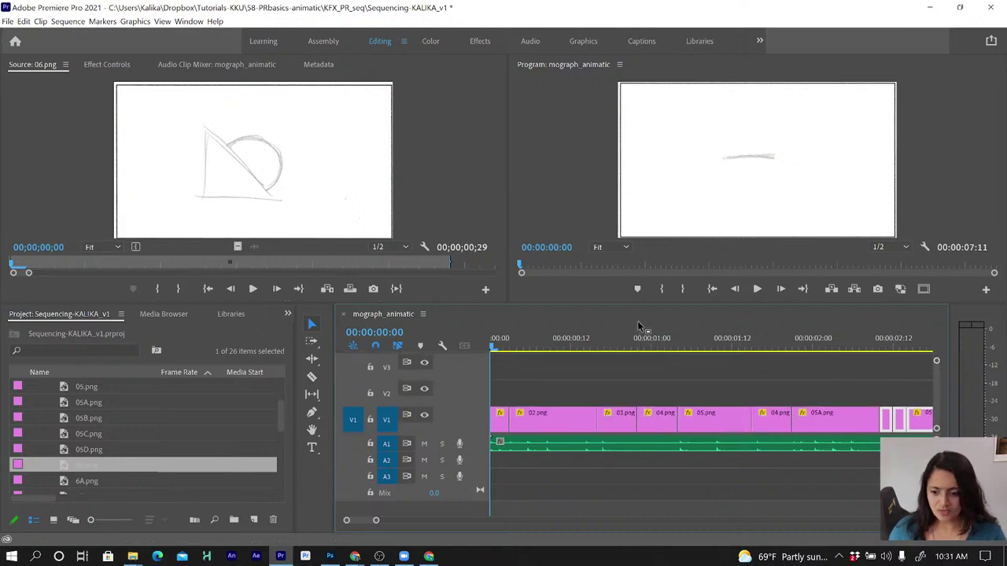
scroll(71, 437, up, 2)
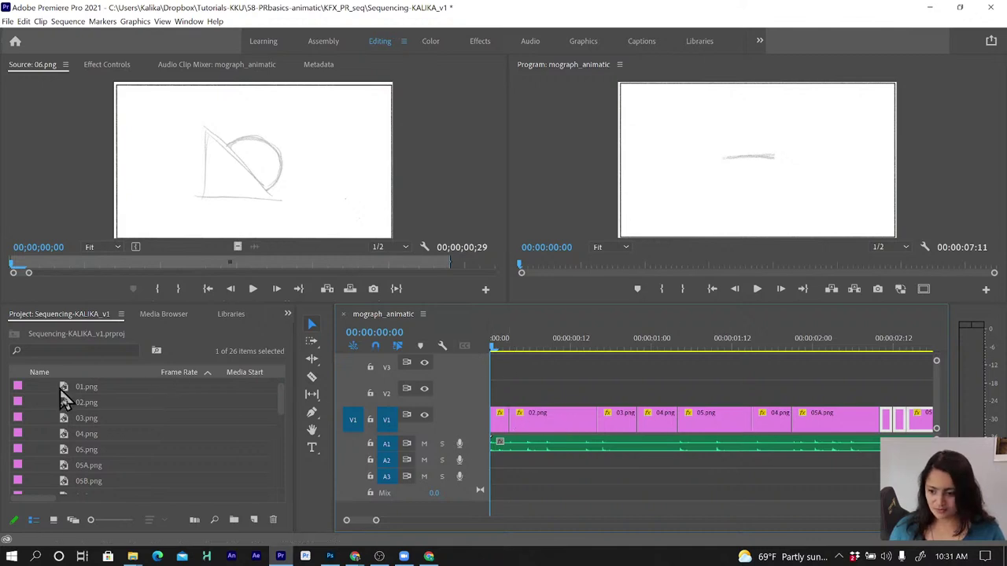
scroll(69, 393, up, 1)
click(35, 386)
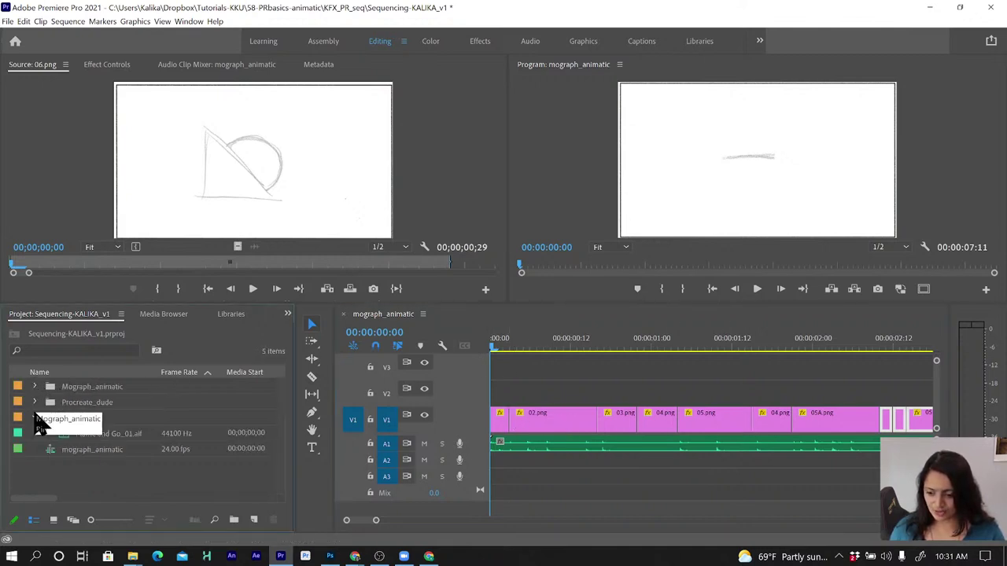
click(33, 418)
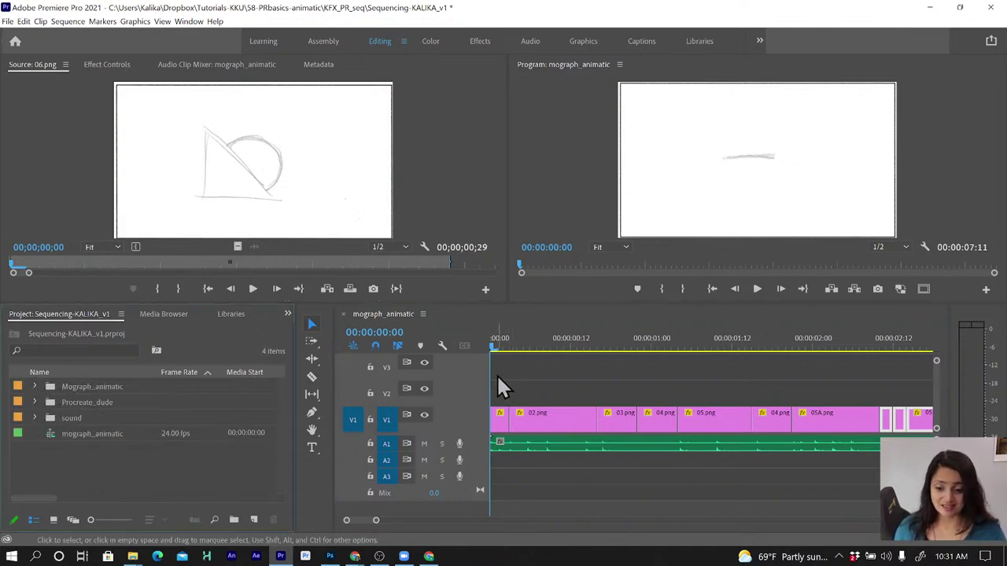
Add a '01' text title near the bottom-right corner of the frame
click(312, 447)
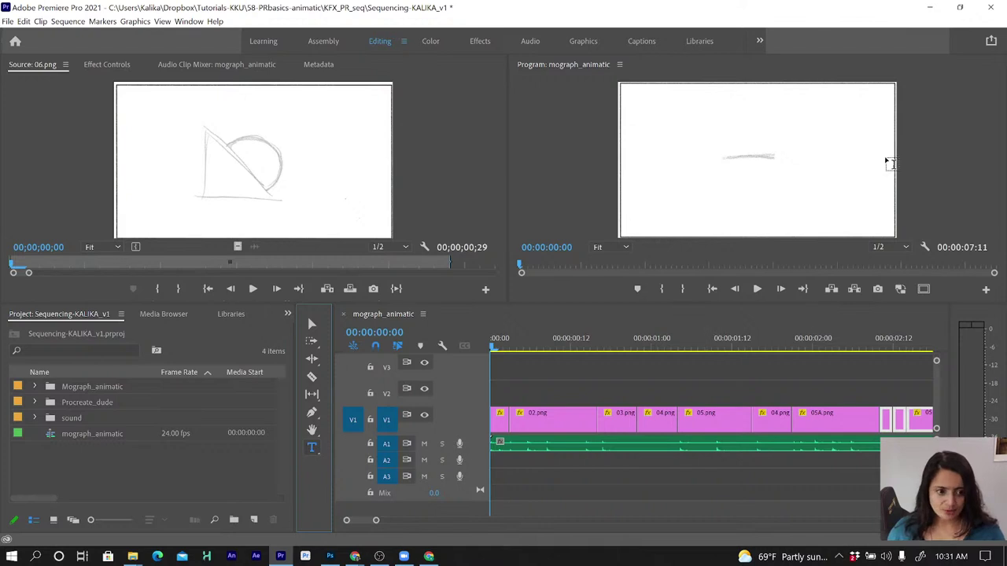
click(849, 218)
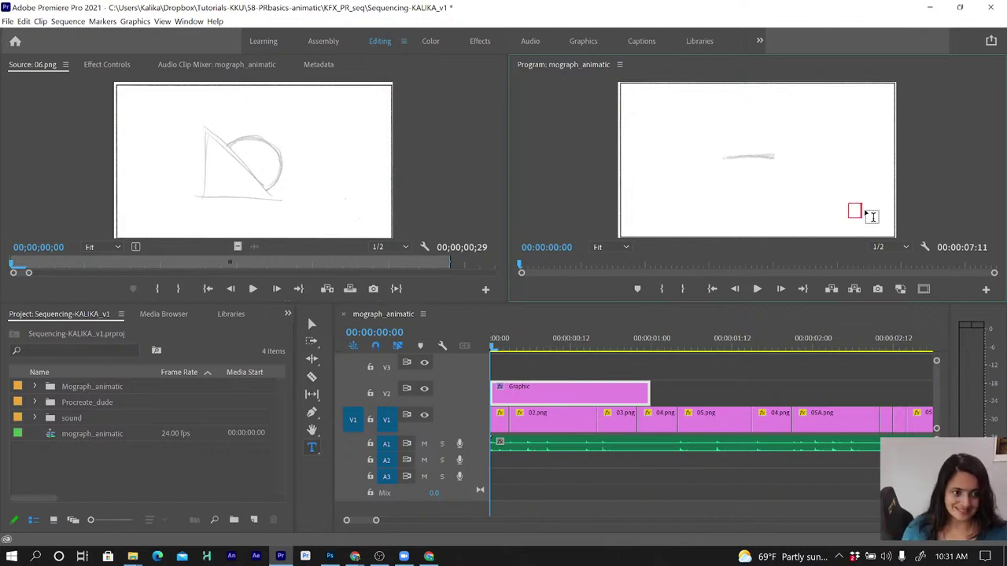
text(01)
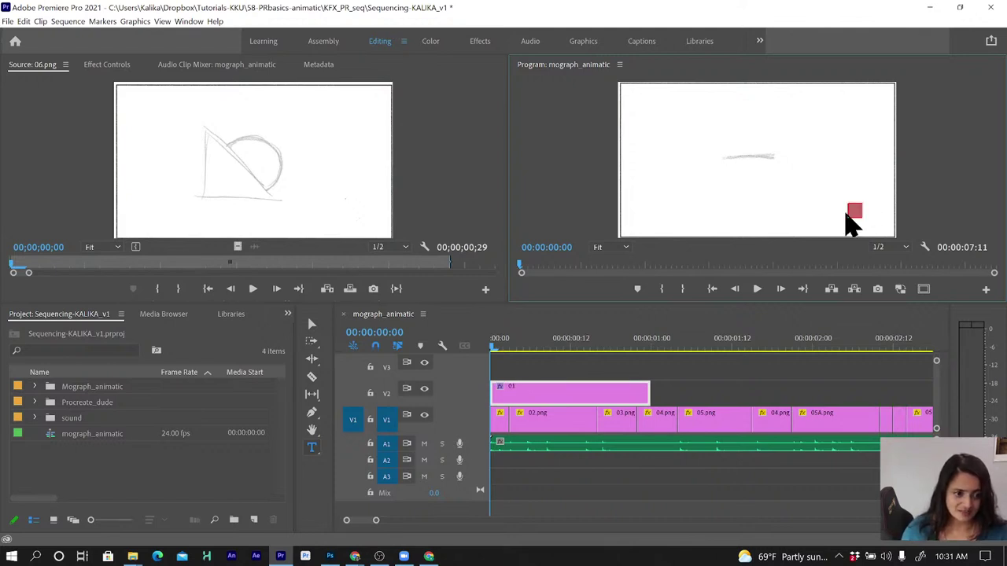
Change the 01 text fill from white to black in Effect Controls
click(96, 63)
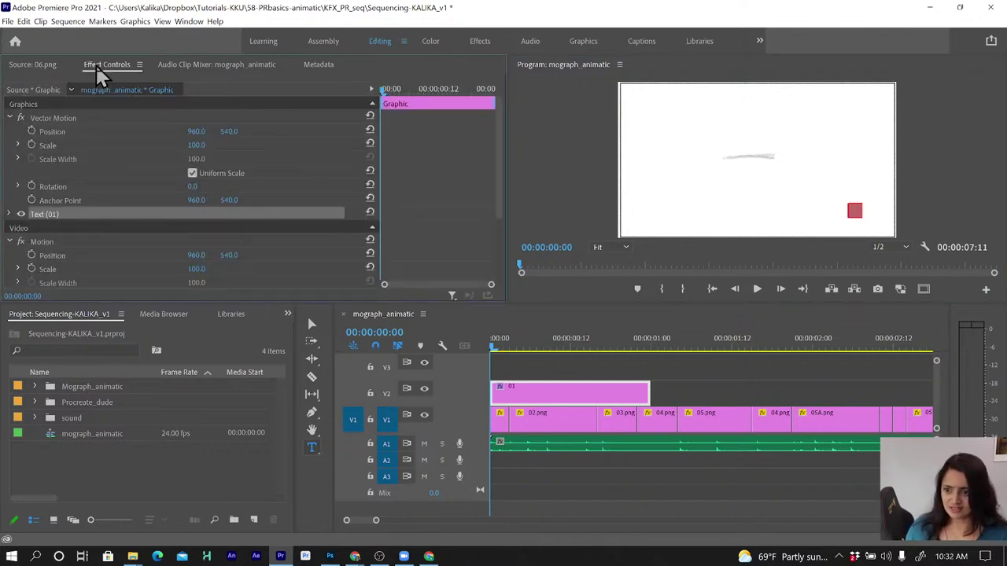
click(11, 214)
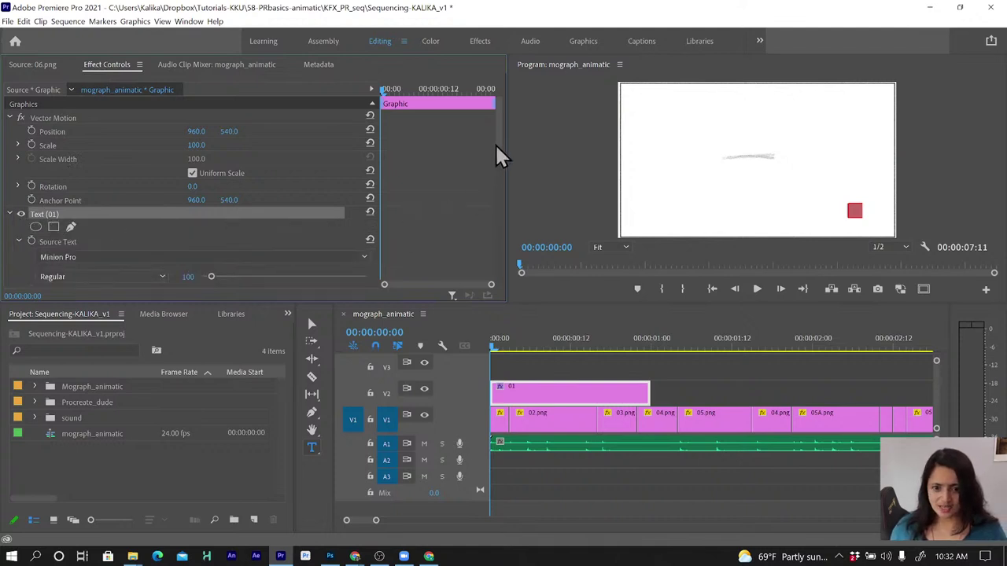
drag(497, 143, 499, 197)
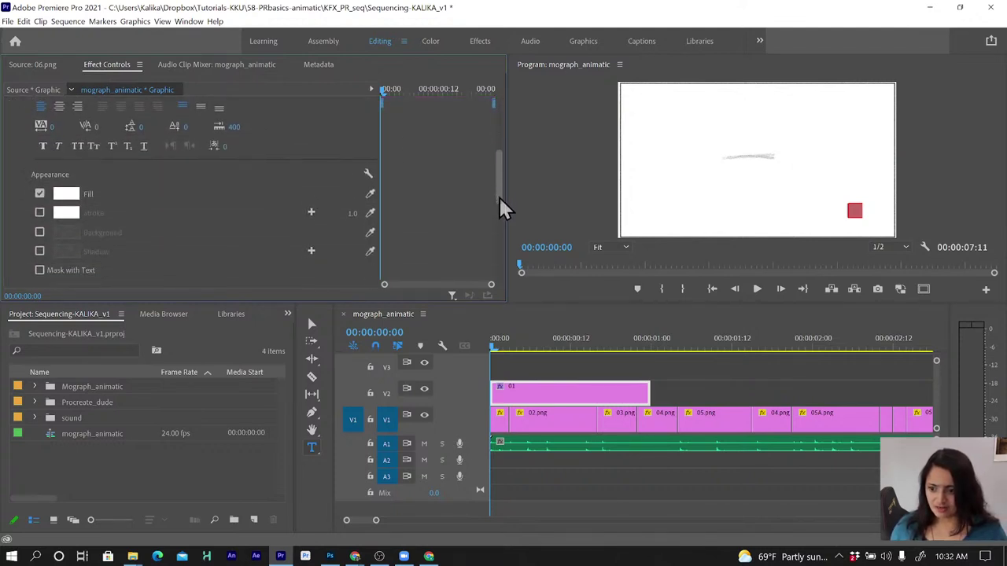
click(70, 194)
drag(373, 202, 340, 197)
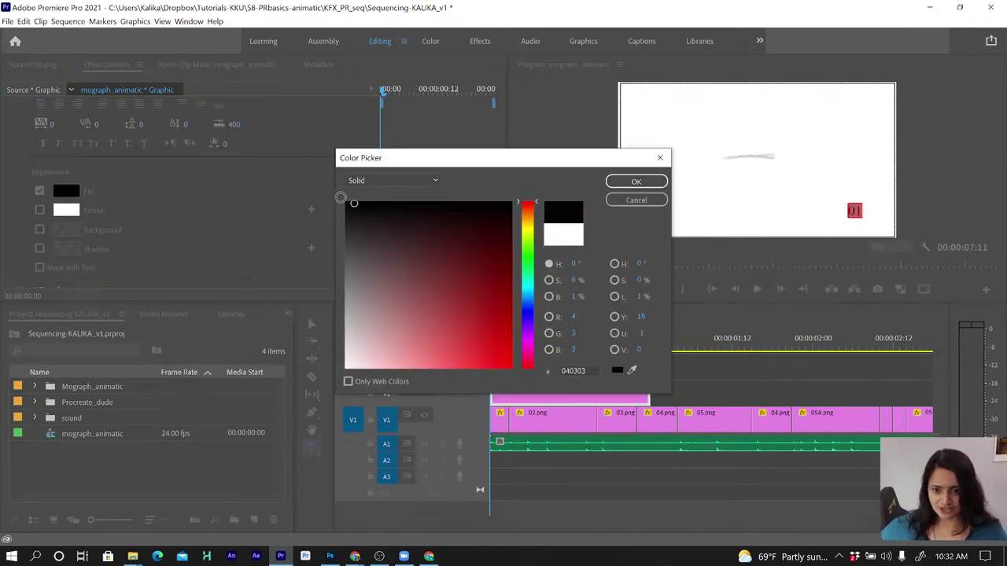
click(637, 183)
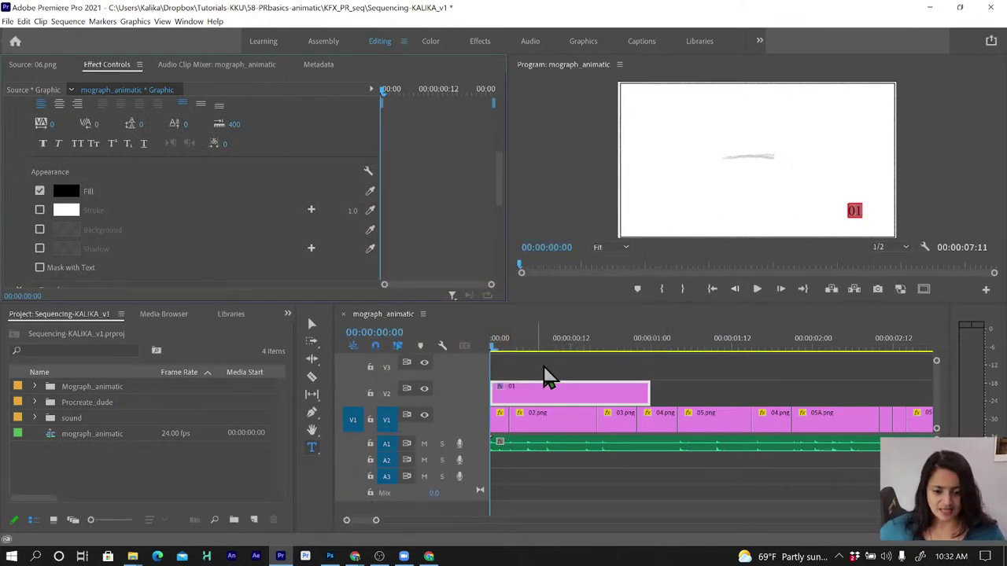
click(520, 346)
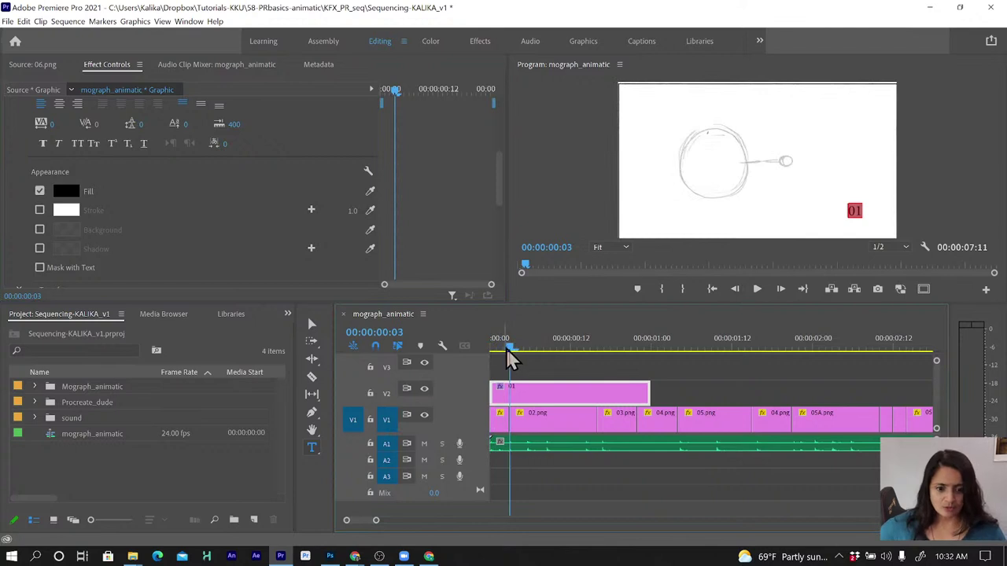
Trim the 01 title to three frames, Alt-drag a copy, and extend clip 01 to the V1 frames' end
drag(506, 350, 471, 349)
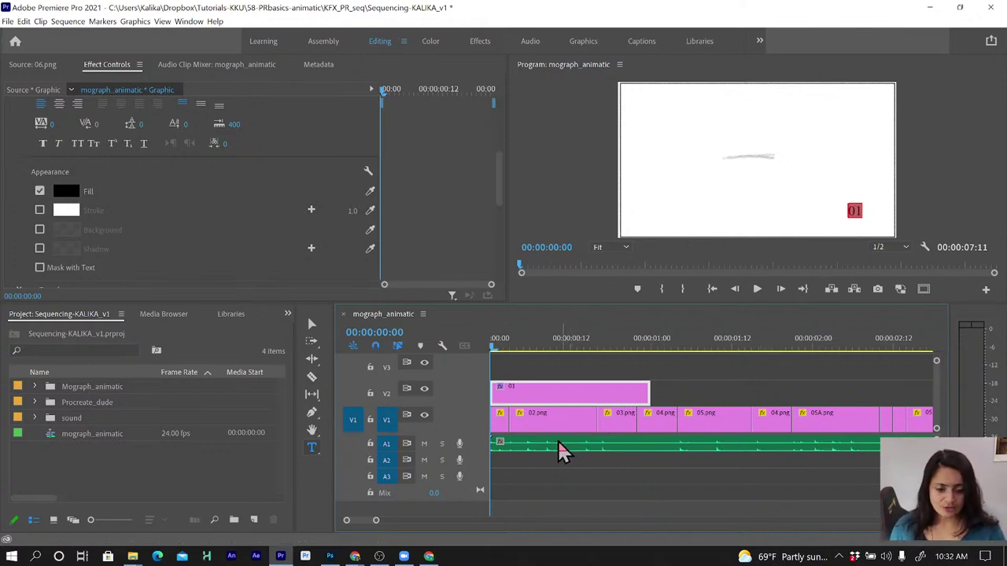
drag(654, 393, 511, 400)
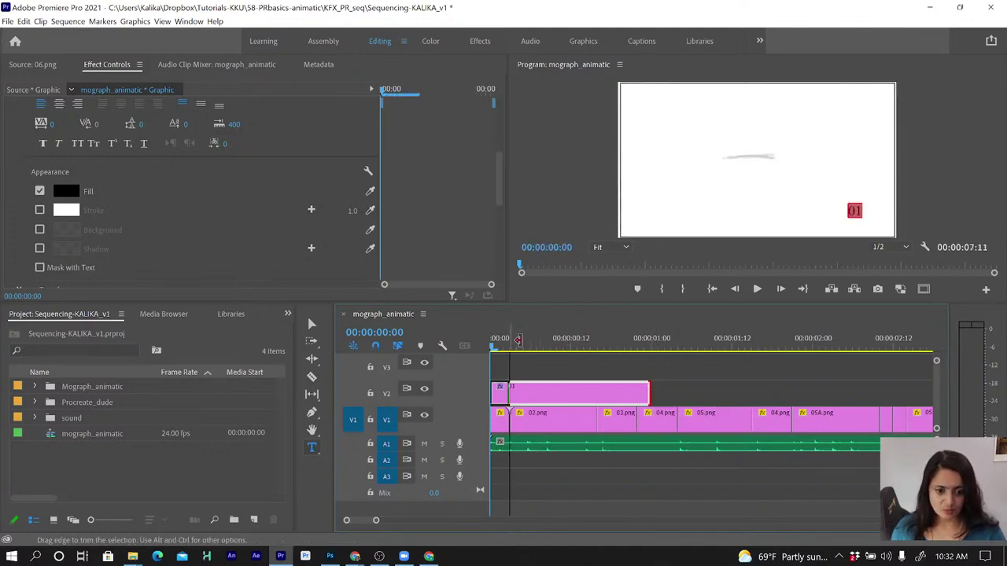
click(512, 346)
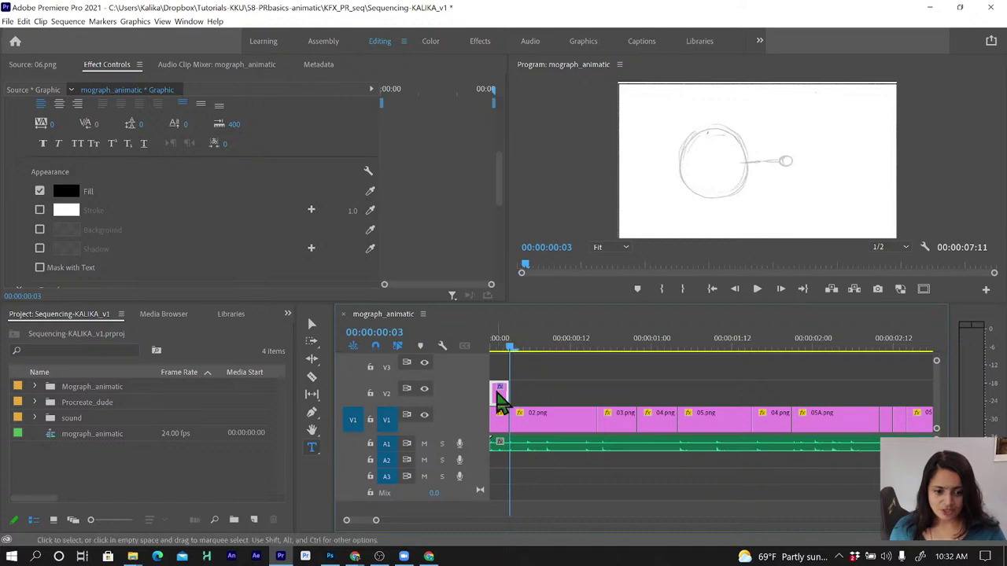
click(311, 326)
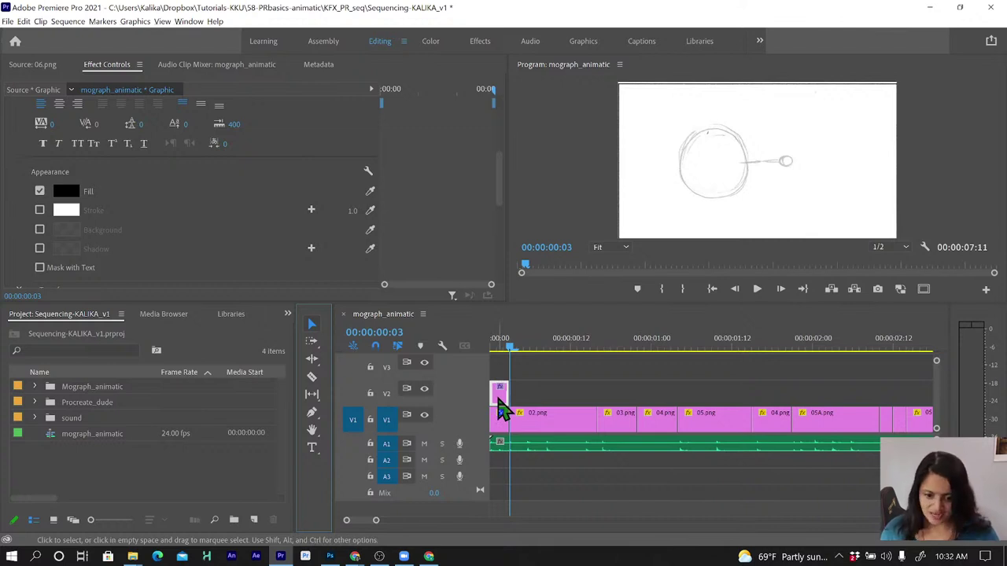
drag(499, 399, 595, 388)
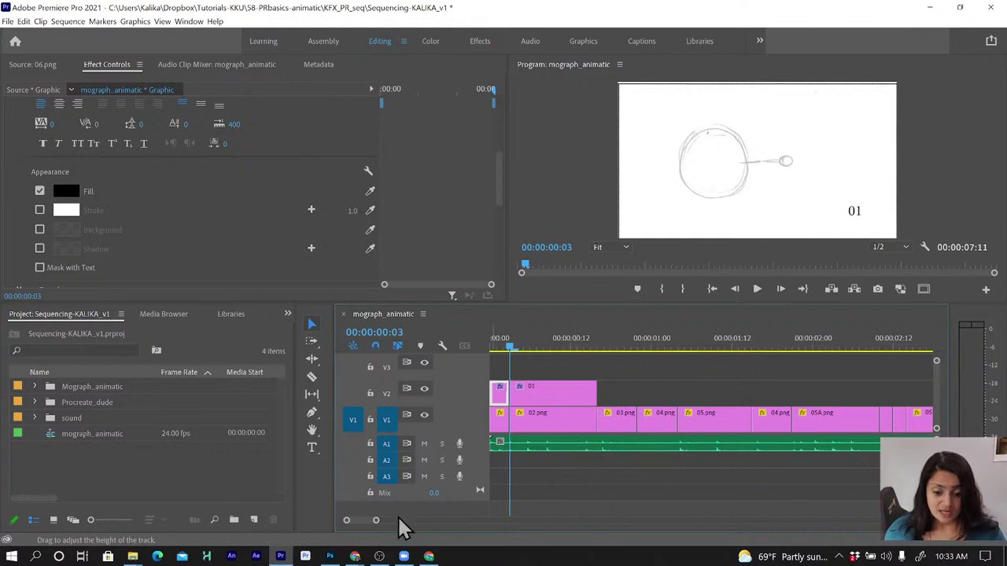
drag(377, 522, 394, 524)
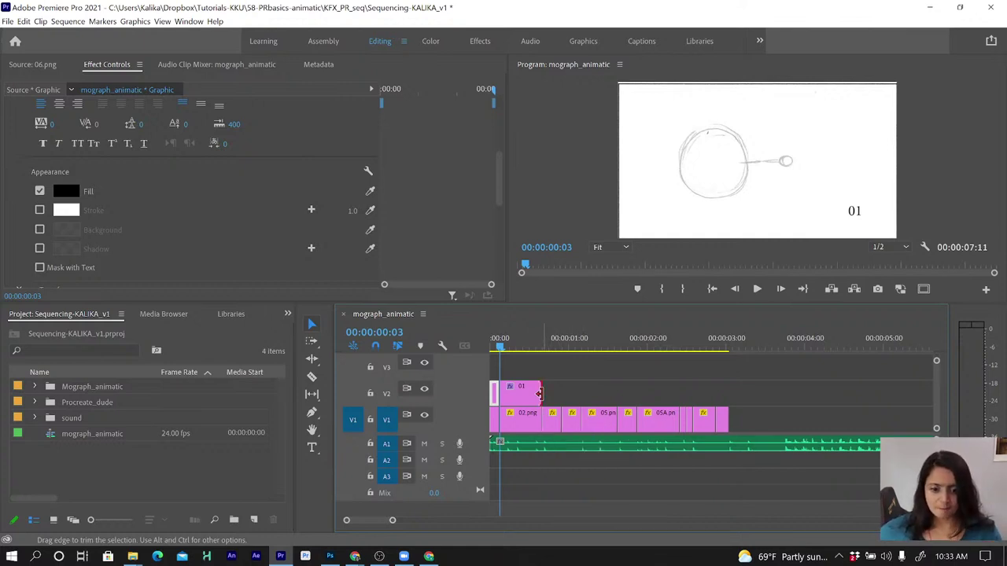
drag(539, 393, 723, 395)
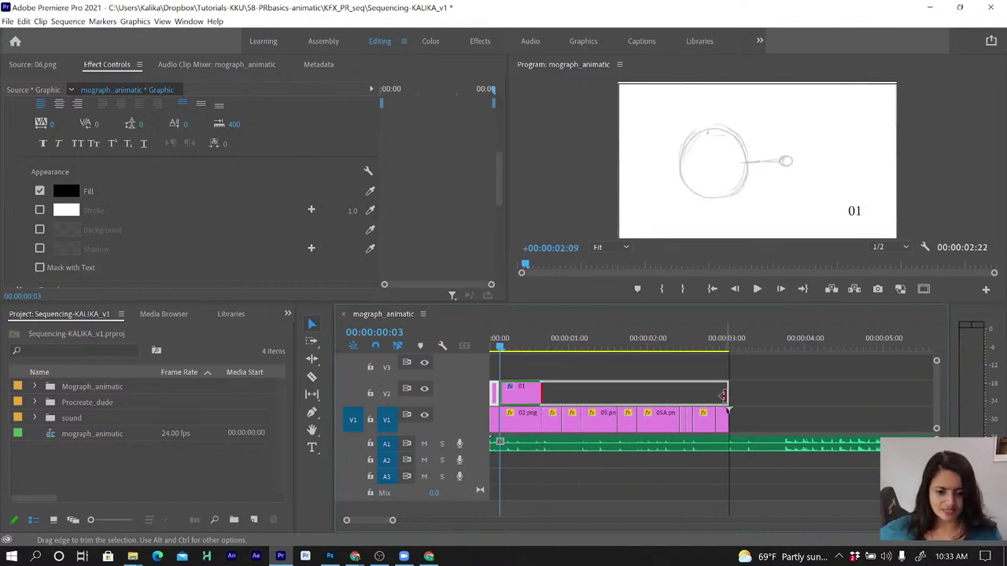
Razor-cut the 01 title clip at each of the eight V1 drawing boundaries
click(311, 376)
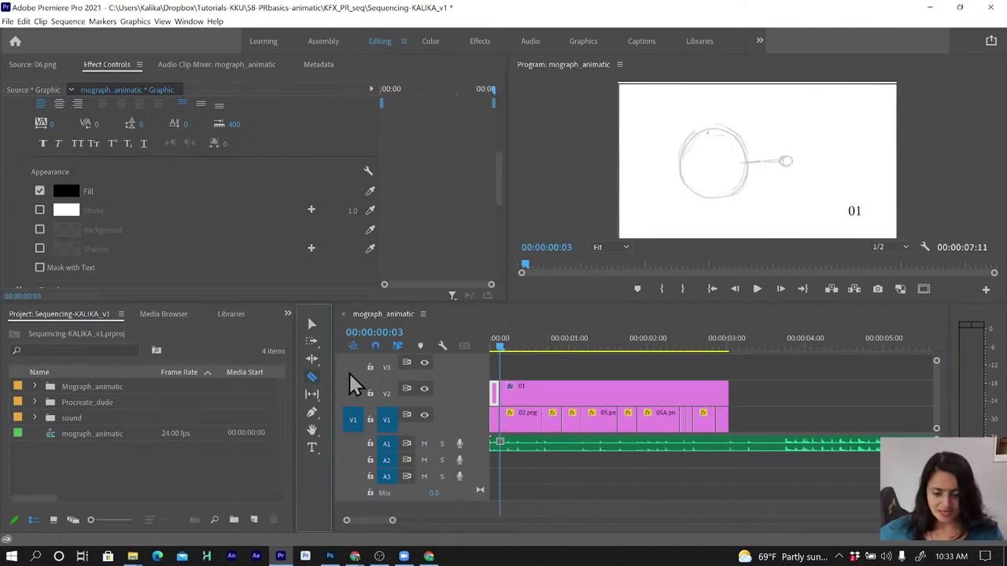
click(543, 395)
click(563, 396)
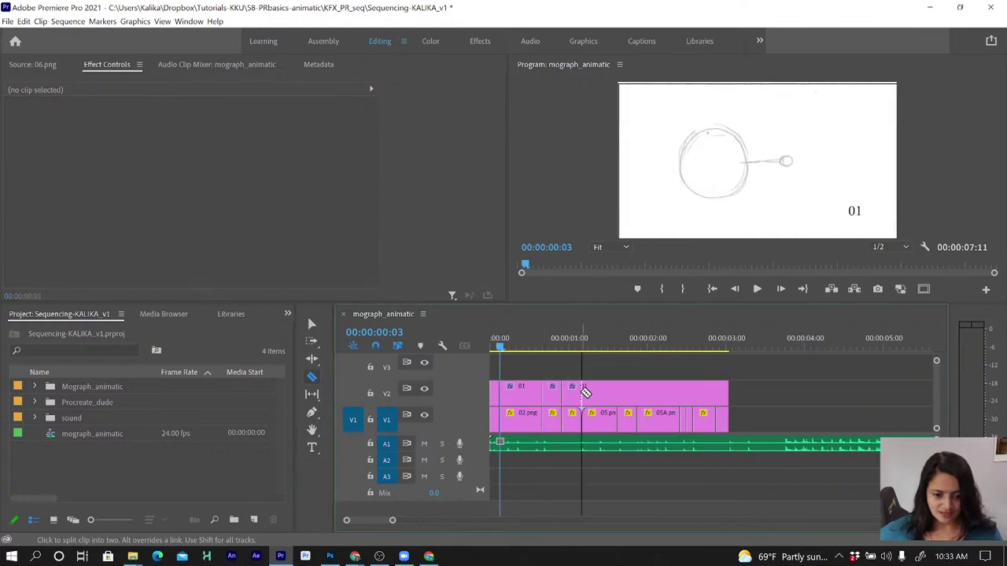
click(582, 393)
click(619, 393)
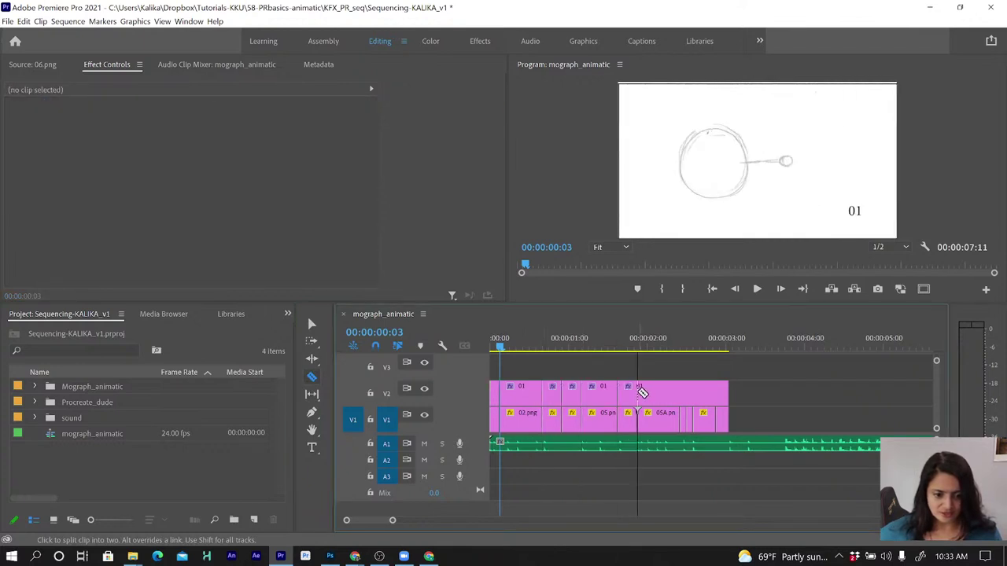
click(638, 393)
click(688, 394)
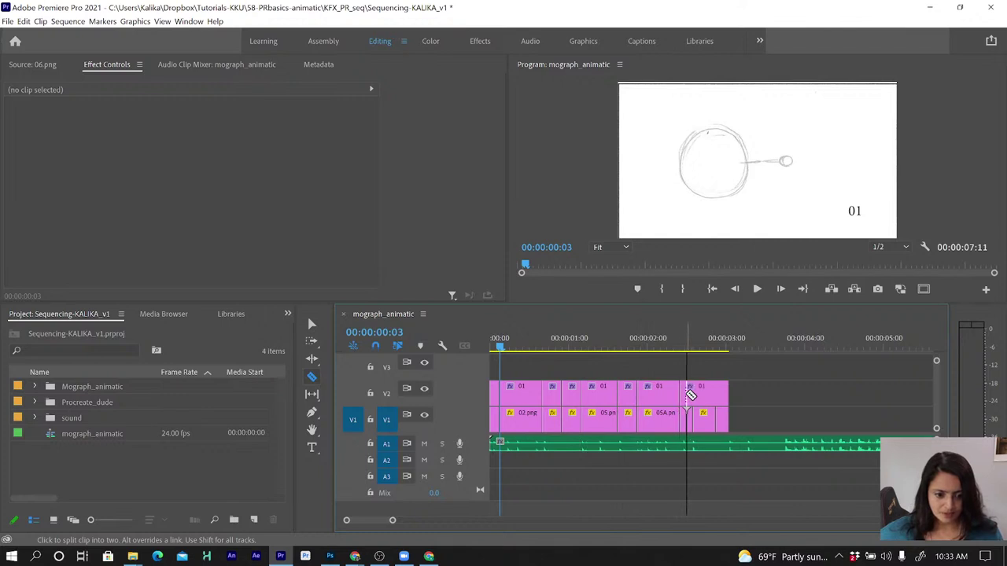
click(698, 393)
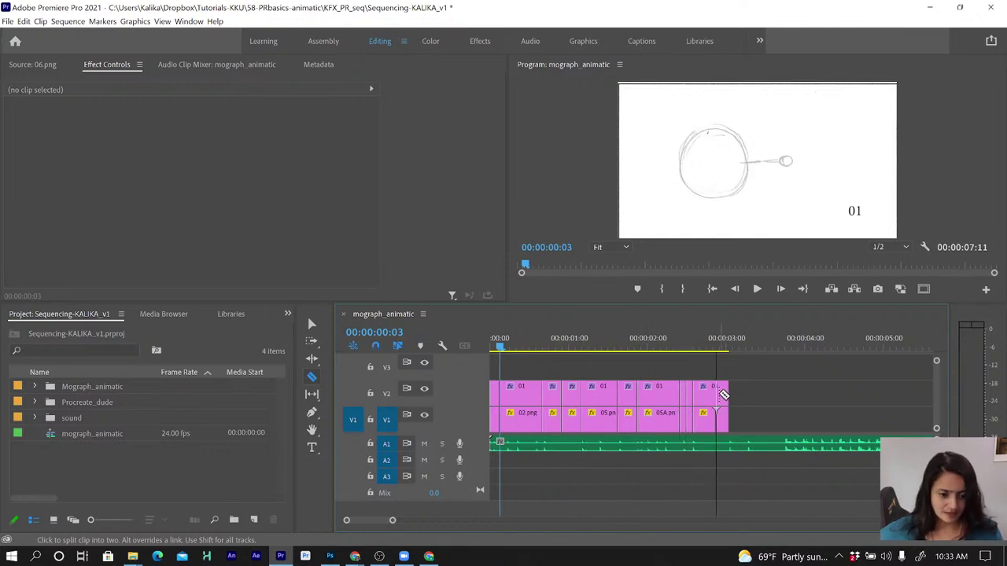
click(716, 394)
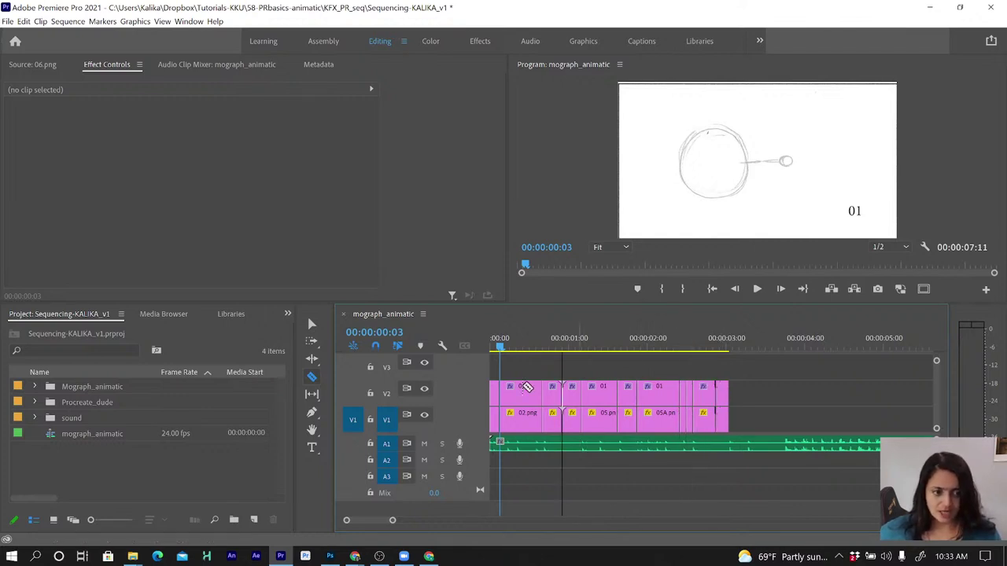
click(309, 447)
Relabel the first V2 title piece from 01 to 02
click(515, 347)
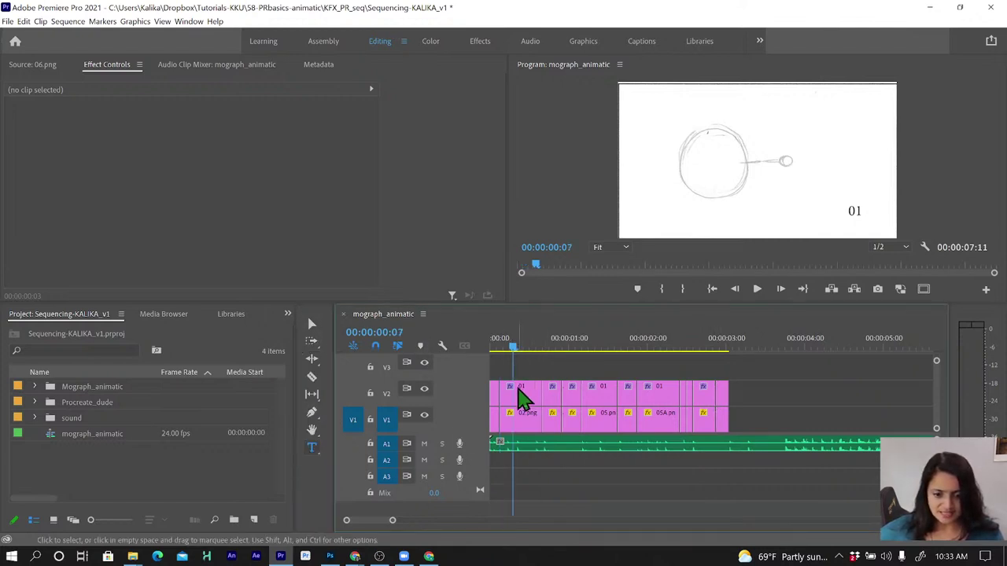
click(521, 393)
click(854, 210)
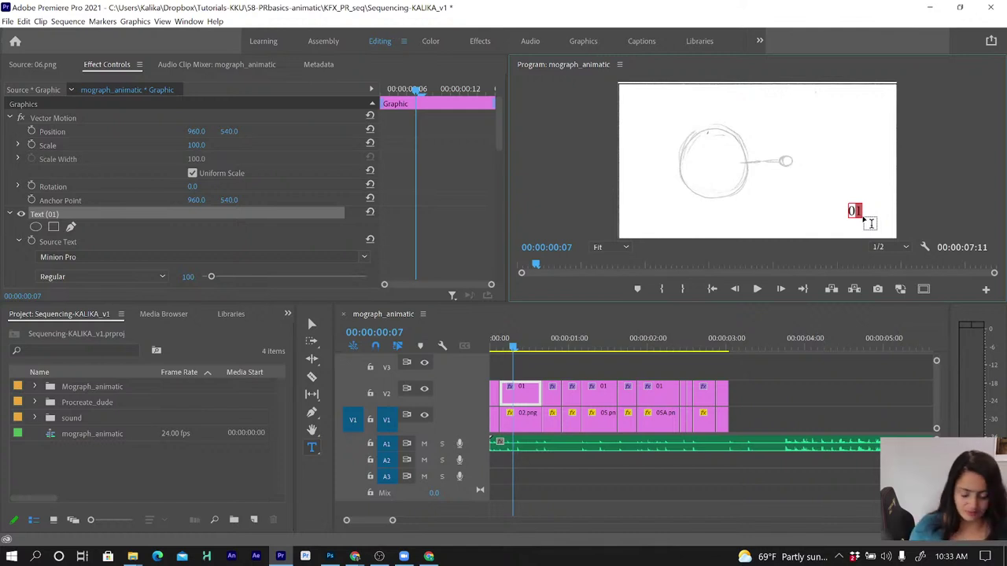
text(02)
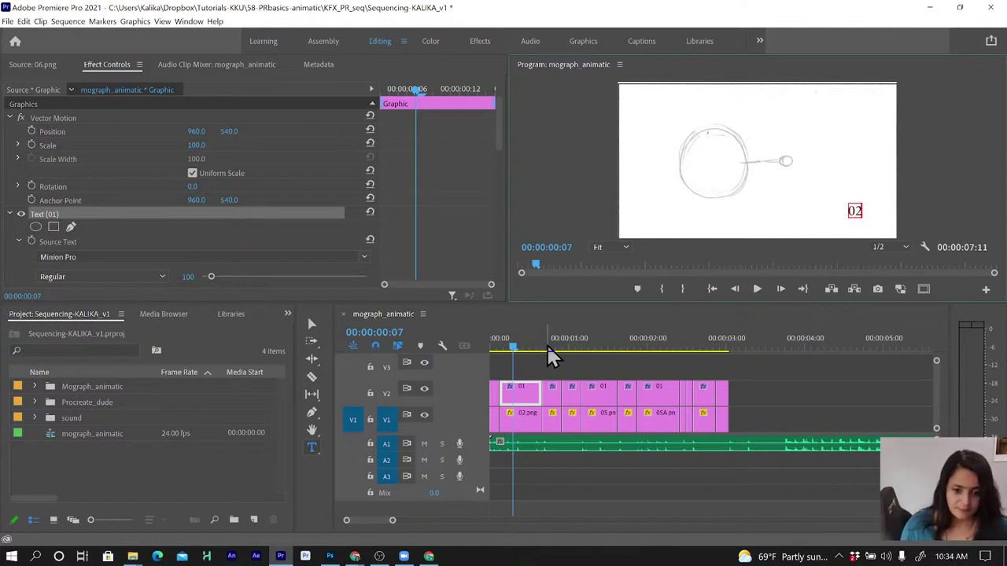
Relabel the next two title pieces as 03 and 04
click(546, 343)
click(551, 396)
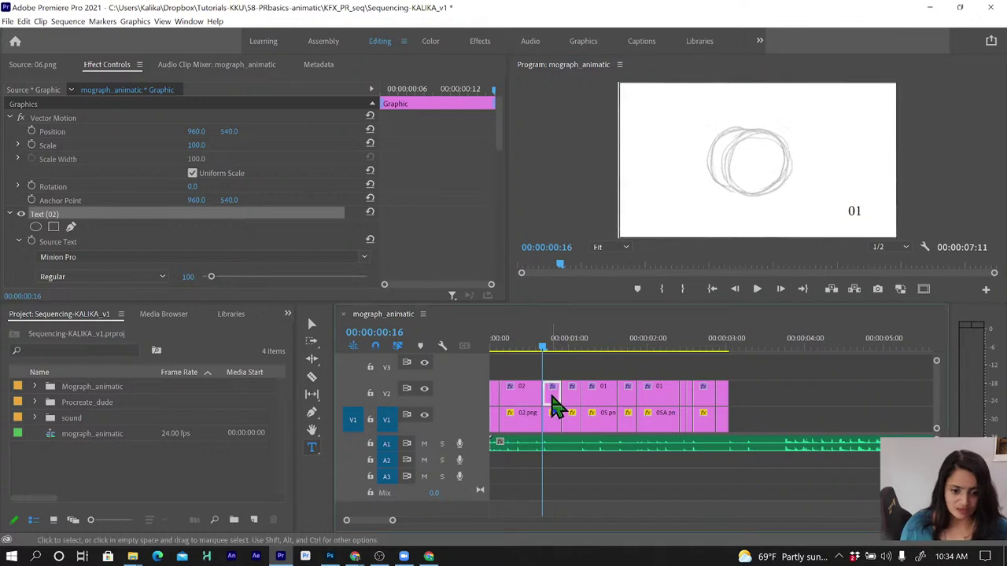
click(856, 210)
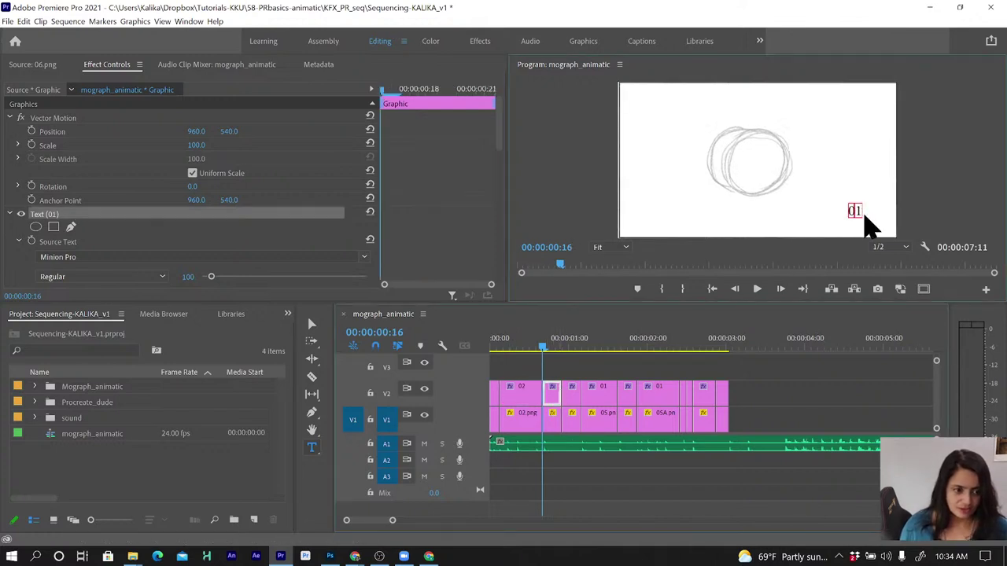
key(ctrl+a)
text(03)
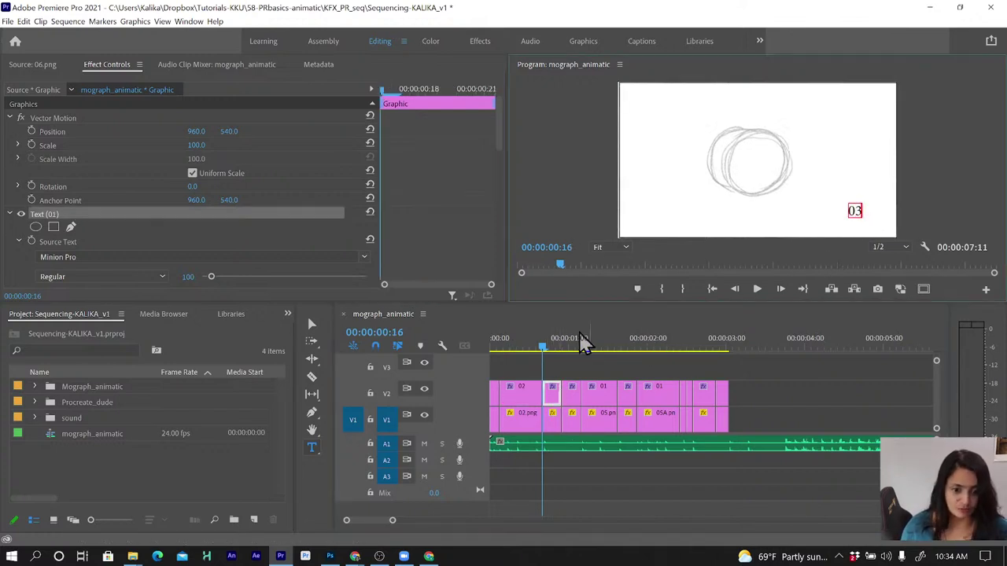
click(561, 347)
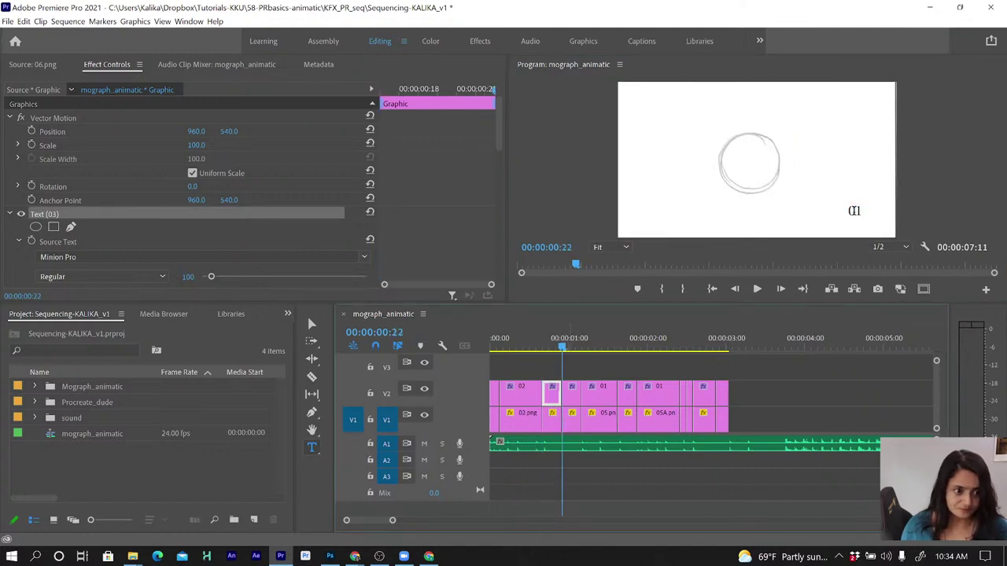
key(ctrl+a)
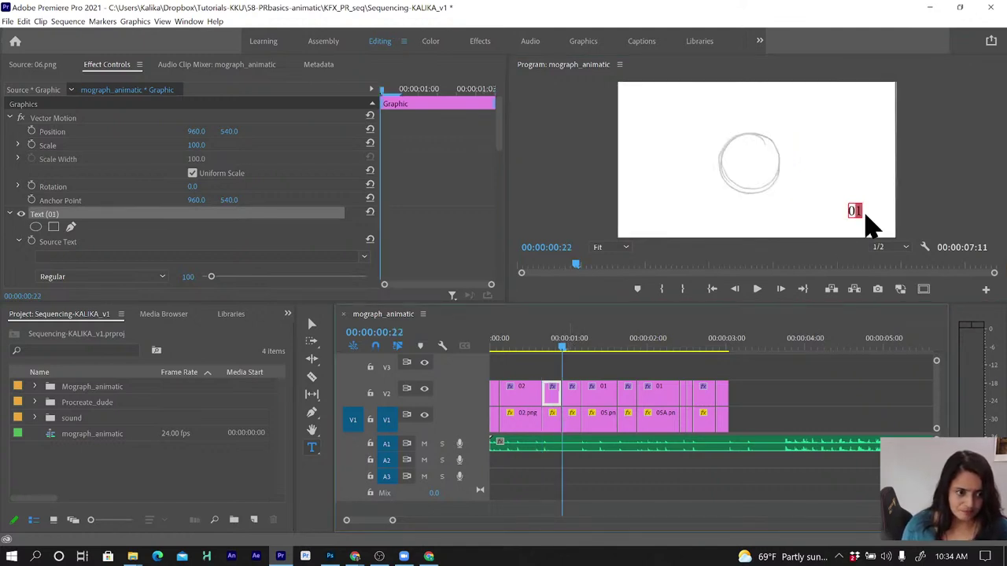
text(04)
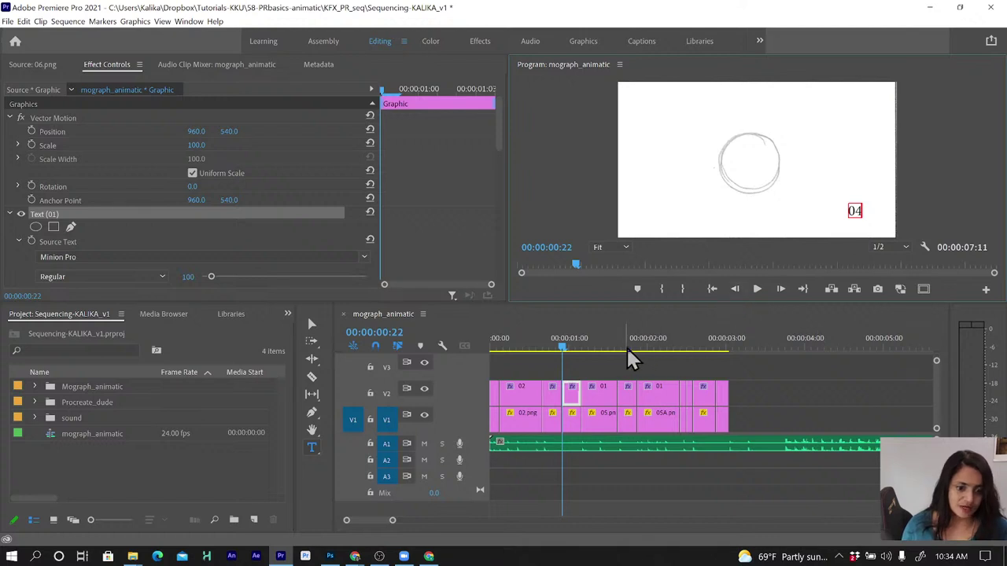
Select the 01 label at 1:09, then open 04.png from the 1:15 drawing in the Source monitor
click(597, 346)
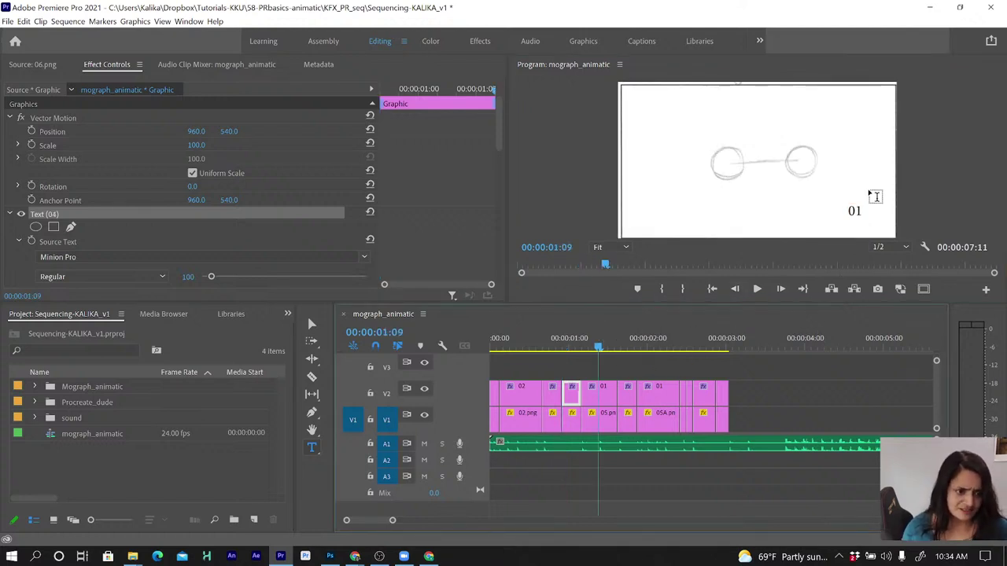
click(858, 211)
double_click(864, 211)
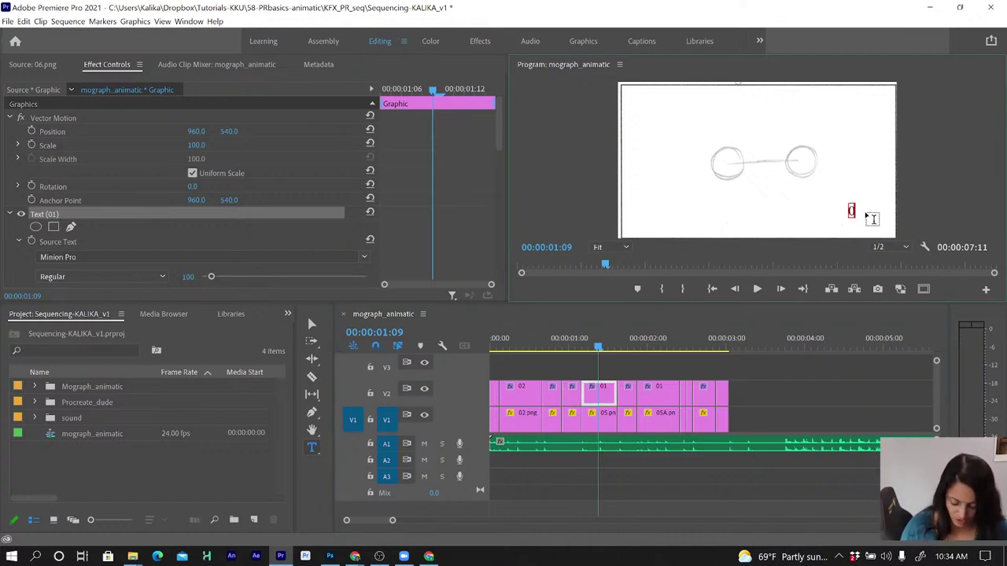
text(5)
click(573, 349)
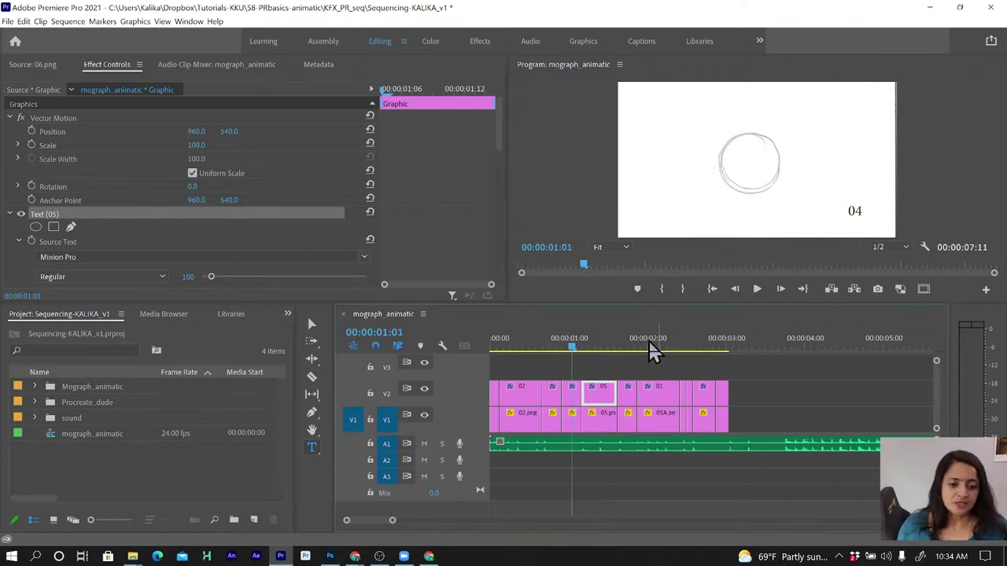
click(618, 347)
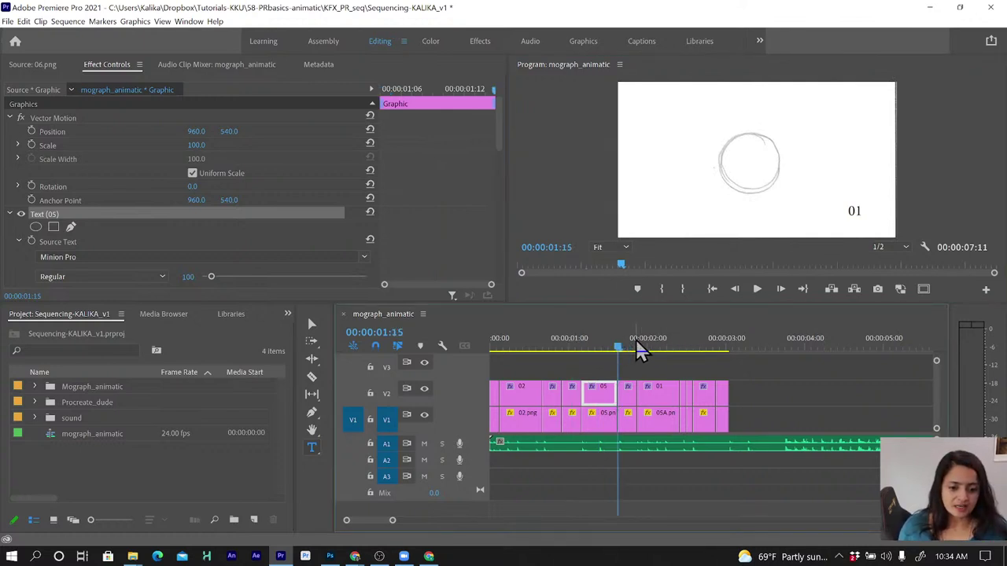
double_click(626, 428)
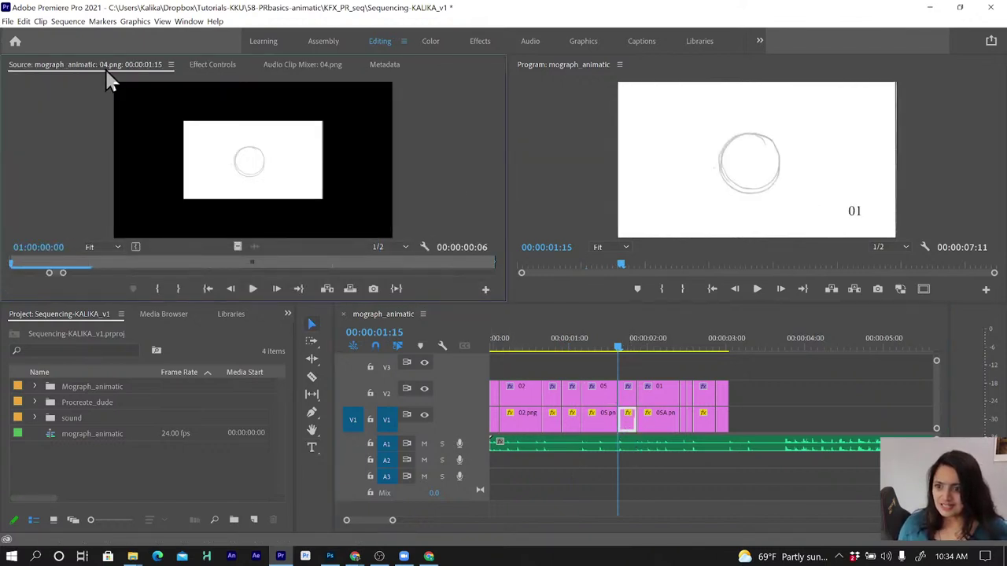
Relabel the title over the drawing at 1:21 as 05A
click(854, 210)
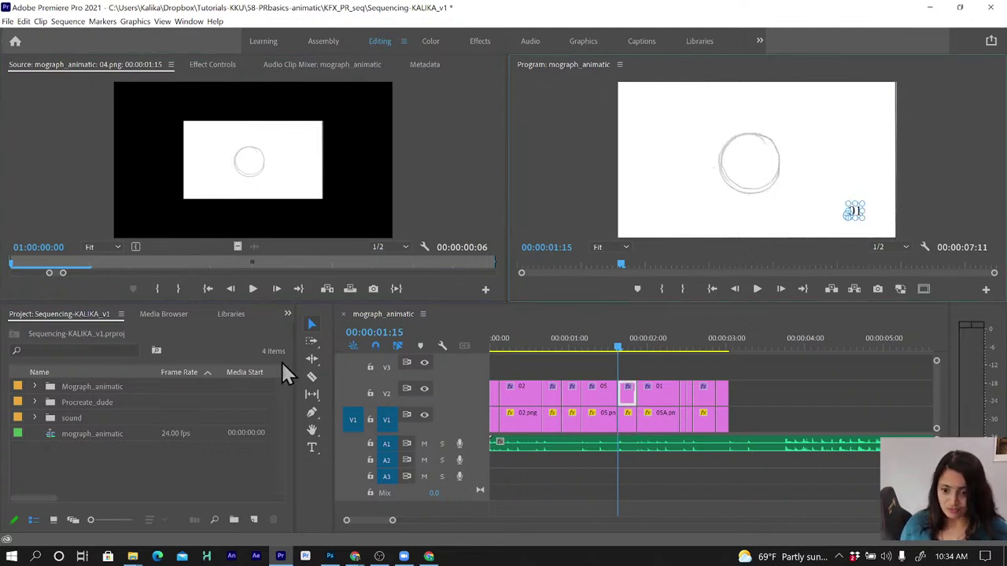
click(312, 447)
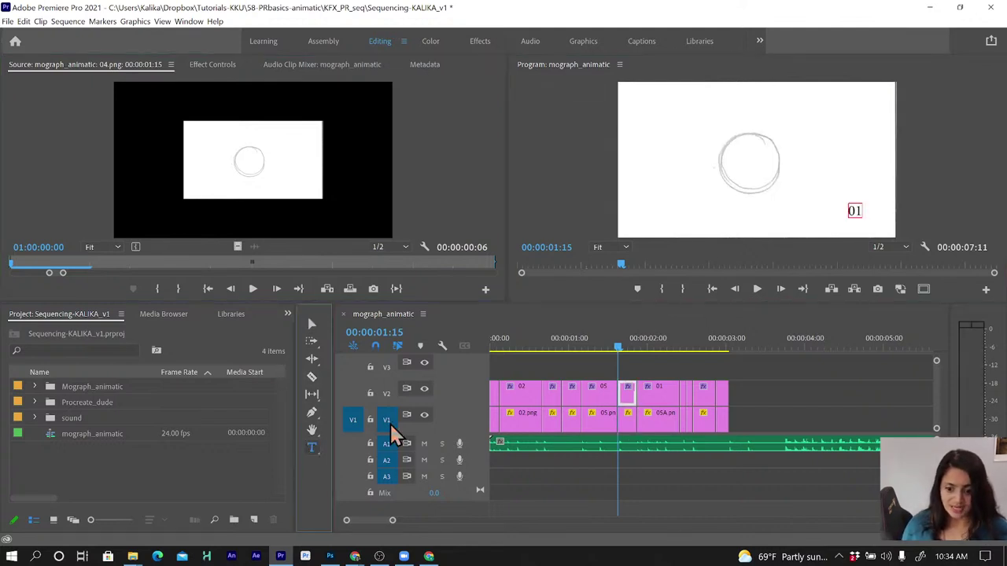
double_click(855, 210)
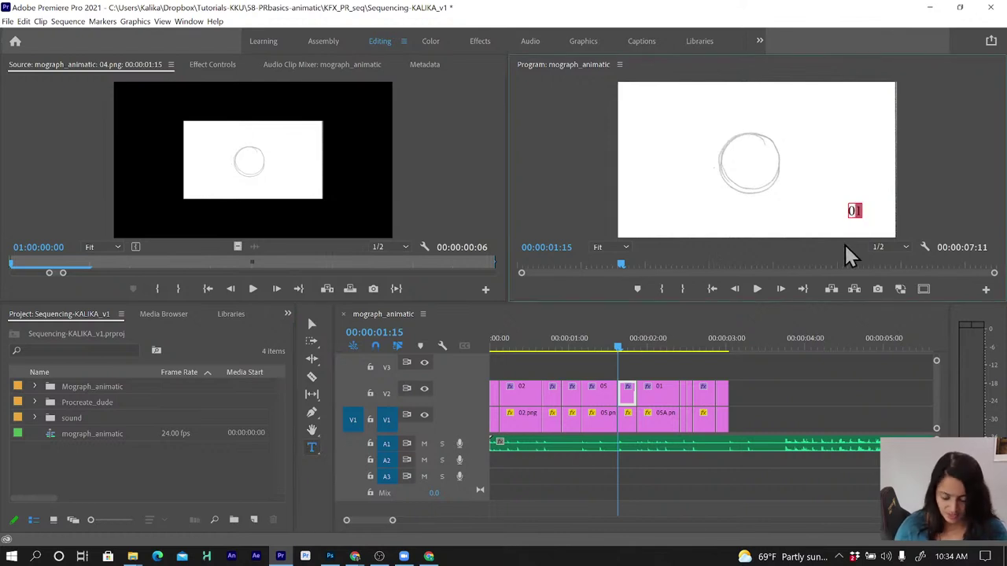
text(04)
click(637, 339)
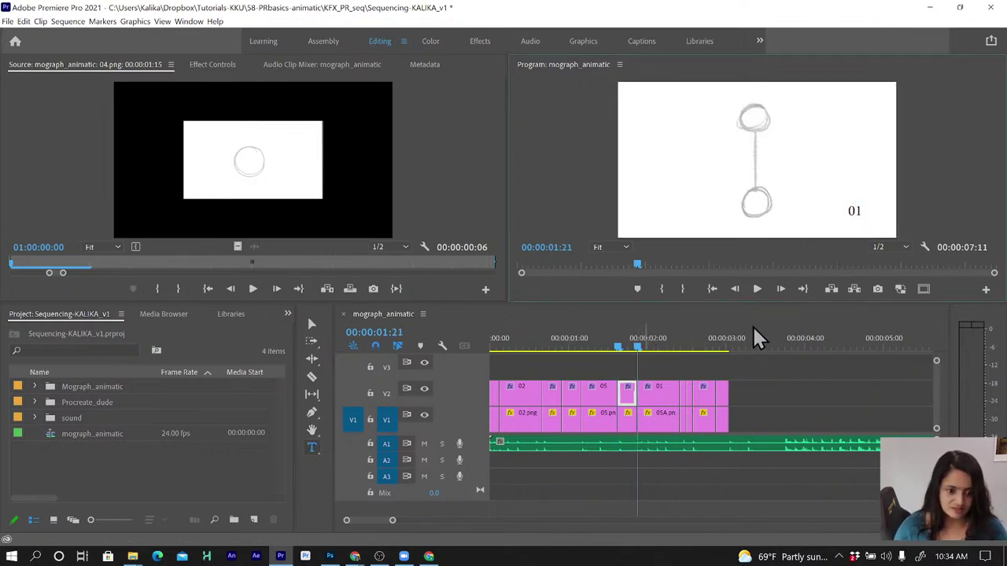
double_click(850, 211)
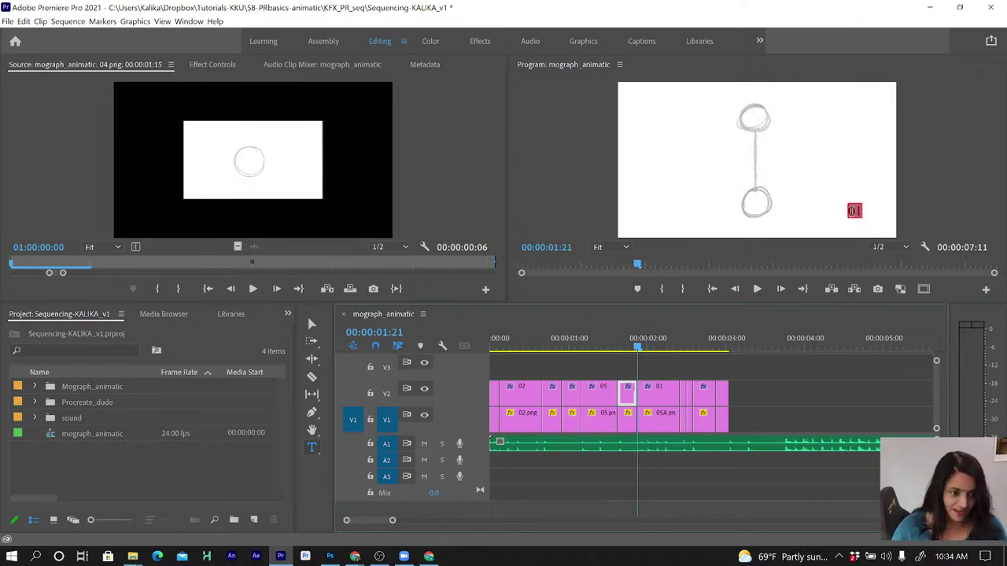
text(05A)
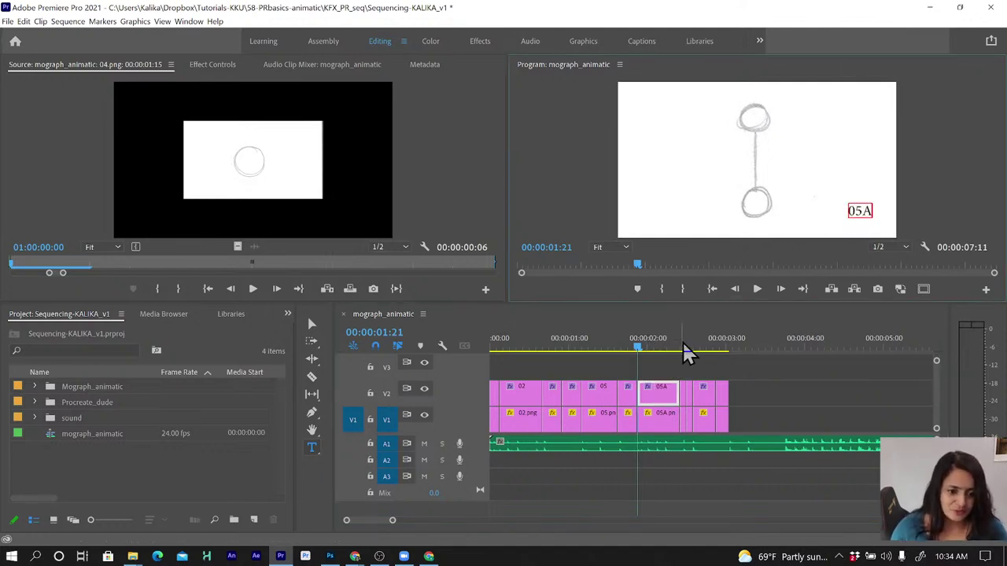
Open 05B.png in the Source monitor and relabel its title 05B
click(681, 346)
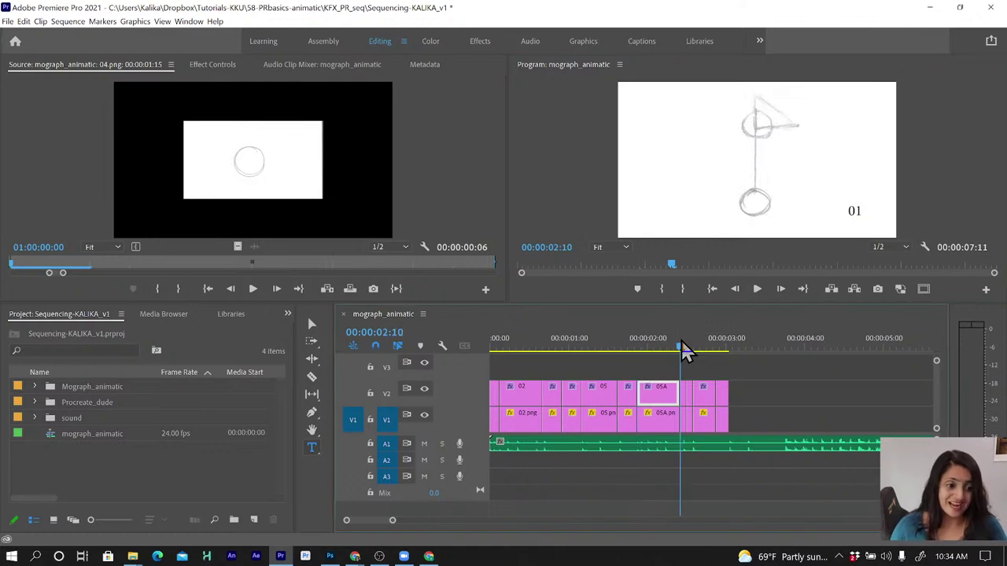
click(684, 421)
double_click(684, 422)
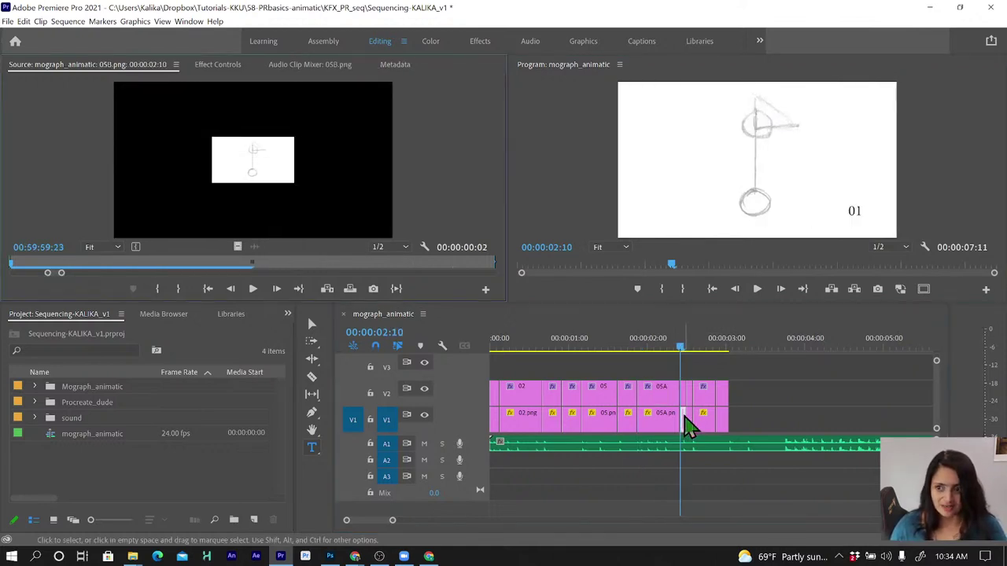
double_click(855, 213)
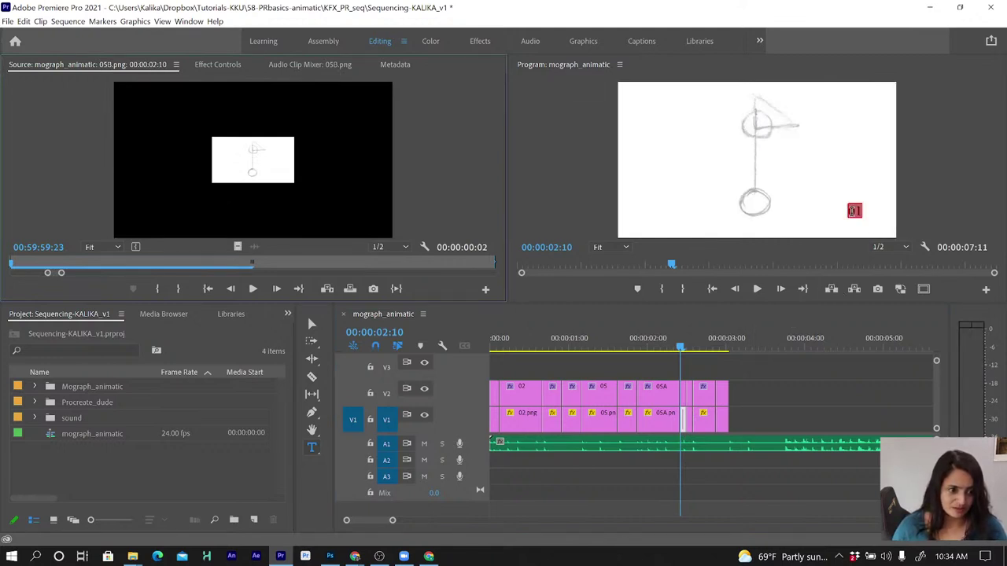
text(05)
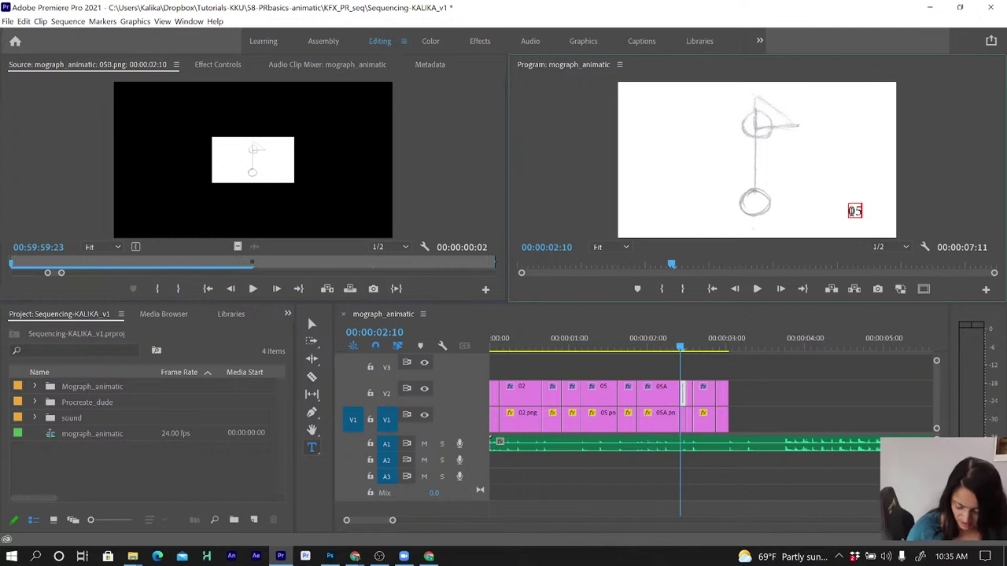
text(B)
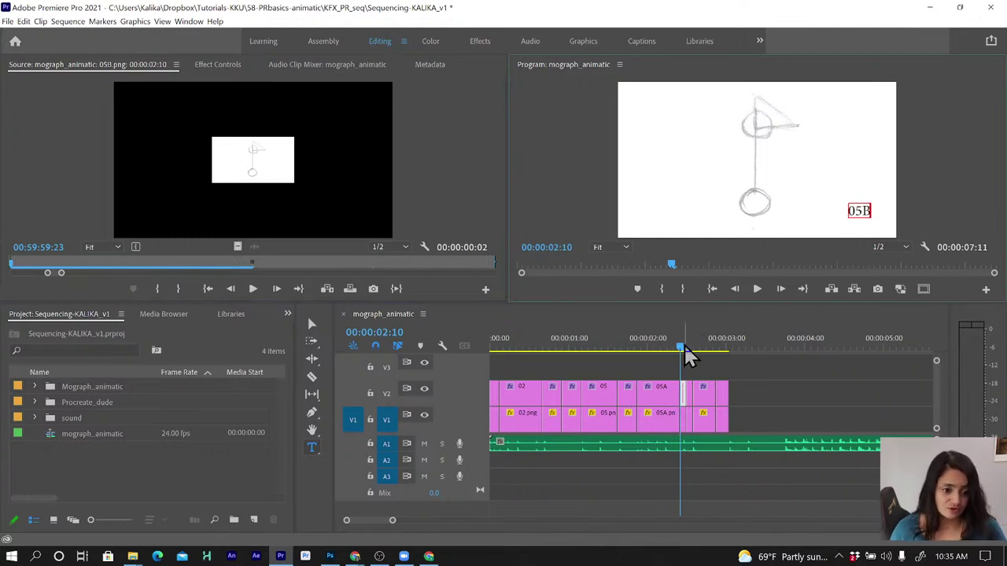
click(686, 346)
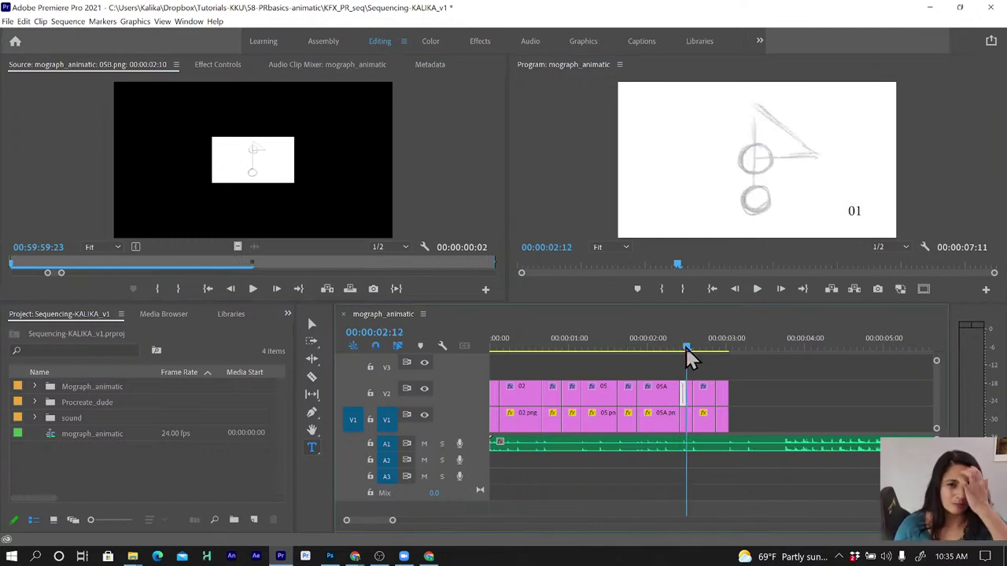
click(690, 398)
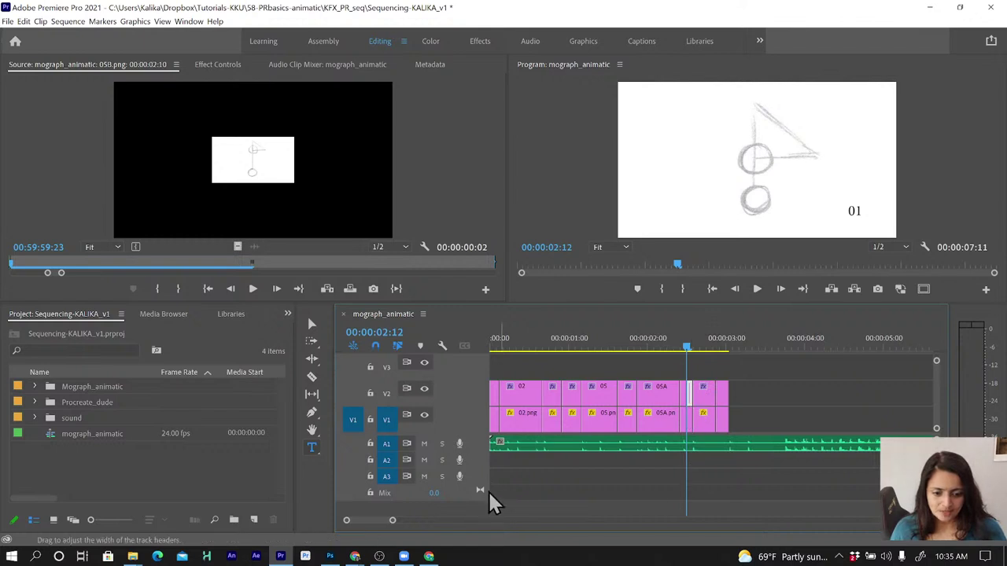
Zoom the timeline in on the short clips and open 05C.png in the Source monitor
drag(392, 523, 367, 520)
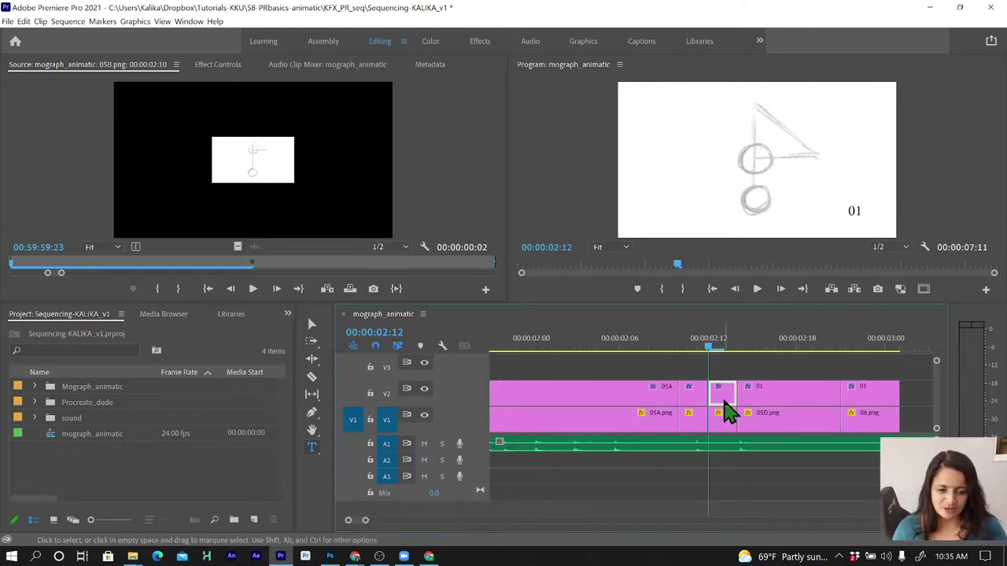
click(697, 411)
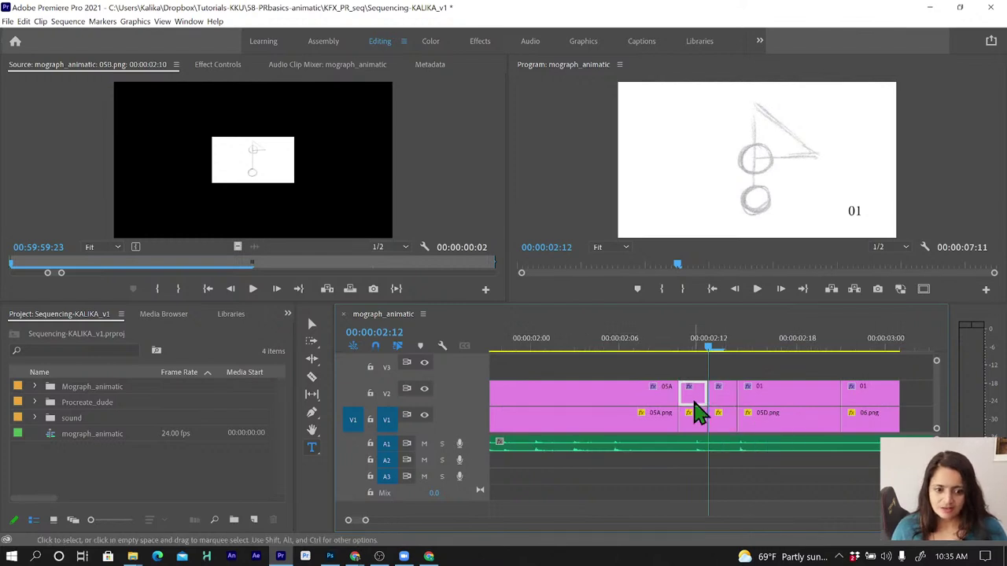
click(642, 401)
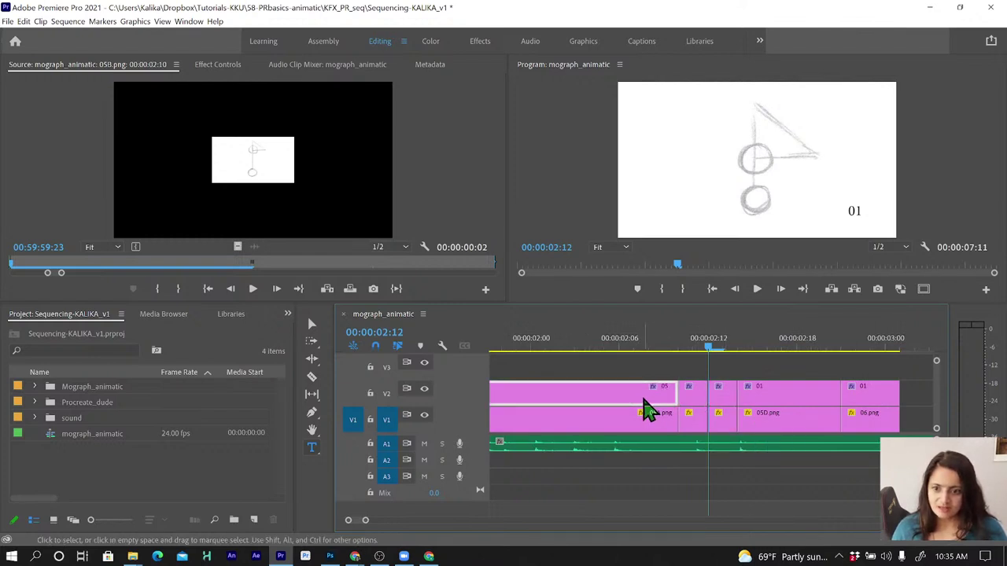
click(719, 399)
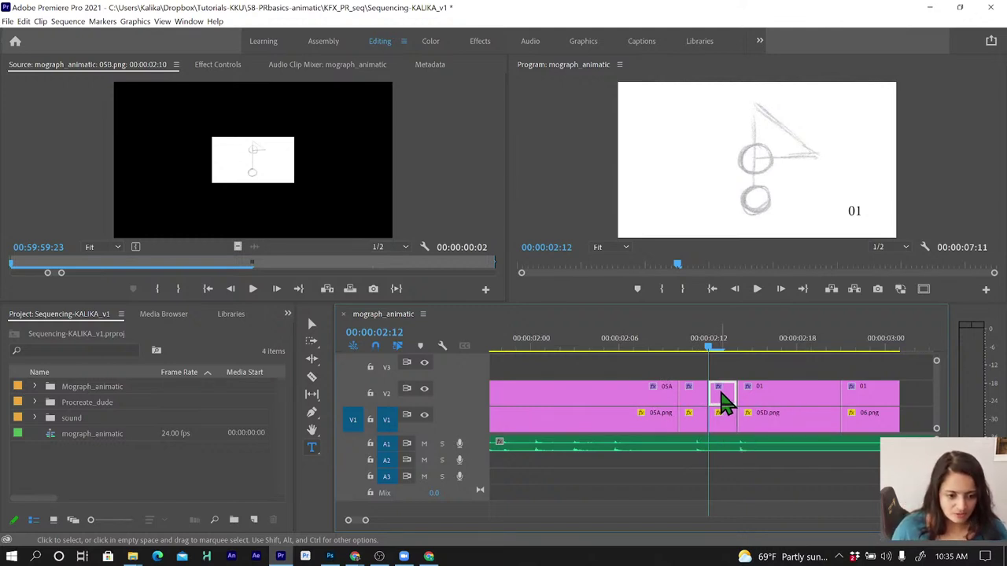
click(723, 428)
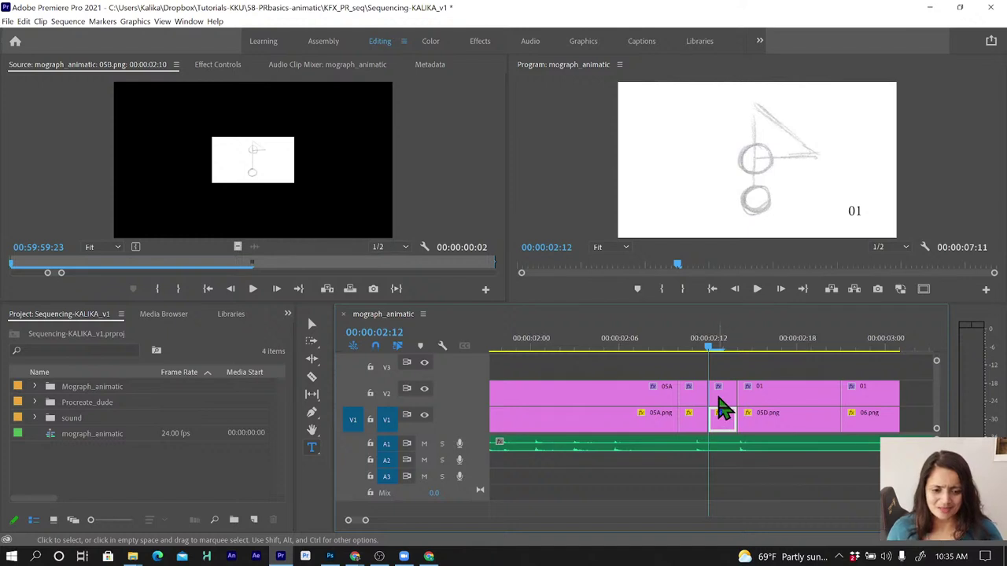
click(688, 424)
double_click(718, 426)
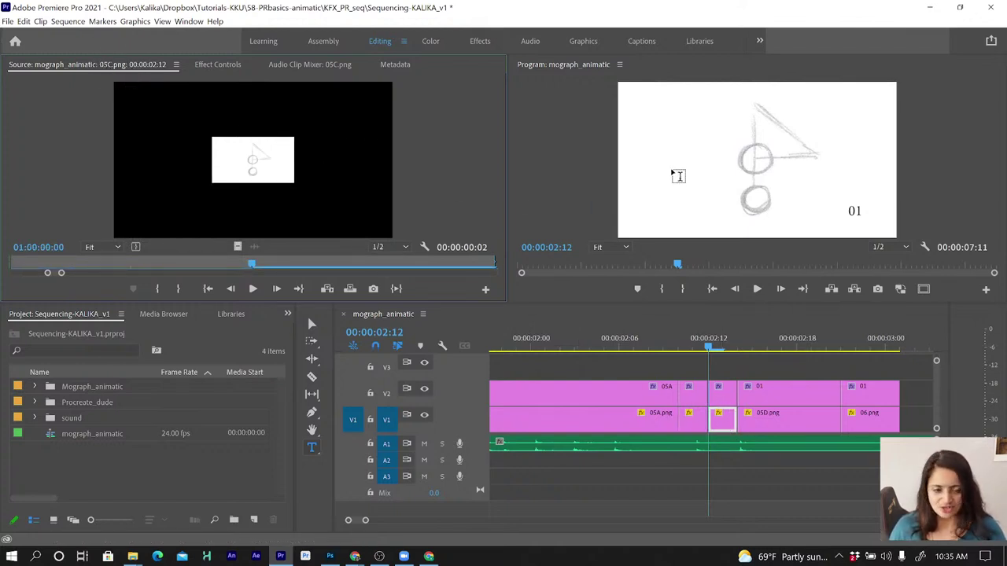
Change the title over the 05C drawing from 01 to 05C
click(723, 393)
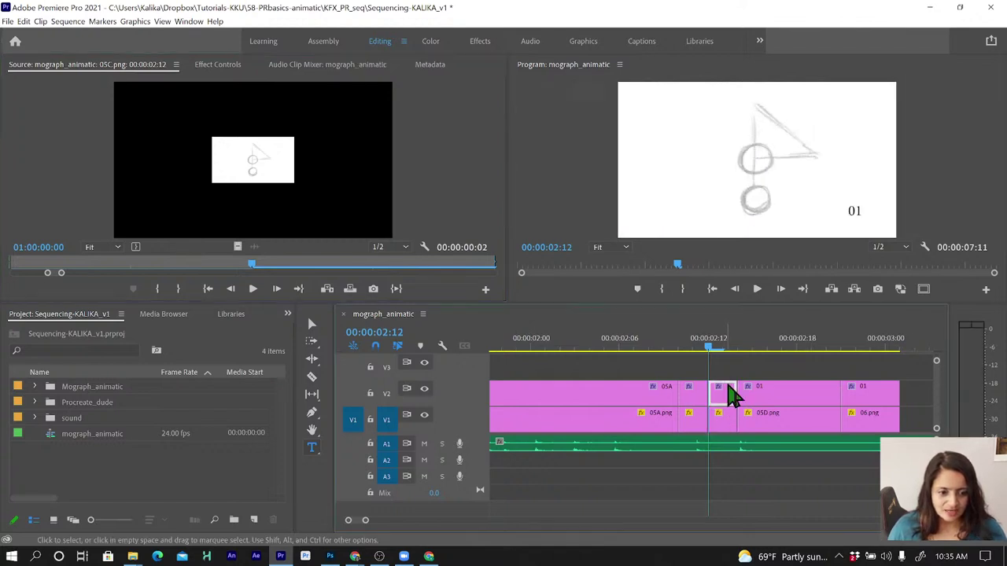
double_click(859, 211)
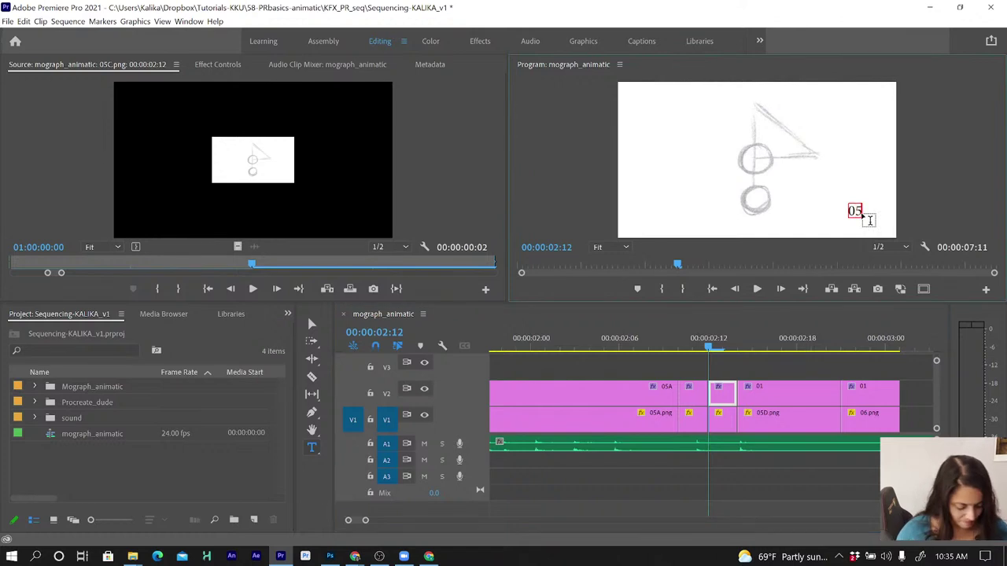
text(05C)
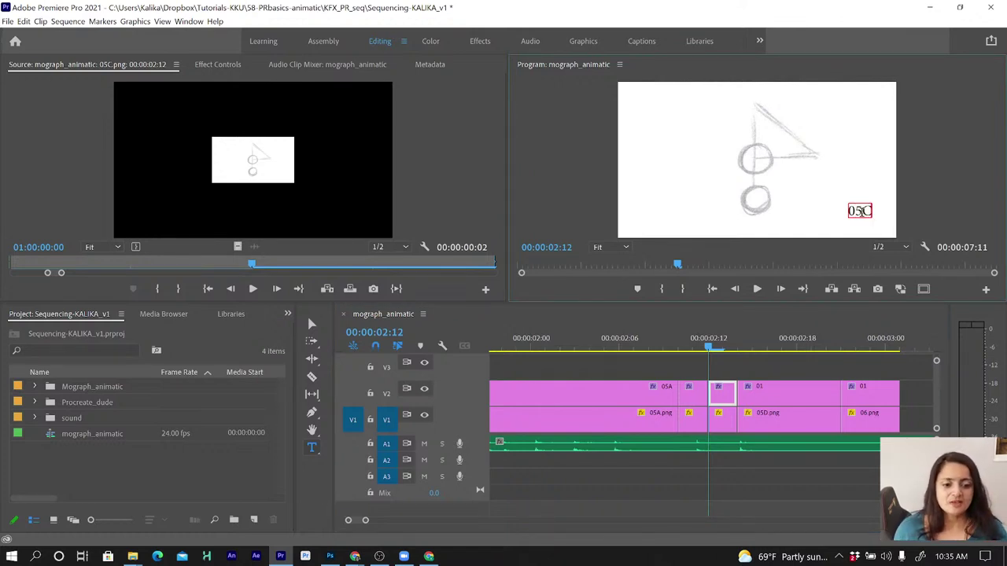
click(759, 337)
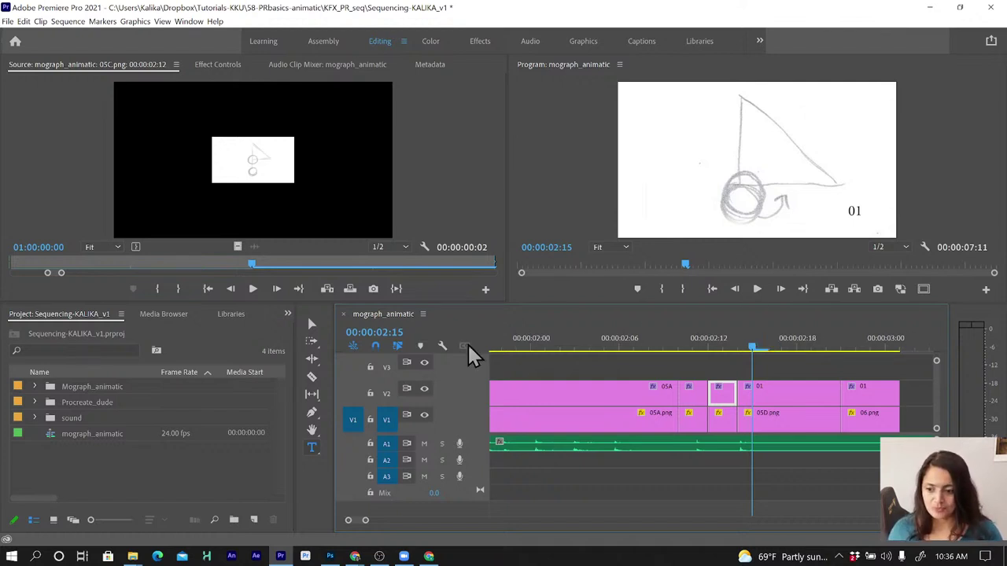
Check the Walking_Guy frames in the Procreate_dude bin, then delete that bin
click(110, 387)
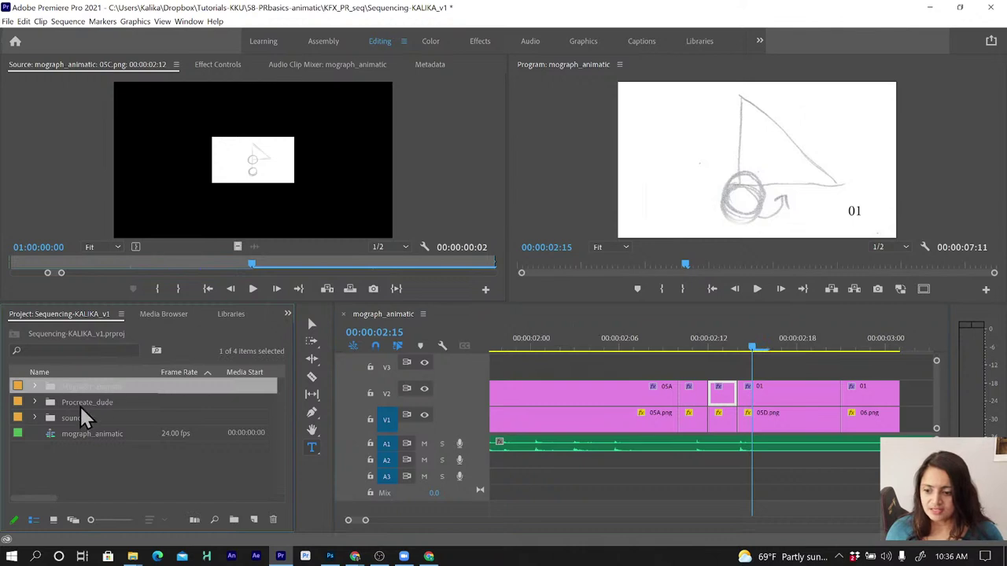
click(79, 404)
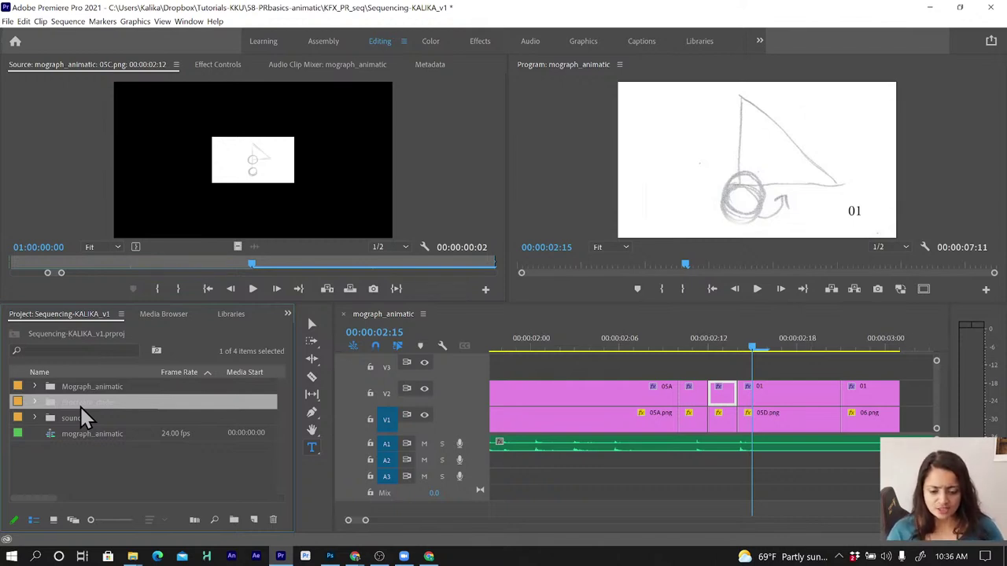
click(35, 403)
click(34, 403)
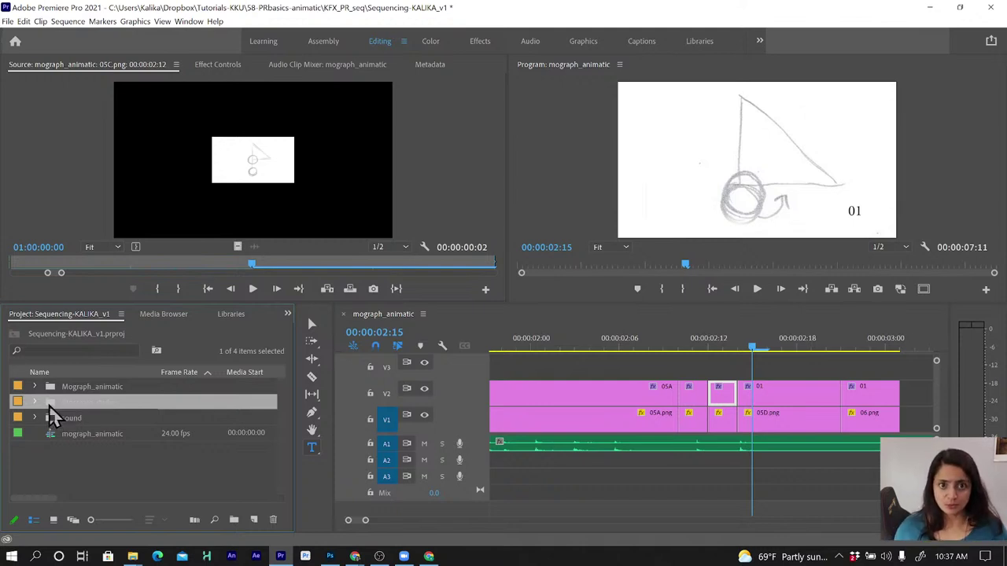
click(75, 458)
click(81, 400)
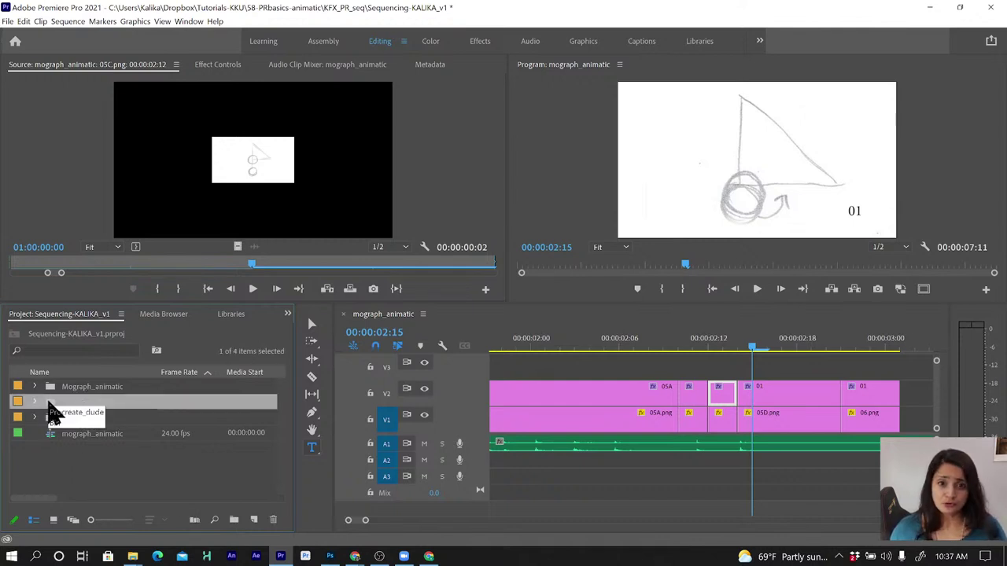
key(Delete)
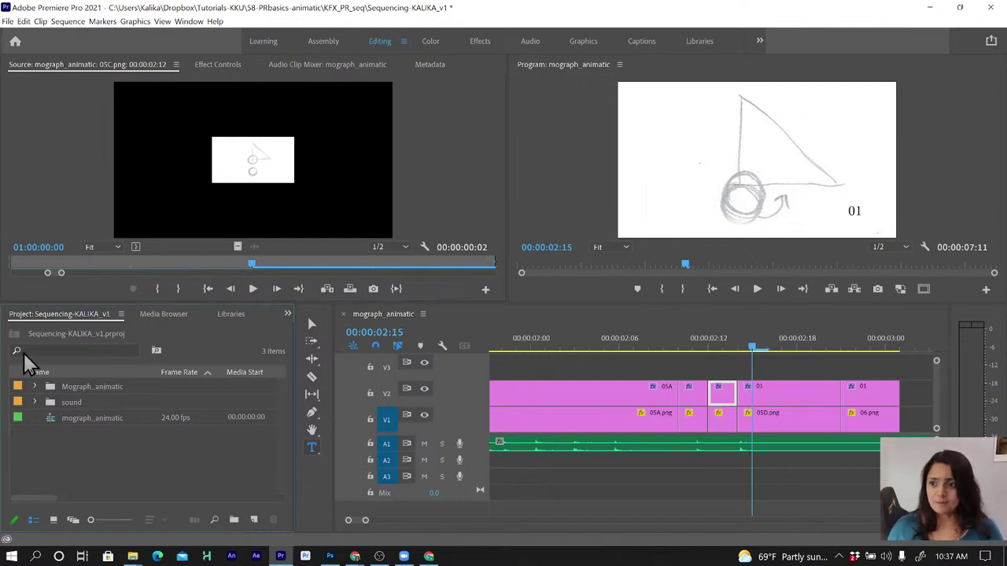
click(7, 22)
Start a DSLR 1080p24 sequence with a 24.00 fps timebase and begin saving it as a preset
mouse_move(20, 35)
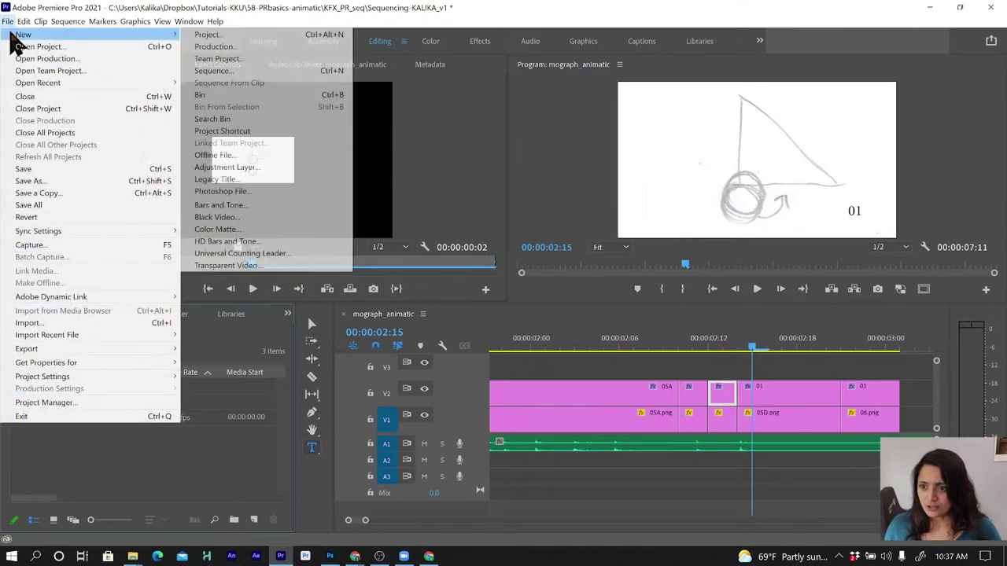
click(217, 70)
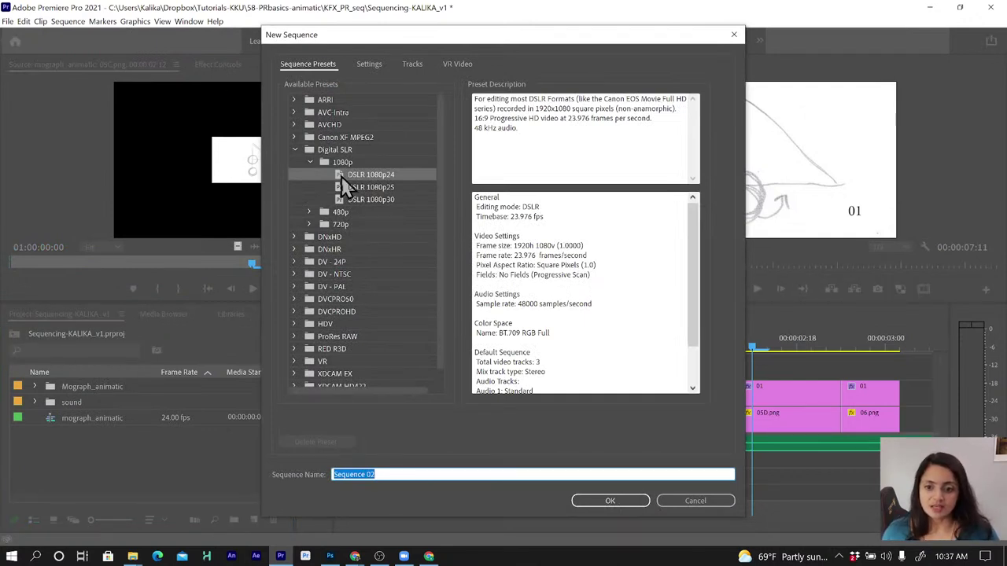
click(391, 175)
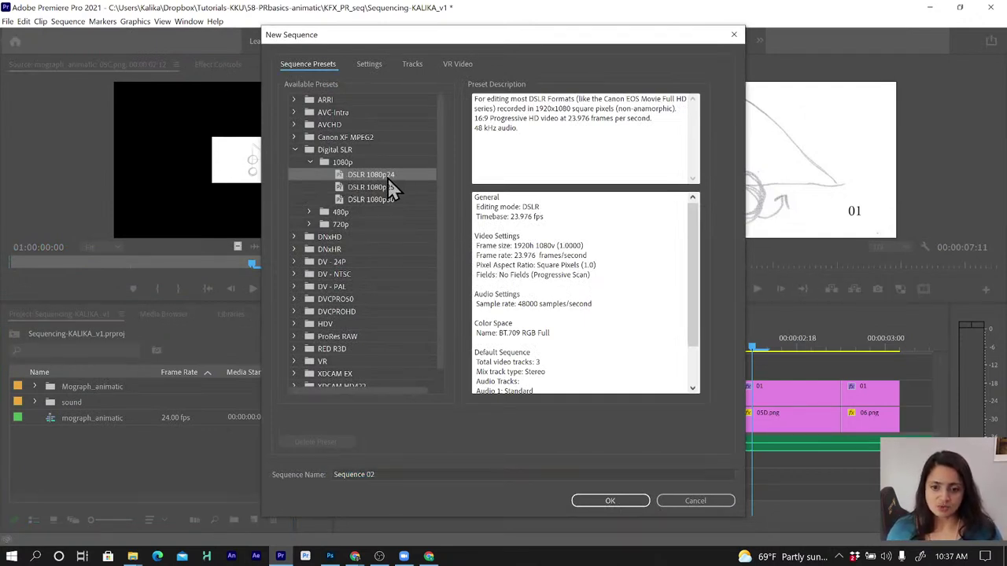
click(367, 63)
click(475, 103)
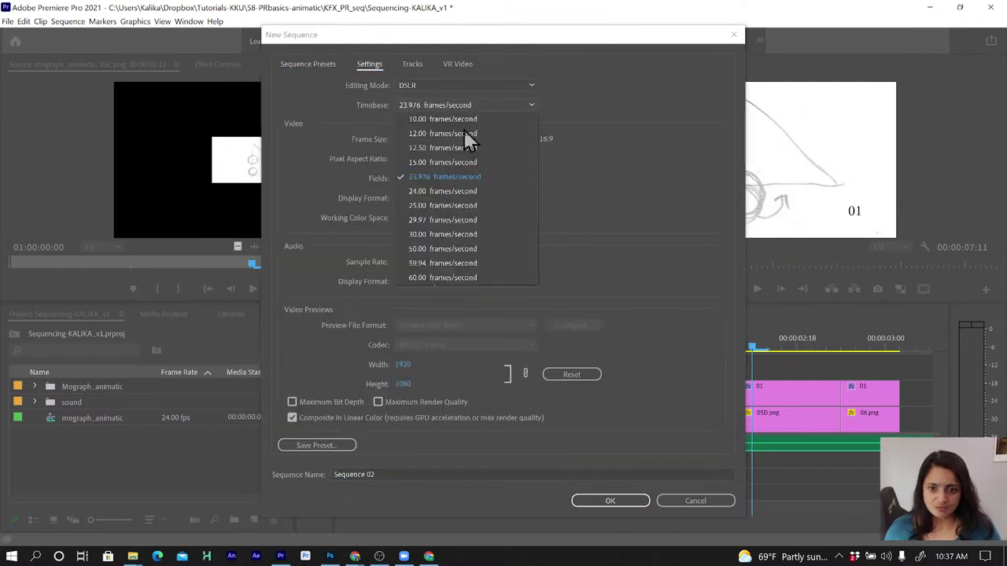
click(448, 195)
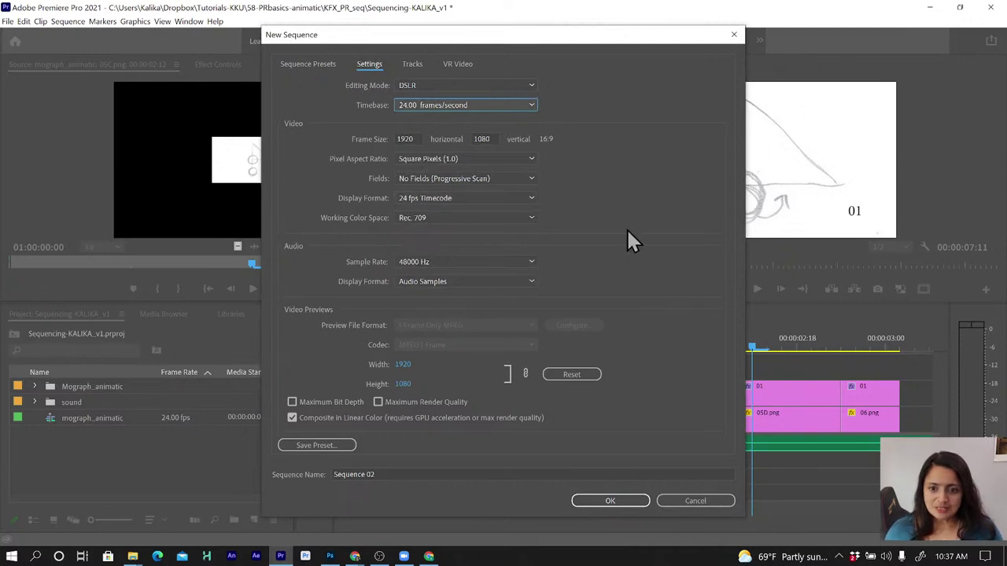
click(315, 445)
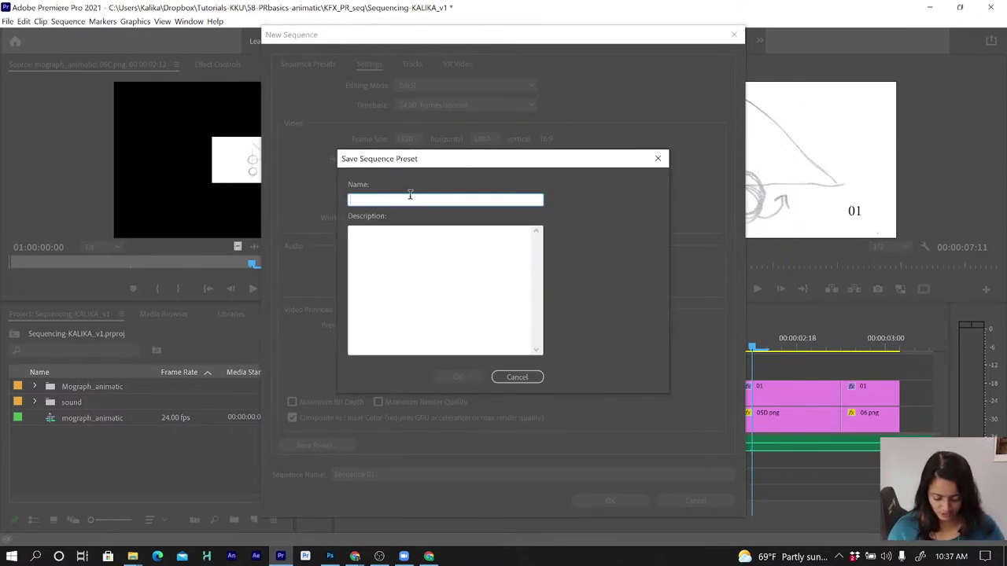
Name the new sequence preset '1080p 24fps-forAnimation' and save it
text(1080)
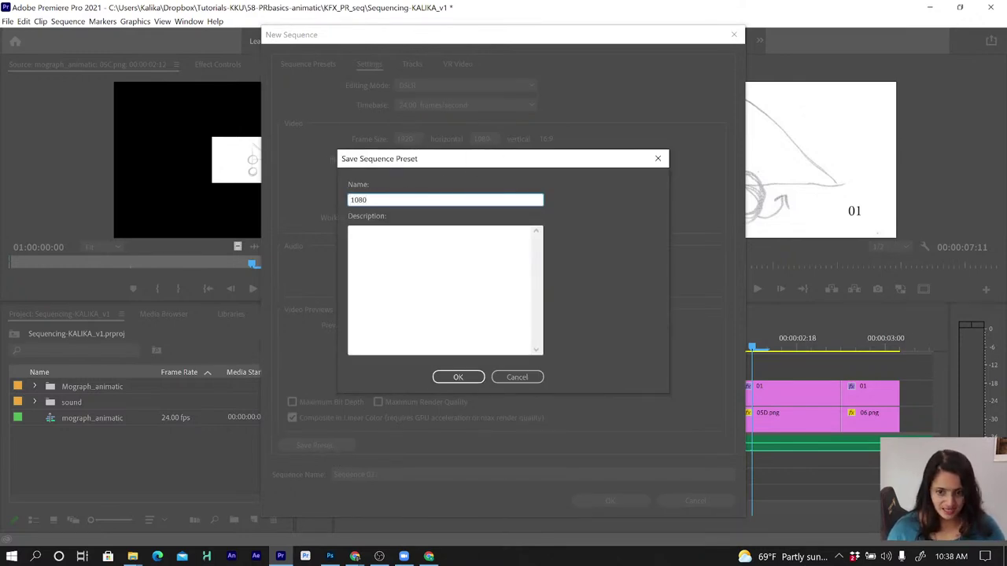
text(p )
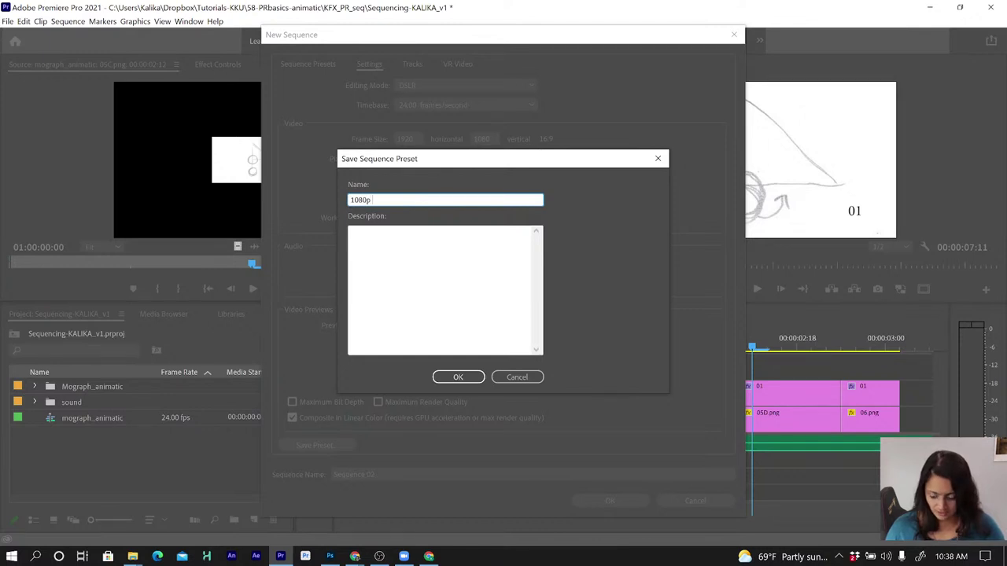
text(24fps)
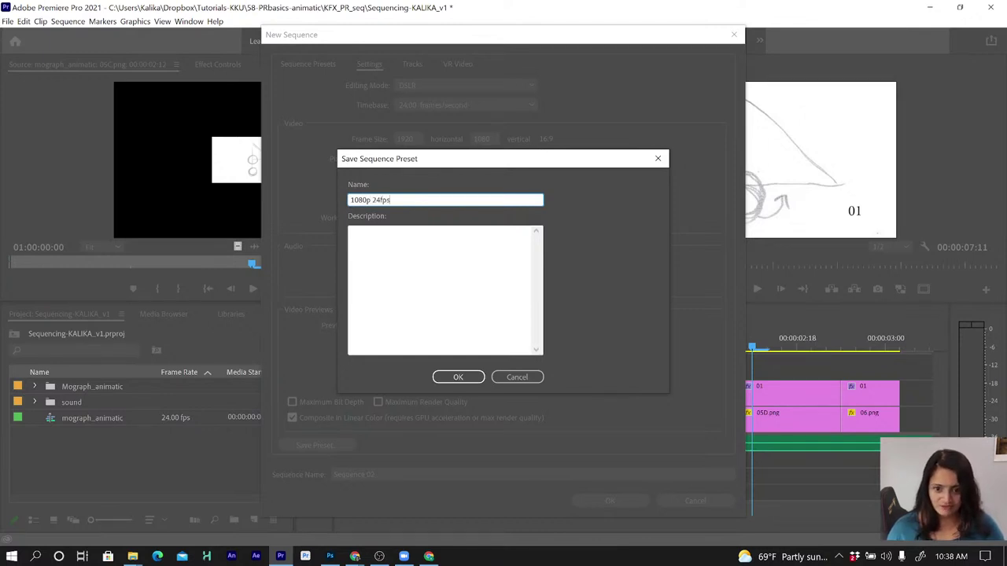
text(-for)
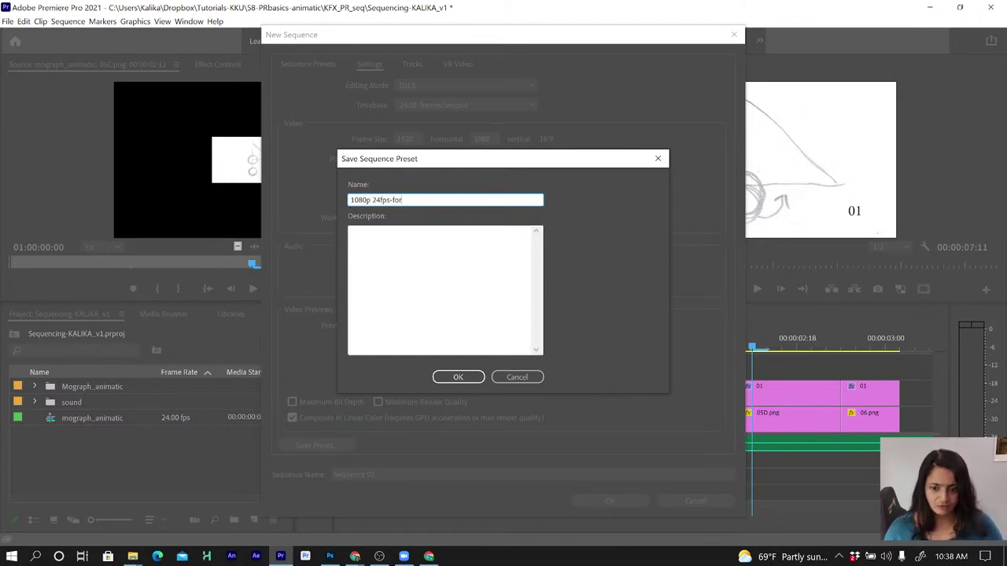
text(Animati)
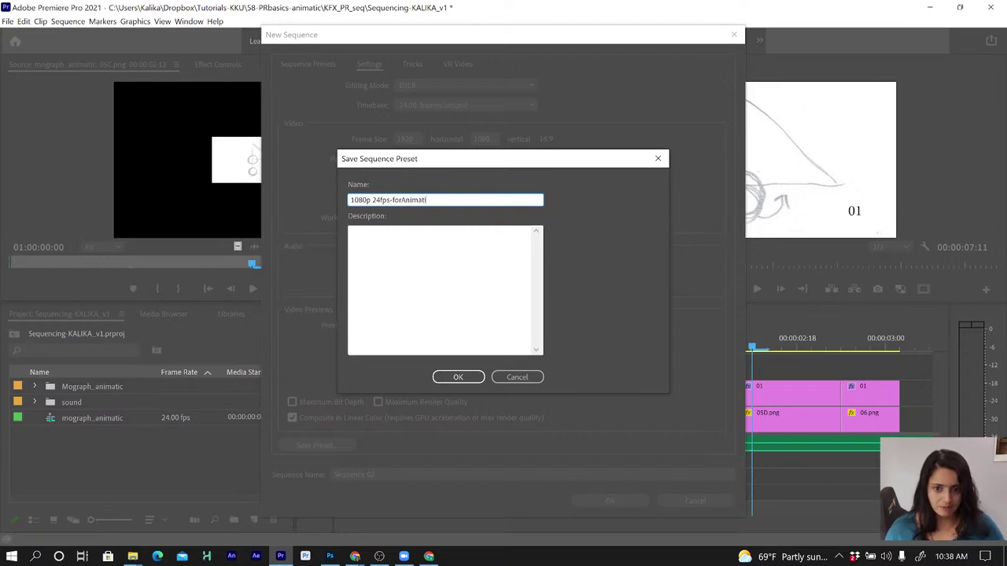
text(on)
click(467, 376)
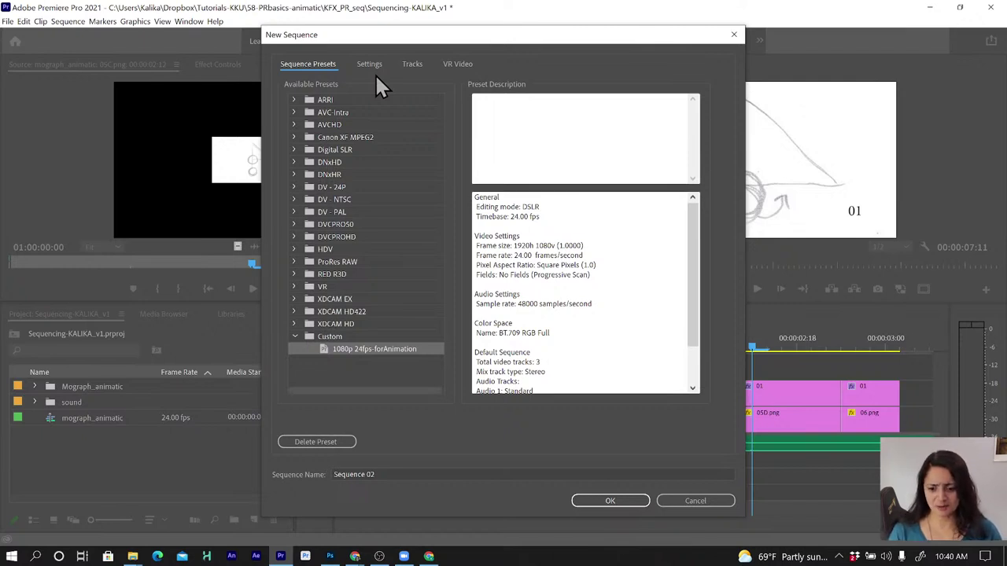
Create a sequence named runningGuy_v1 from the Custom 1080p 24fps-forAnimation preset
click(342, 336)
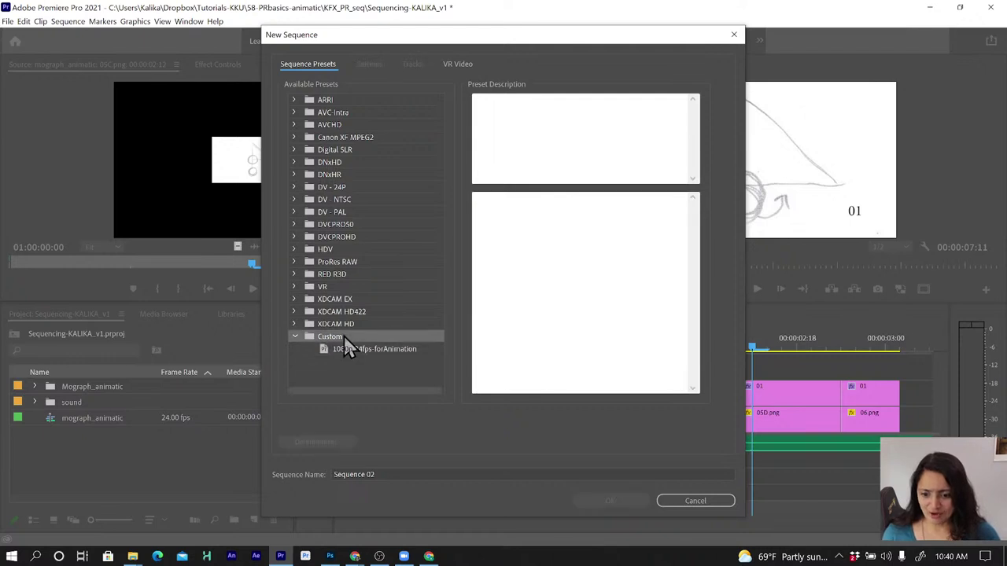
click(350, 348)
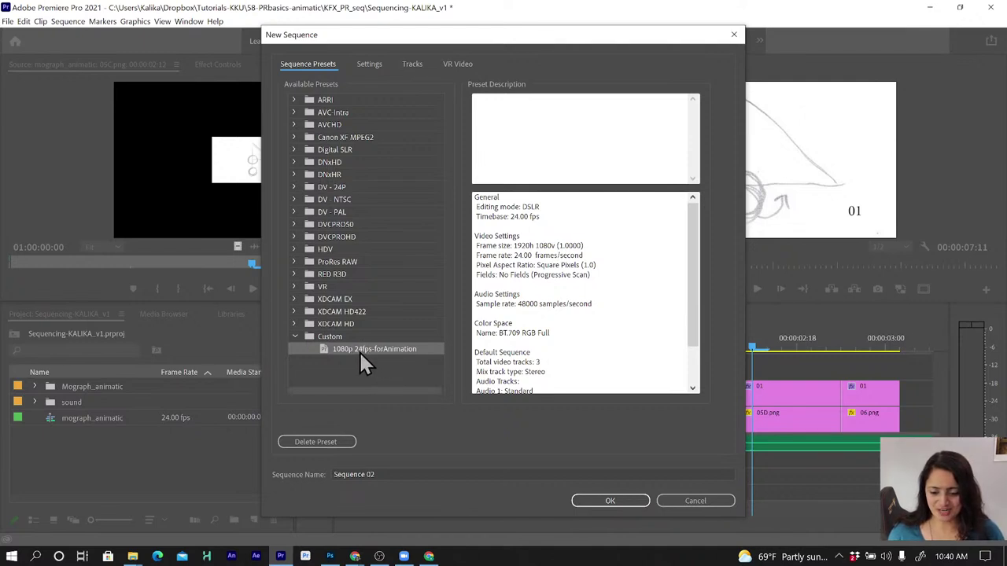
click(389, 474)
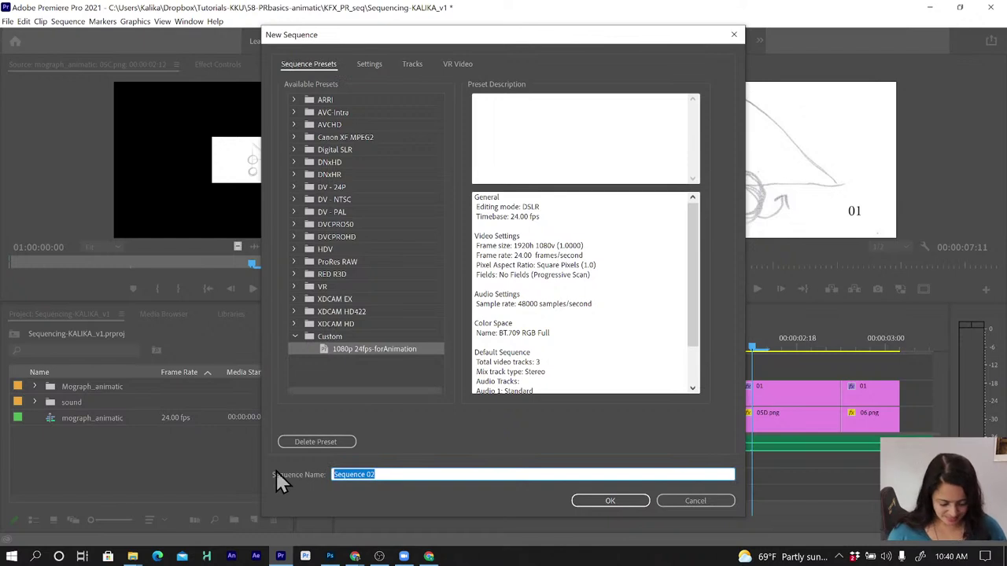
text(running)
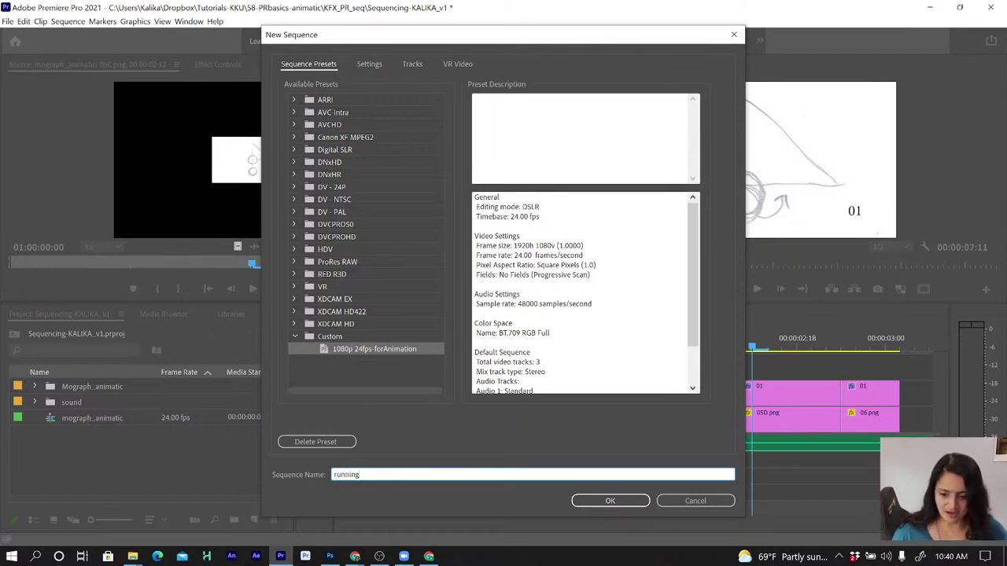
text(Guy_v1)
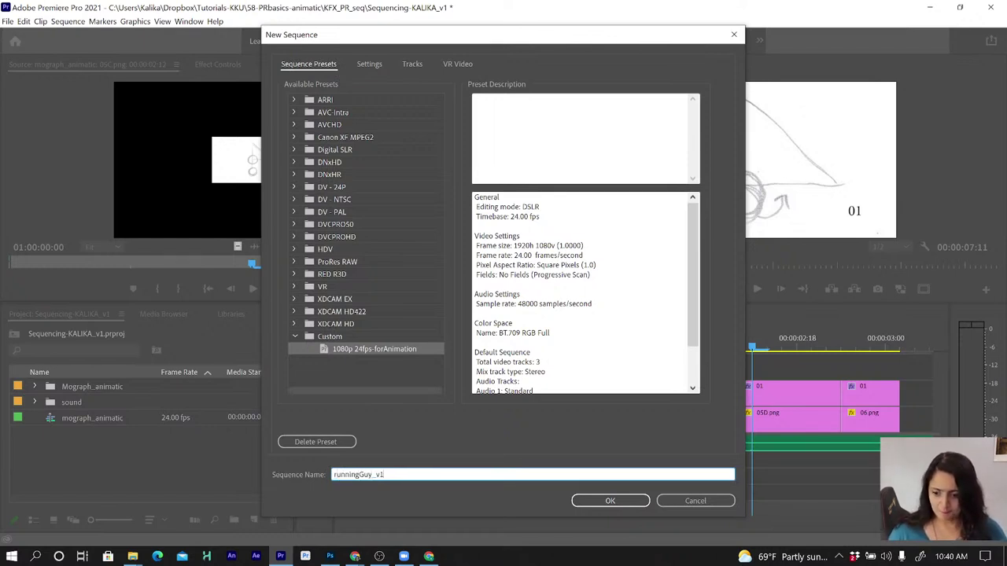
click(604, 501)
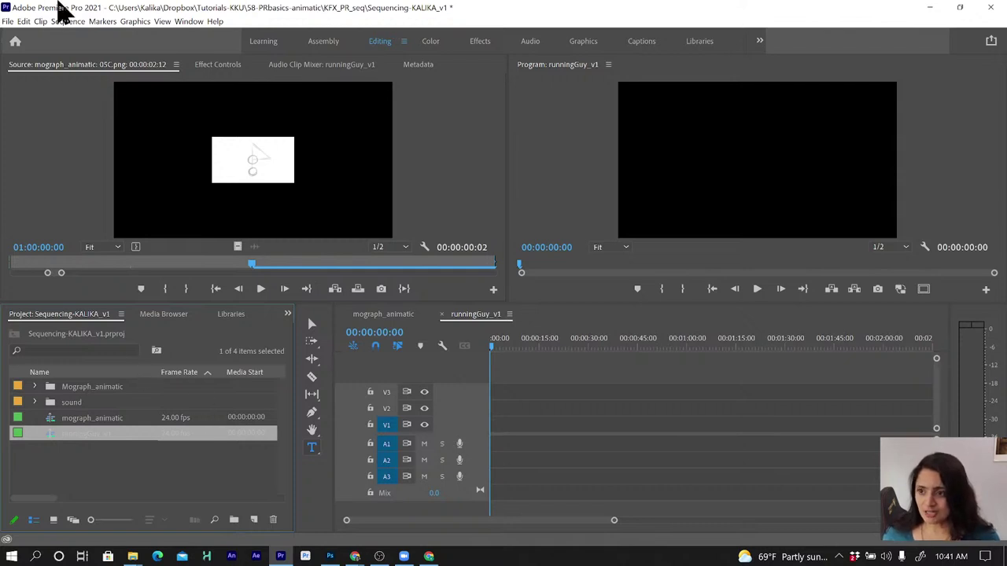
Set the Timeline preference Still Image Default Duration to 3 Frames
click(23, 22)
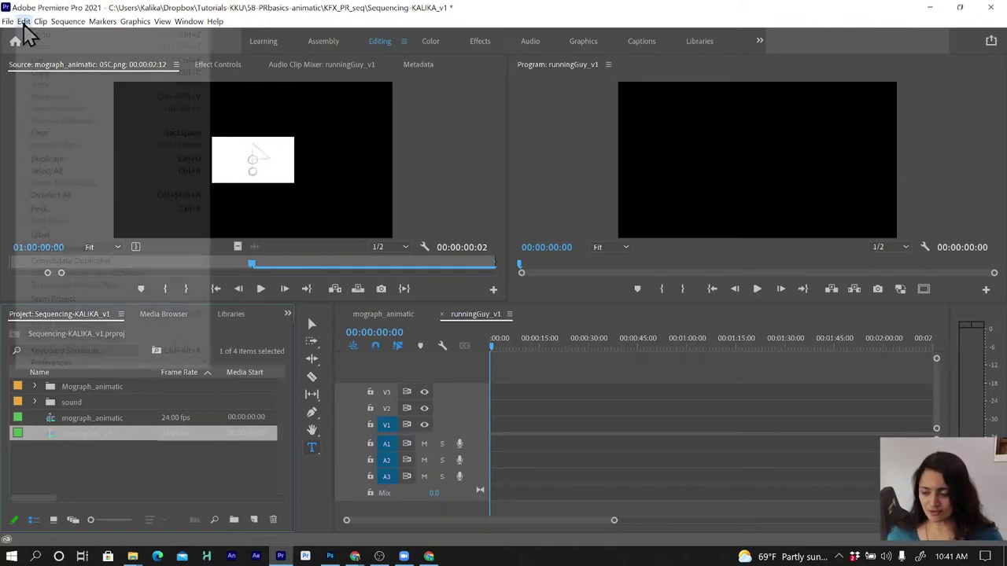
mouse_move(86, 364)
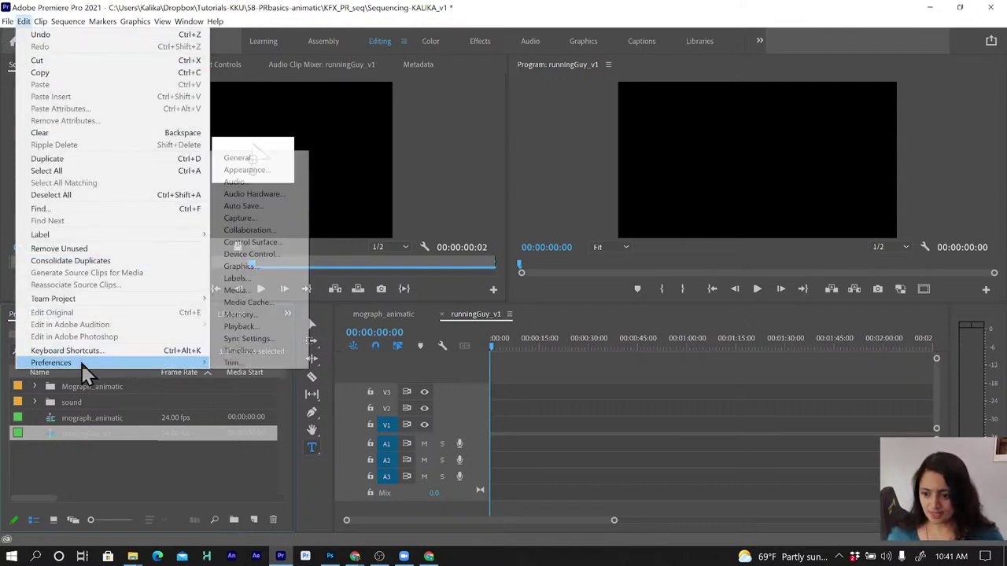
click(273, 351)
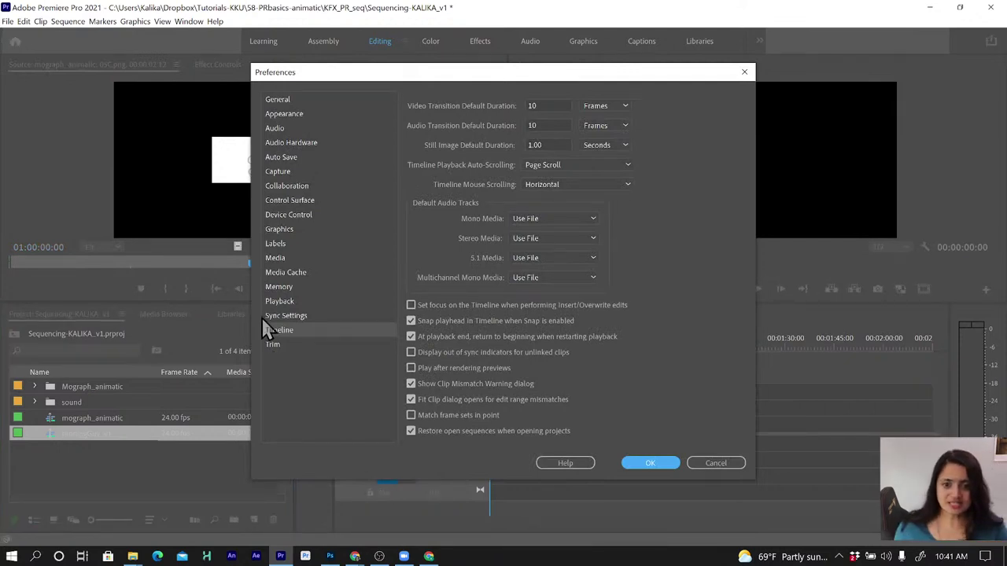
click(550, 145)
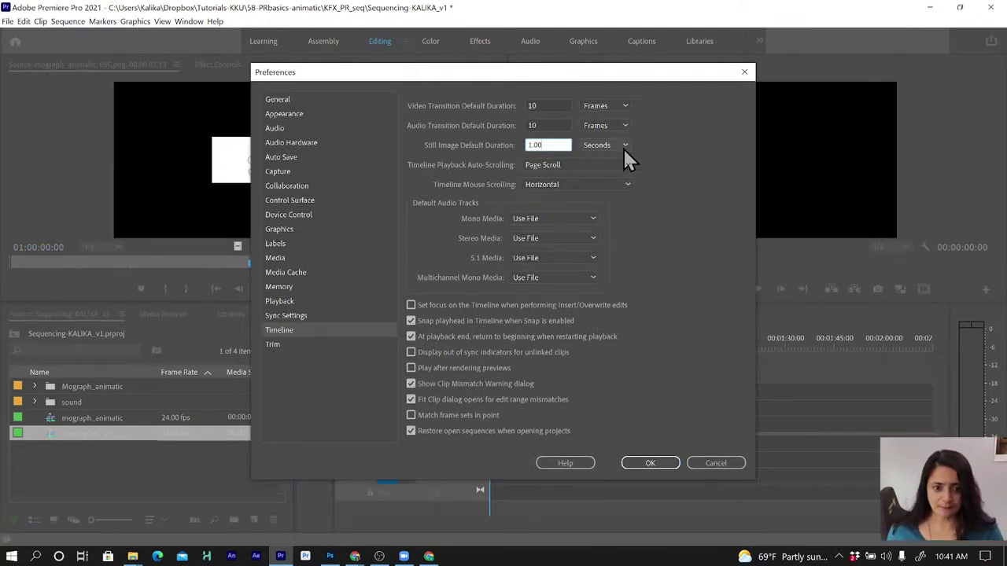
click(621, 145)
click(617, 157)
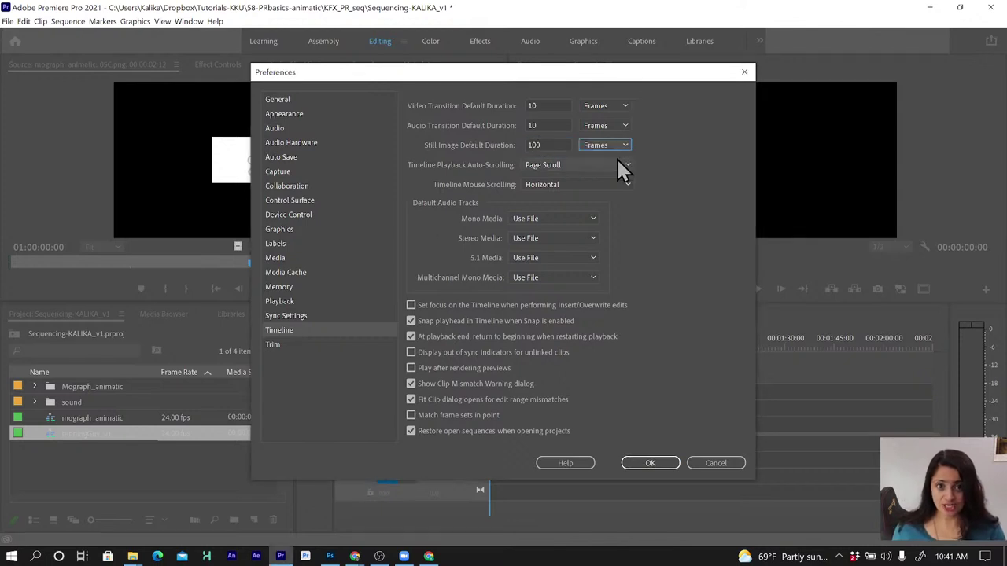
drag(554, 145, 503, 149)
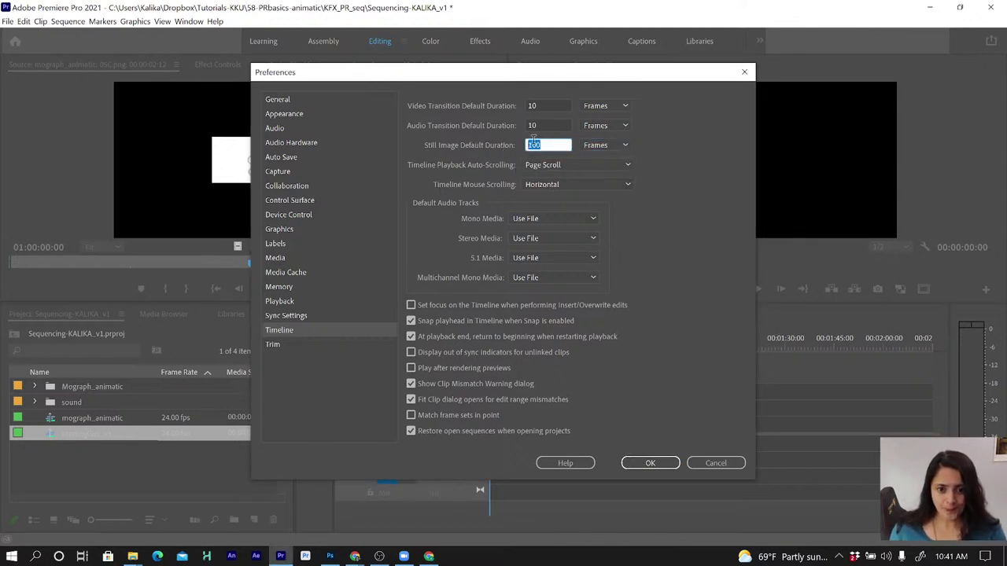
text(3)
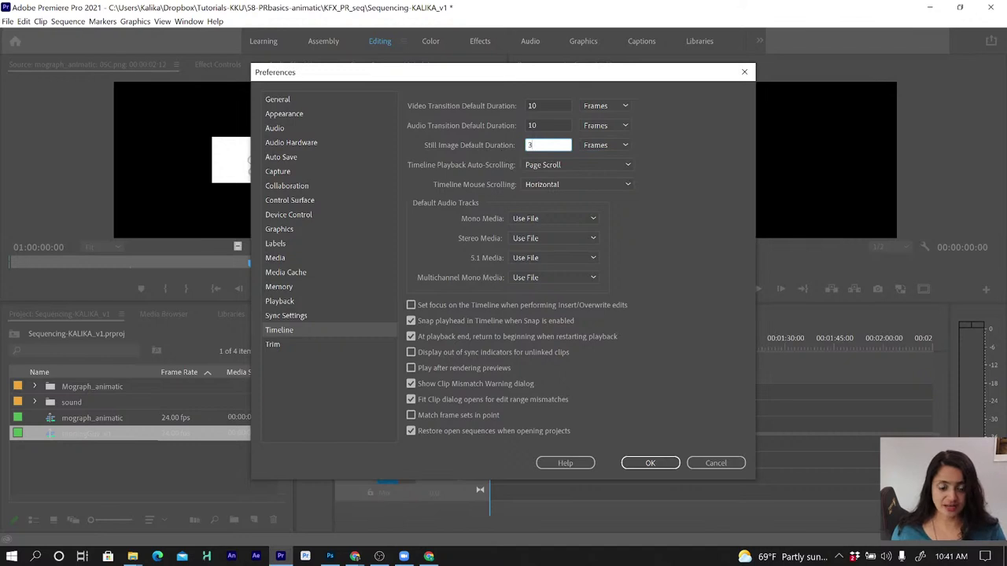
click(657, 464)
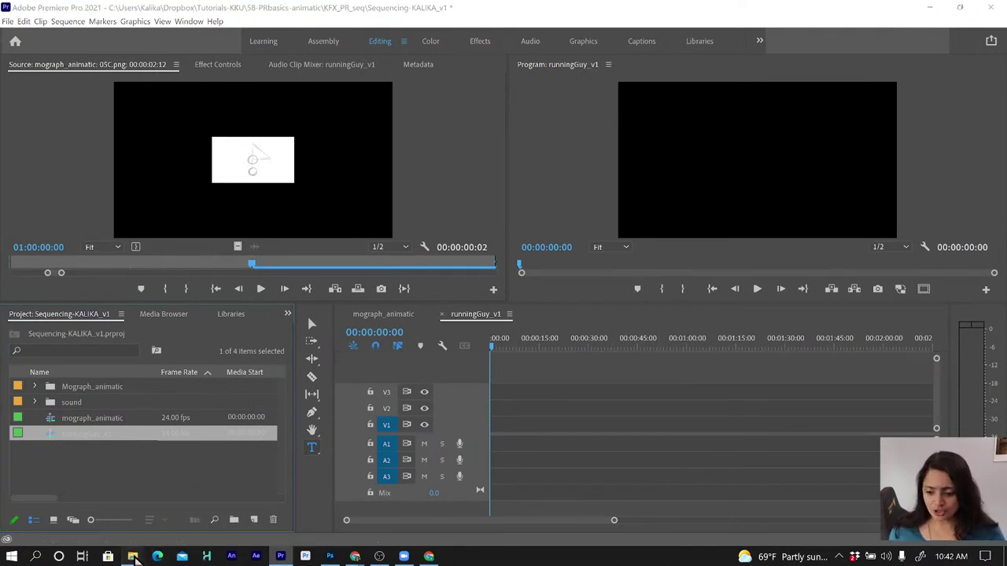
Drag the Procreate_dude folder from the KFX_PR_seq Explorer window into Premiere's Project panel
mouse_move(134, 557)
click(377, 535)
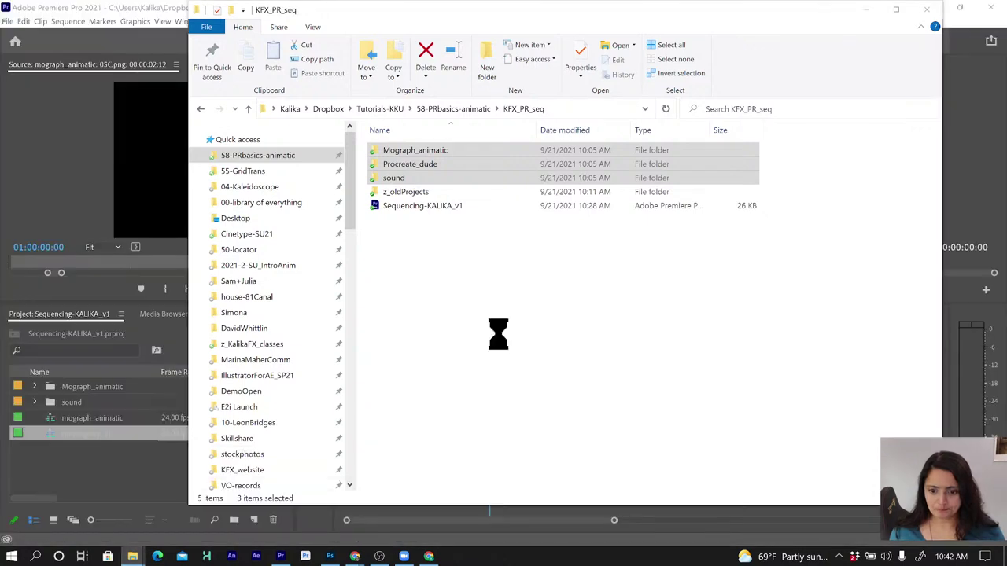
click(415, 178)
drag(414, 167, 149, 396)
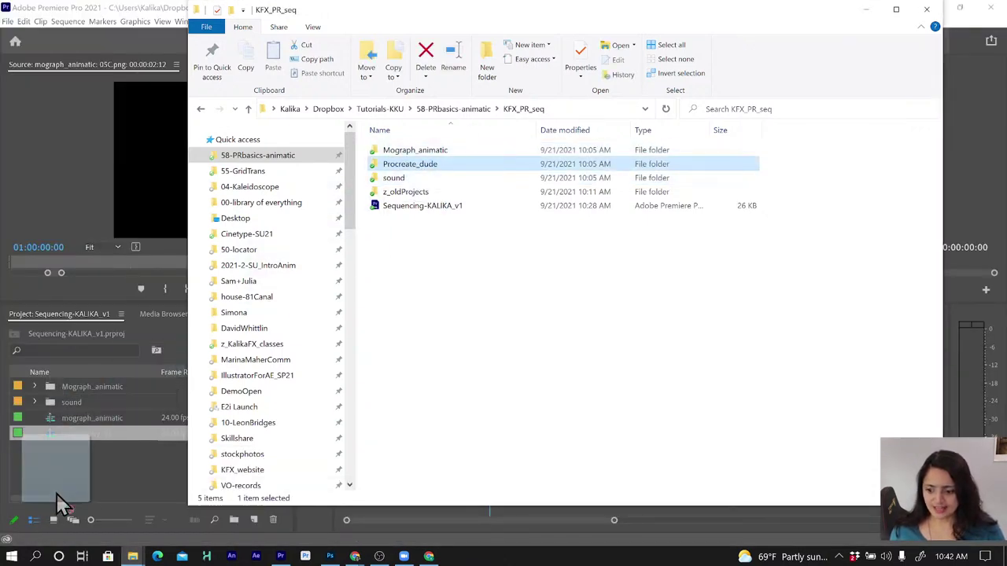
drag(150, 395, 87, 461)
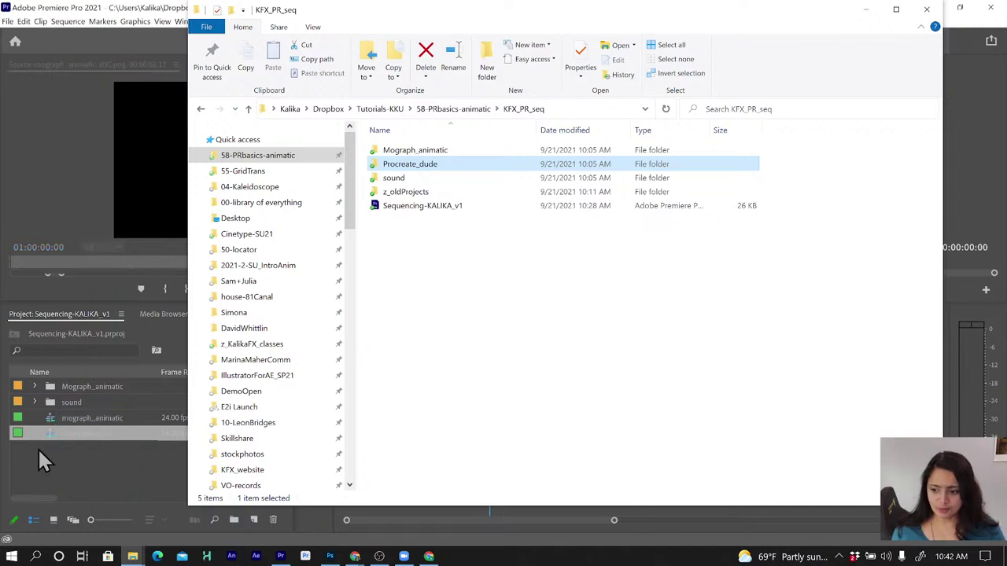
click(82, 466)
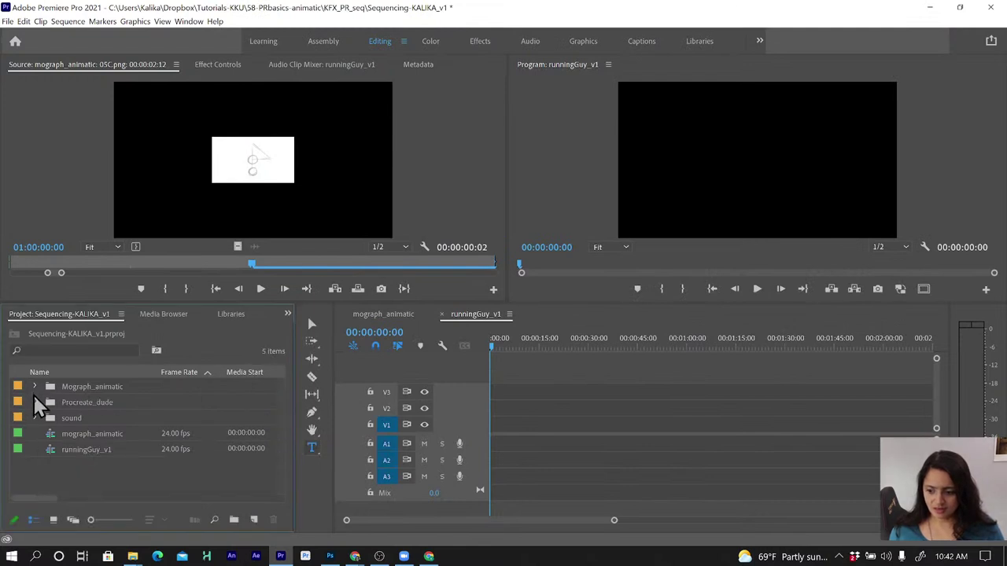
Expand the Procreate_dude bin to show its Walking_Guy frames and save the project
click(34, 402)
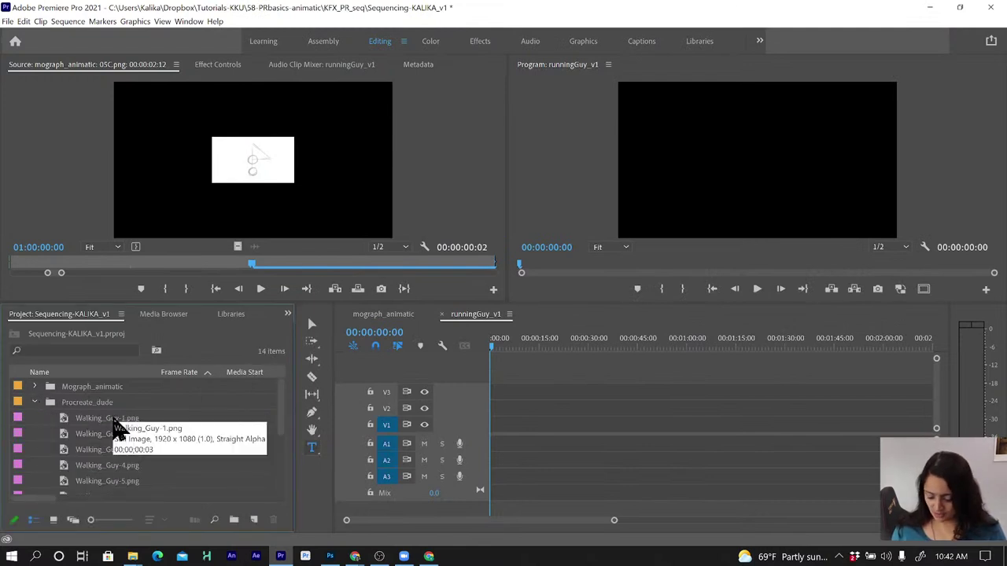
key(grave)
key(grave)
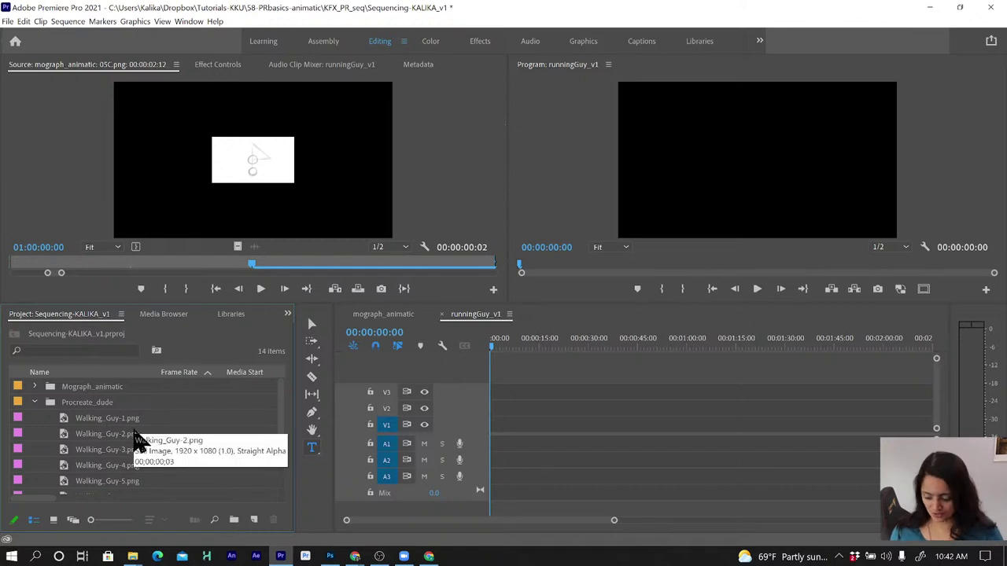
key(ctrl+s)
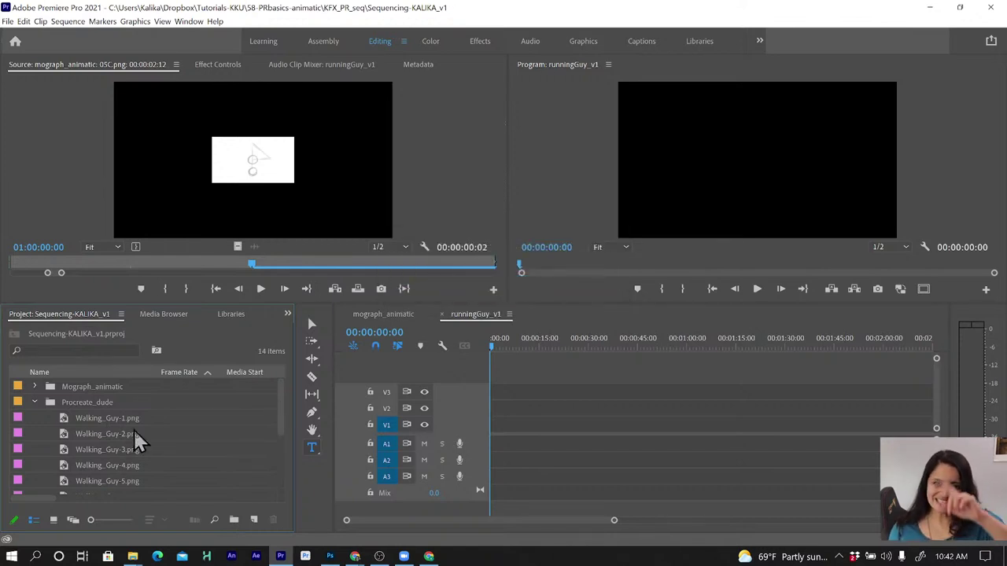
Maximize the Project panel to confirm Walking_Guy-1.png lasts 3 frames, then restore the layout
key(grave)
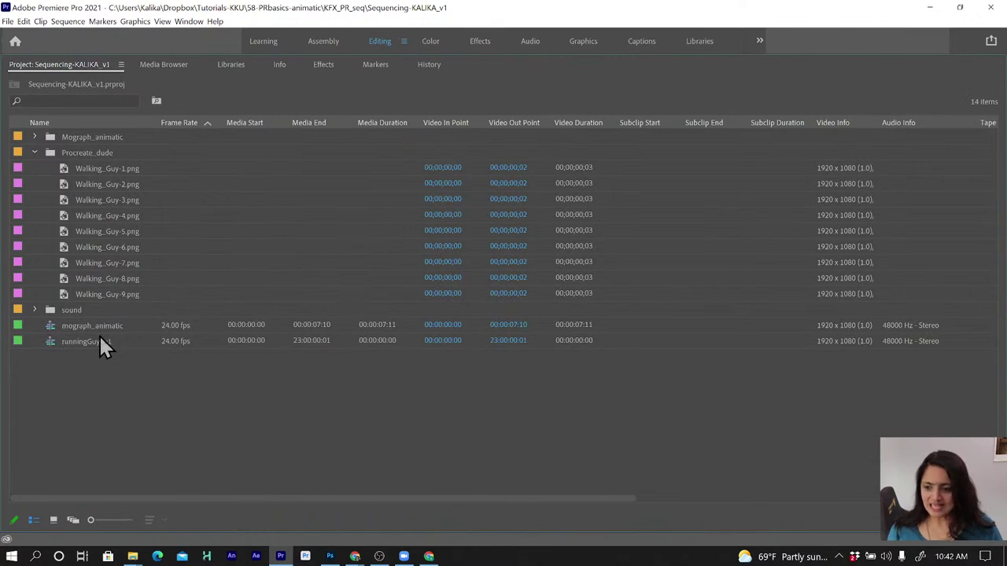
click(102, 168)
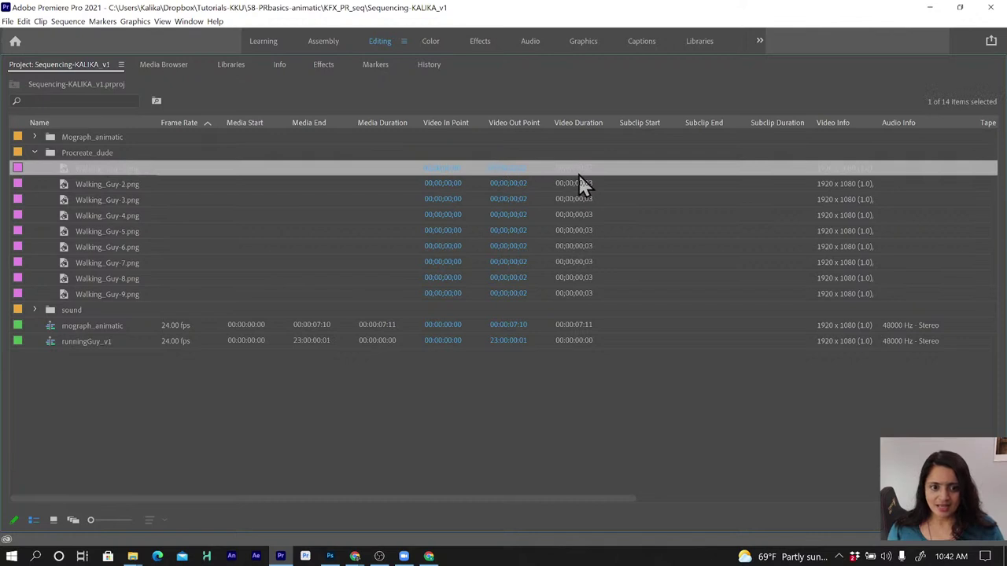
click(604, 453)
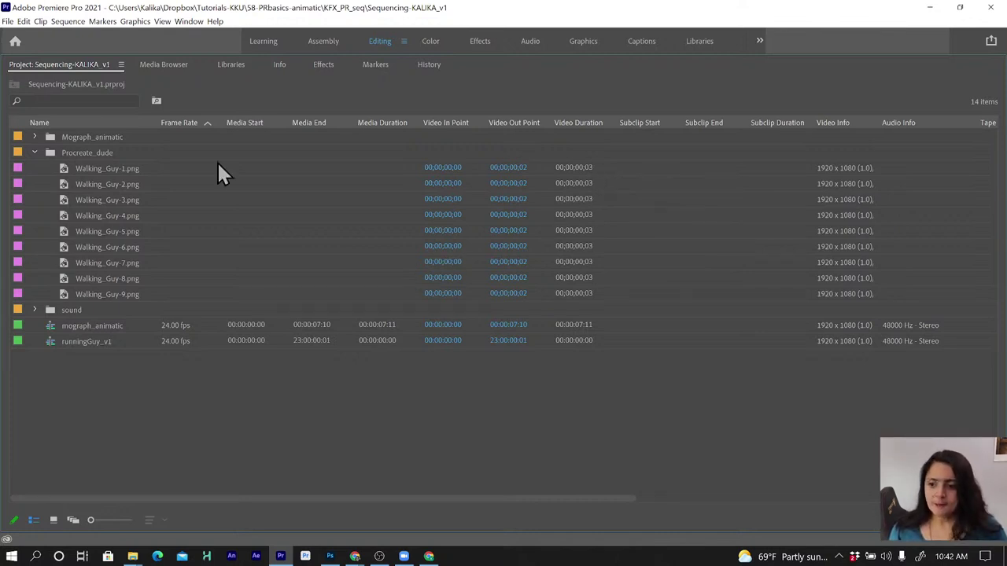
key(grave)
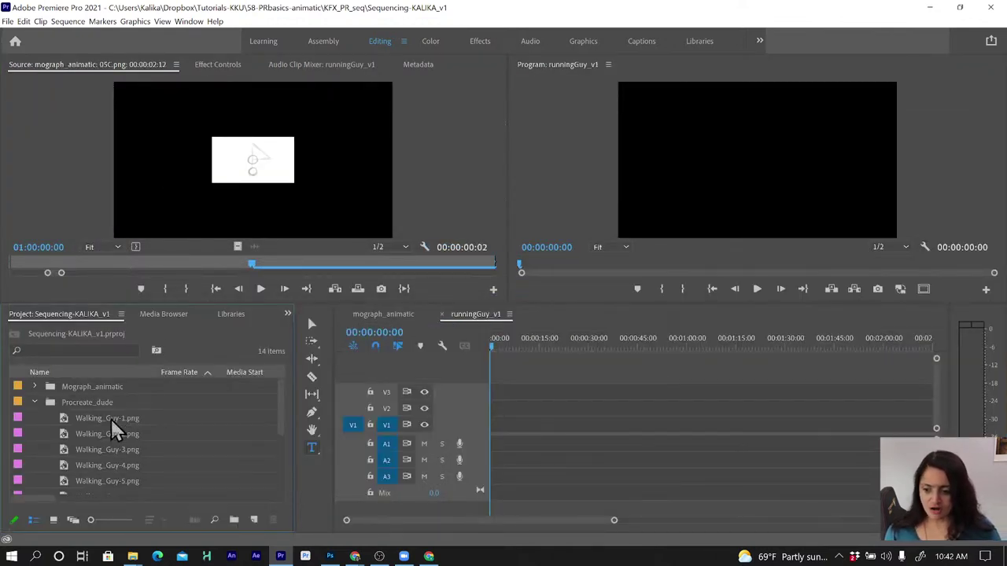
Place Walking_Guy-1.png on V1, stretch it to about 5 seconds, then add Walking_Guy-2.png at the start
double_click(111, 421)
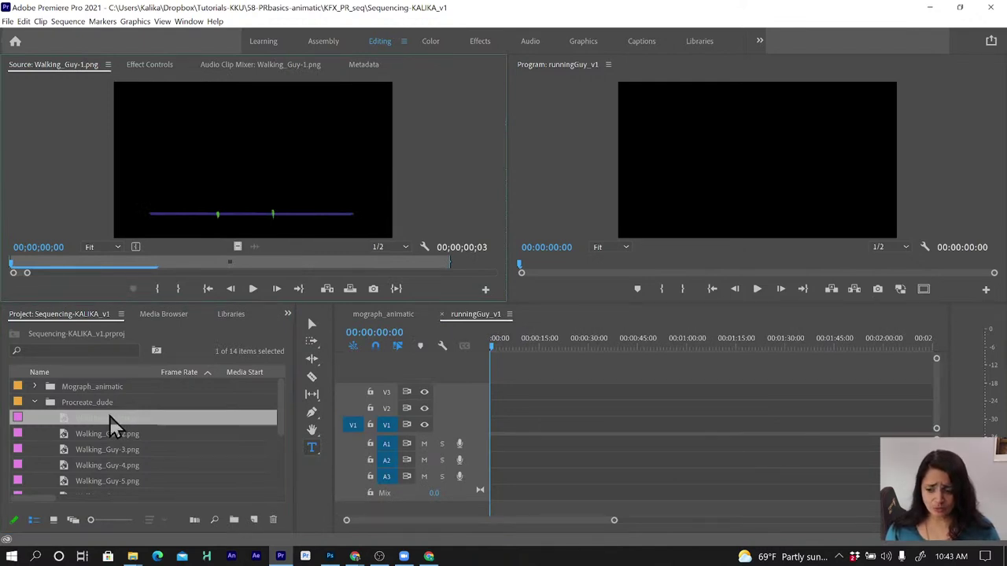
drag(110, 422, 495, 434)
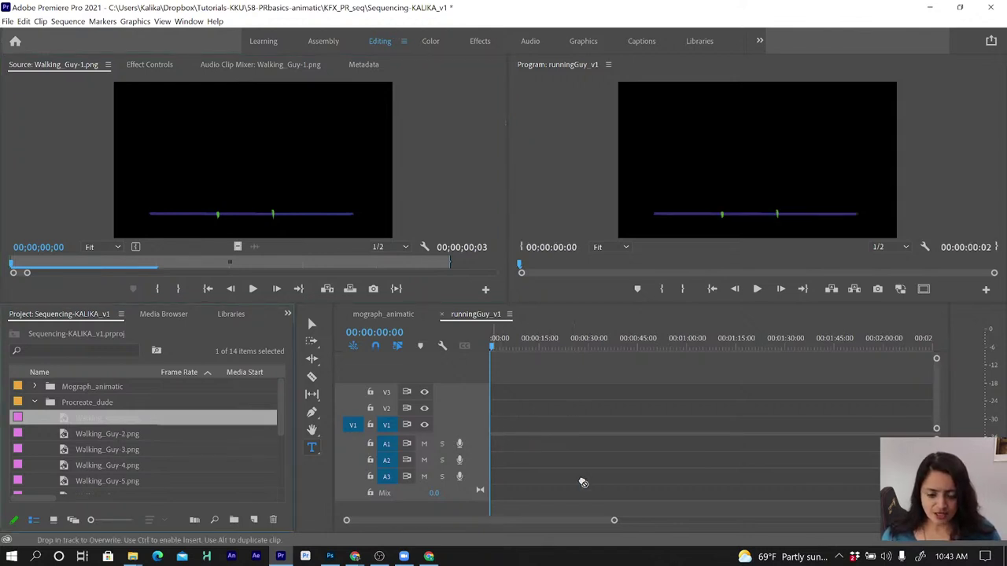
drag(614, 523, 482, 523)
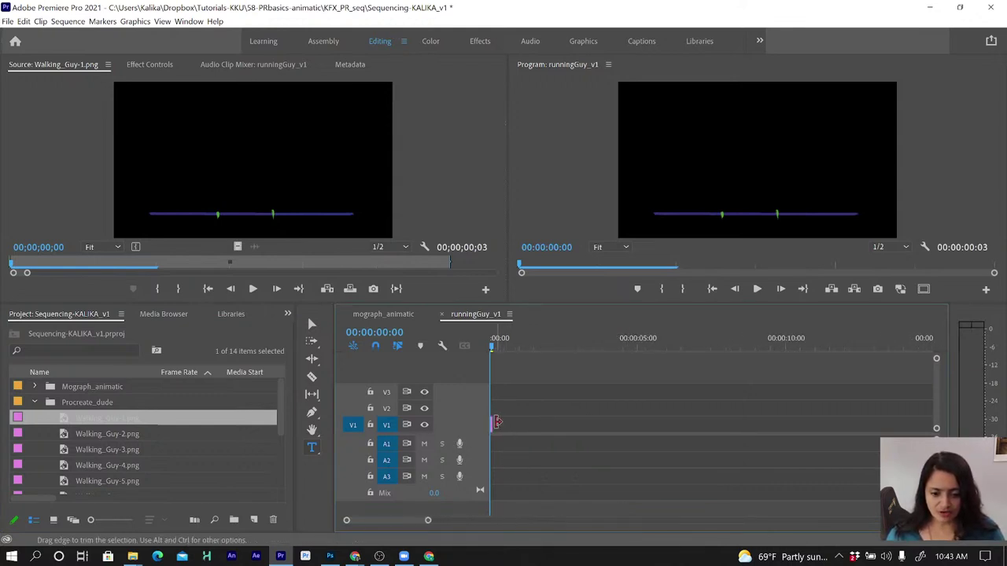
drag(493, 425, 652, 426)
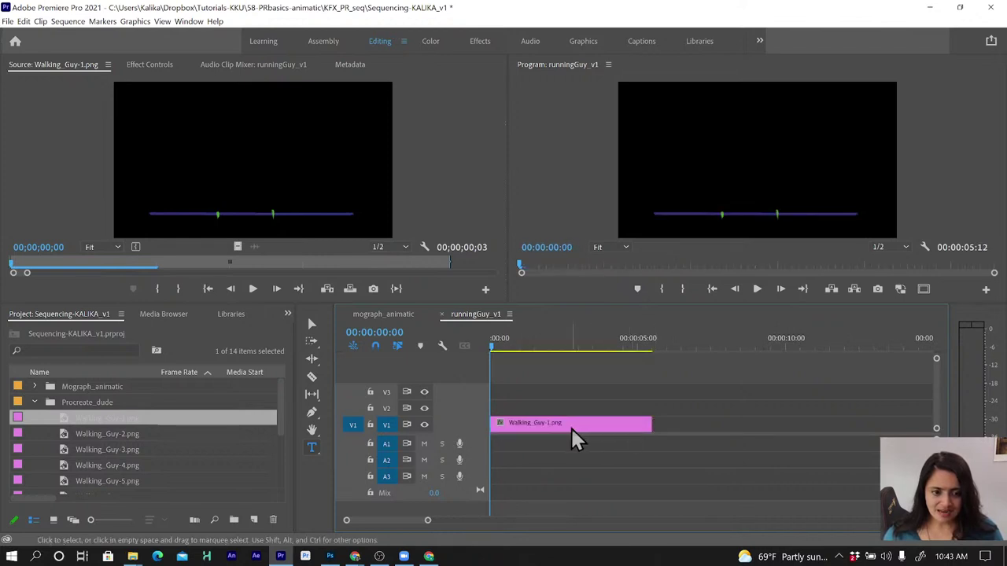
click(114, 434)
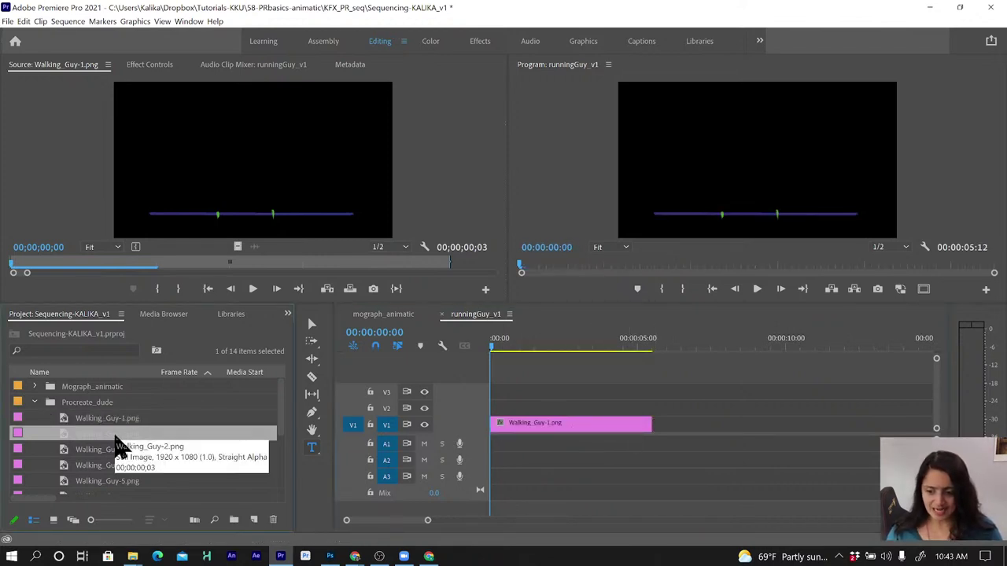
drag(116, 437, 492, 424)
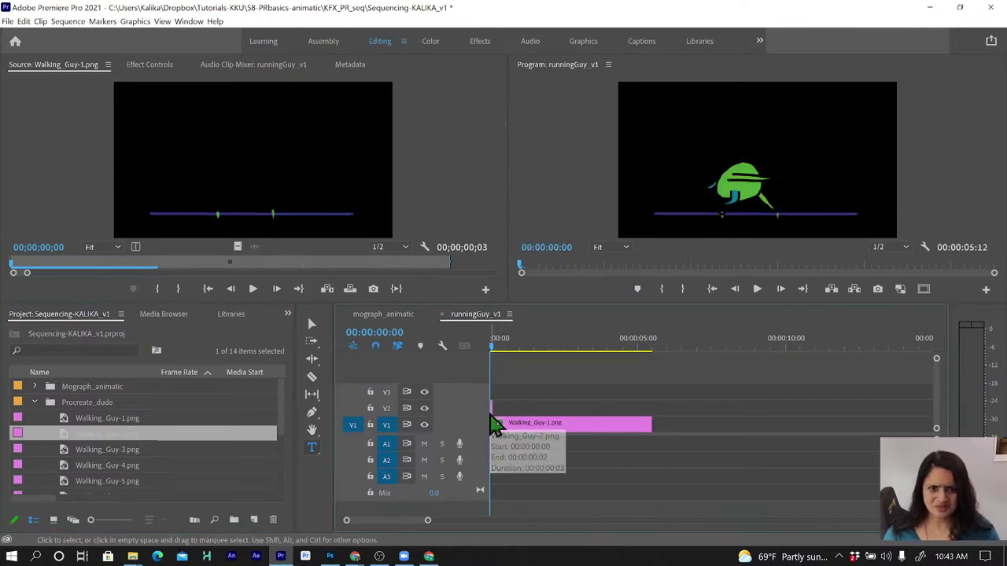
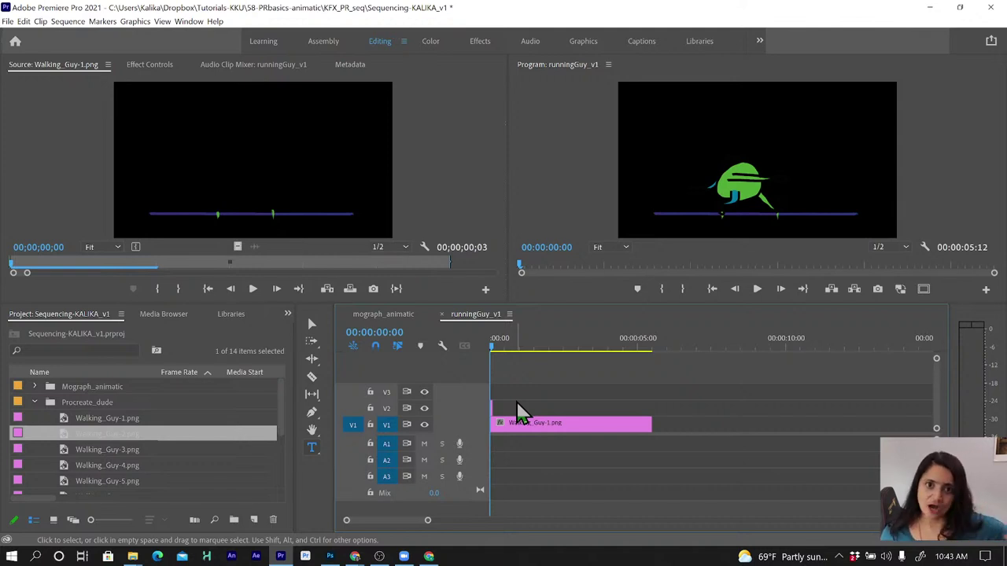
Move the Walking_Guy-1.png clip from V1 up to V2 and show the Effects panel
click(495, 423)
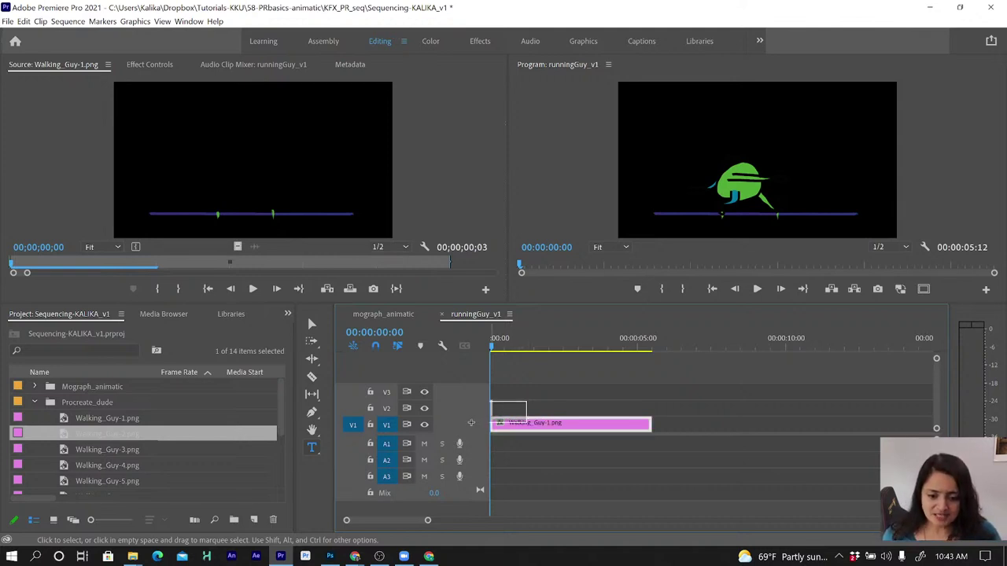
drag(507, 437, 506, 409)
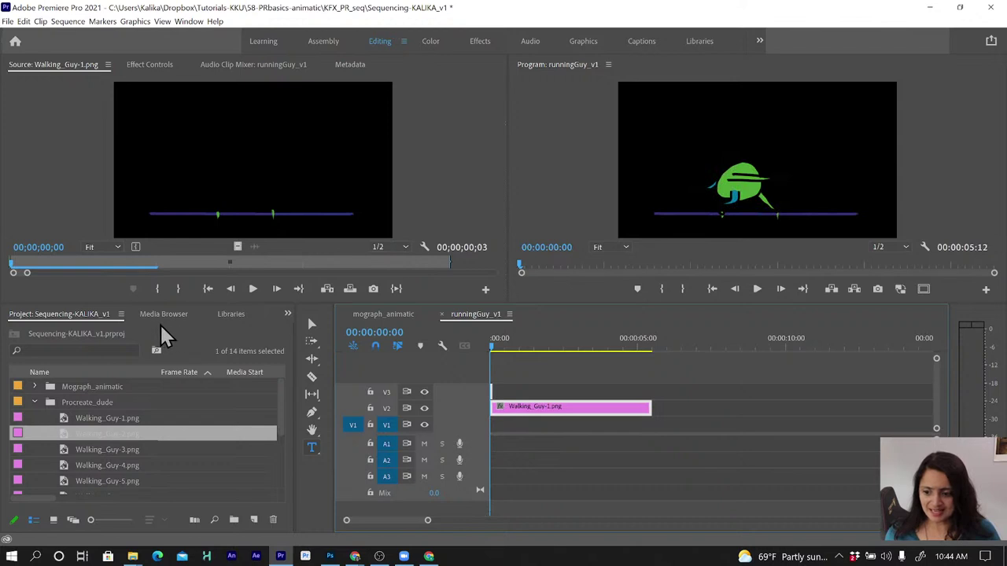
click(287, 313)
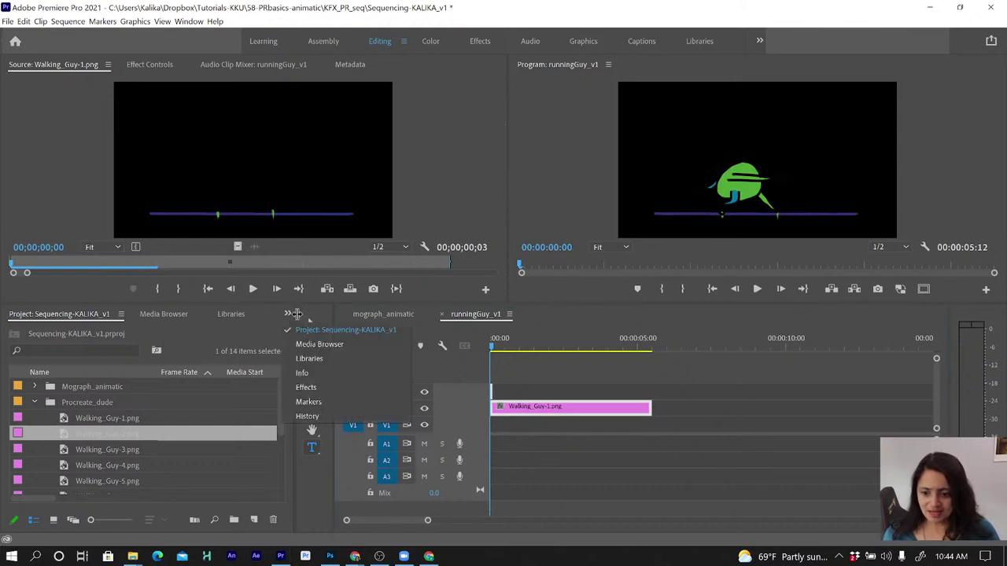
click(310, 389)
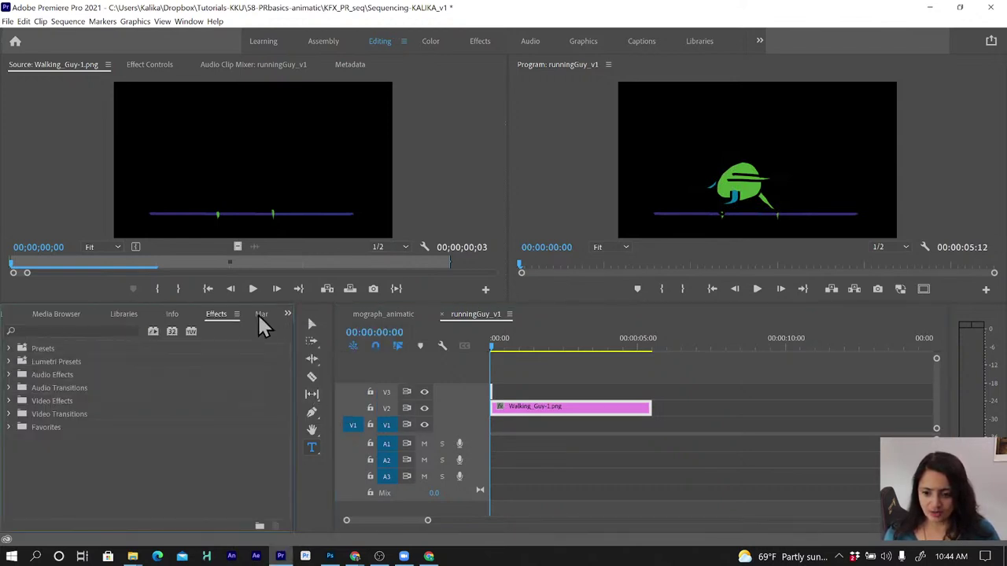
Browse the Video Effects folder and the Window panel list, then return to the Project panel
click(287, 312)
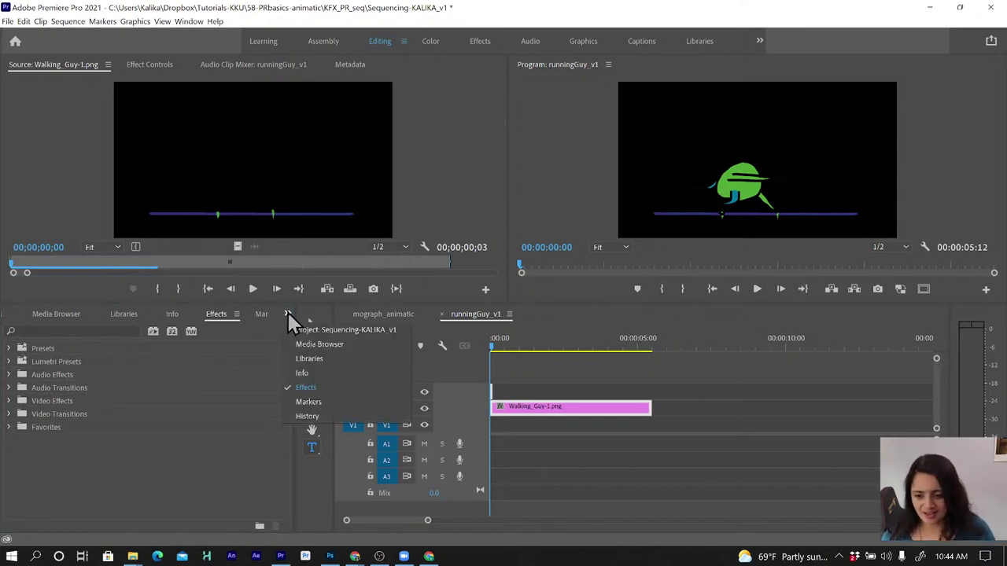
click(227, 395)
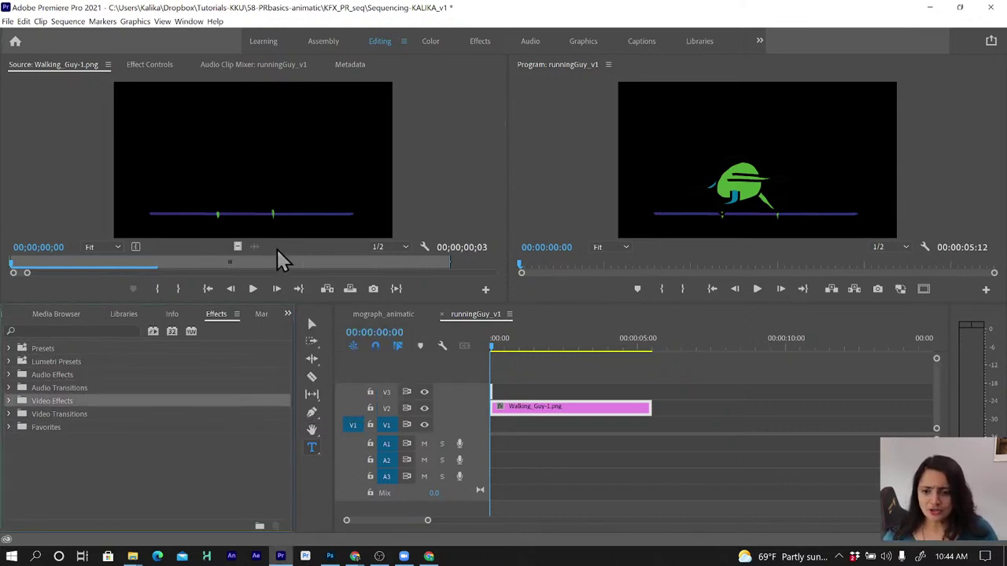
click(8, 315)
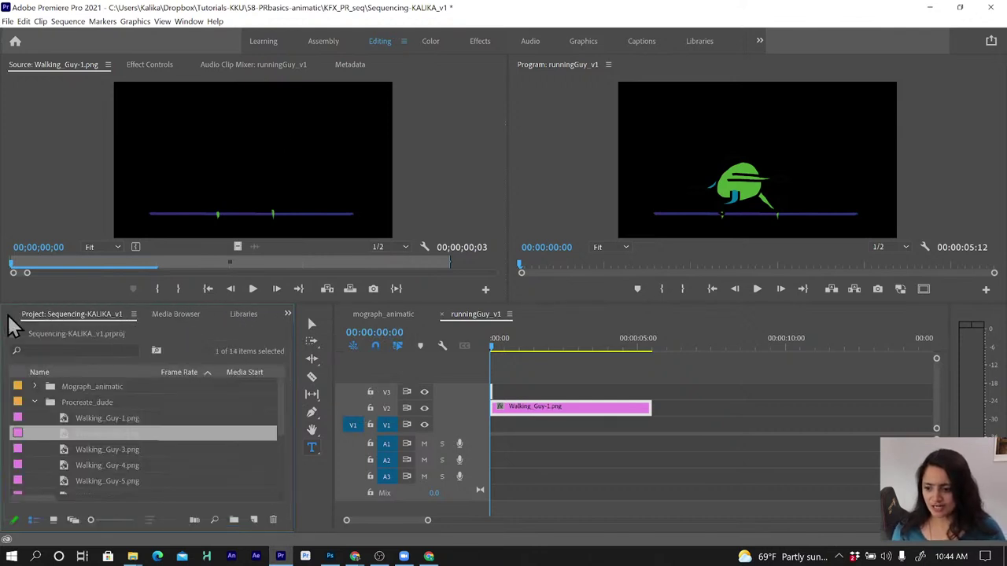
click(189, 22)
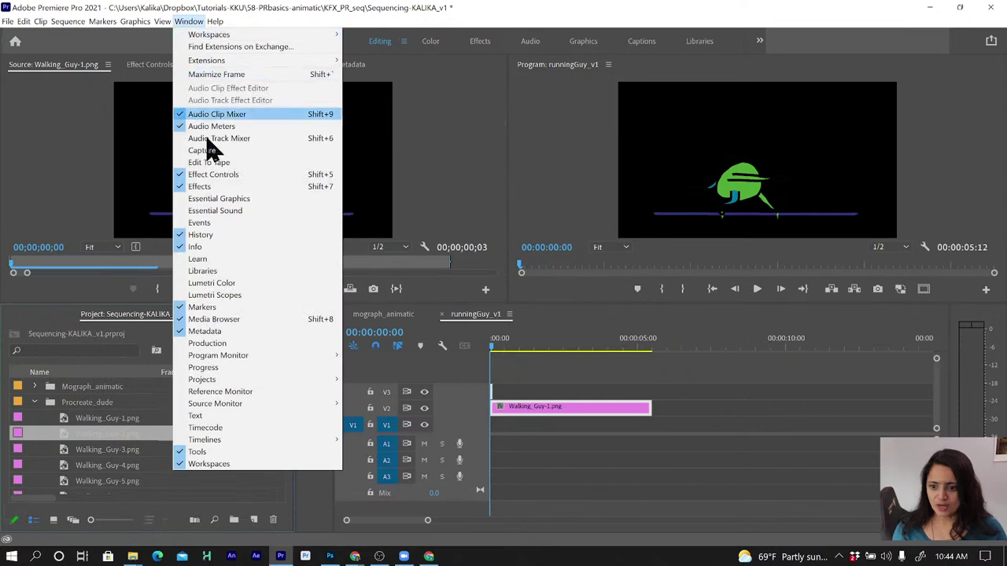
click(216, 187)
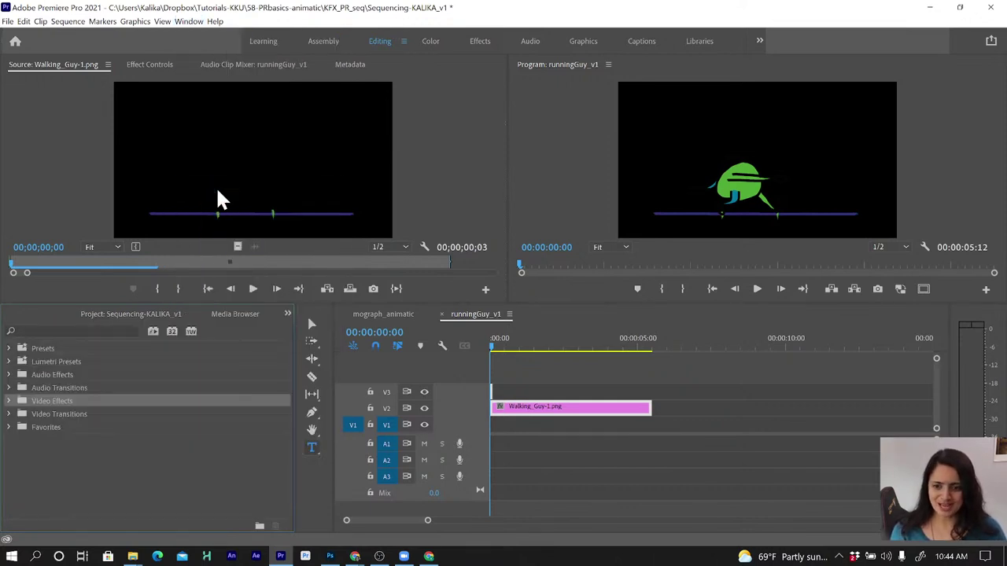
click(189, 23)
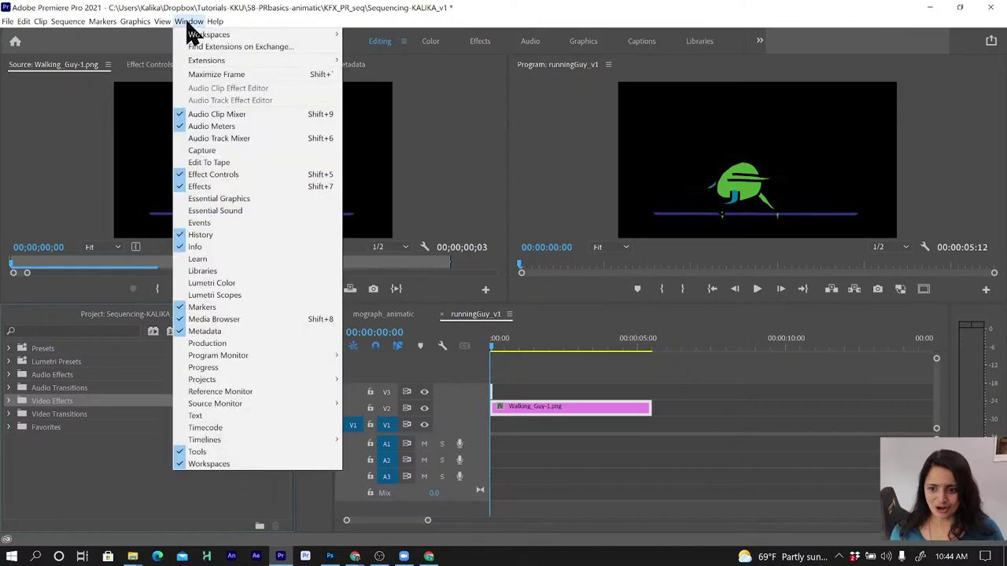
click(188, 25)
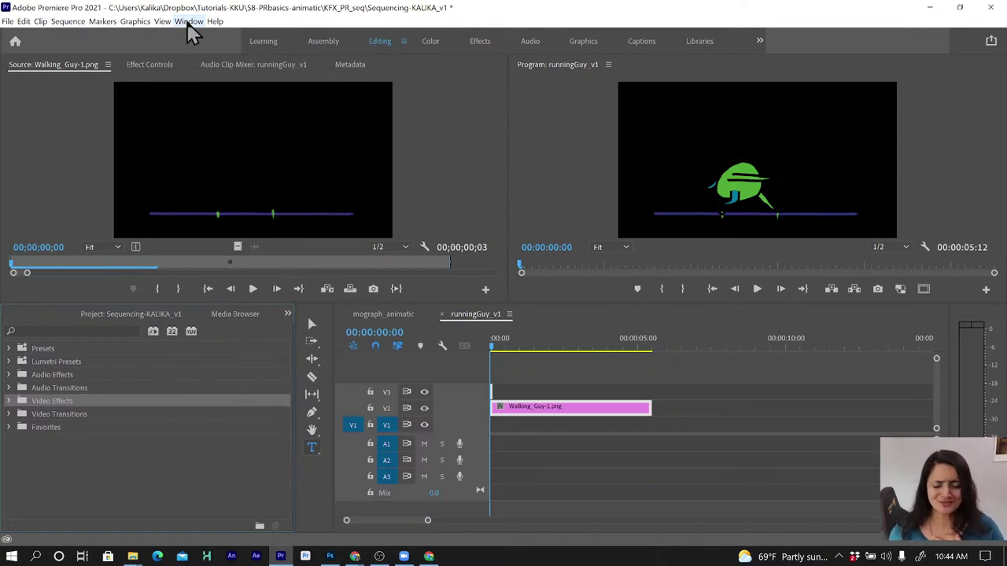
click(76, 331)
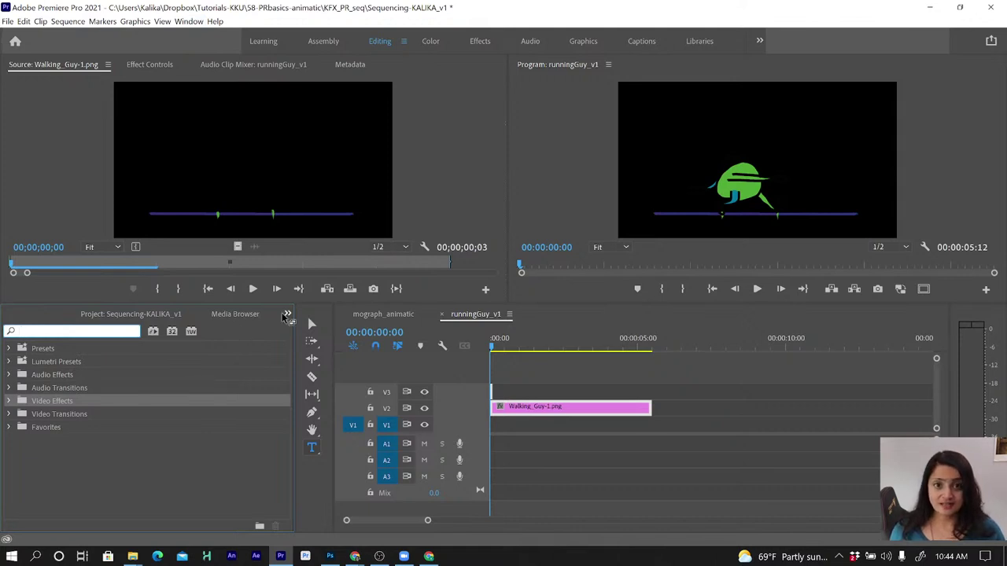
click(287, 315)
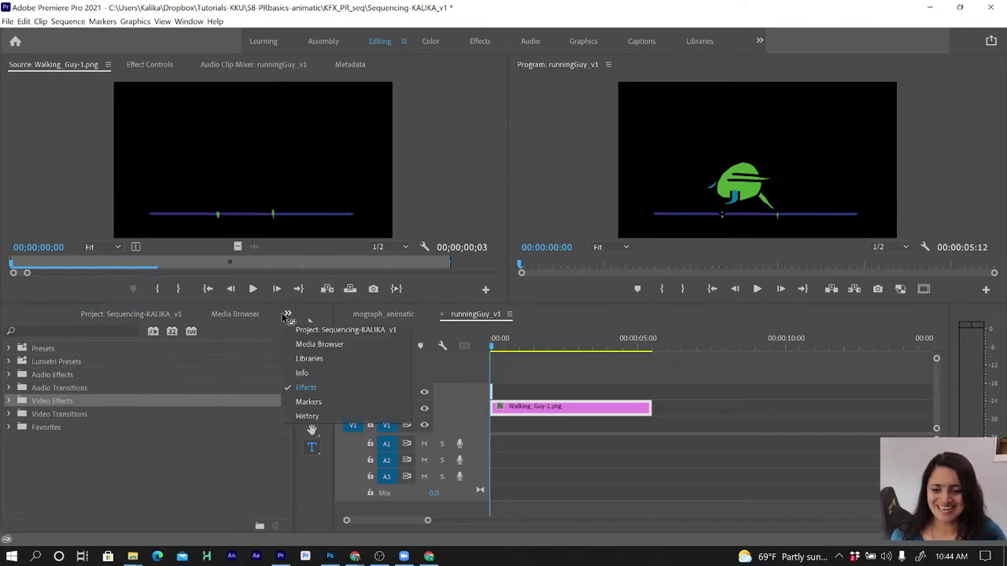
click(315, 335)
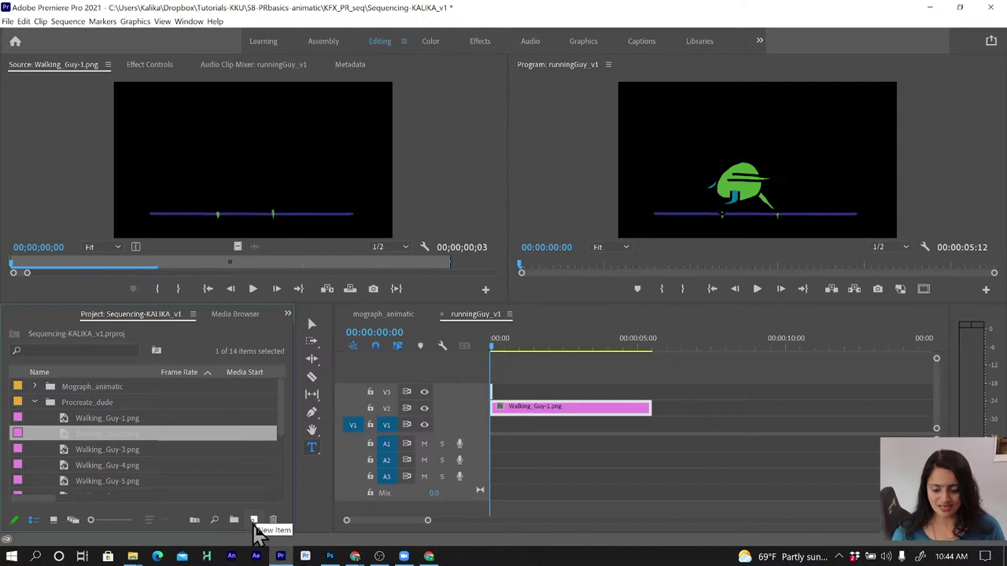
Create a 1920×1080, 24 fps colour matte in white (FFFFFF) named 'Color Matte-white'
click(254, 521)
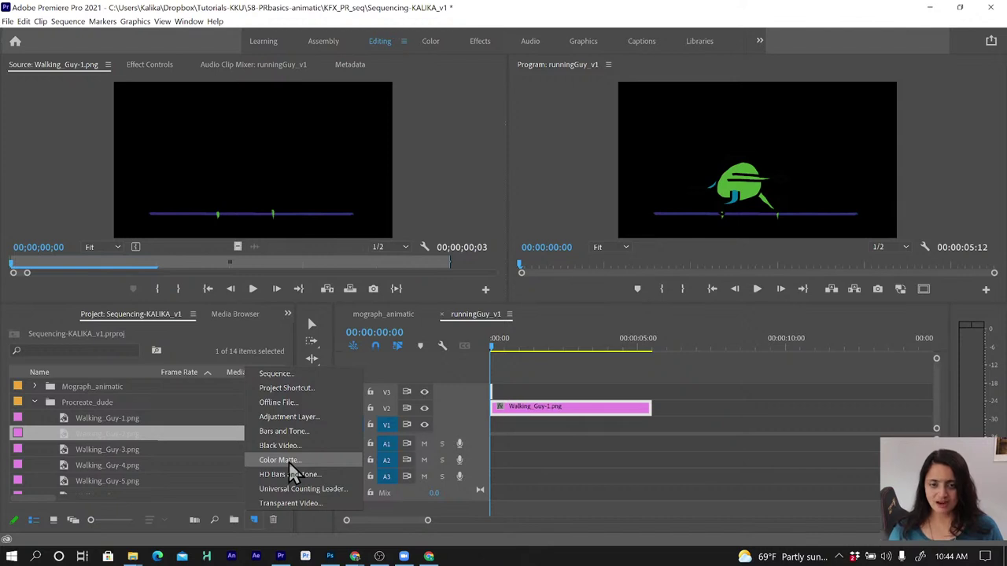
click(288, 460)
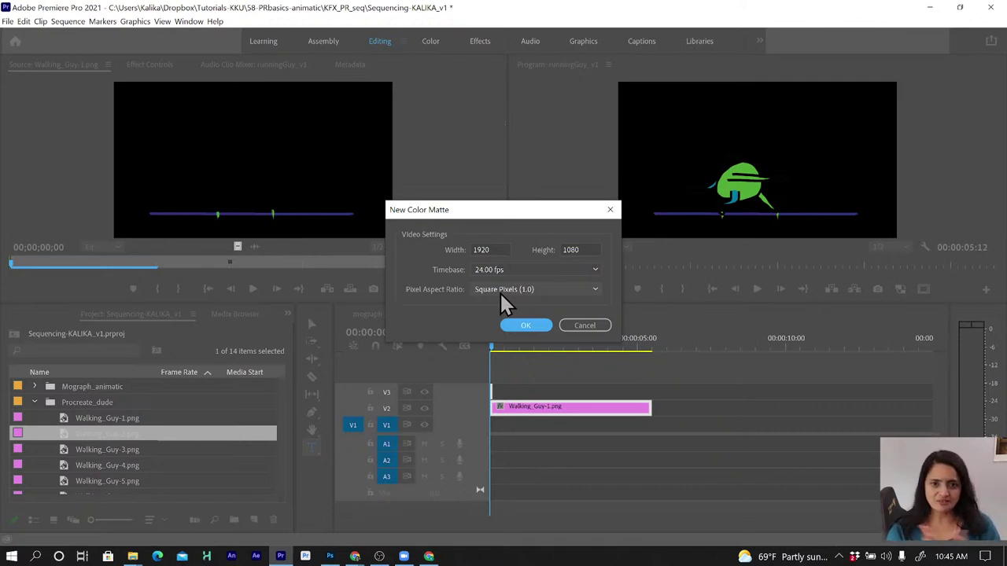
click(535, 332)
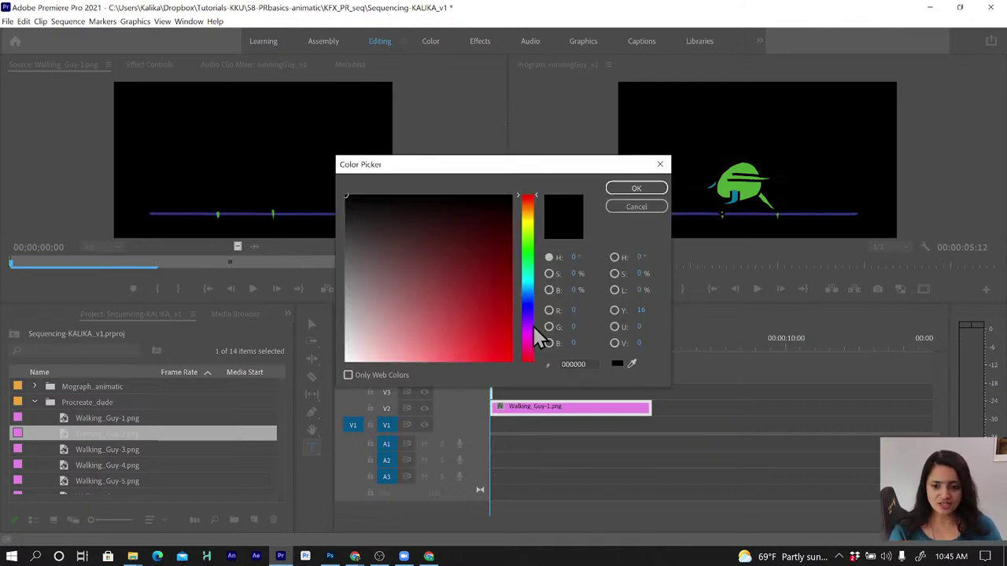
drag(368, 315, 309, 388)
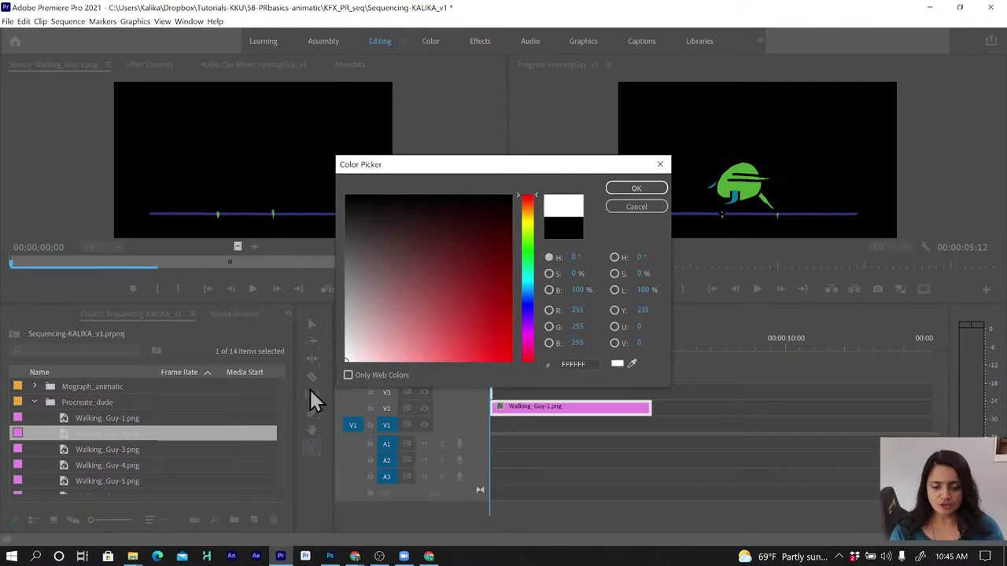
click(631, 188)
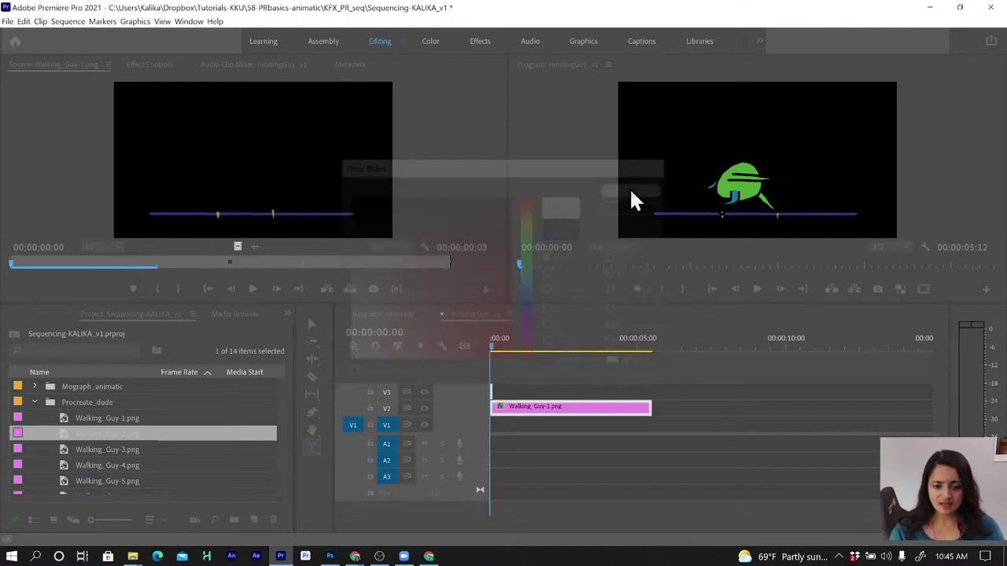
click(464, 278)
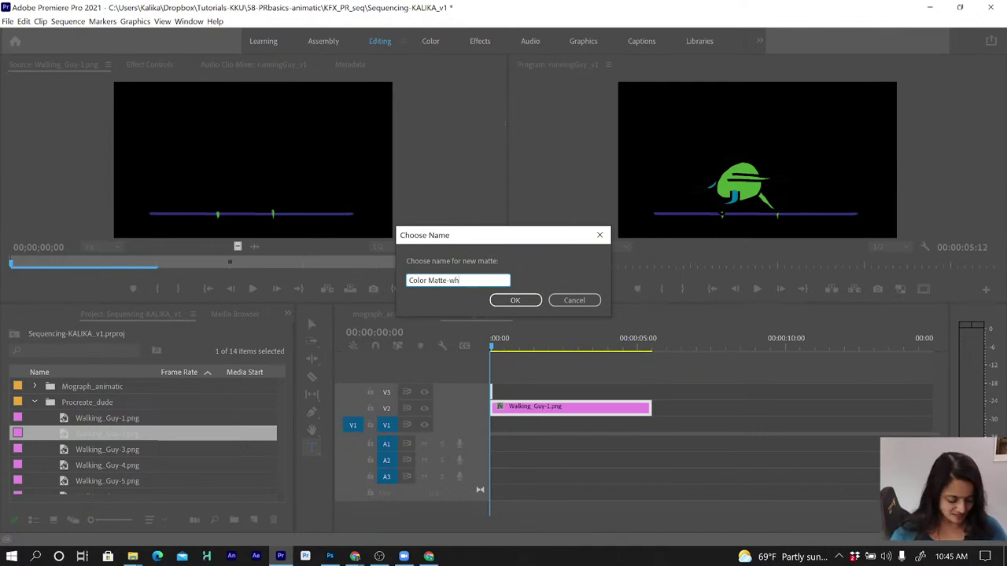
key(Return)
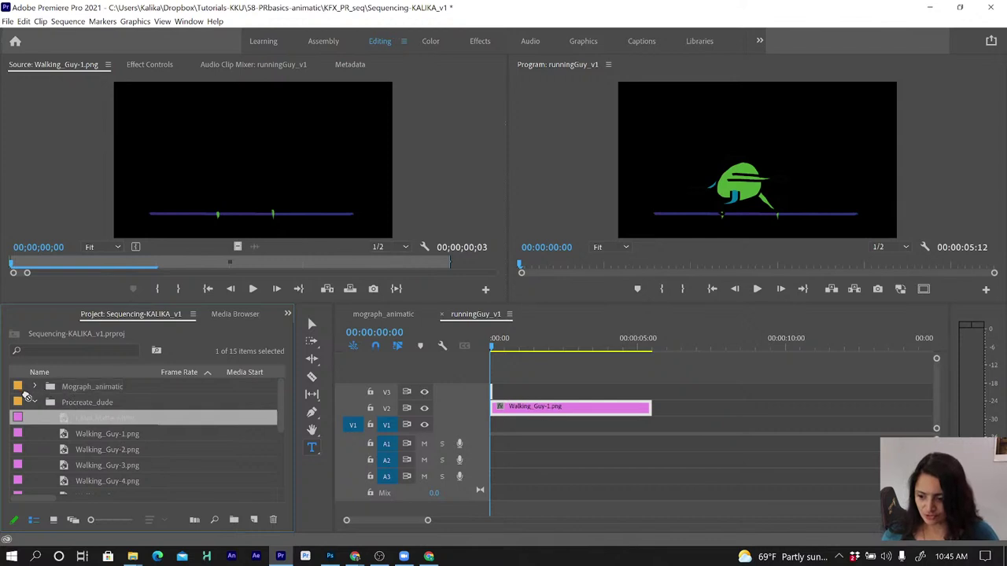
Move Color Matte-white to the project root and collapse the Procreate_dude folder
drag(20, 398, 20, 402)
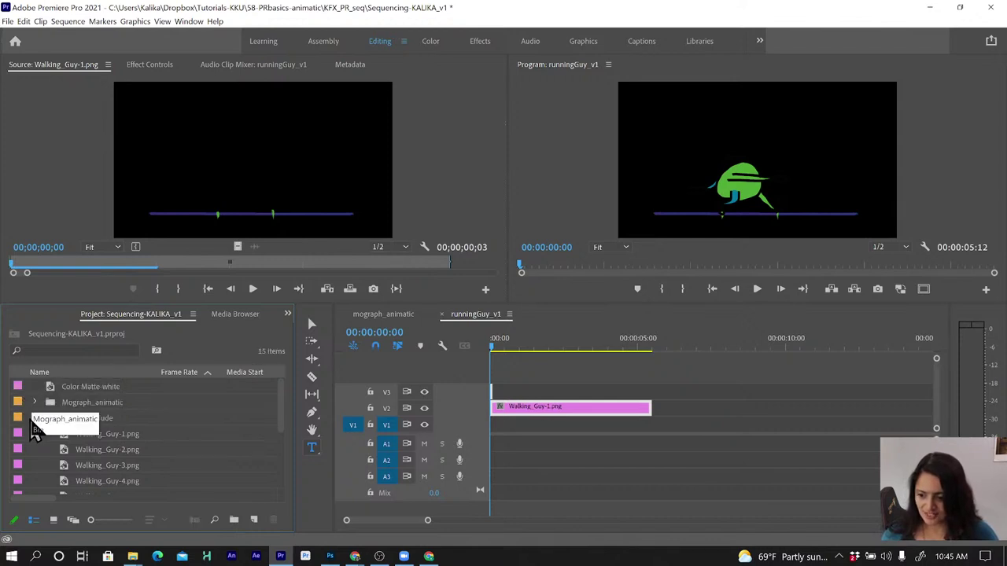
click(33, 418)
click(96, 384)
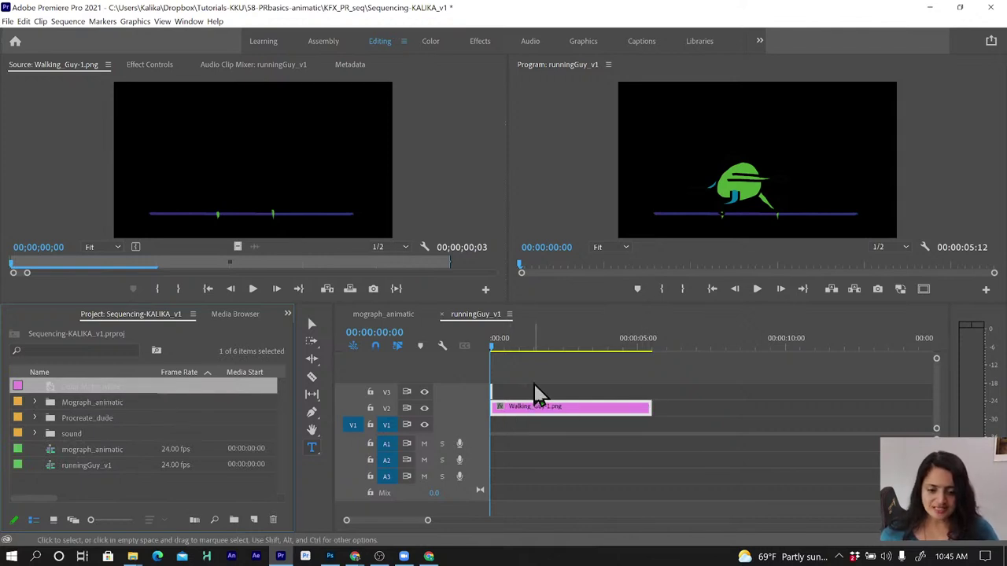
Put the white matte on V1 under Walking_Guy-1 on V2, stretched to the same length
mouse_move(533, 385)
mouse_down()
mouse_move(470, 413)
mouse_move(509, 431)
mouse_up()
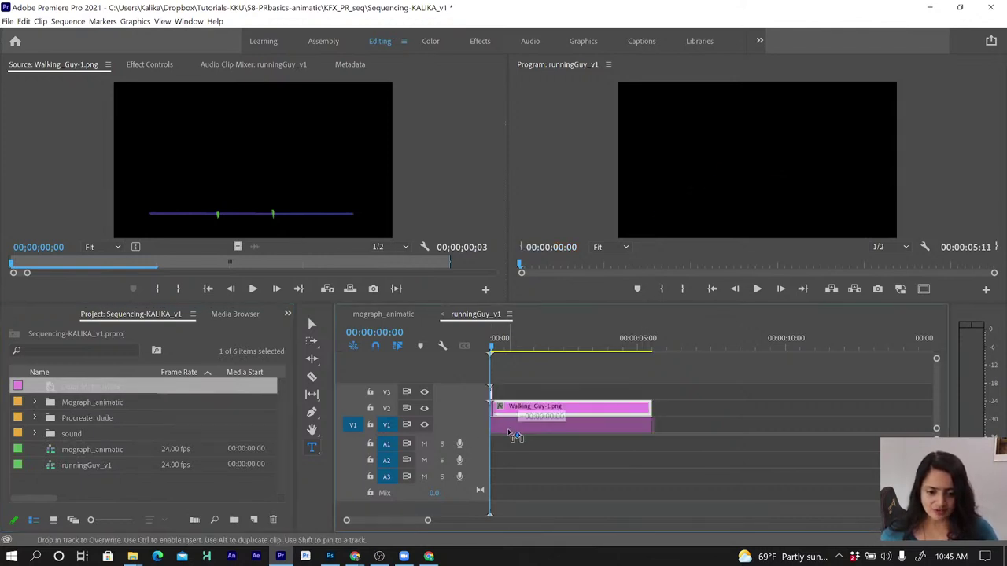
drag(568, 395, 501, 425)
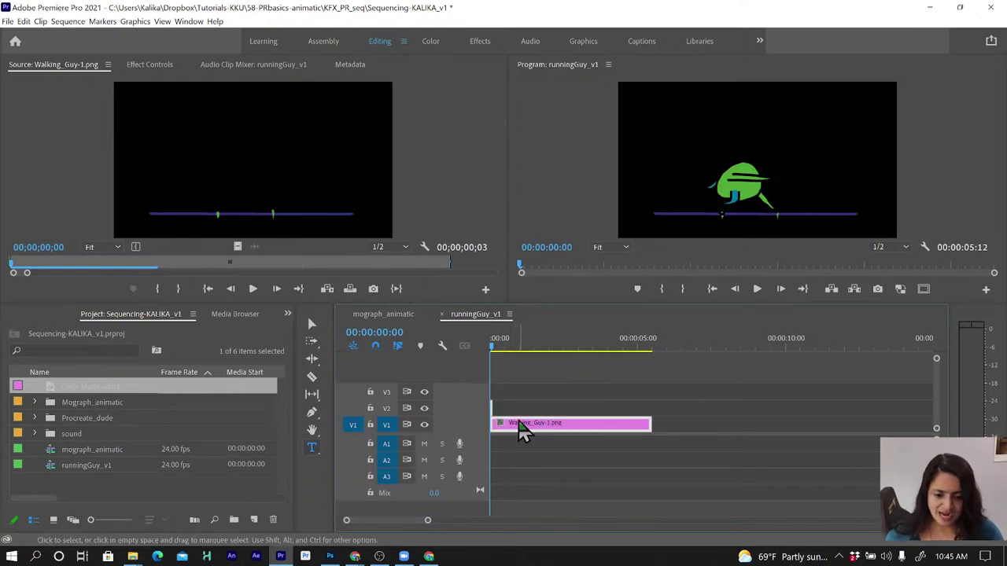
drag(522, 431, 520, 414)
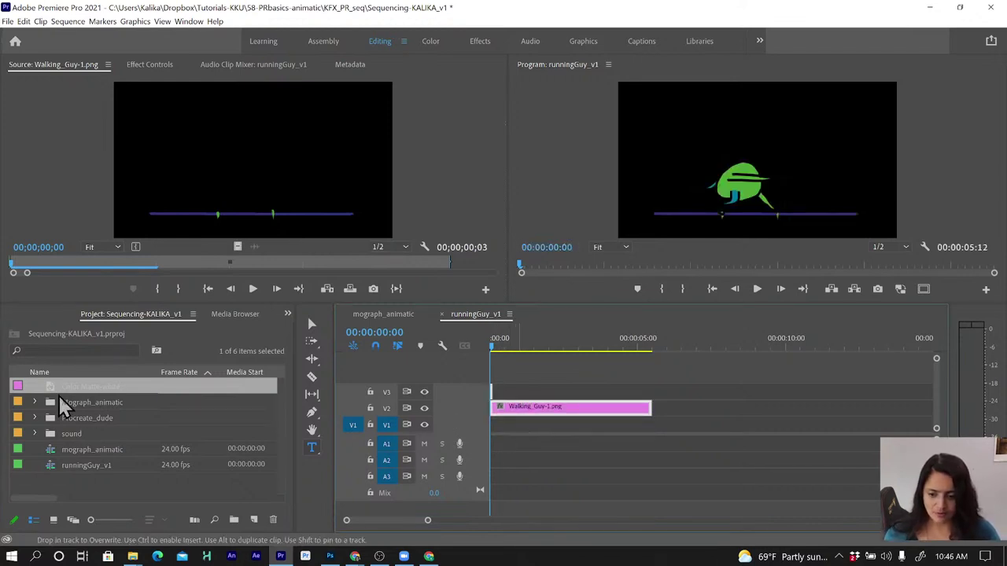
key(c)
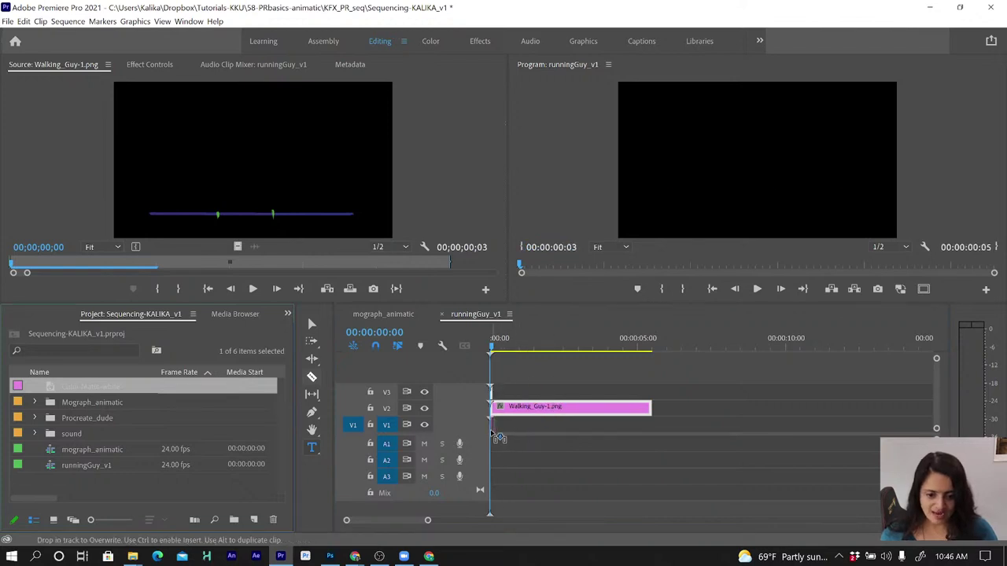
click(489, 430)
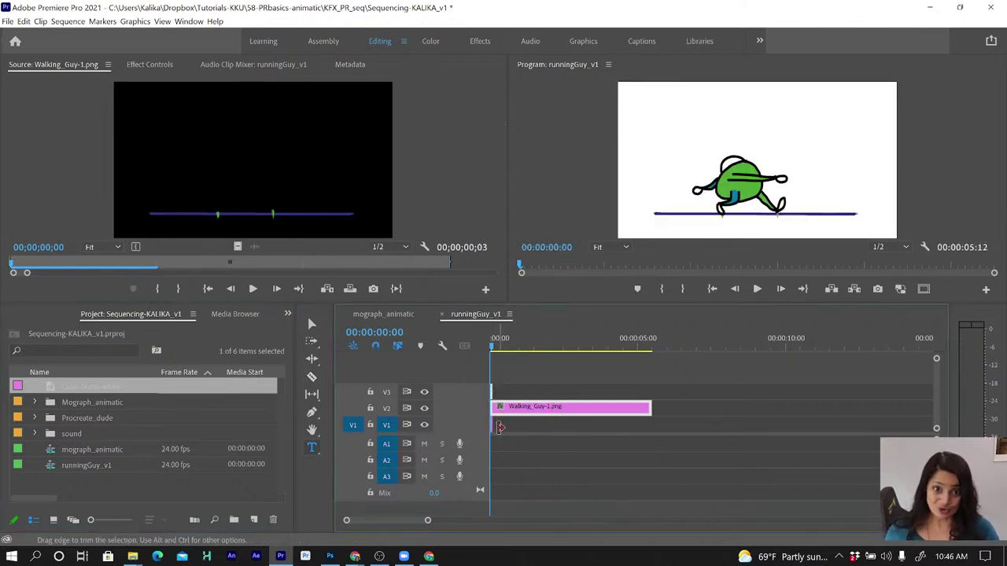
drag(498, 426, 652, 435)
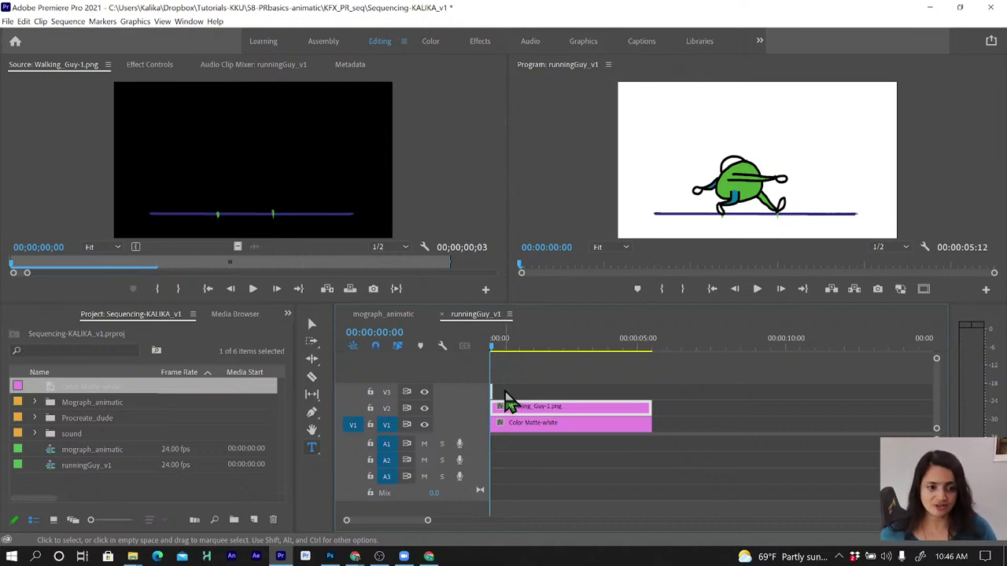
Place Walking_Guy-2 and the seven Walking_Guy frame images on V3 at the sequence start
click(33, 416)
click(113, 452)
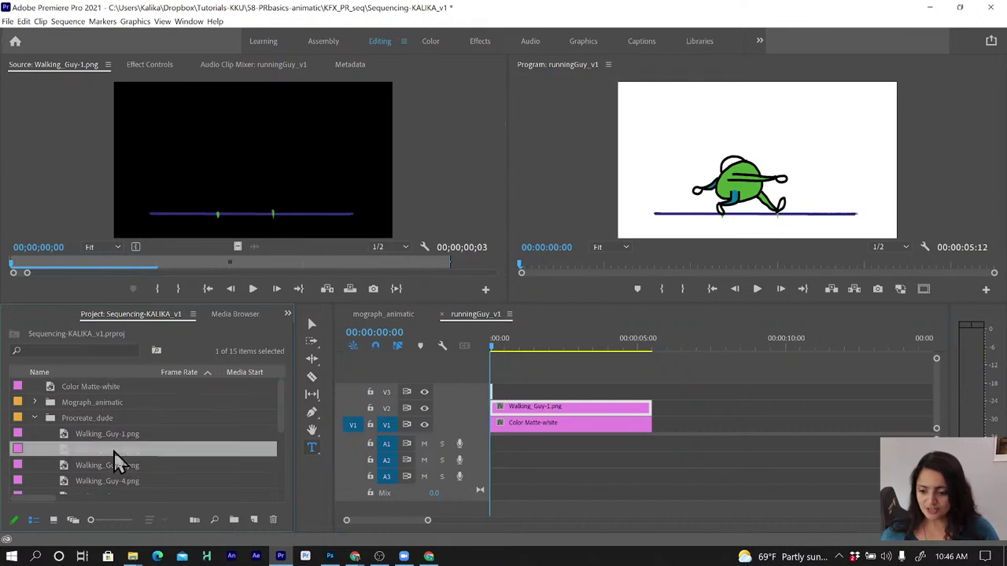
drag(111, 460, 494, 394)
double_click(492, 393)
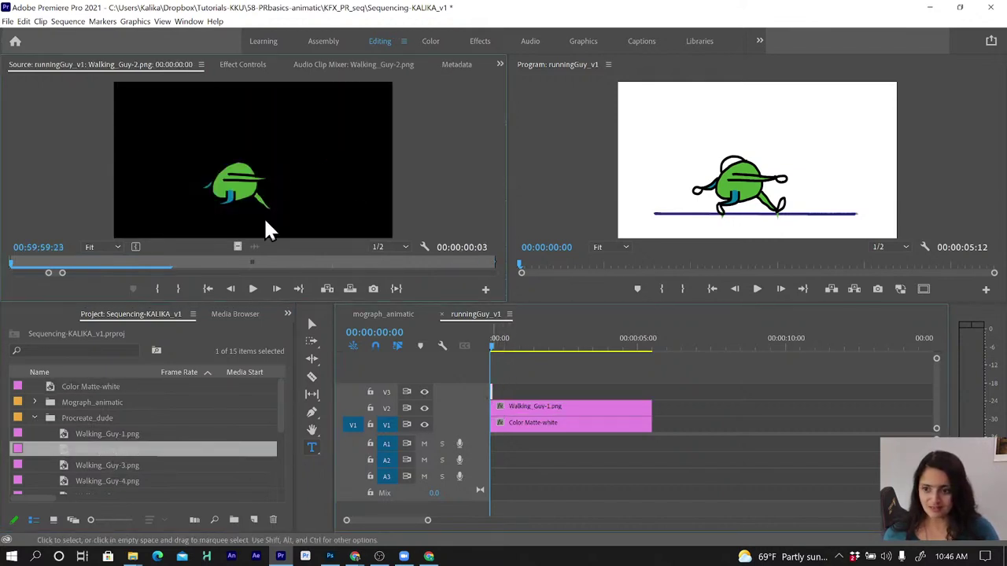
click(132, 67)
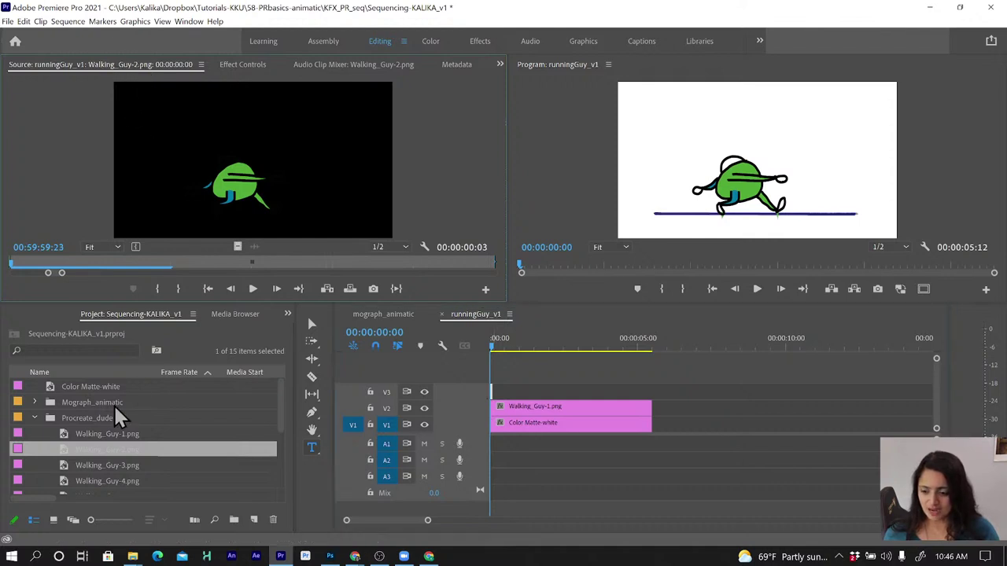
scroll(118, 464, down, 2)
scroll(126, 464, down, 2)
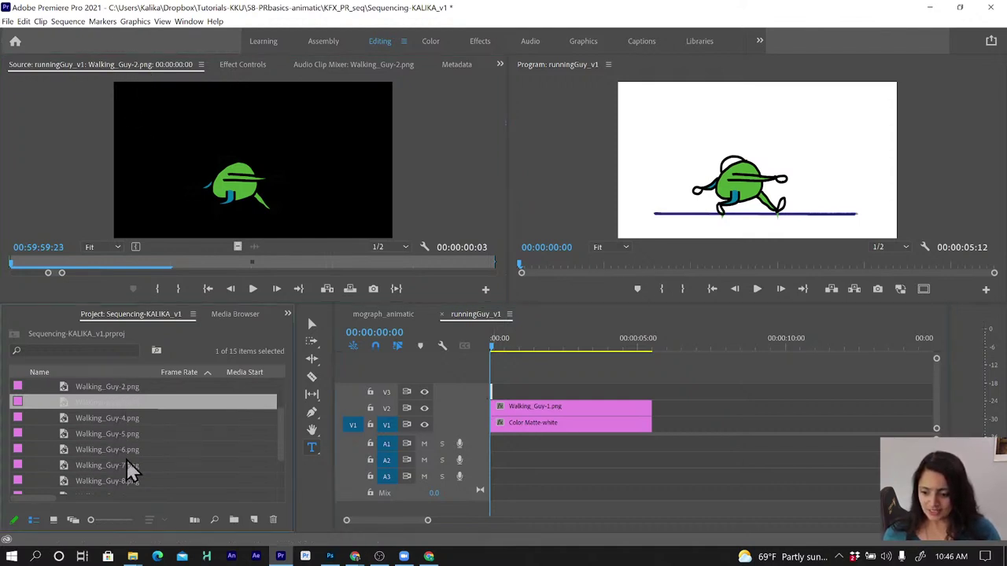
scroll(130, 468, down, 2)
shift+click(130, 464)
mouse_move(126, 472)
mouse_down()
mouse_move(531, 393)
mouse_move(508, 394)
mouse_up()
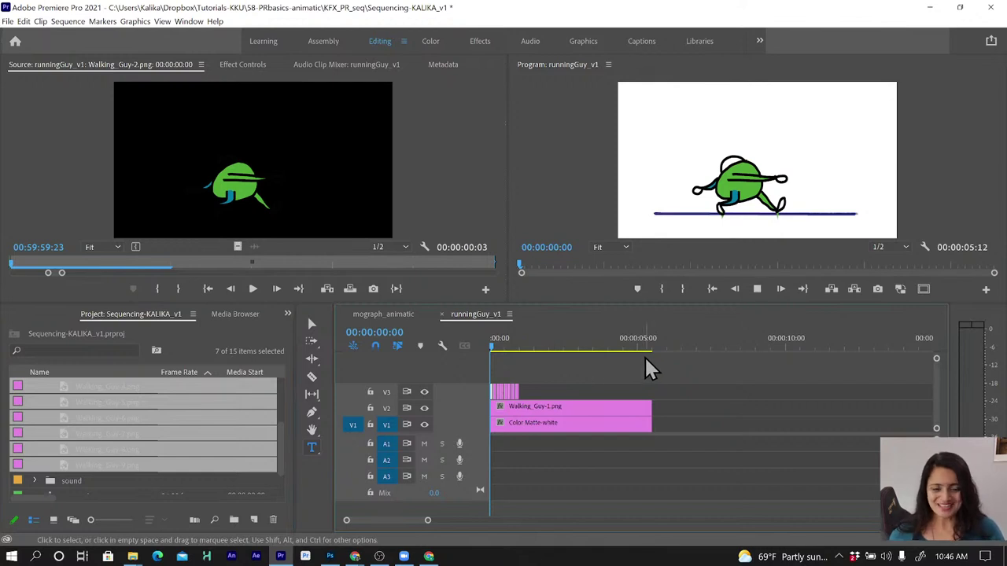
Play and scrub the sequence to preview the walk, then select all frame clips on V3
key(space)
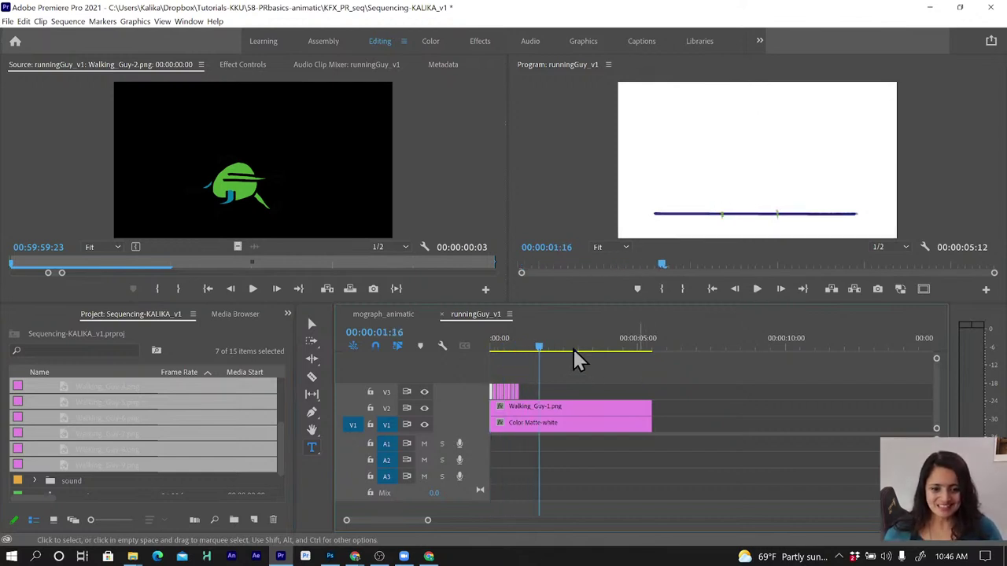
click(496, 343)
key(space)
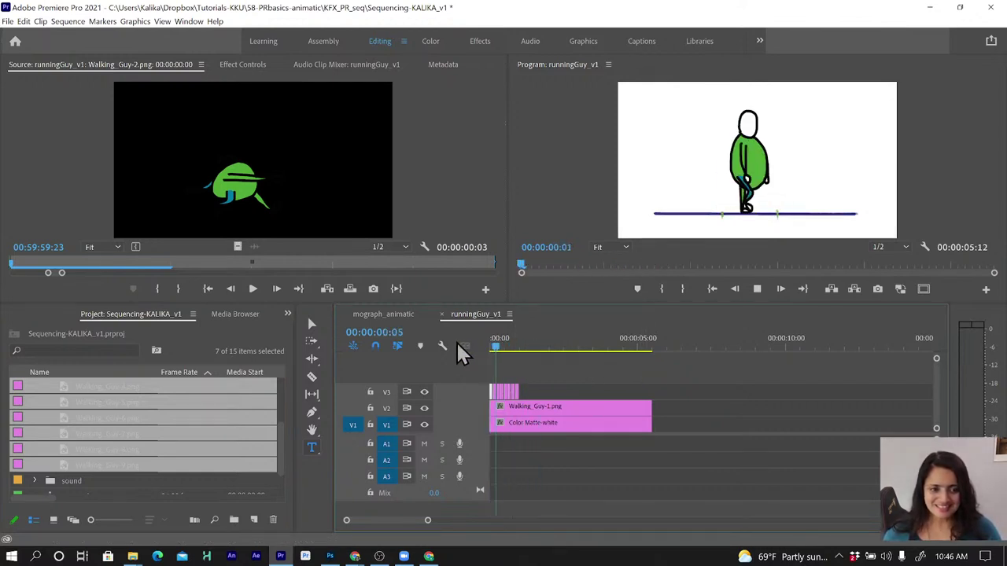
click(491, 346)
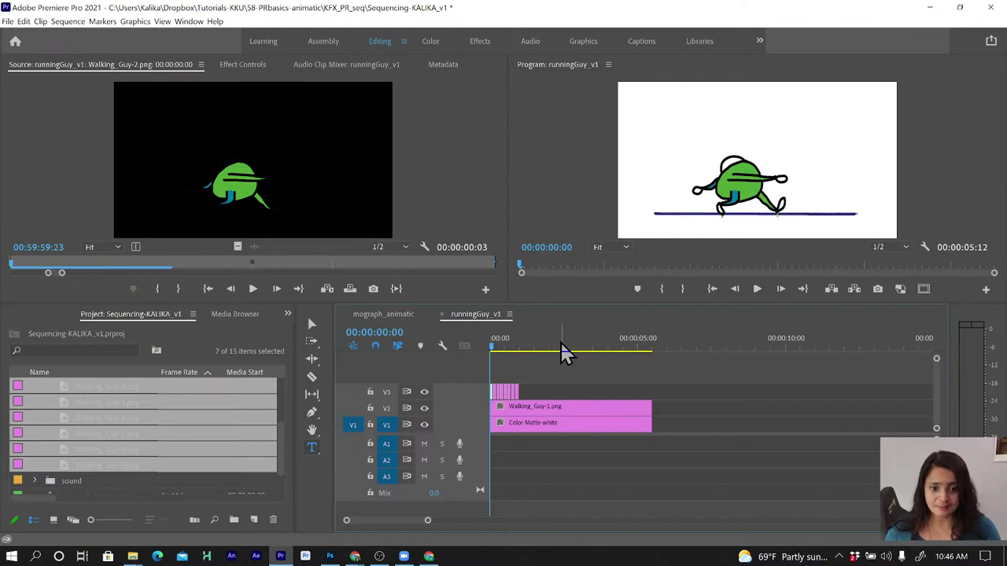
drag(521, 353, 515, 348)
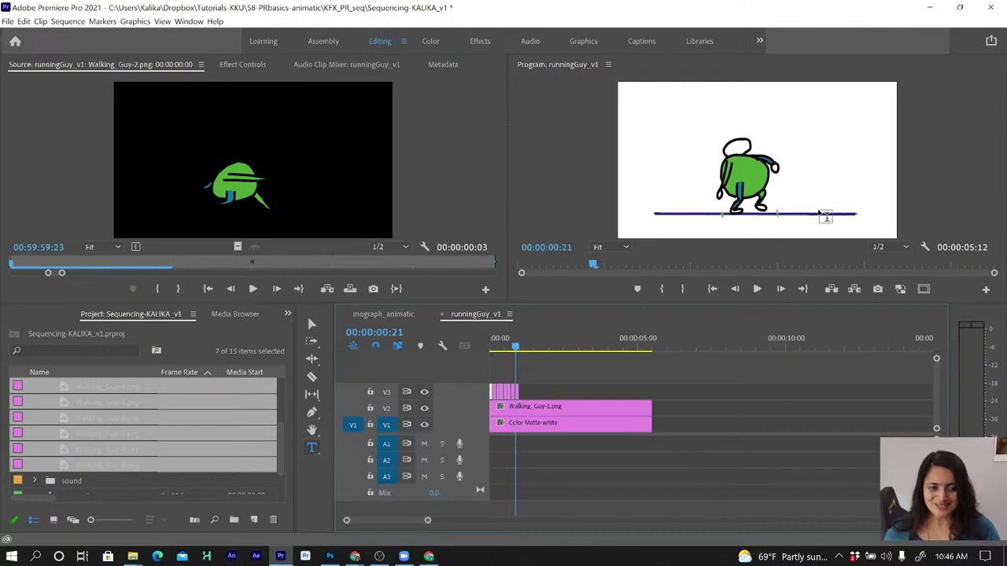
drag(515, 343, 464, 353)
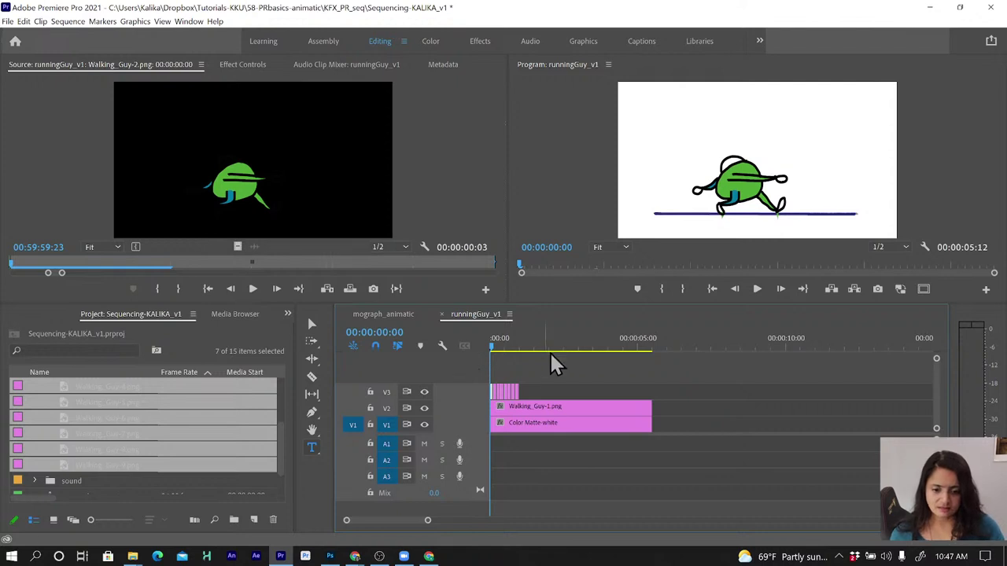
drag(543, 365, 479, 398)
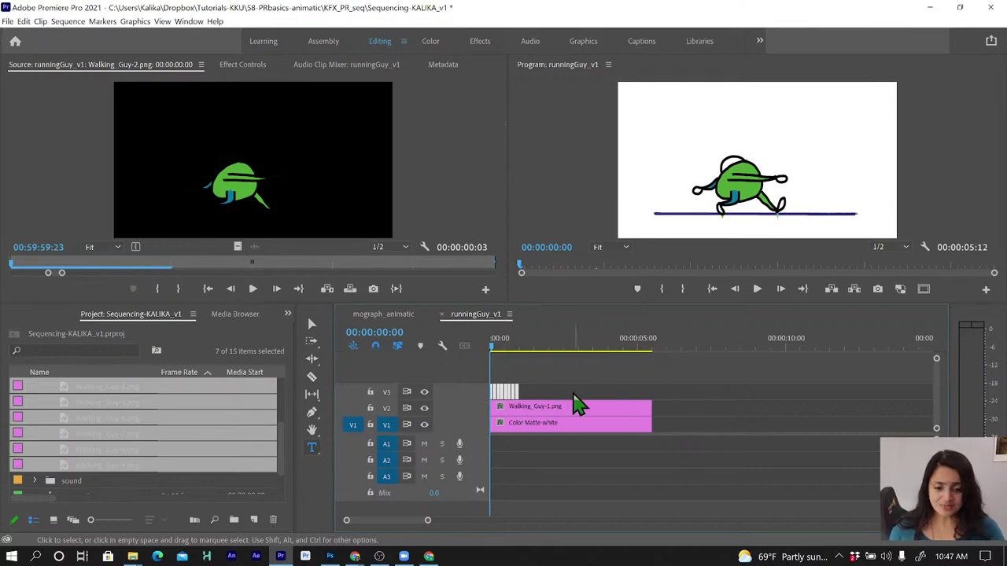
Nest the selected V3 Walking_Guy frame clips into a sequence named 'walk'
right_click(508, 403)
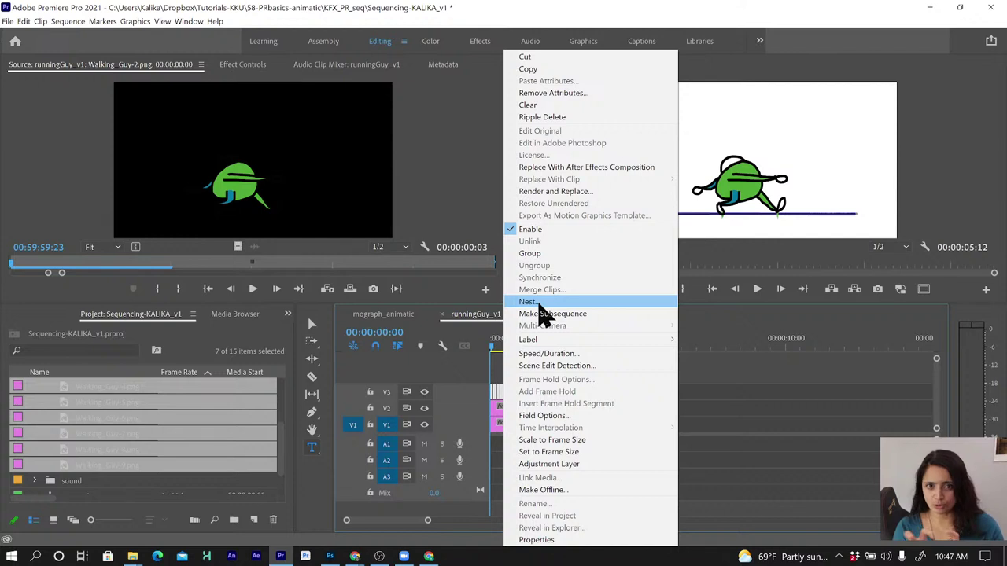
click(539, 304)
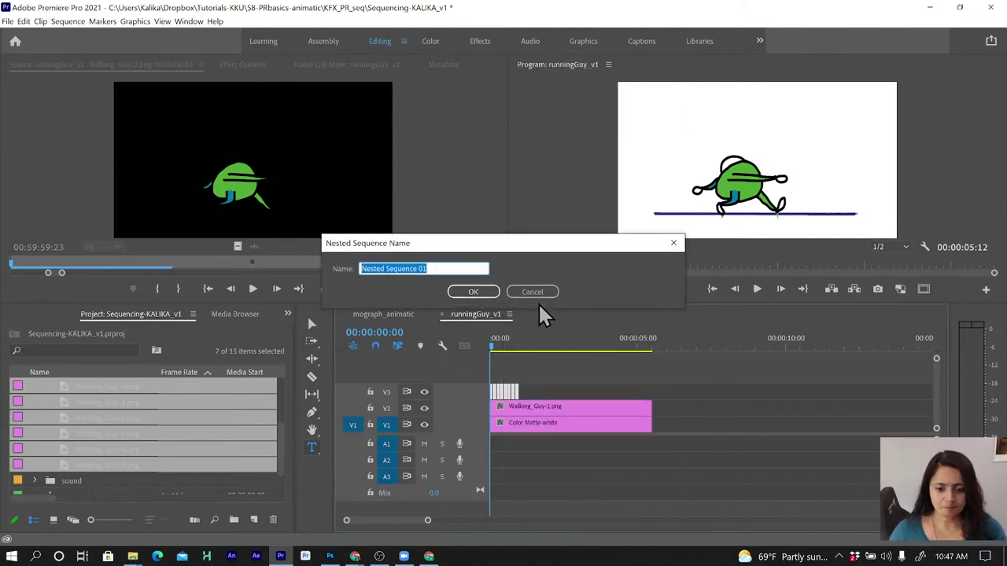
text(walk)
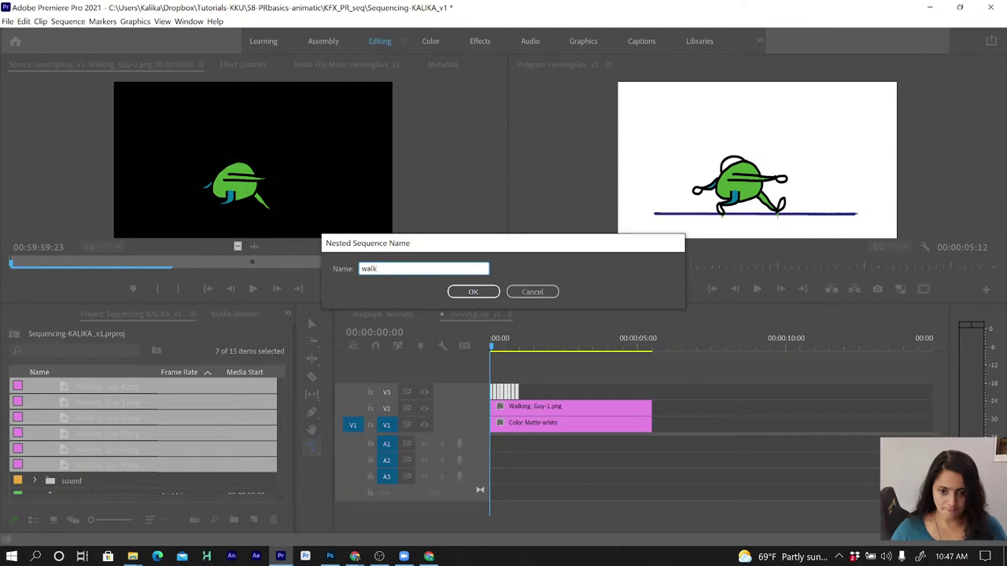
key(Return)
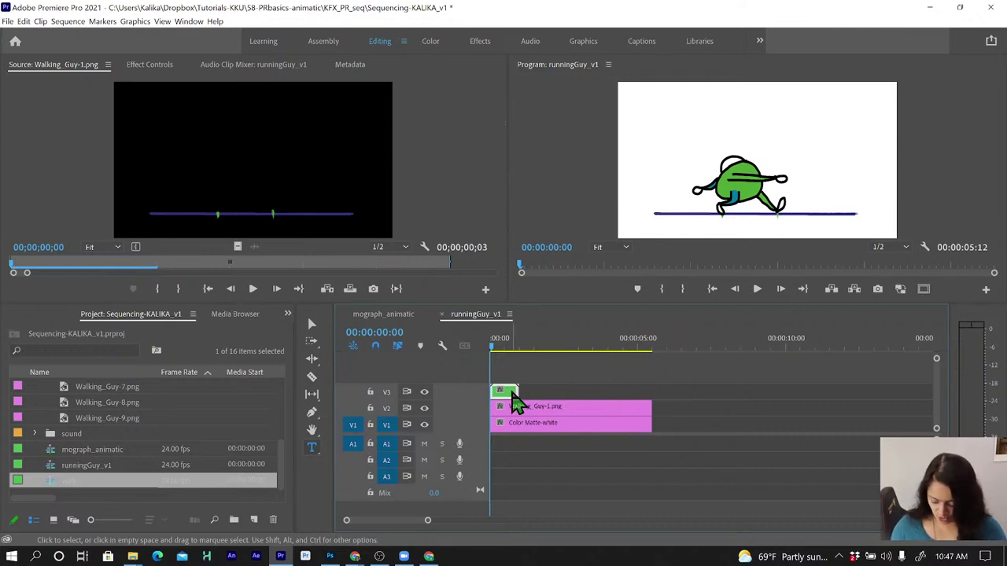
Spread copies of the walk nest along V3, then select them all and inspect their options
drag(513, 396, 539, 402)
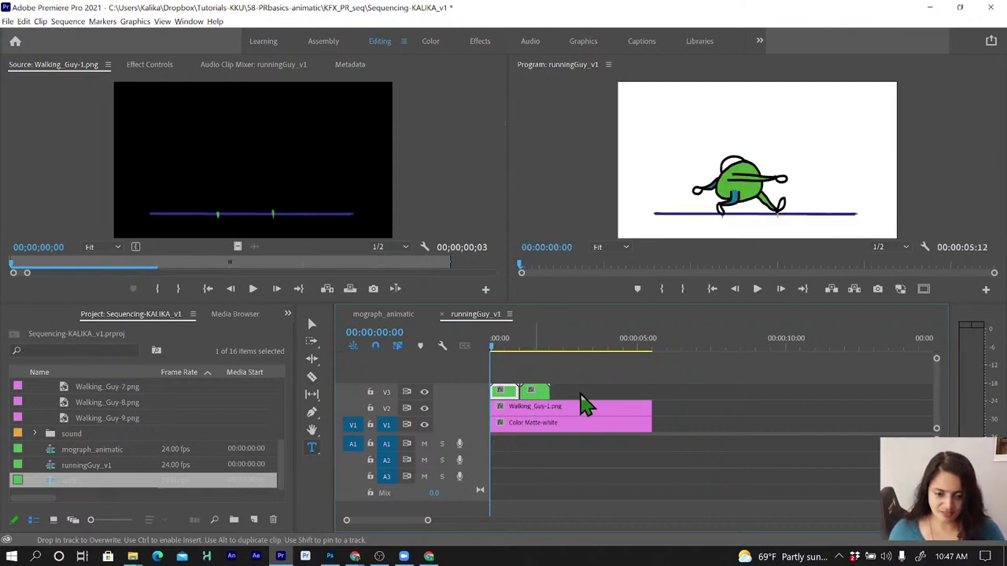
mouse_move(586, 405)
mouse_down()
mouse_move(685, 392)
mouse_move(688, 401)
mouse_move(744, 402)
mouse_up()
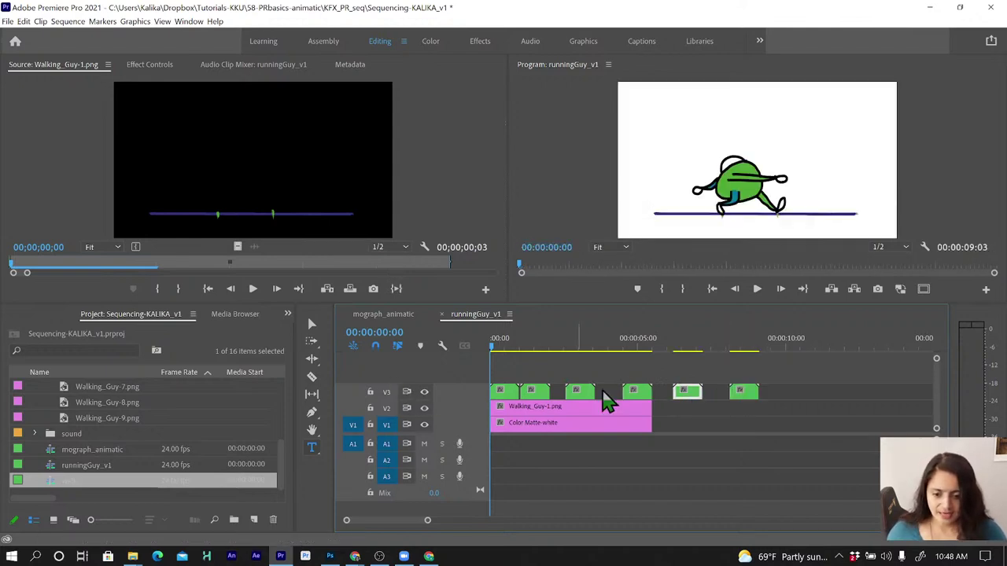
drag(788, 364, 505, 393)
click(72, 22)
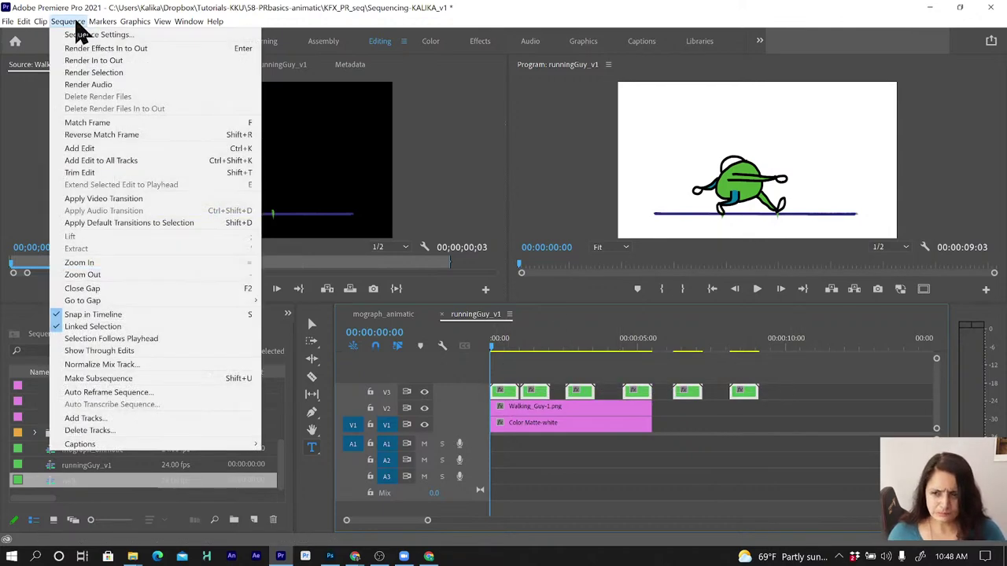
mouse_move(40, 25)
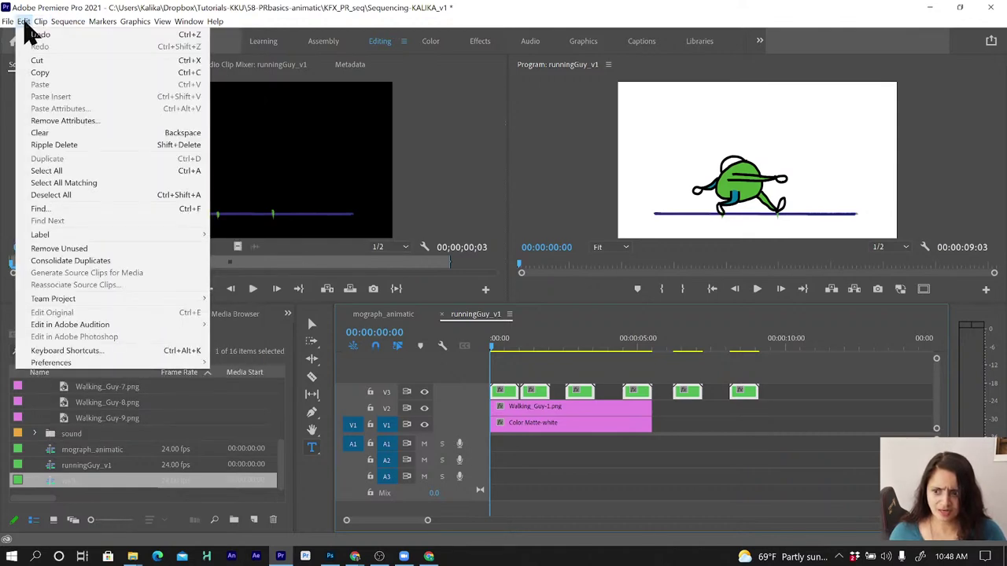
mouse_move(108, 27)
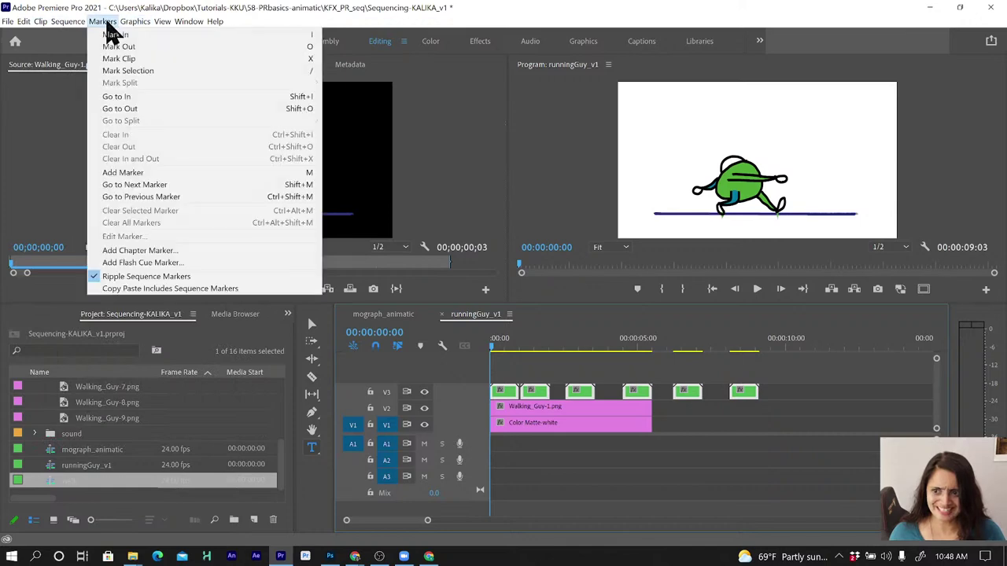
key(Escape)
right_click(586, 403)
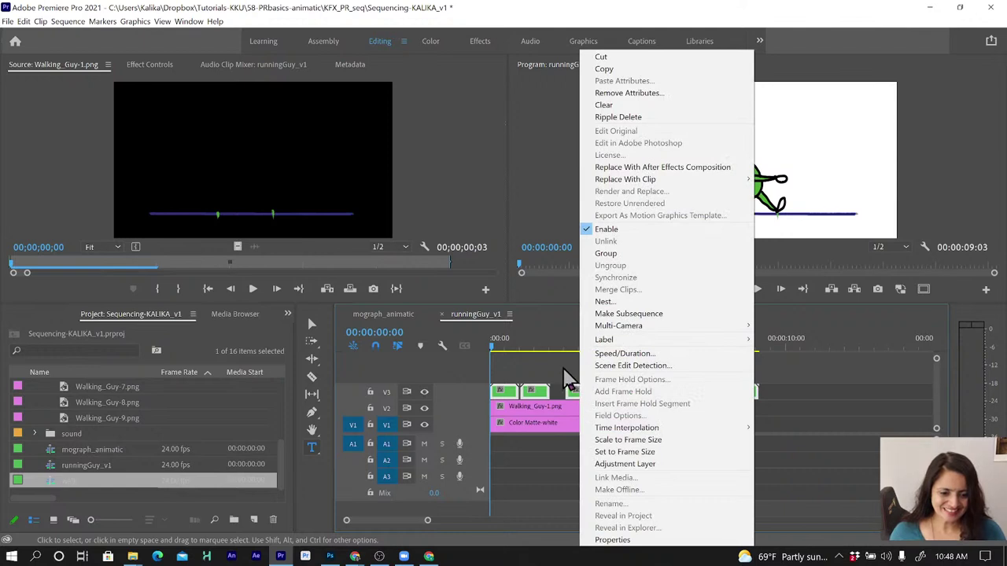
click(563, 367)
Butt the walk clips together, delete the last copy, and trim Walking_Guy-1 to end at 00:00:05:00
drag(540, 393, 535, 393)
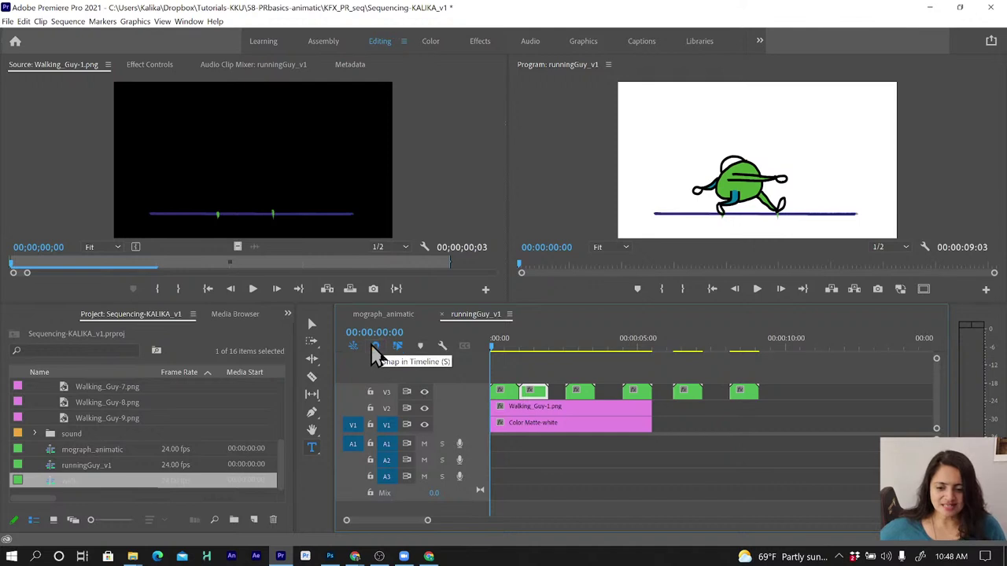
drag(580, 392, 566, 397)
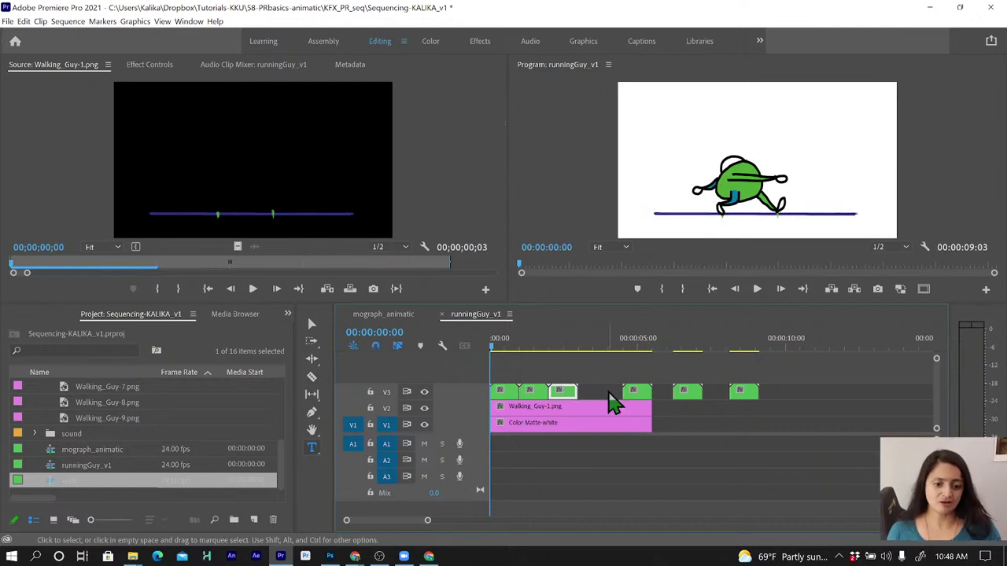
drag(634, 398, 598, 402)
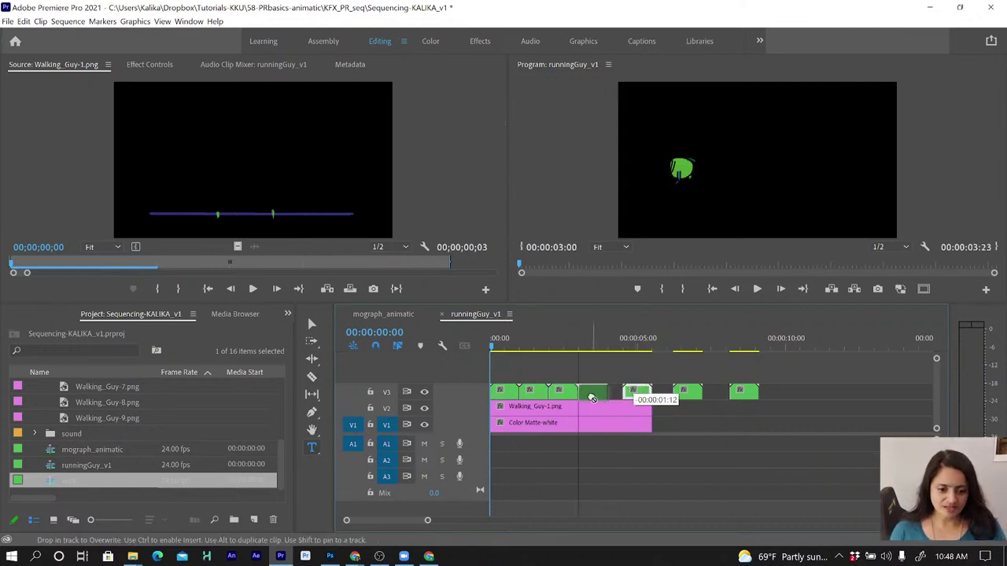
drag(684, 390, 618, 391)
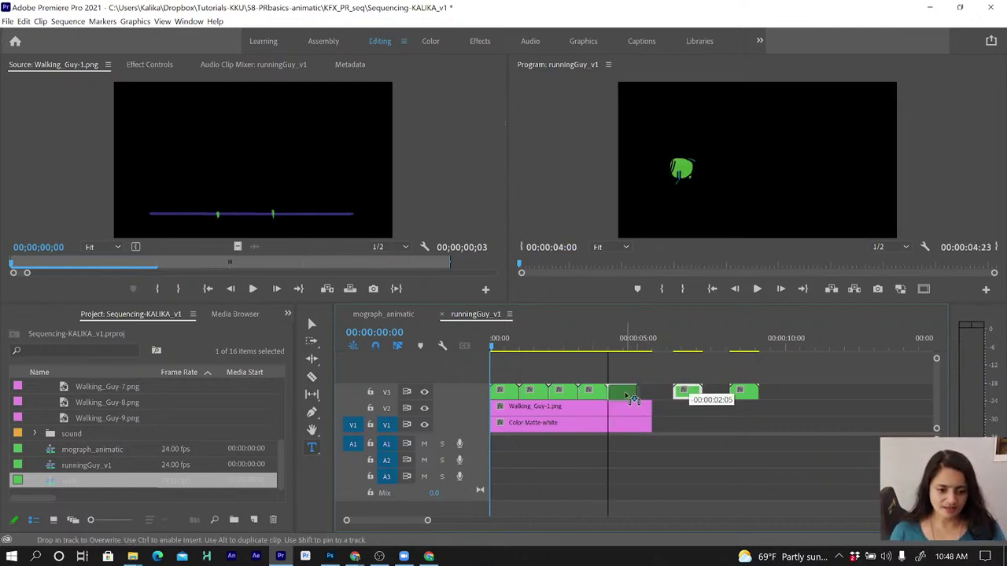
drag(744, 391, 661, 396)
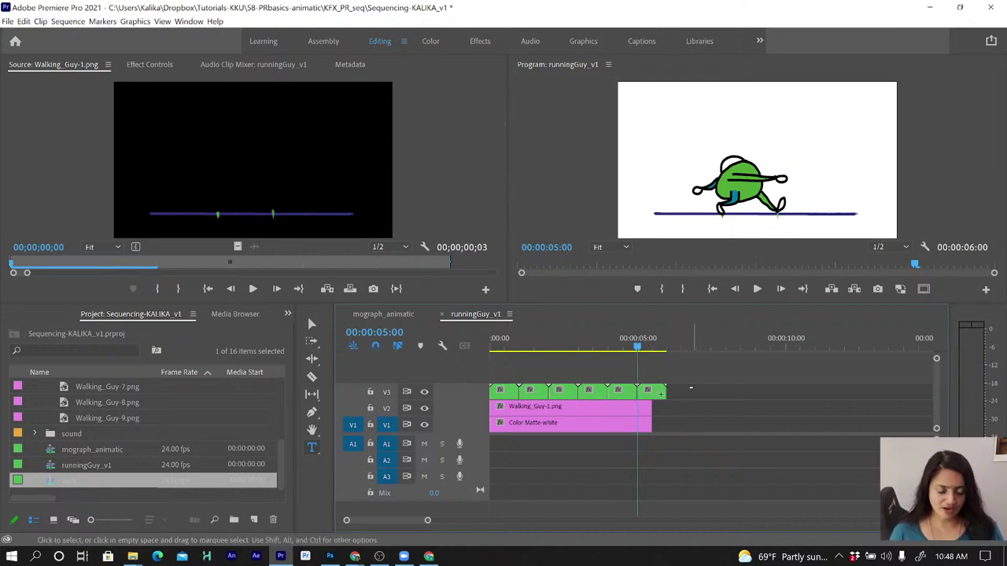
click(648, 393)
key(Delete)
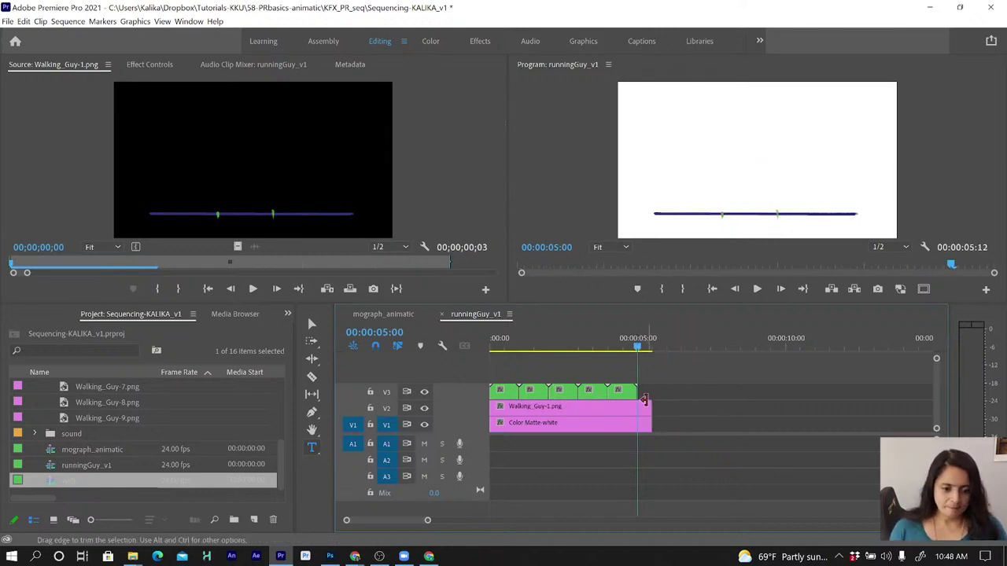
mouse_move(645, 406)
mouse_down()
mouse_move(633, 408)
mouse_move(627, 425)
mouse_move(635, 425)
mouse_up()
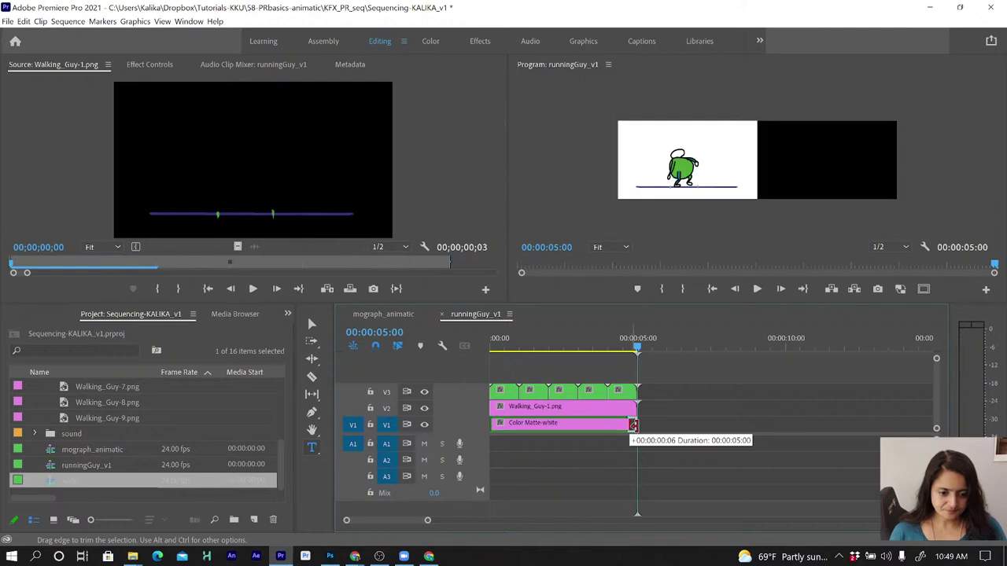
click(607, 342)
click(431, 347)
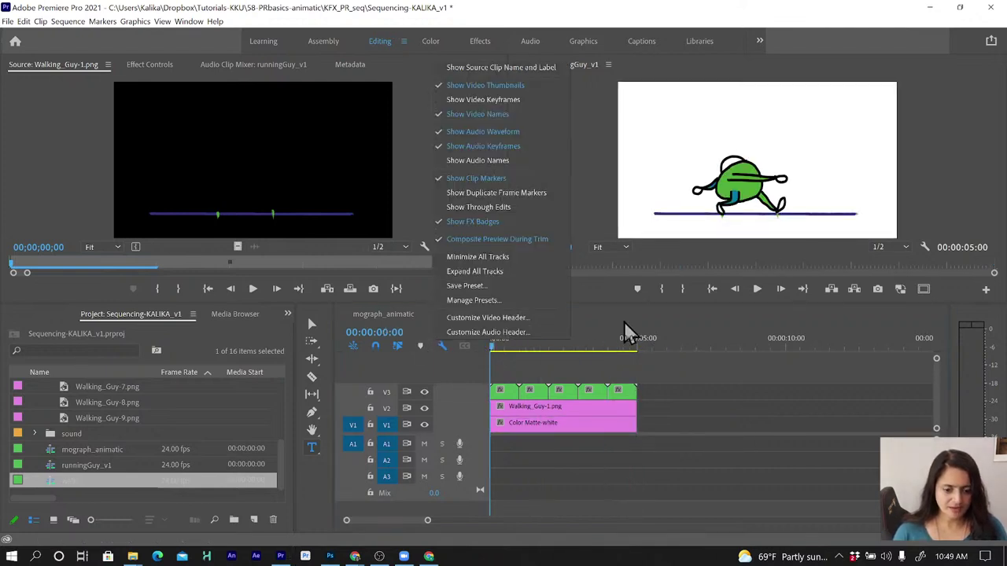
click(758, 291)
click(757, 291)
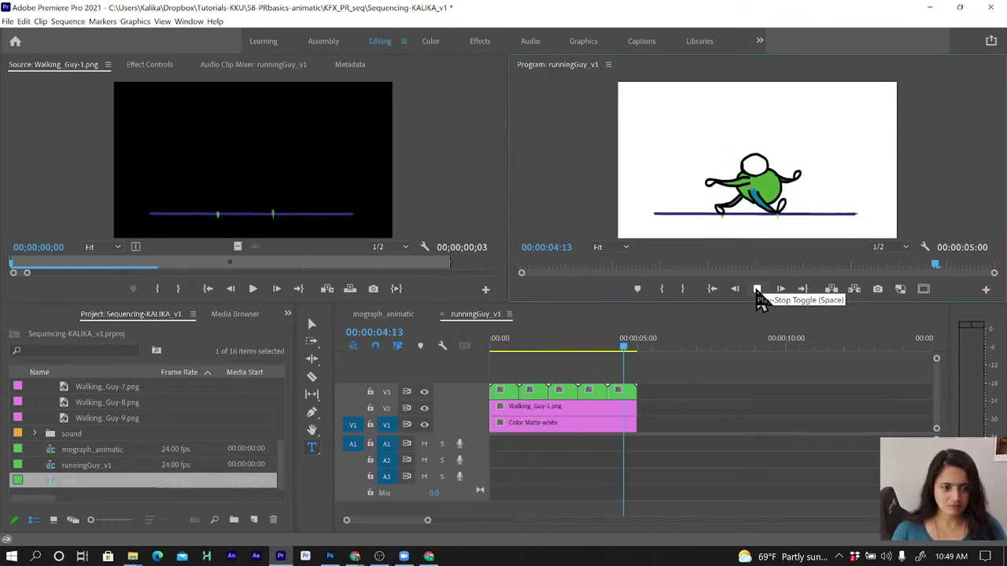
click(756, 291)
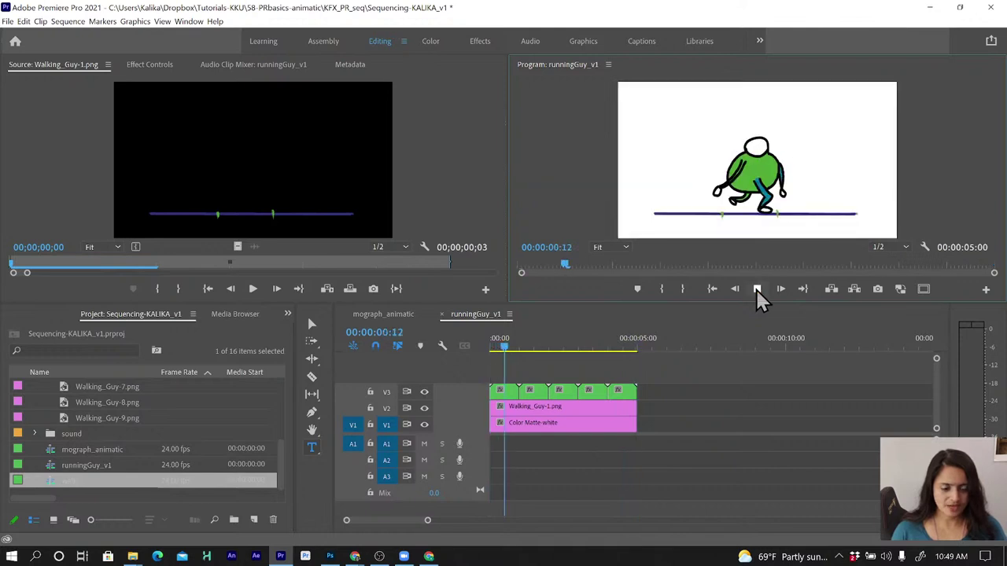
click(757, 291)
click(637, 343)
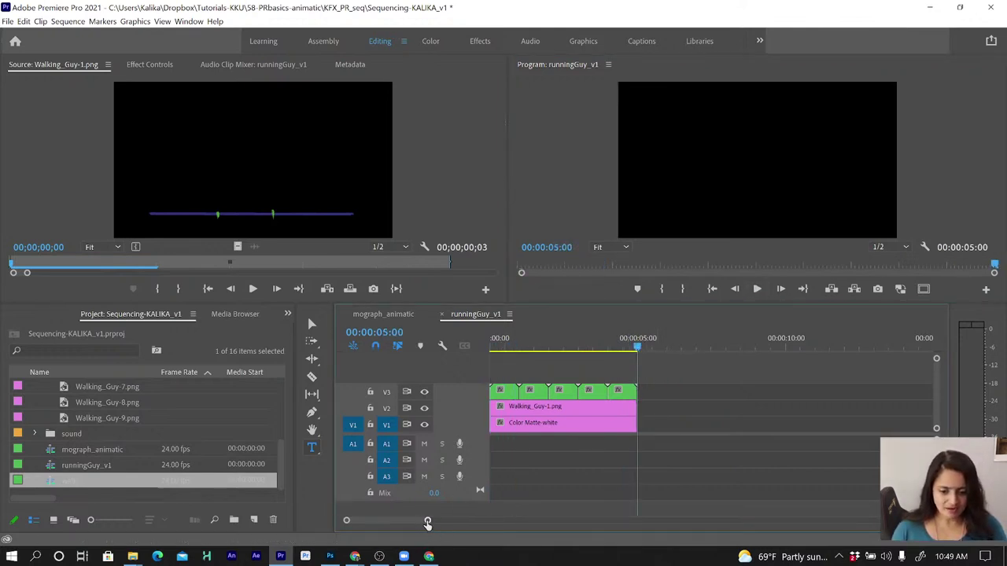
drag(425, 522, 404, 525)
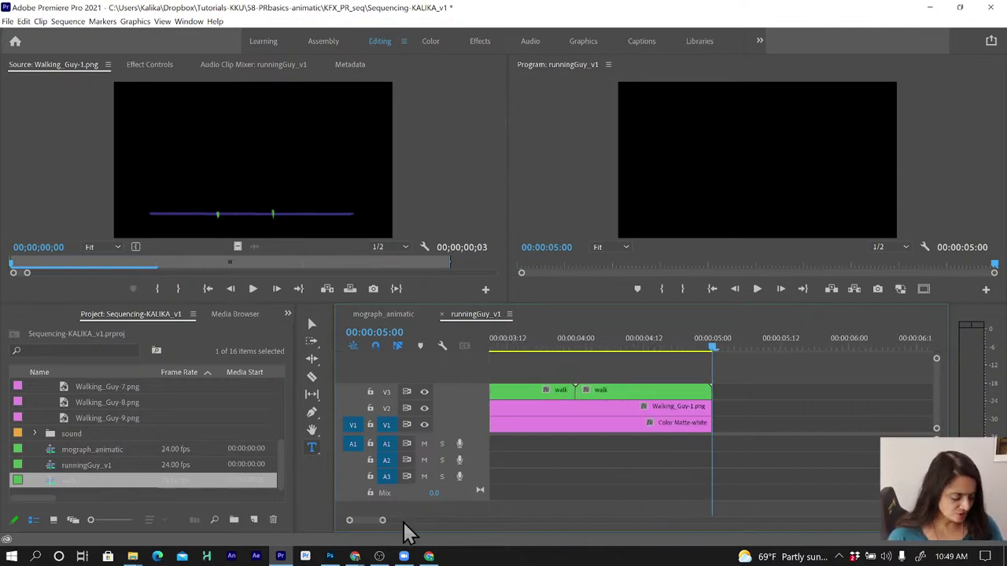
key(Left)
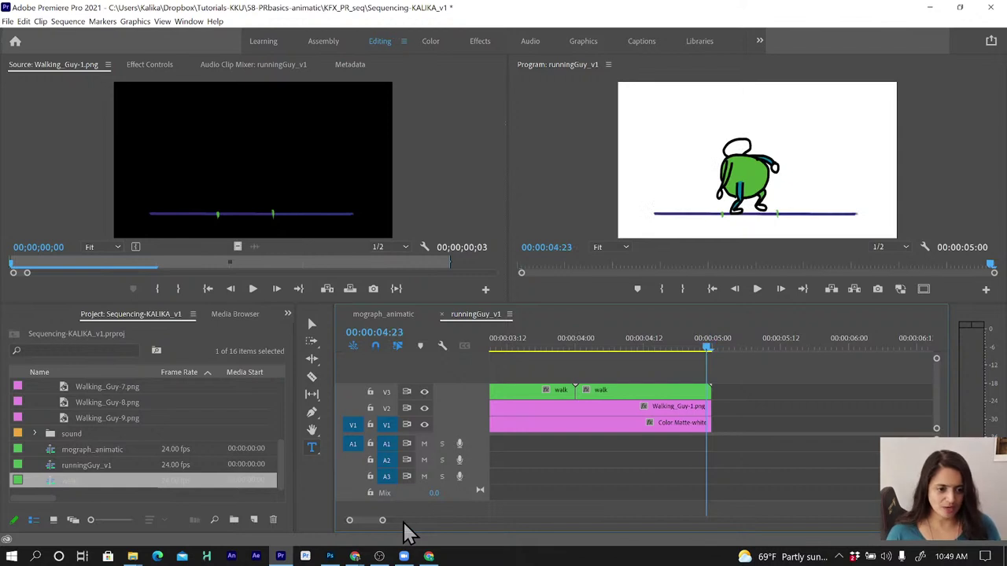
click(782, 288)
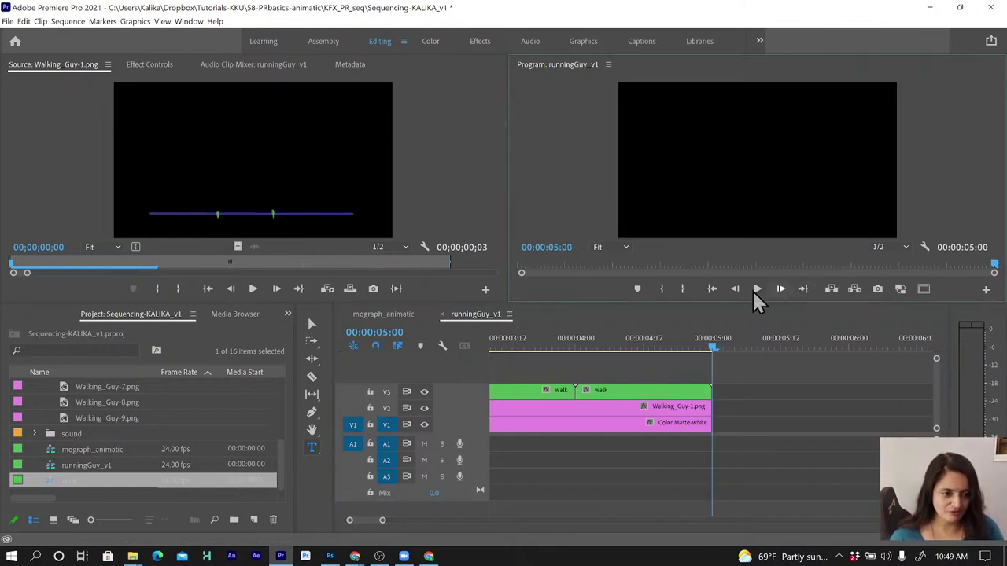
click(734, 290)
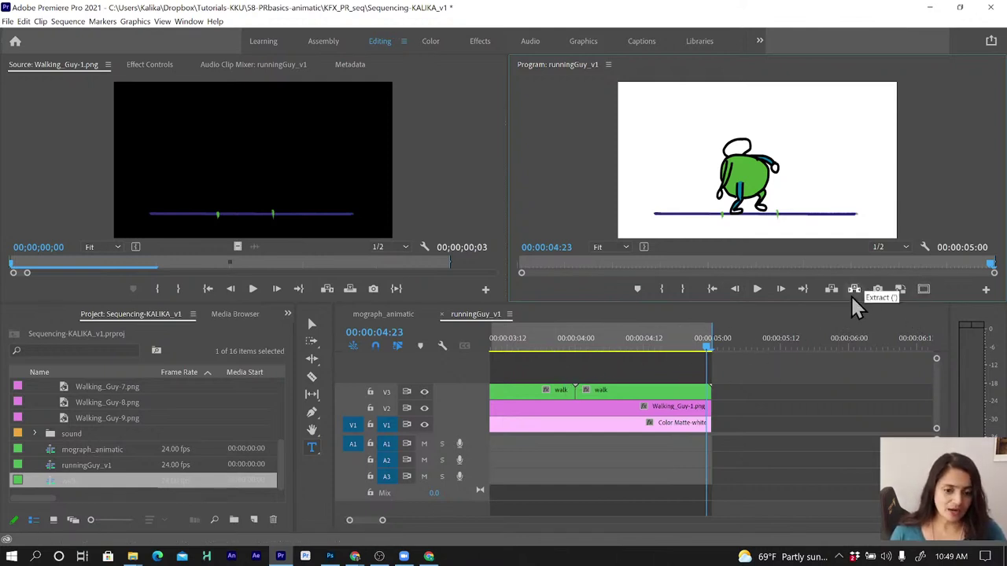
click(442, 347)
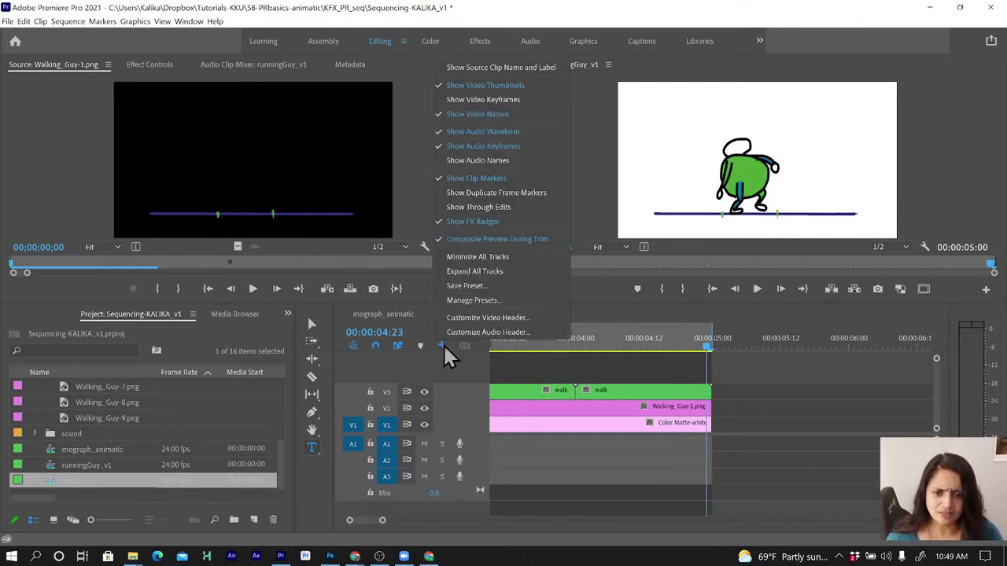
key(Escape)
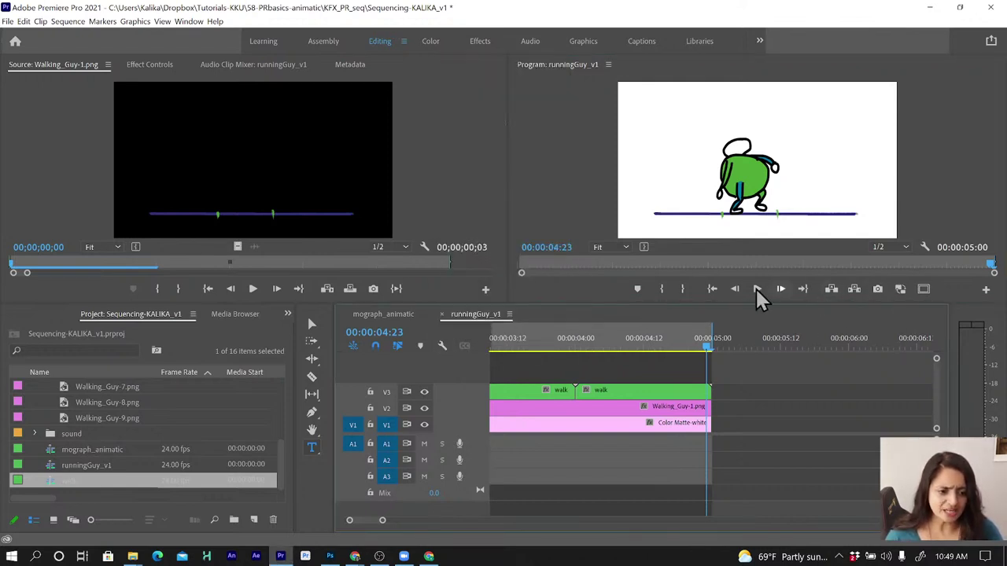
Add the Loop Playback button to the Program monitor's button bar
click(986, 290)
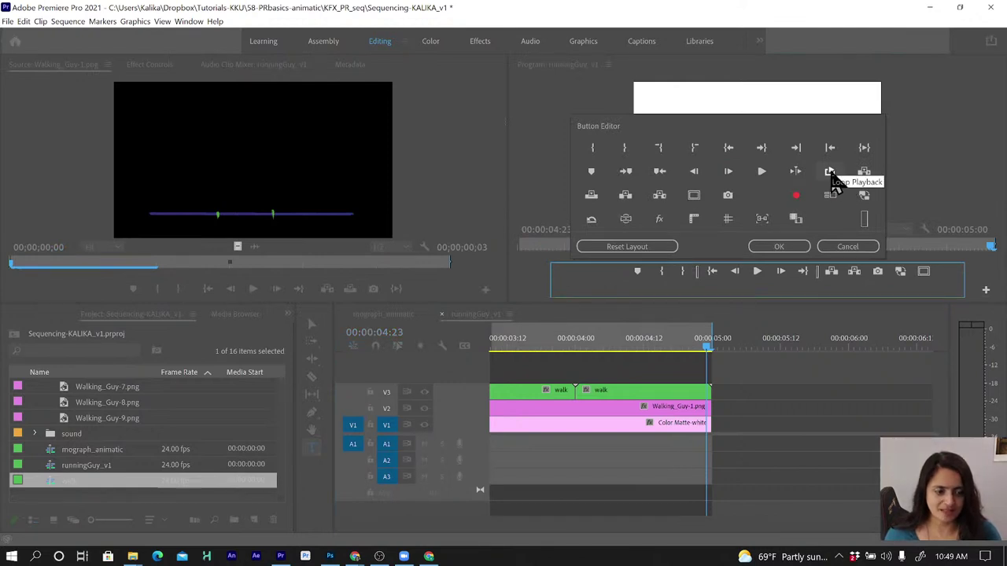
drag(831, 173, 724, 281)
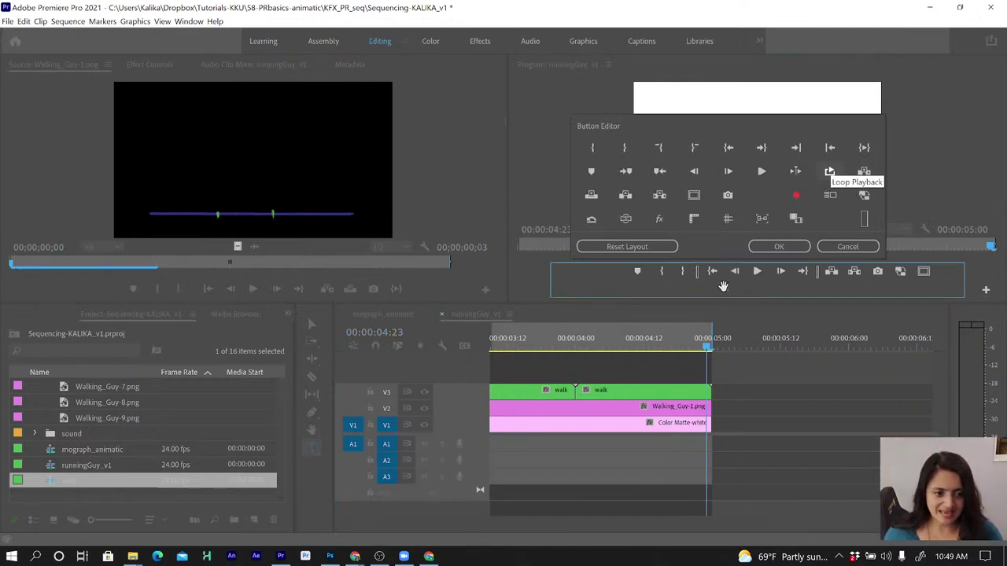
drag(724, 288, 725, 288)
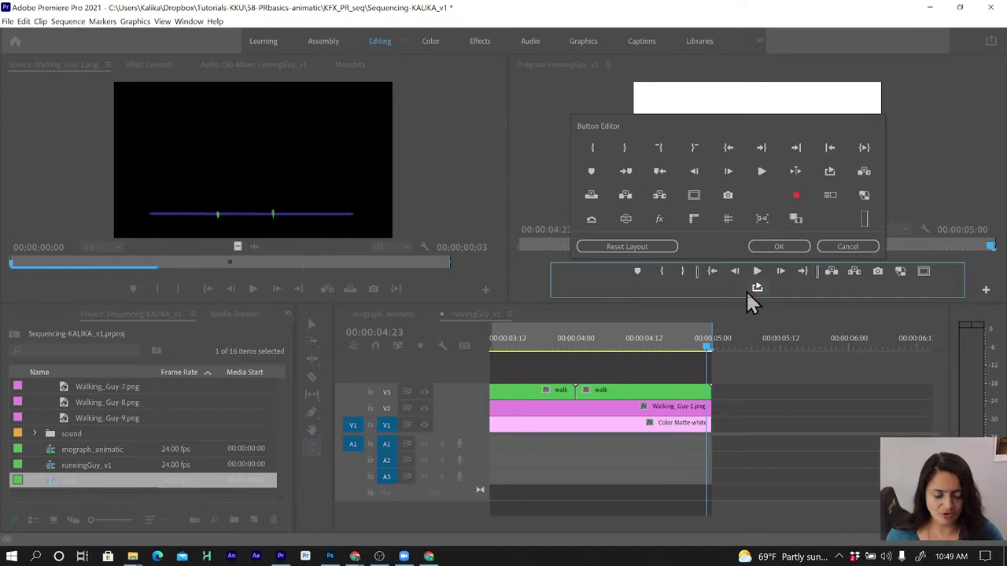
click(790, 248)
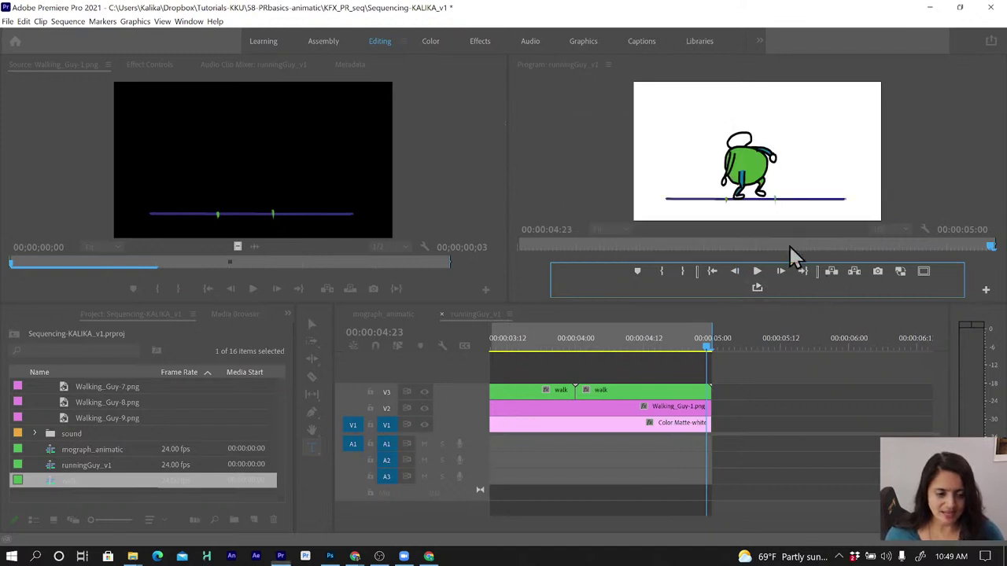
Enable loop and play the sequence, then stop at 00:00:00:08 and select the first walk clip
click(757, 287)
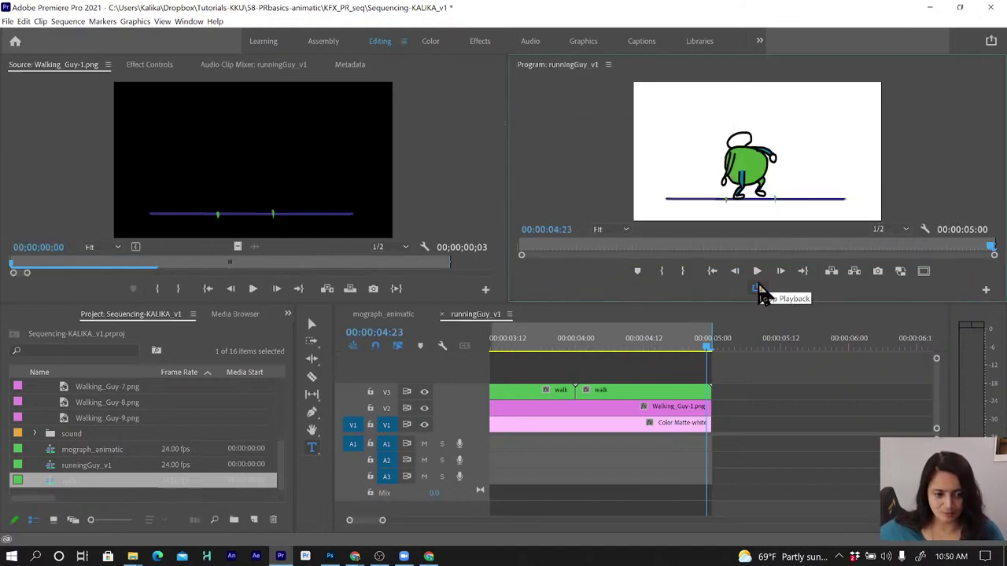
click(757, 270)
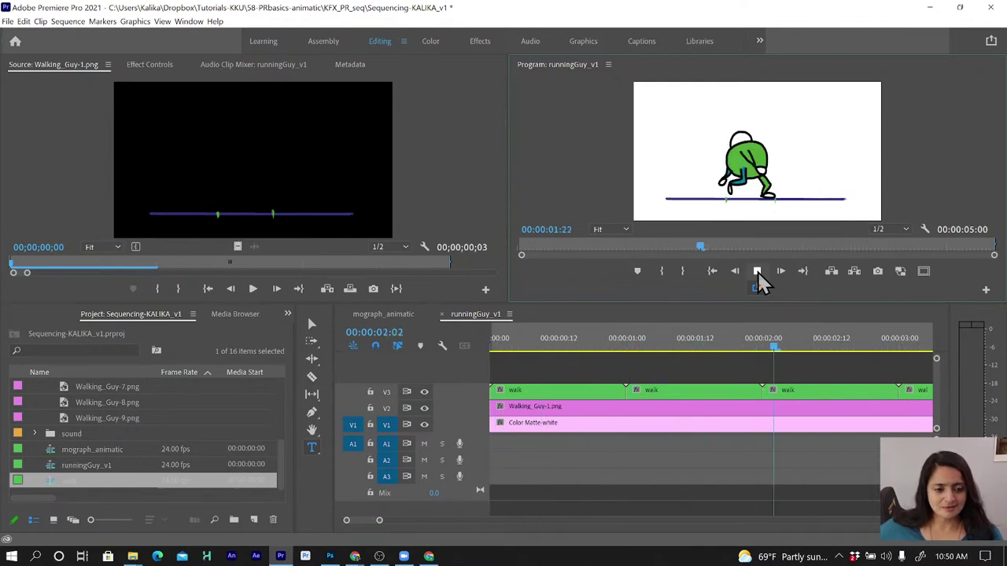
click(756, 275)
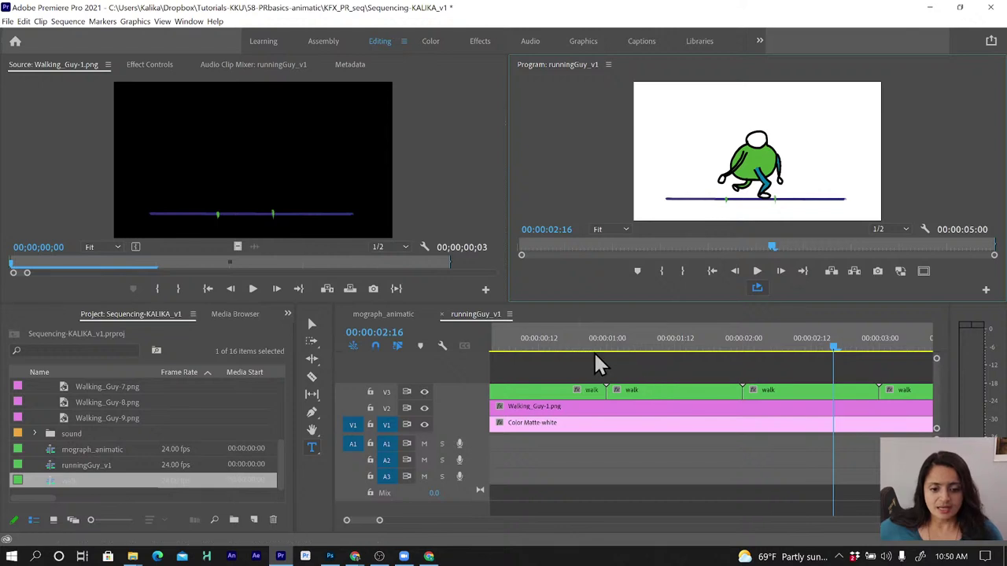
click(535, 347)
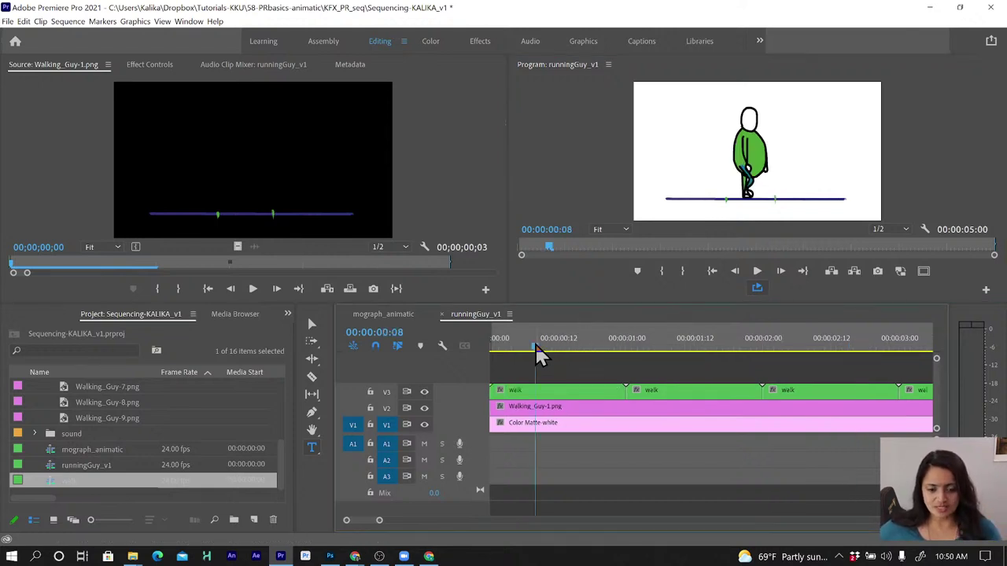
click(540, 395)
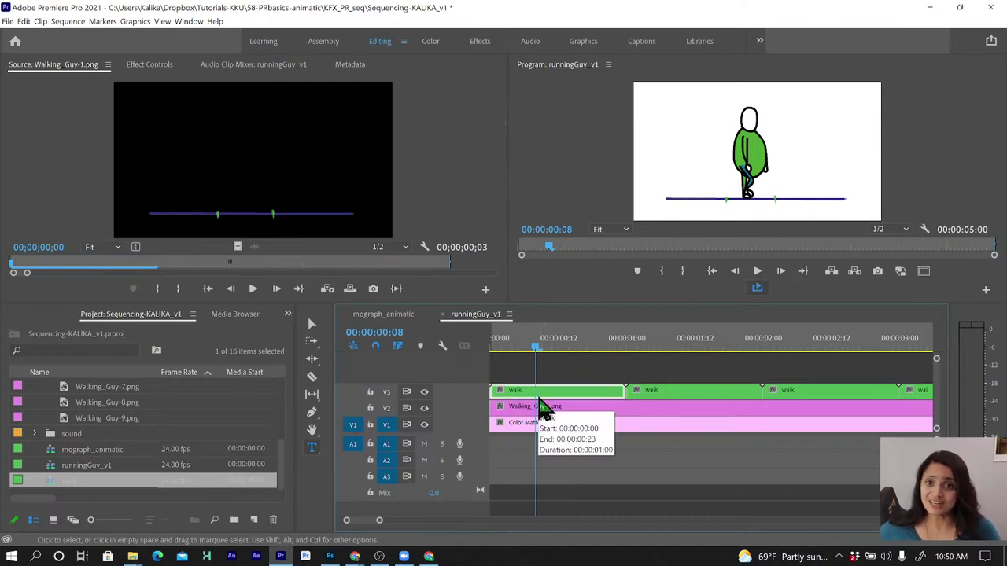
Open the walk nest in its own timeline and create a 1920×1080, 24 fps adjustment layer
double_click(539, 394)
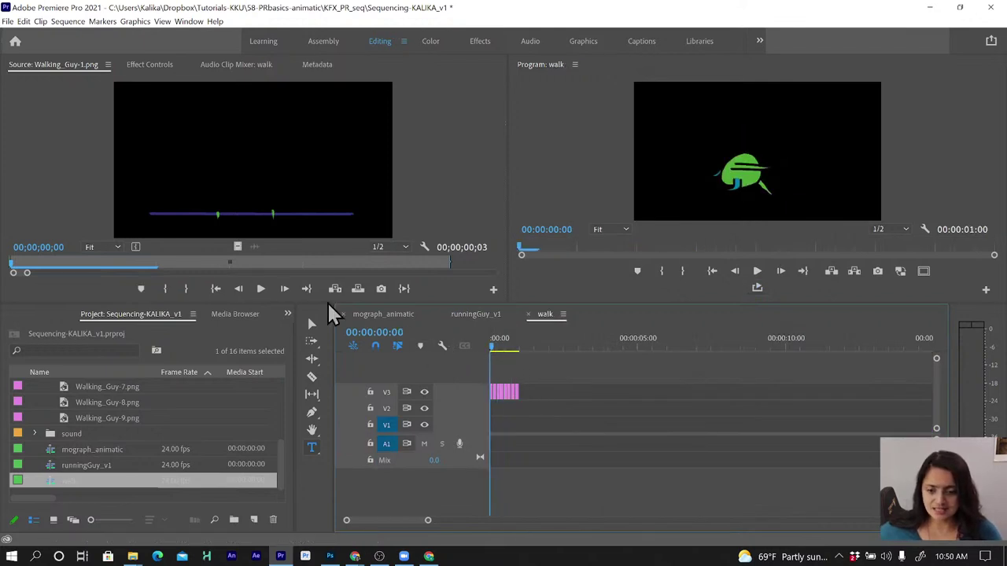
click(253, 519)
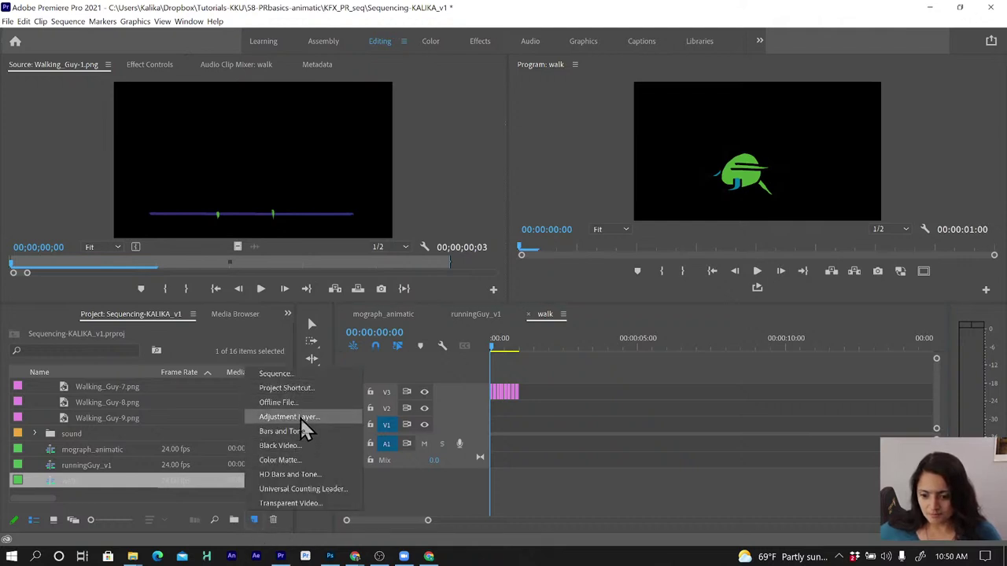
click(299, 417)
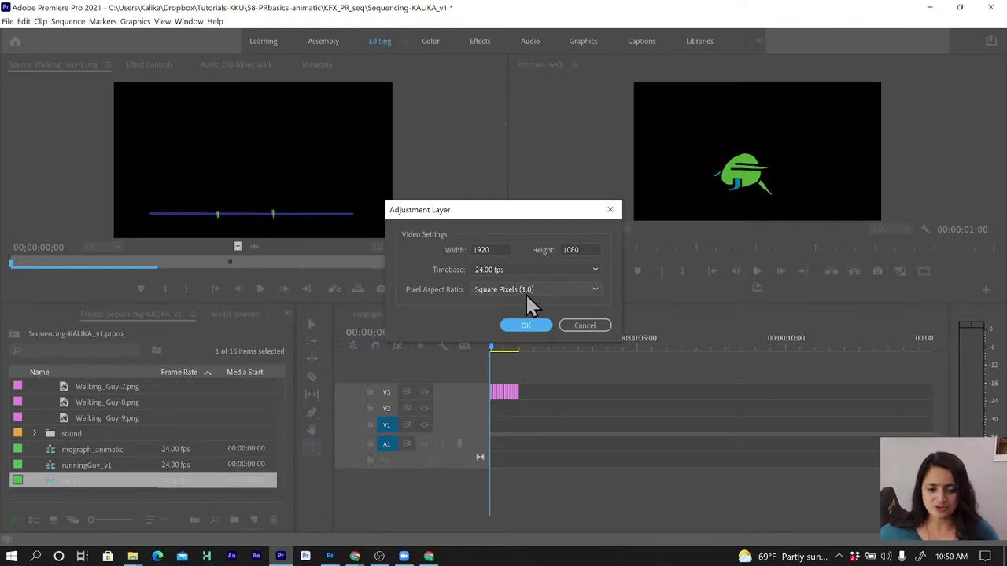
click(527, 327)
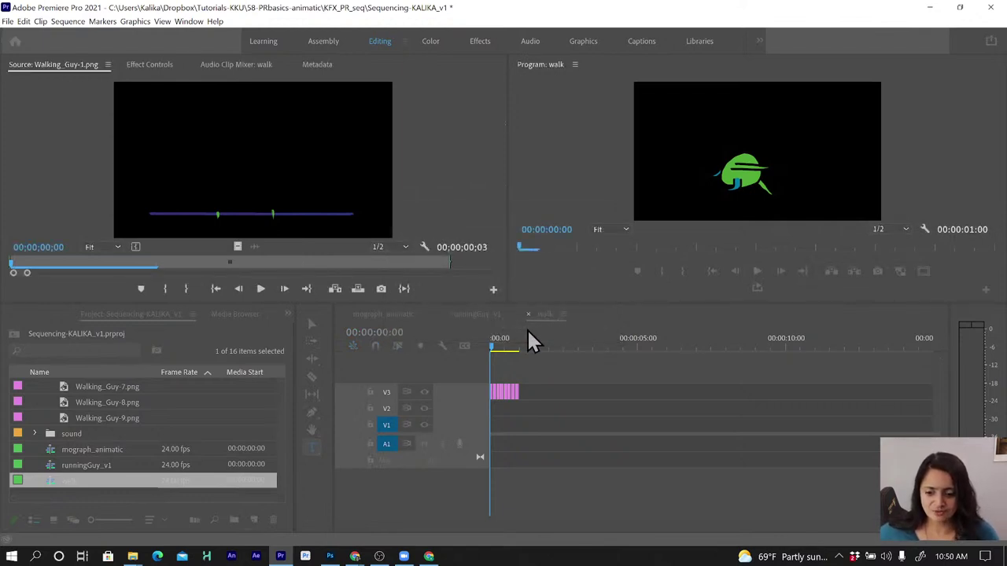
Place the Adjustment Layer on V4 above the walk frame clips
mouse_move(101, 386)
mouse_down()
mouse_move(557, 368)
mouse_move(494, 376)
mouse_move(496, 385)
mouse_move(497, 375)
mouse_move(526, 376)
mouse_up()
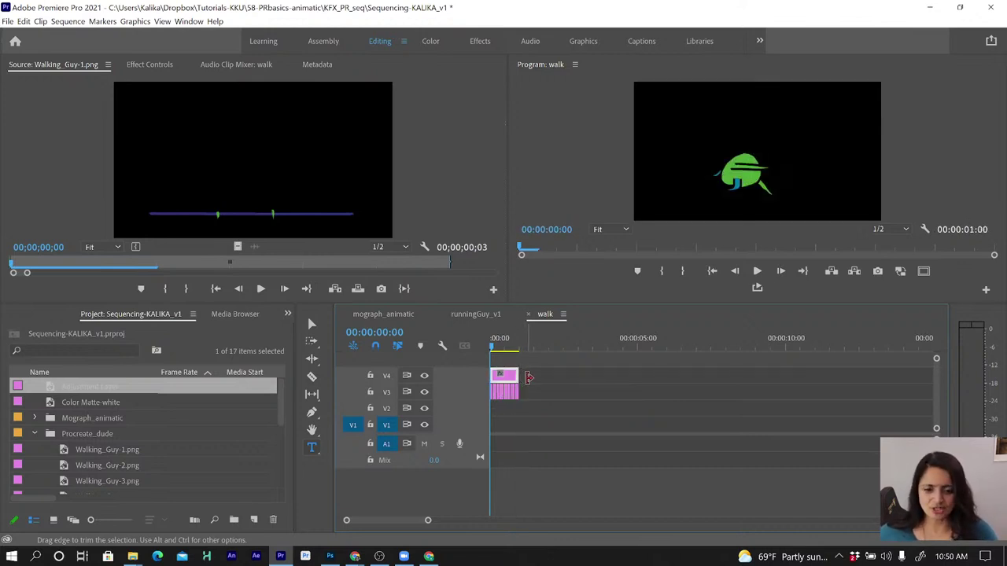
drag(428, 520, 397, 521)
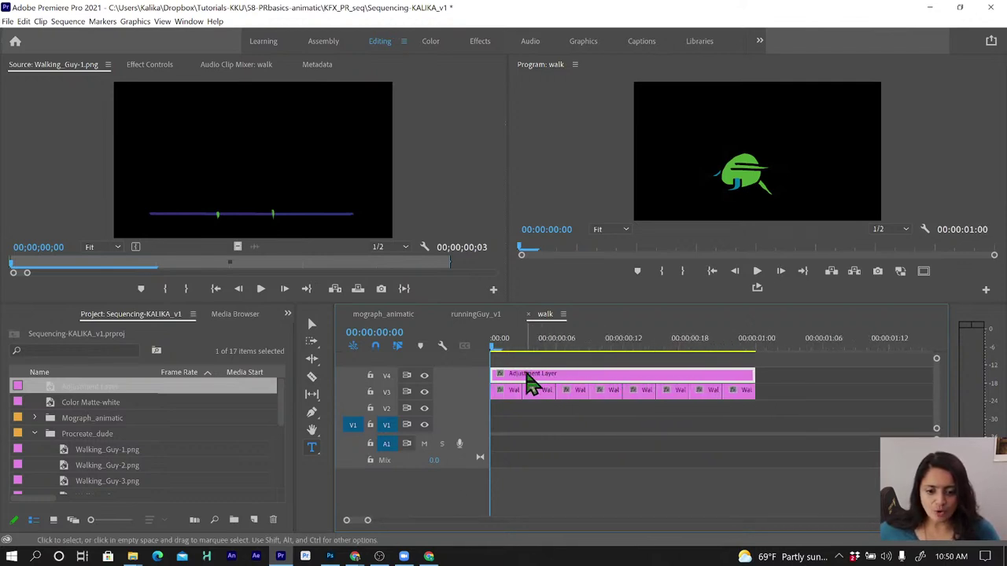
mouse_move(529, 381)
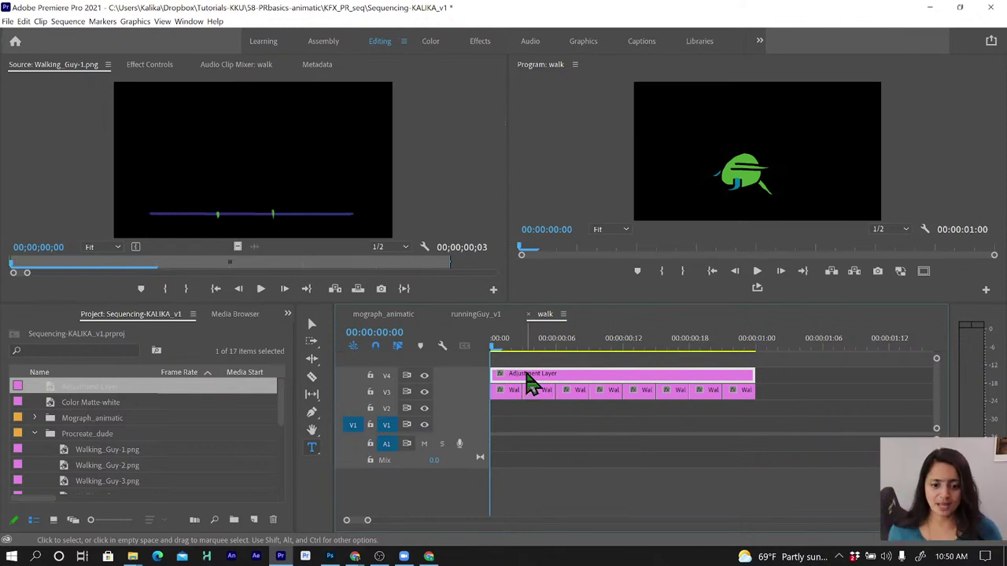
Apply the Channel > Invert effect to the Adjustment Layer, then return to runningGuy_v1
click(287, 314)
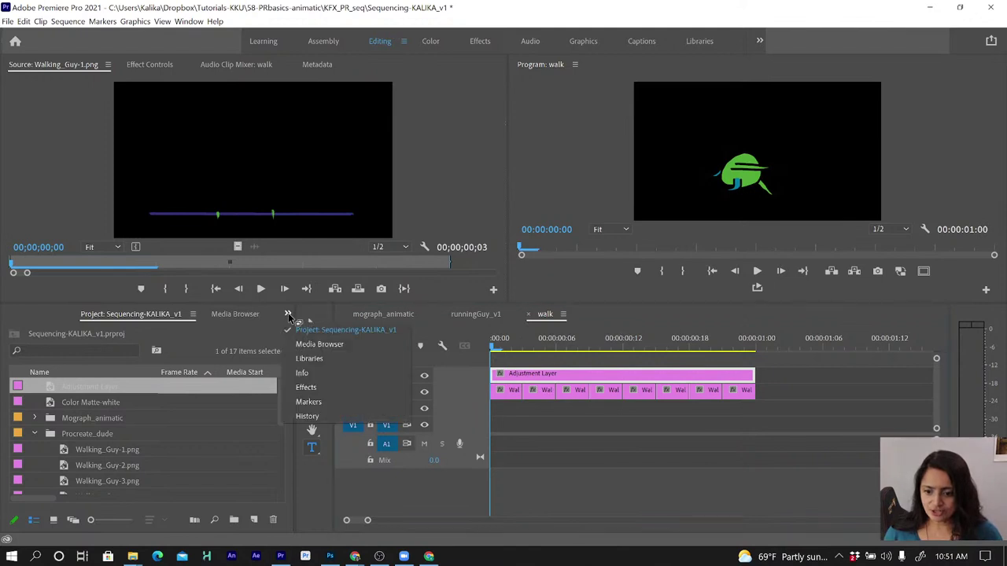
click(305, 387)
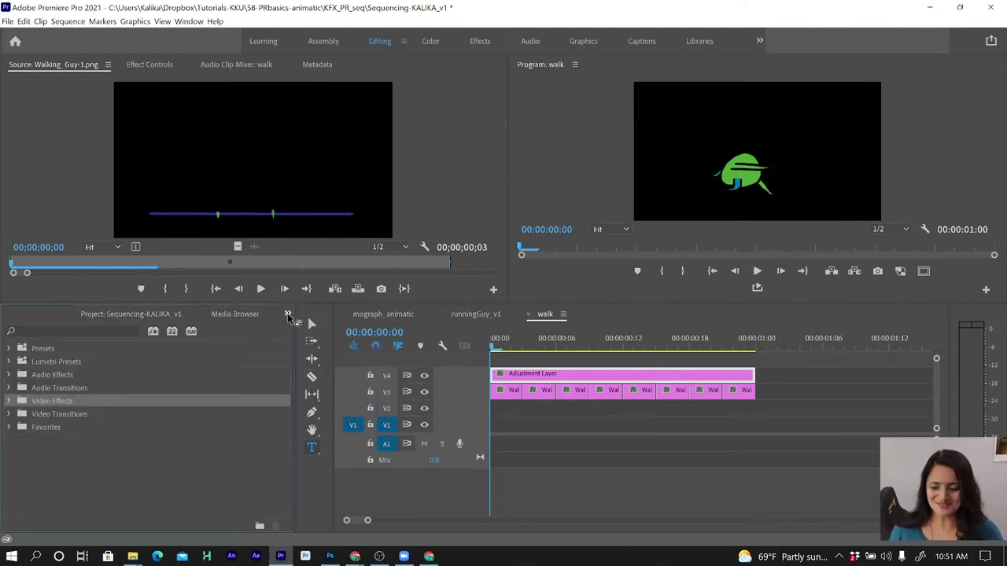
click(58, 329)
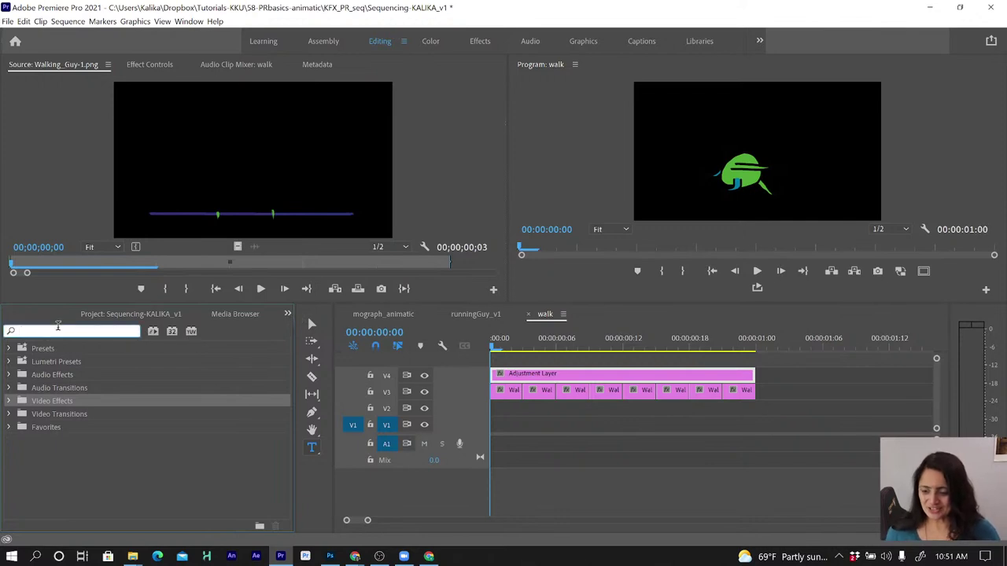
text(invert)
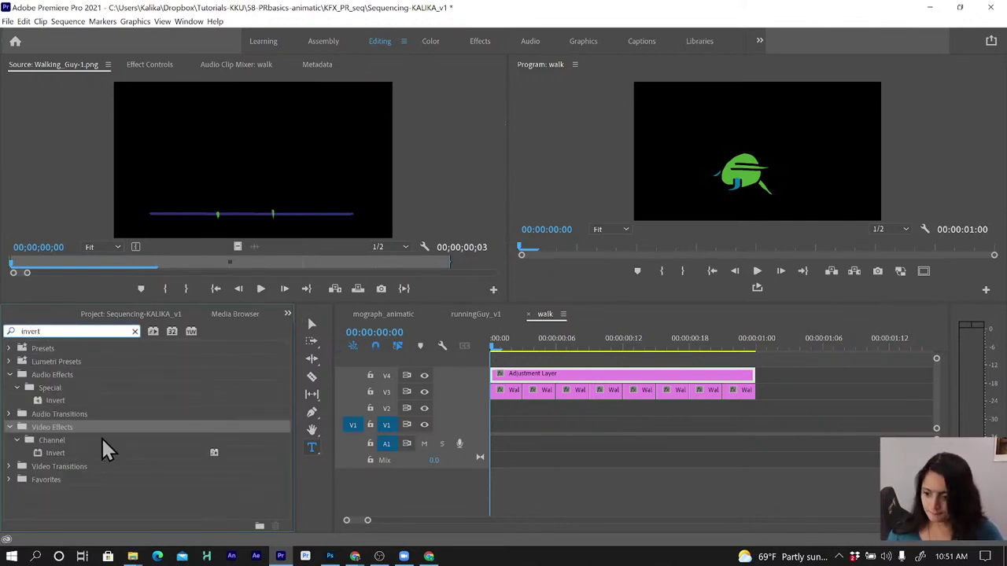
drag(59, 457, 536, 379)
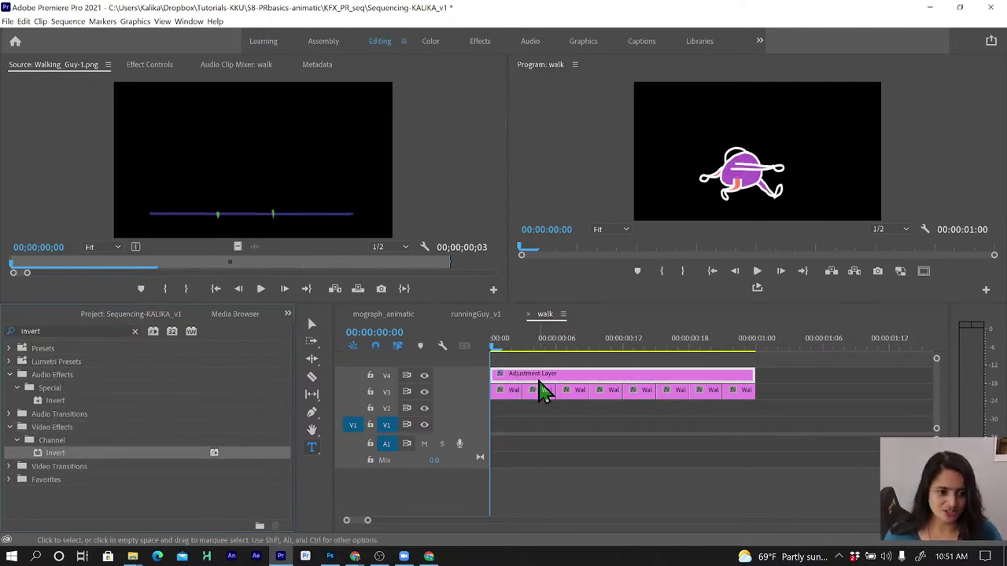
click(457, 313)
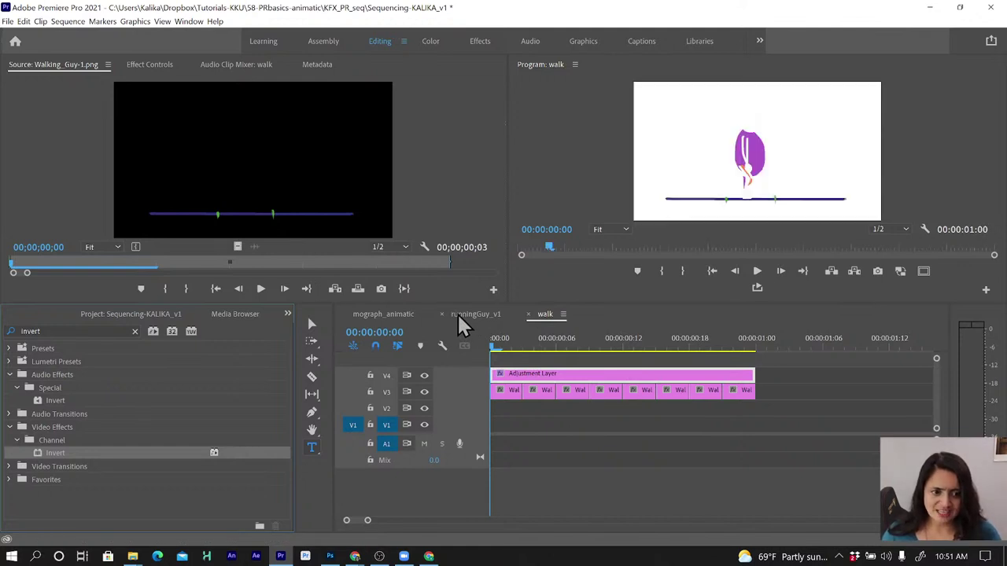
click(575, 345)
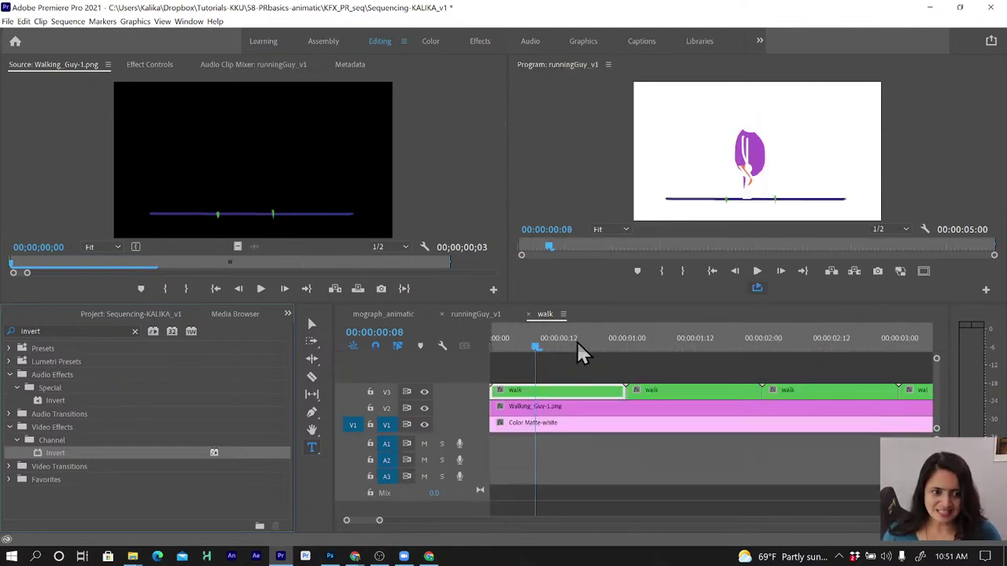
click(679, 347)
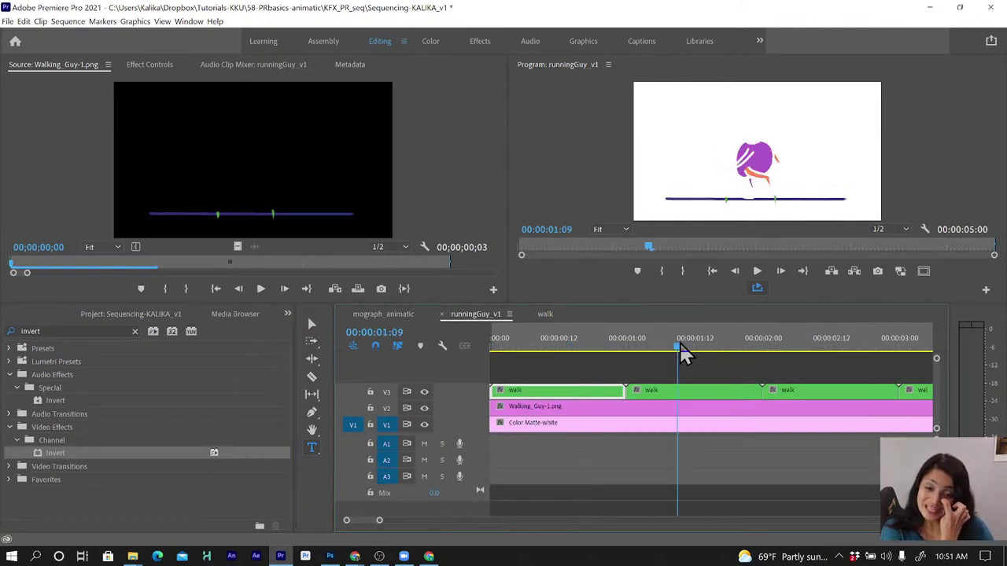
click(681, 393)
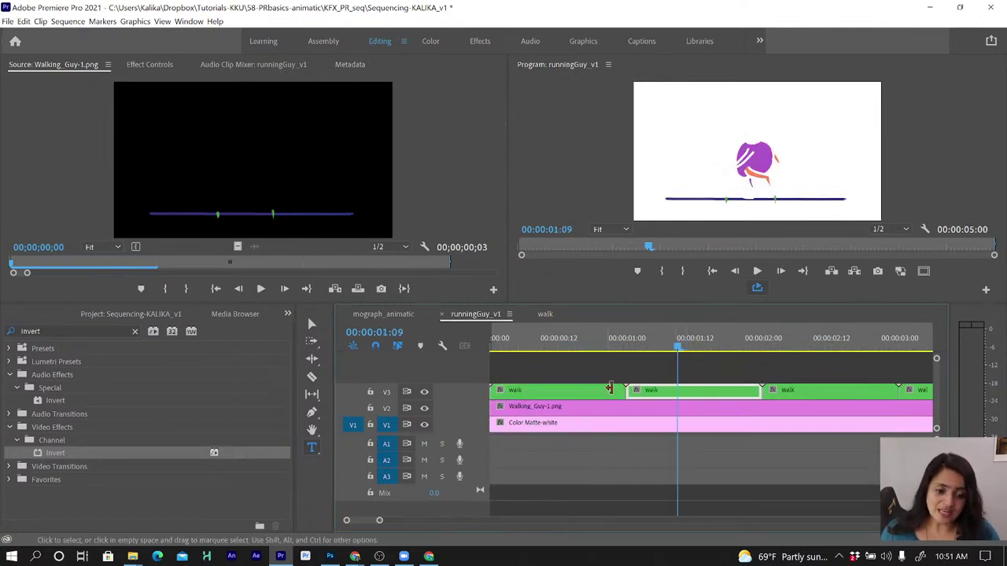
click(591, 393)
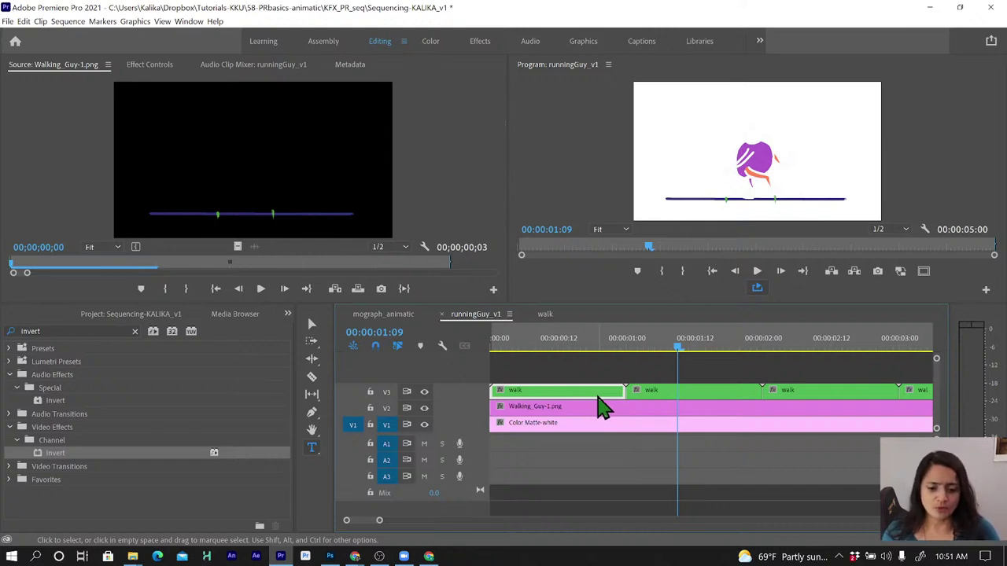
click(587, 343)
click(594, 428)
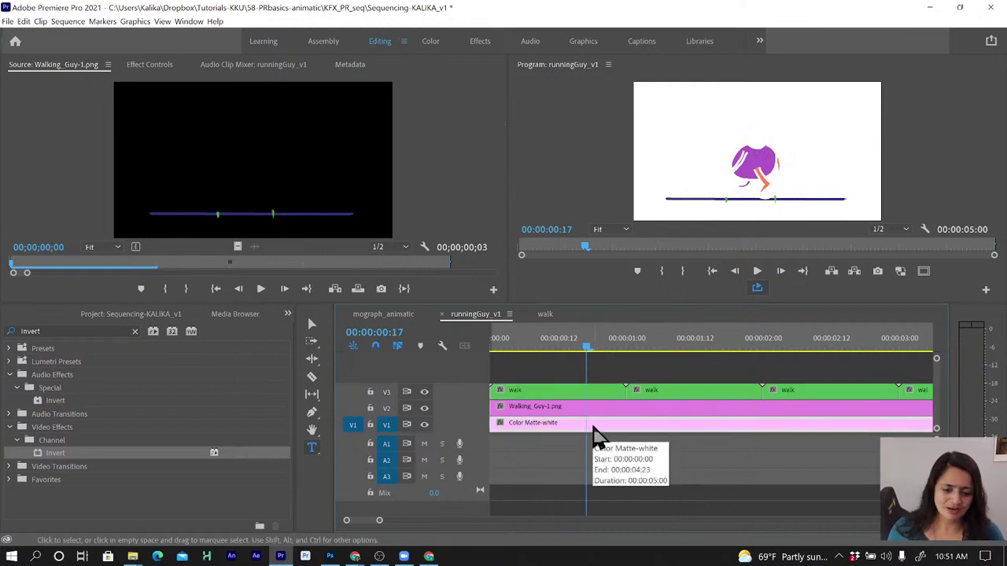
Change the white Color Matte to black (000000) and scrub to 00:00:01:09
double_click(594, 429)
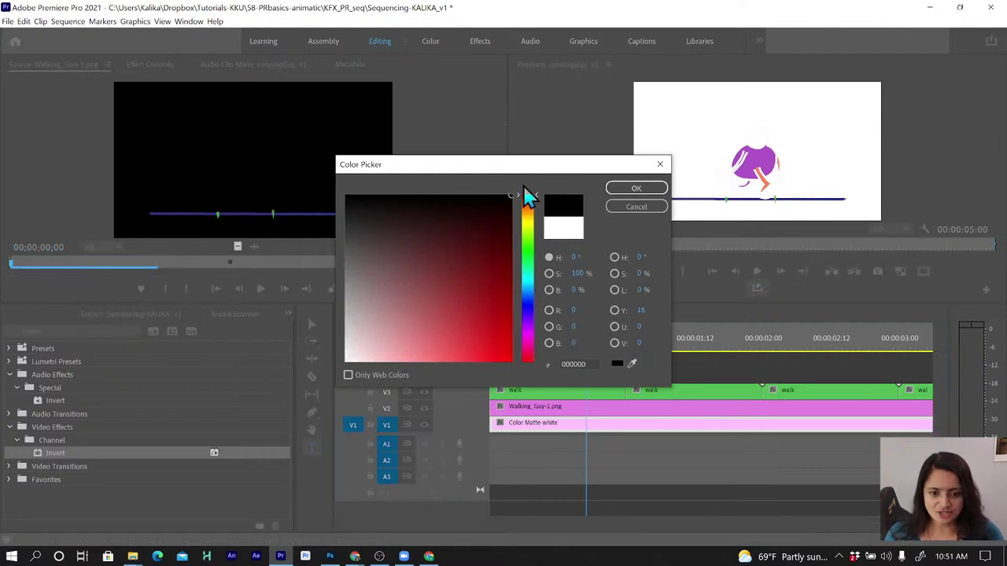
click(617, 188)
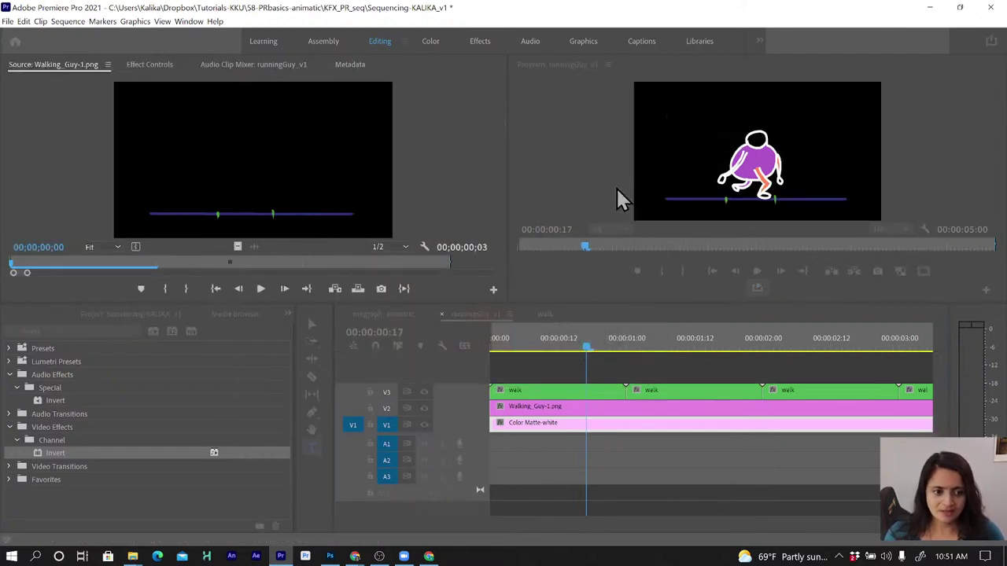
drag(589, 350, 677, 347)
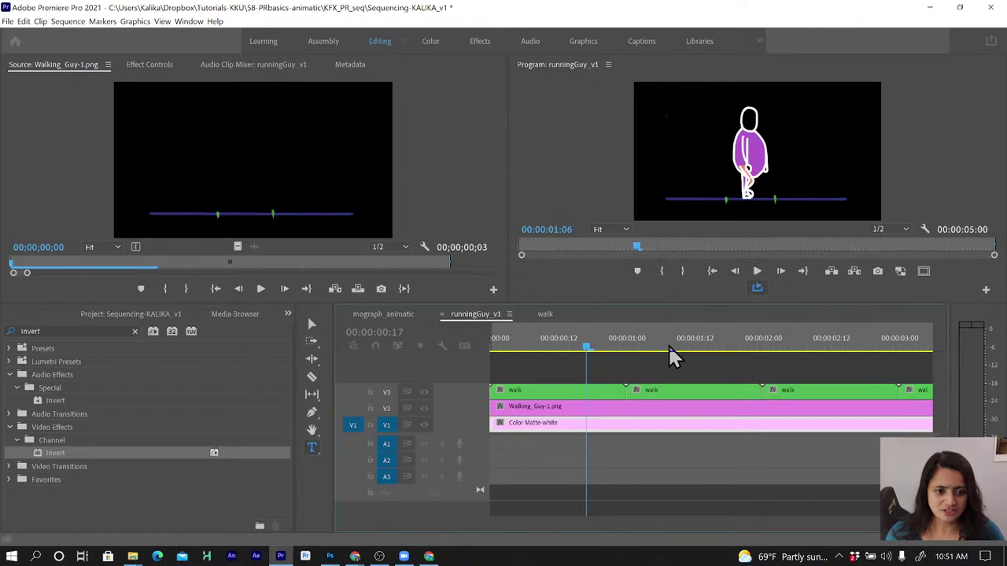
Toggle the ground line and matte tracks' visibility to compare, leaving both visible
click(424, 409)
click(423, 409)
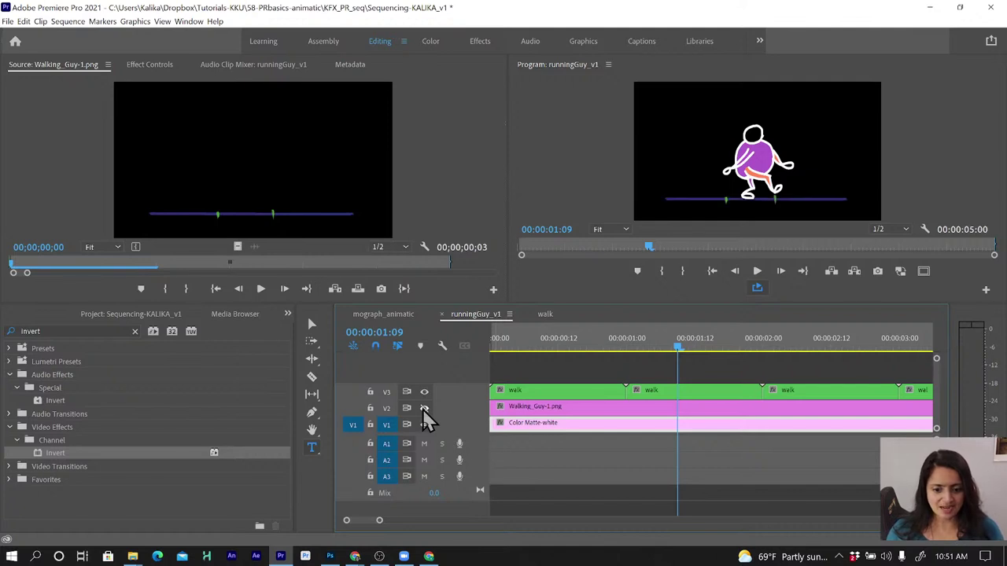
click(424, 409)
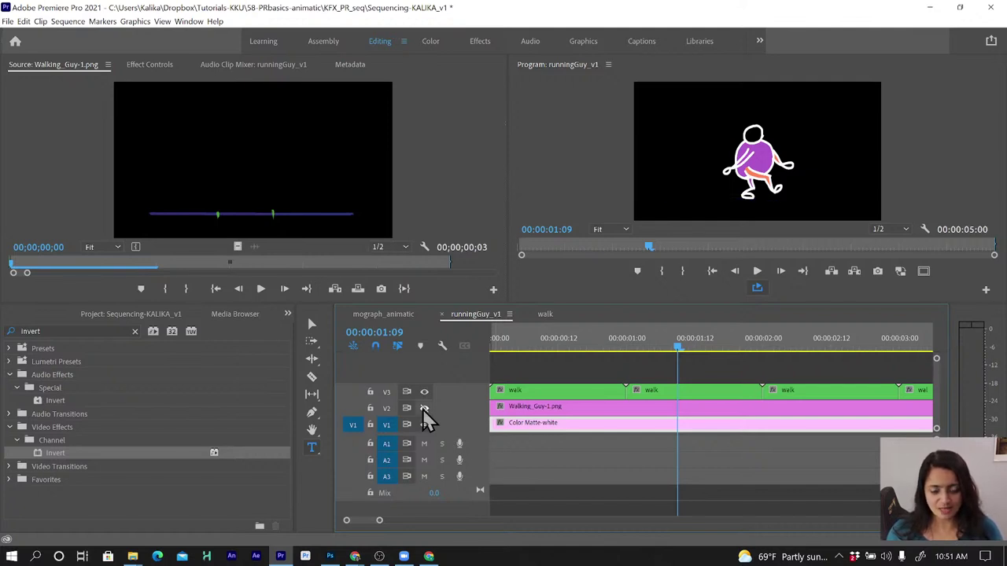
click(424, 409)
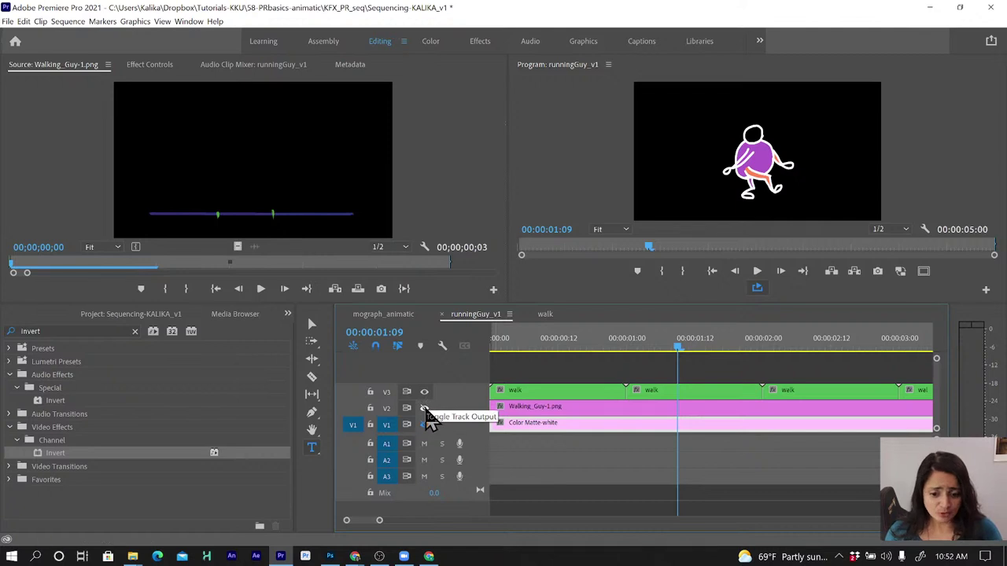
click(424, 408)
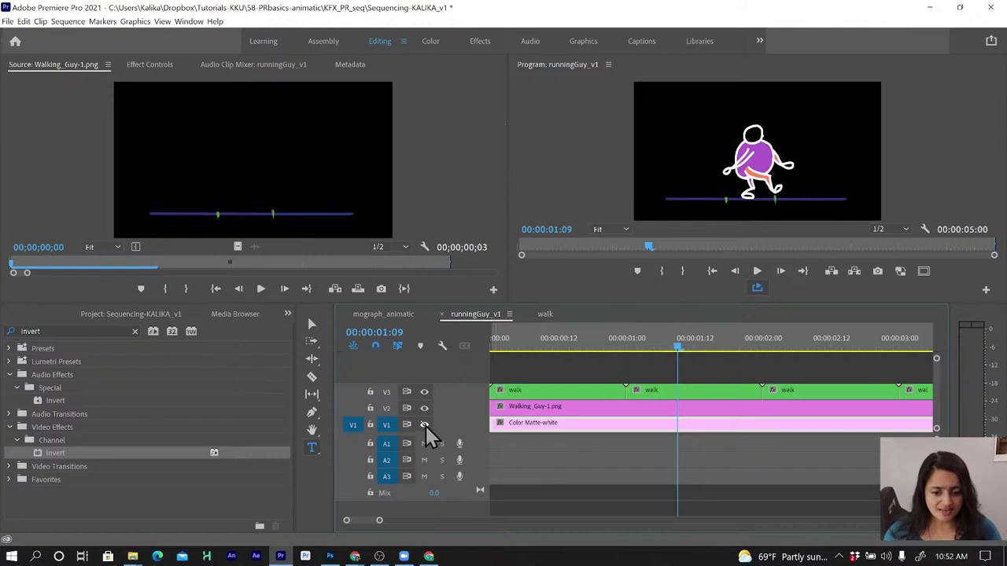
click(427, 428)
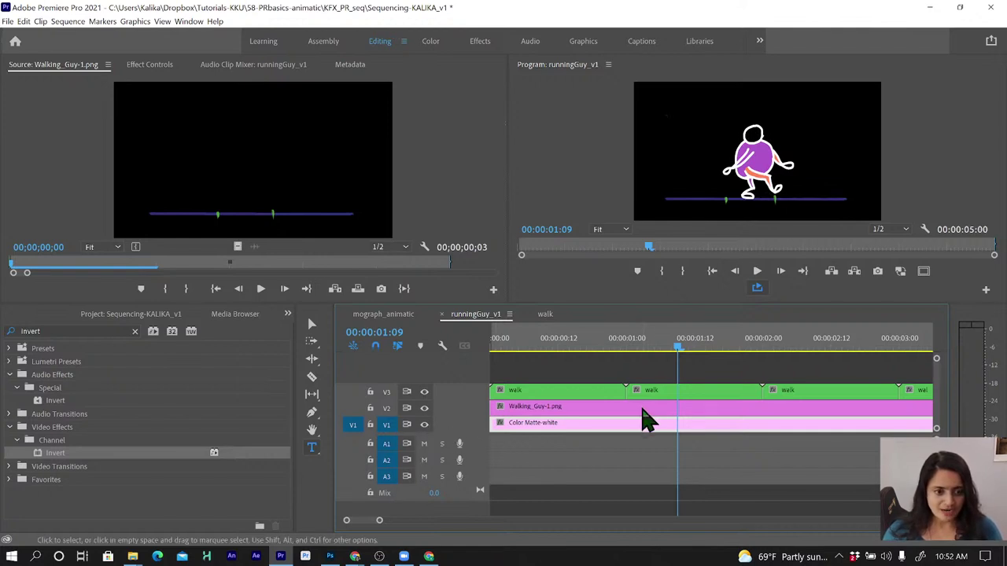
Disable the Walking_Guy-1.png clip on V2 and scrub around the one-second mark
right_click(643, 419)
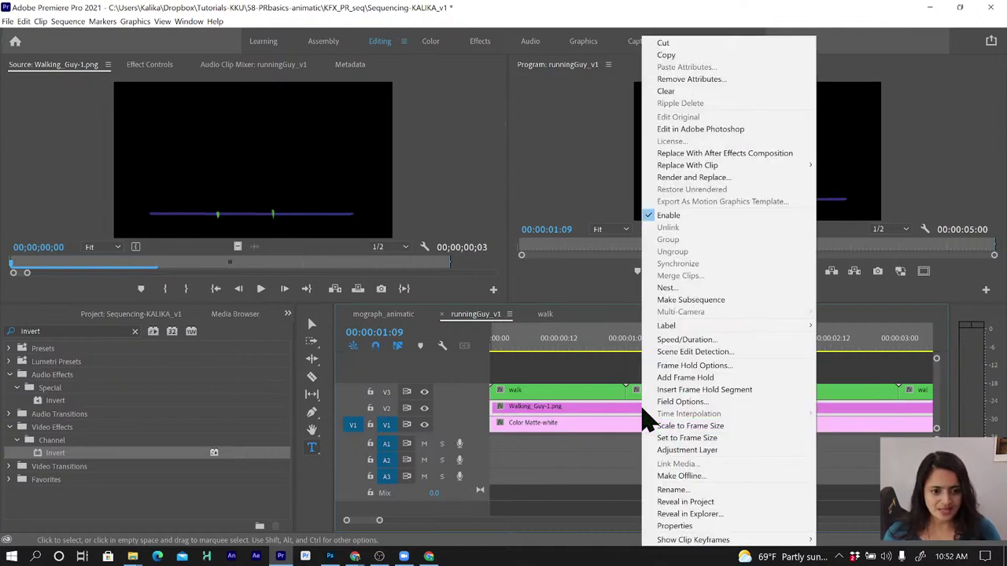
click(664, 219)
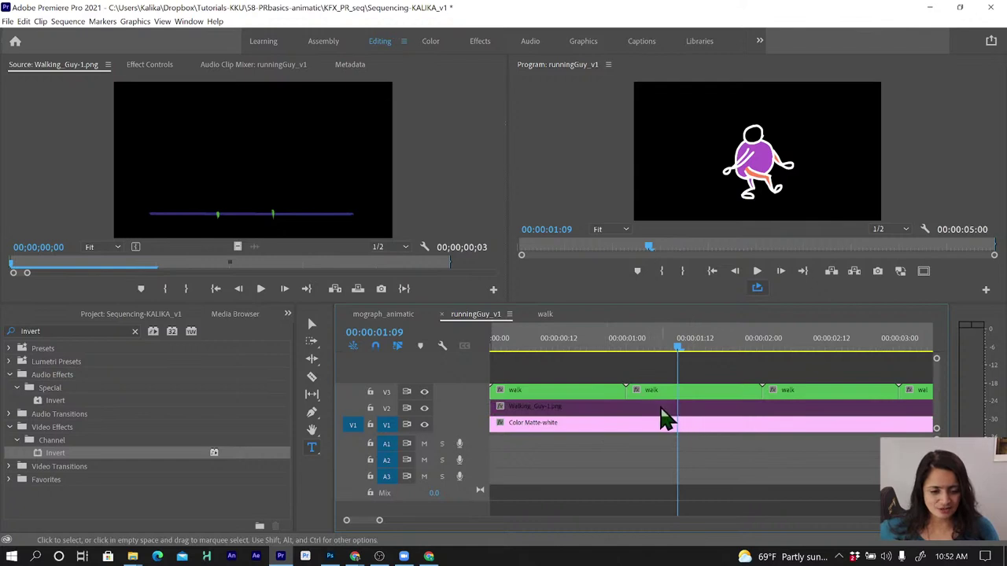
drag(625, 346, 745, 349)
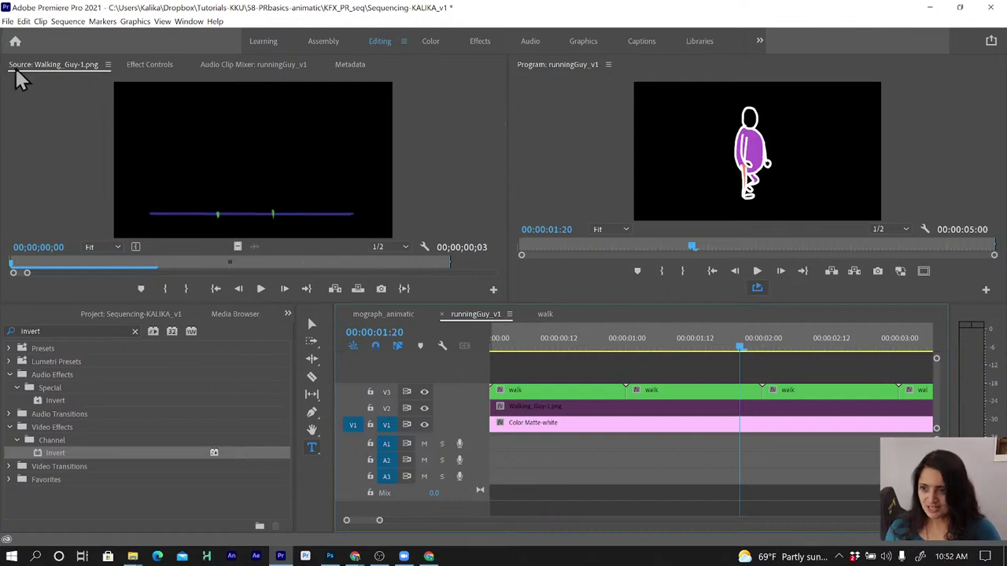
Save the project, then bring up Export Media settings for runningGuy_v1
click(8, 21)
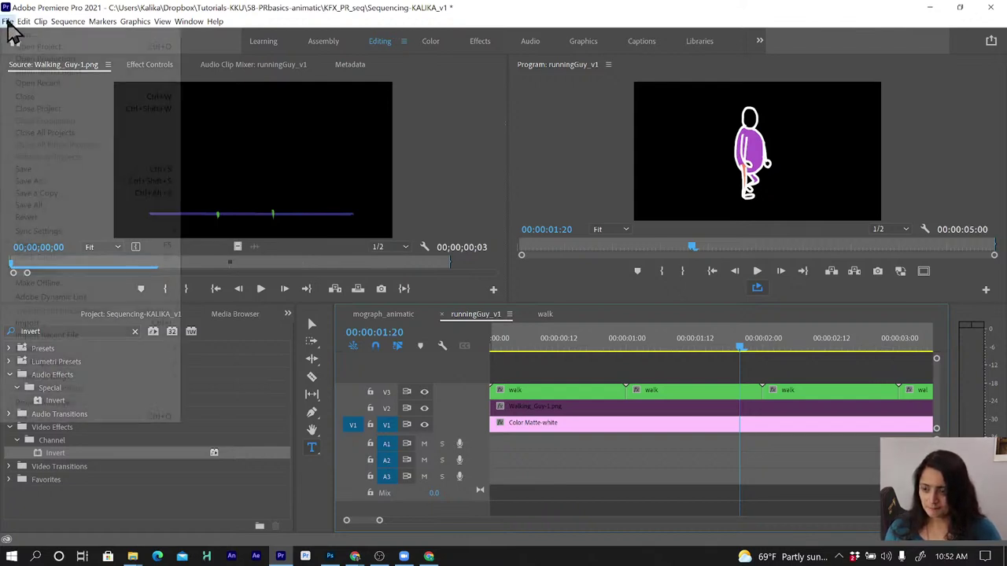
click(33, 170)
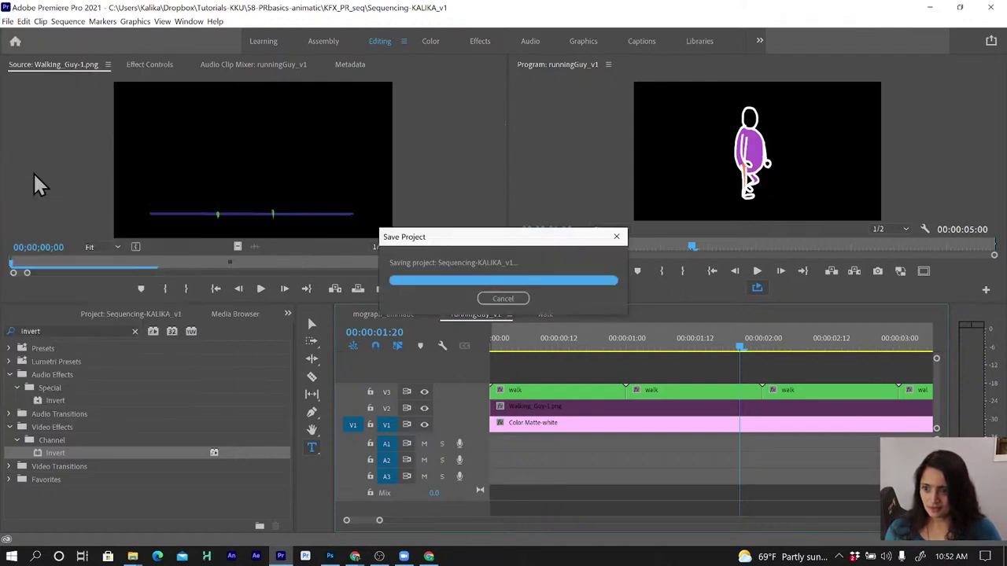
click(7, 21)
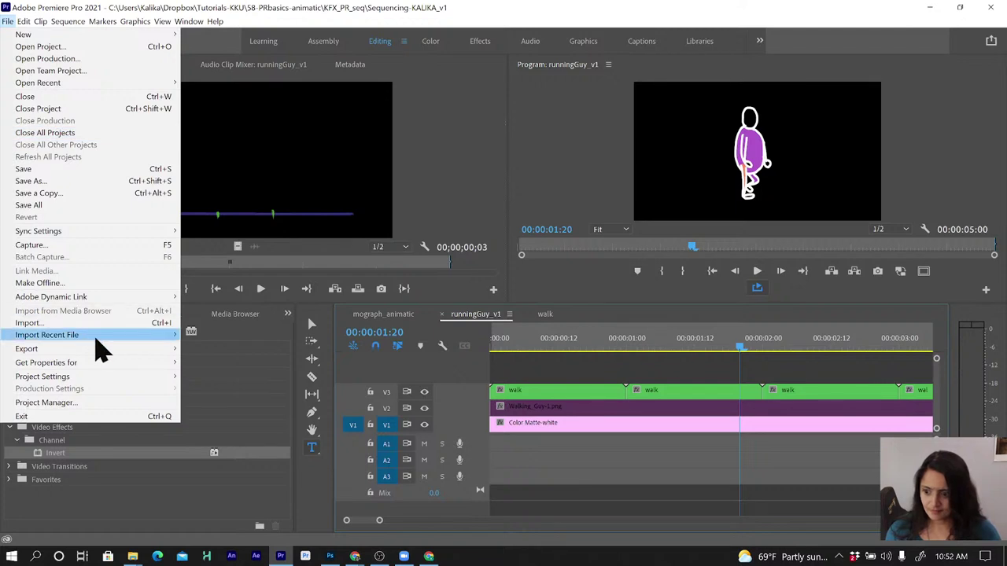
mouse_move(93, 354)
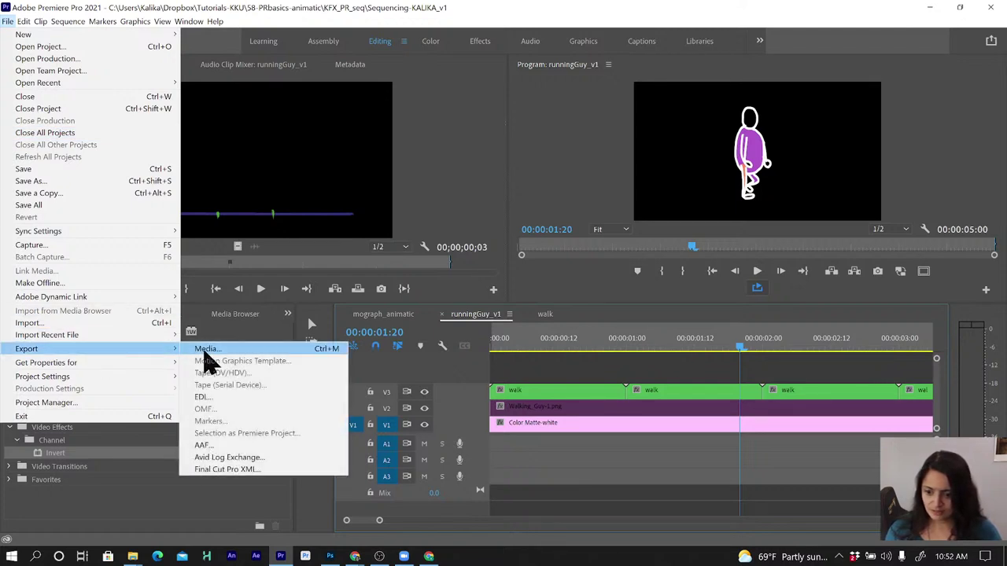
click(204, 351)
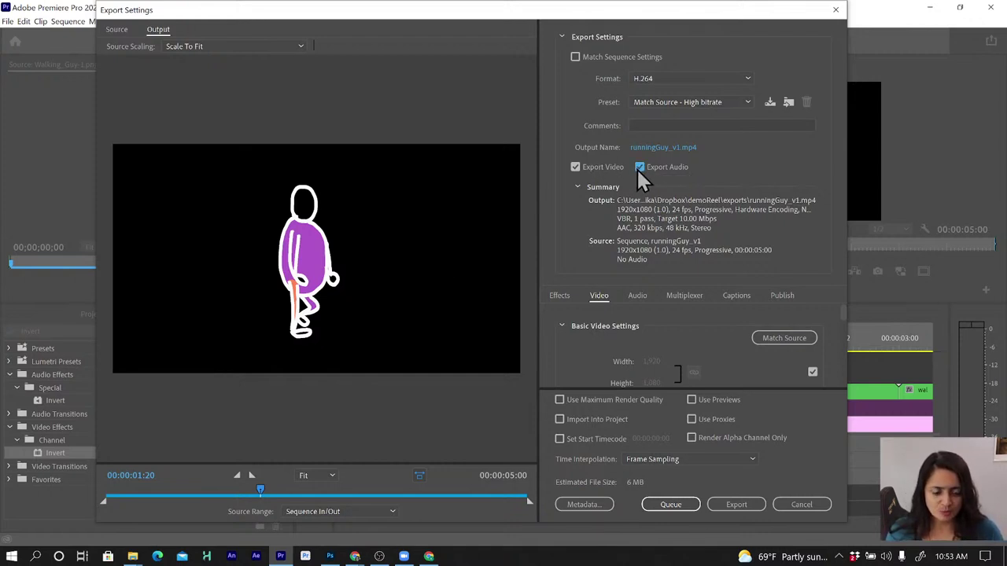
Switch the export format to QuickTime with the ProRes 422 HQ preset
click(656, 105)
click(654, 79)
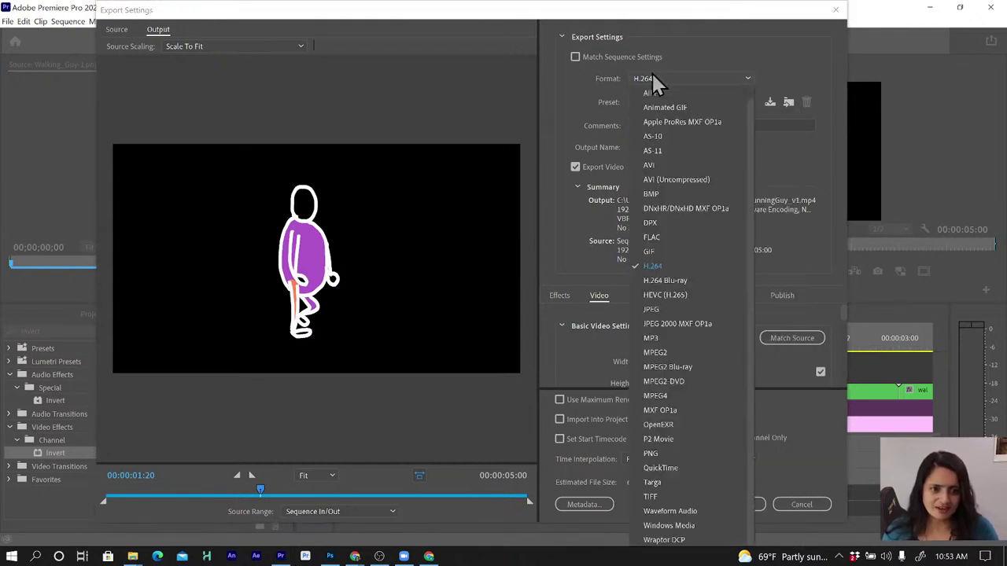
click(652, 136)
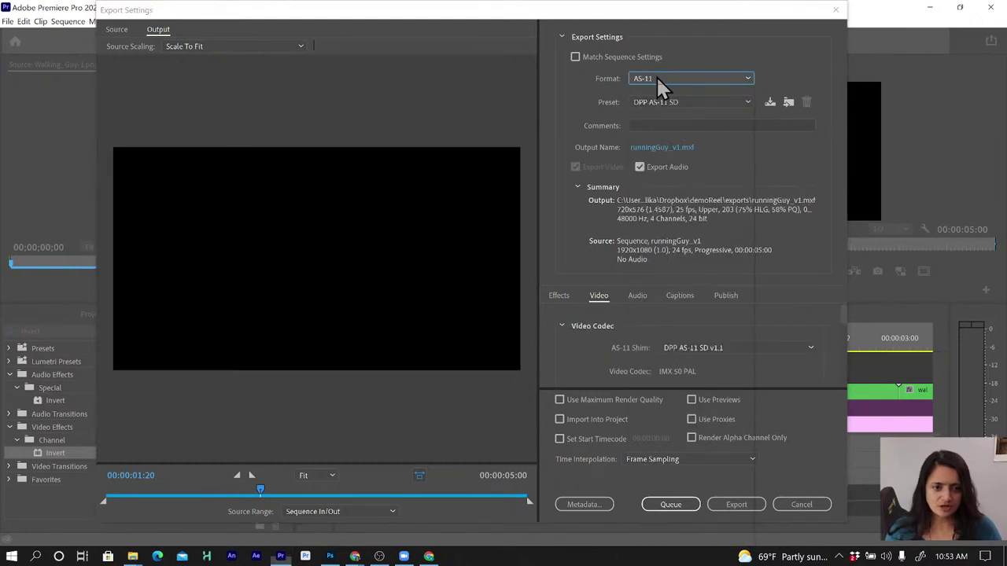
click(658, 83)
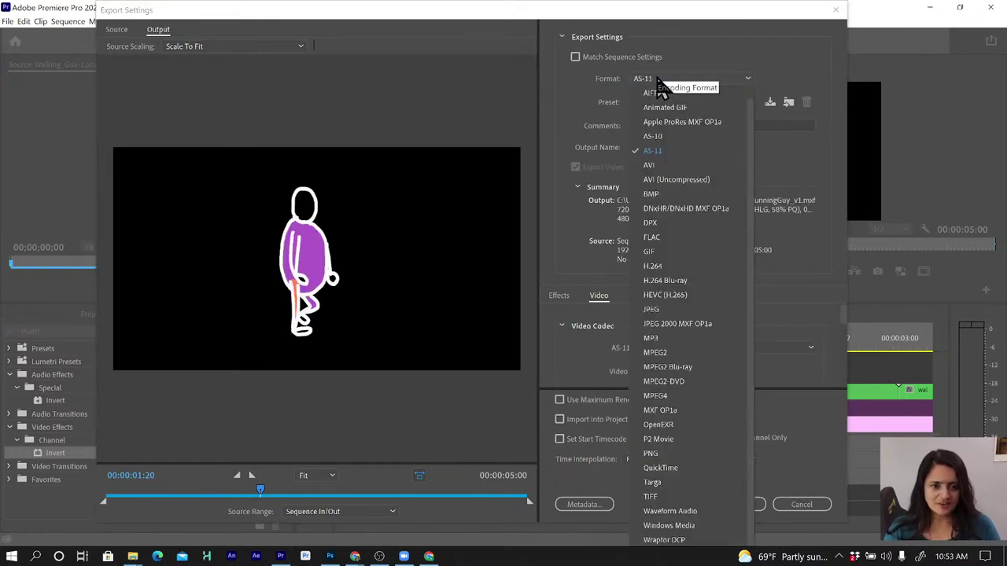
click(669, 467)
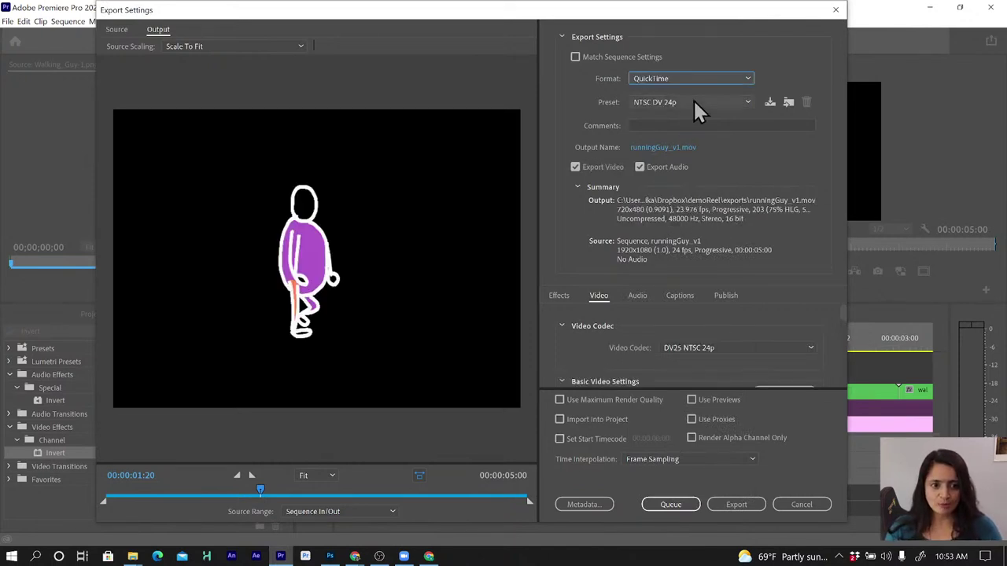
click(693, 101)
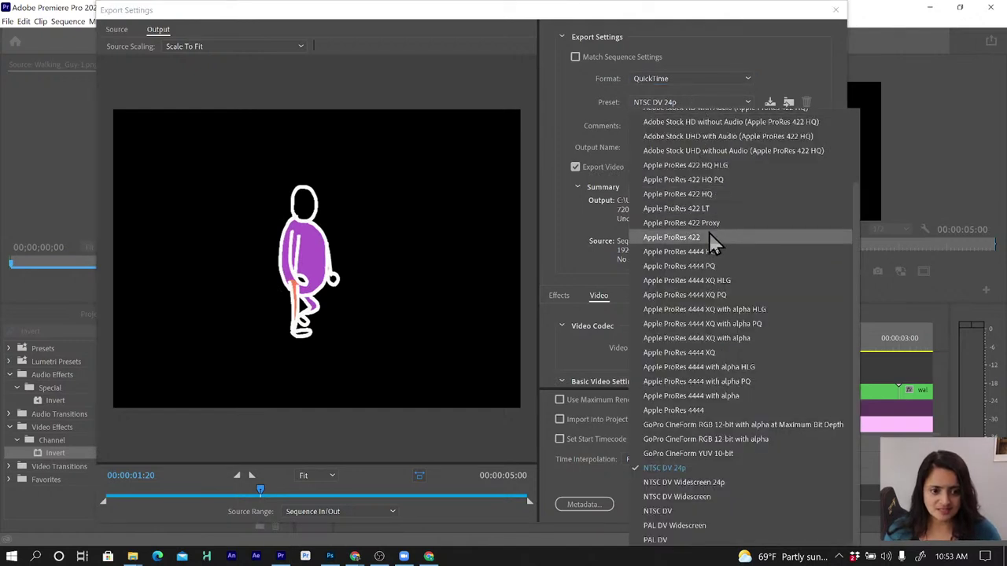
click(711, 194)
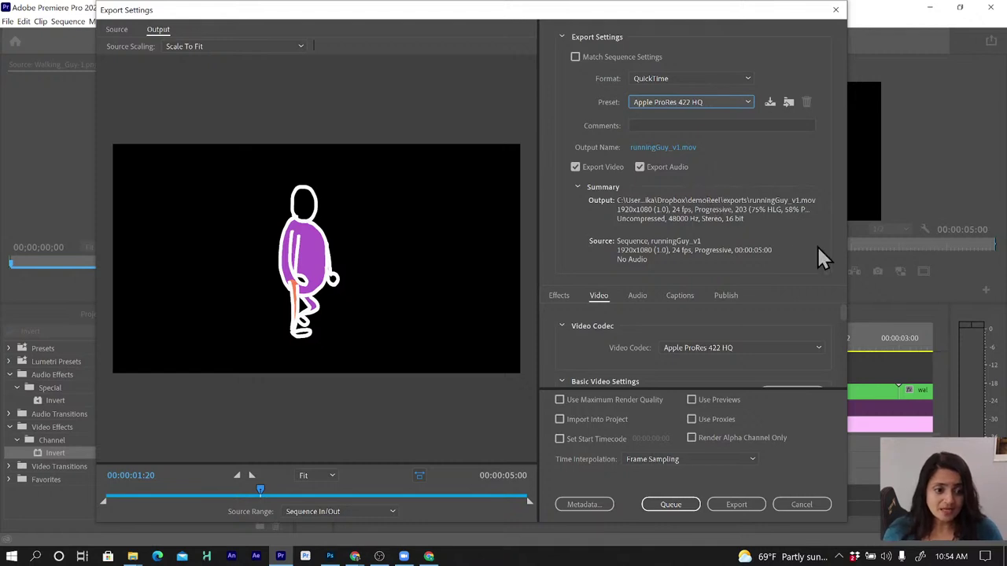
Turn off Export Audio and bring up the output file's Save As dialog
drag(842, 310, 826, 349)
scroll(826, 349, up, 5)
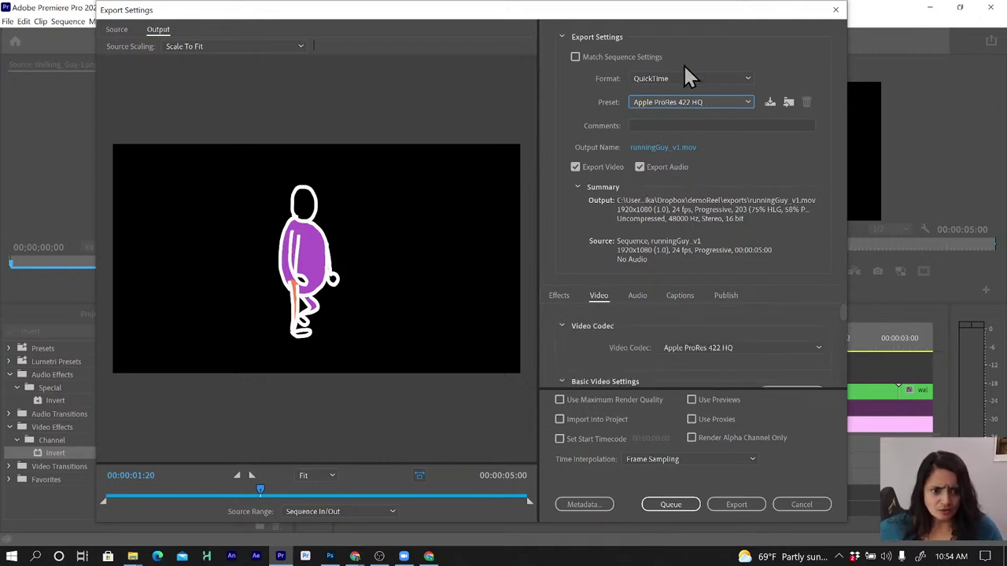
click(640, 167)
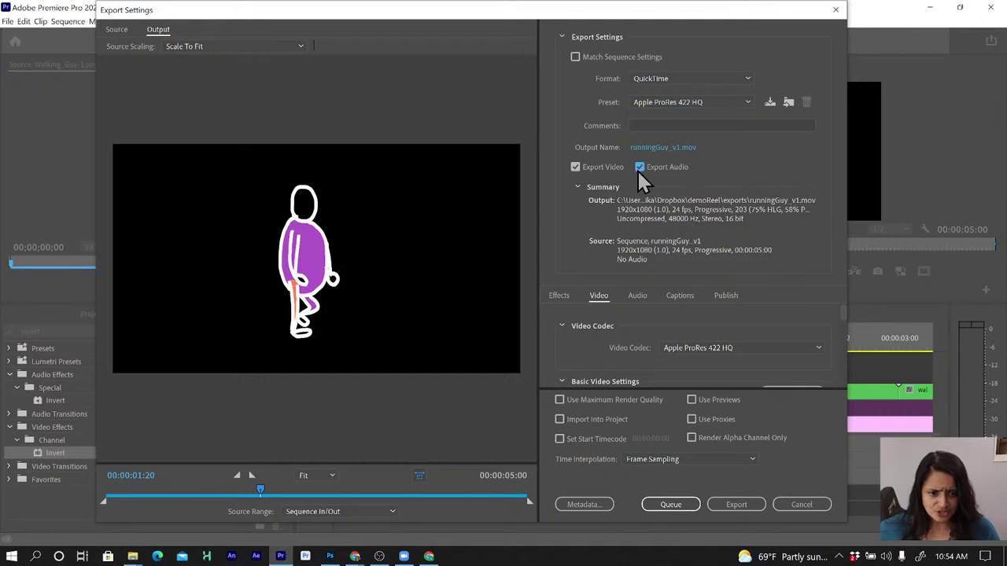
click(639, 168)
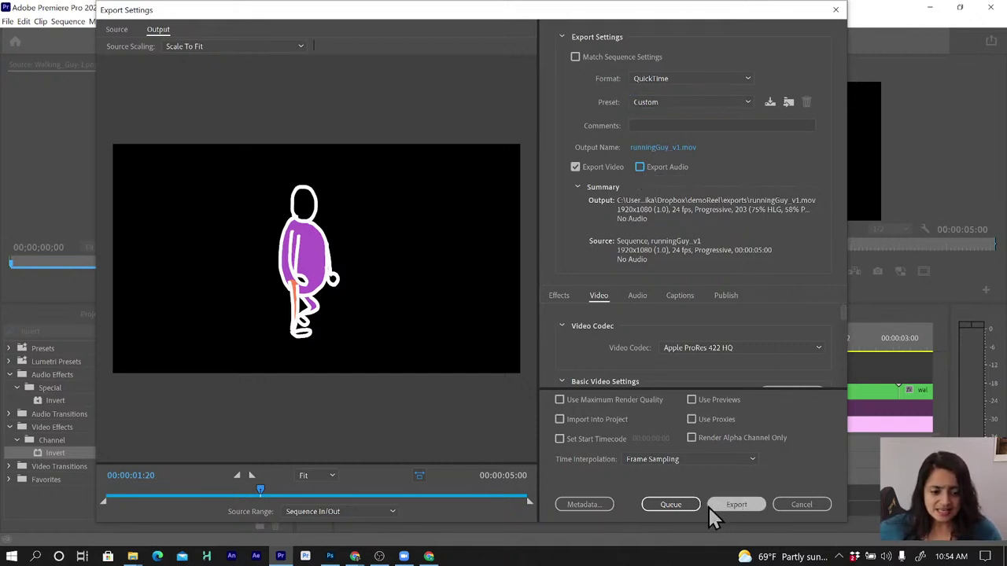
click(652, 149)
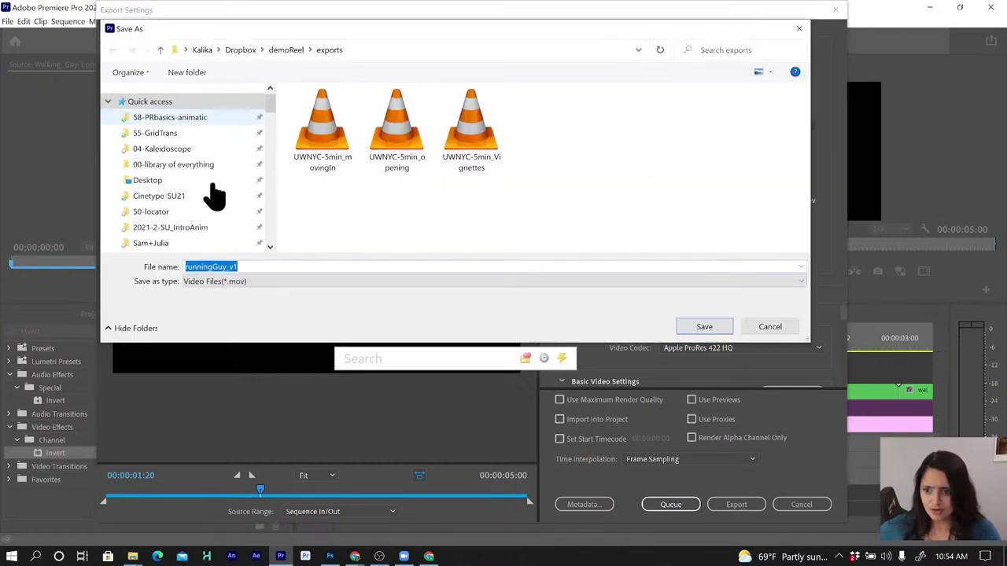
Create a new 'exports' folder inside 58-PRbasics-animatic > KFX_PR_seq and enter it
click(189, 118)
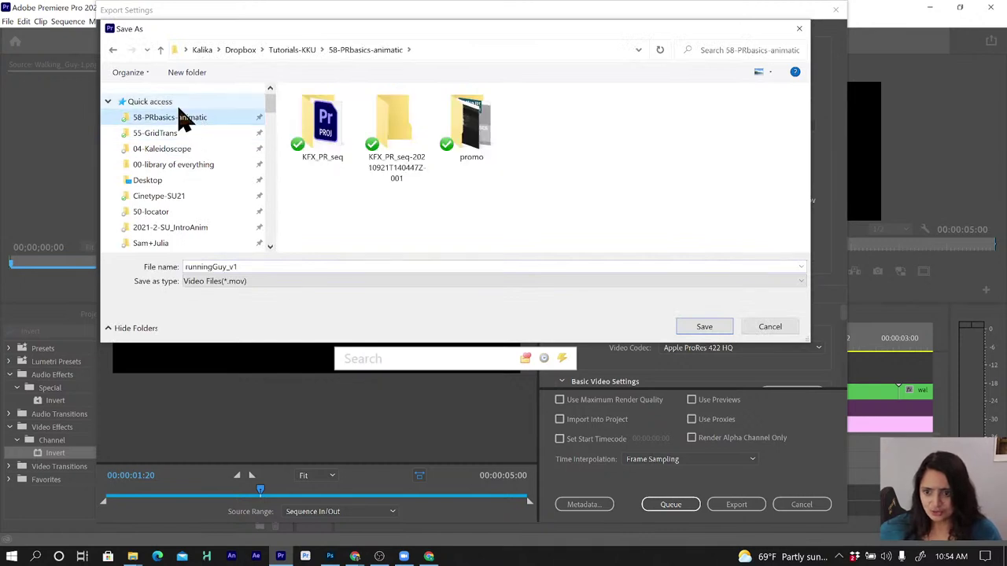
double_click(322, 142)
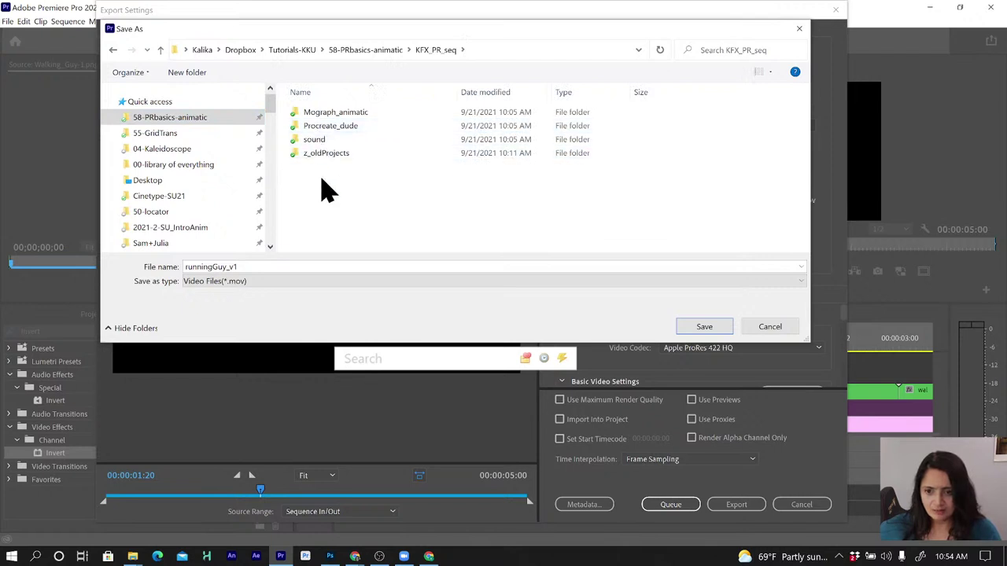
click(186, 73)
text(exports)
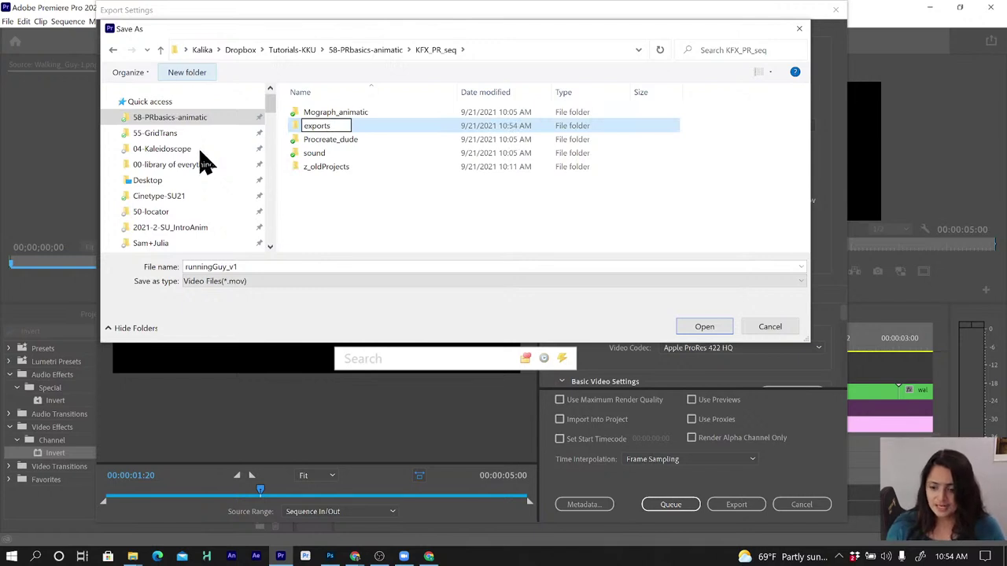
click(249, 267)
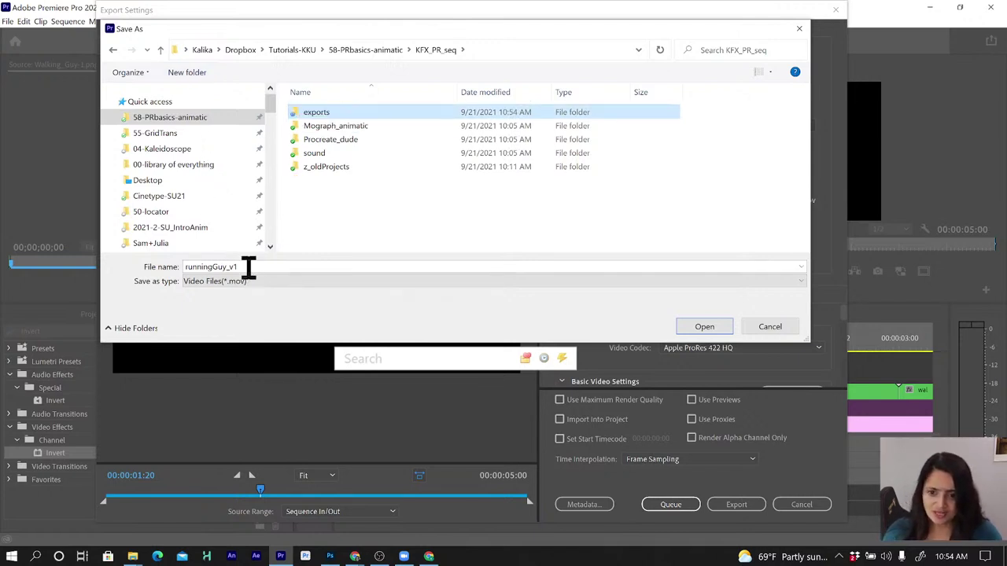
double_click(330, 118)
Rename the output to runningGuy_v1_HQ.mov and save it there
double_click(249, 267)
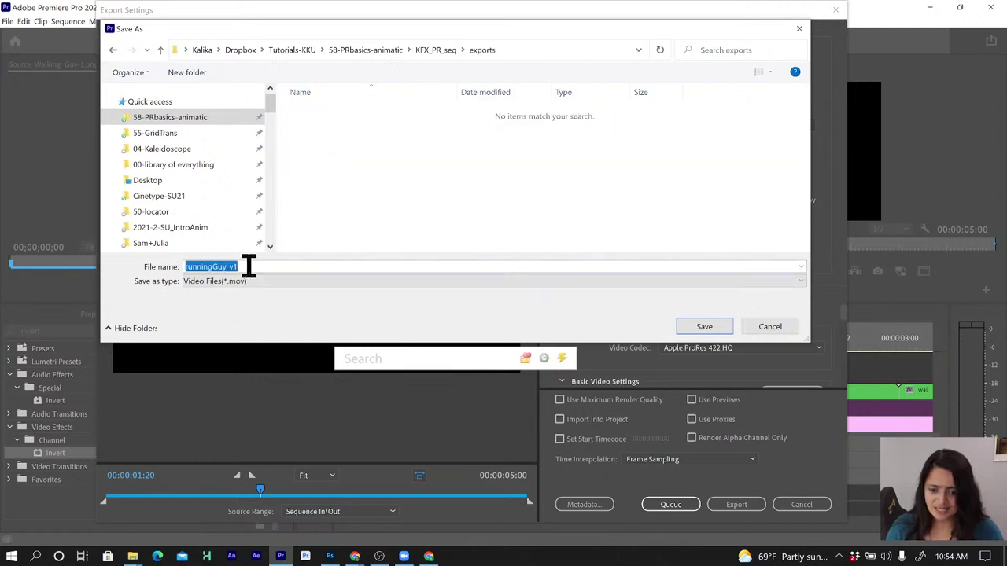
click(249, 267)
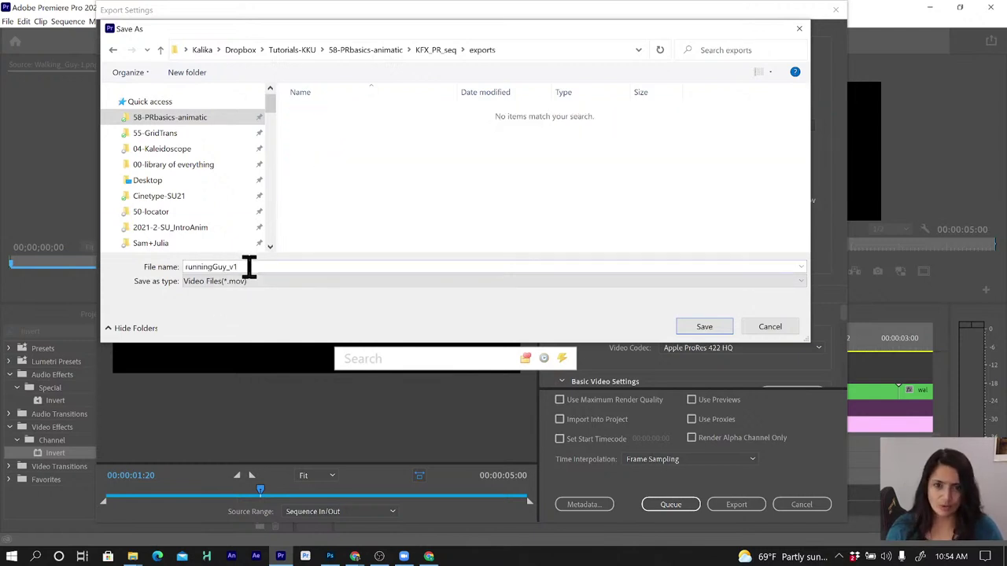
text(_)
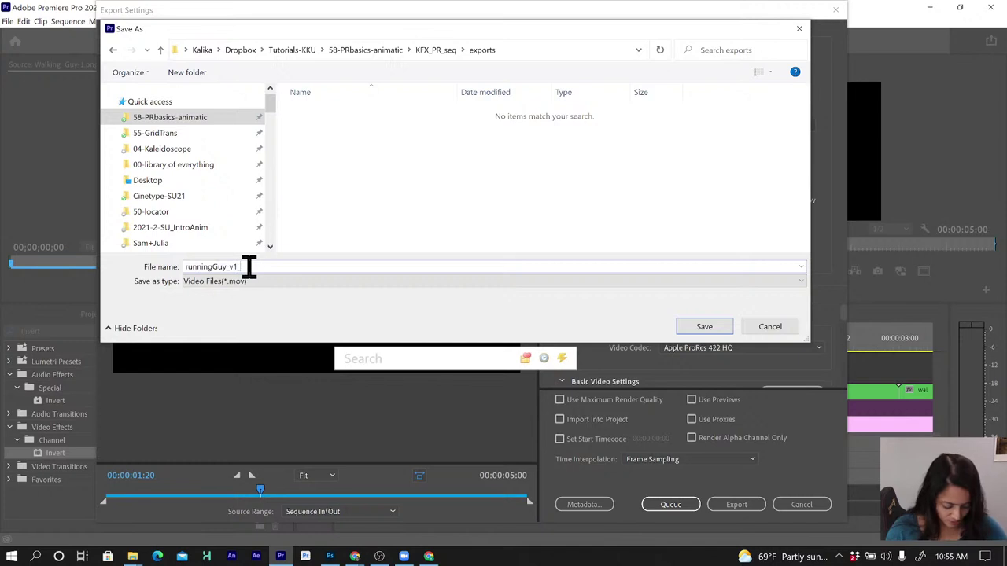
text(HQ)
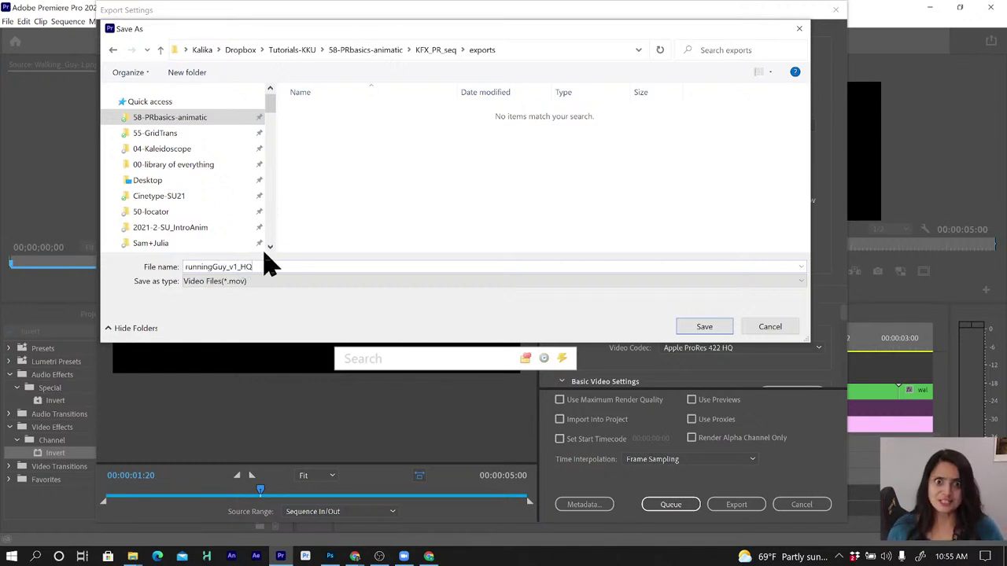
click(702, 326)
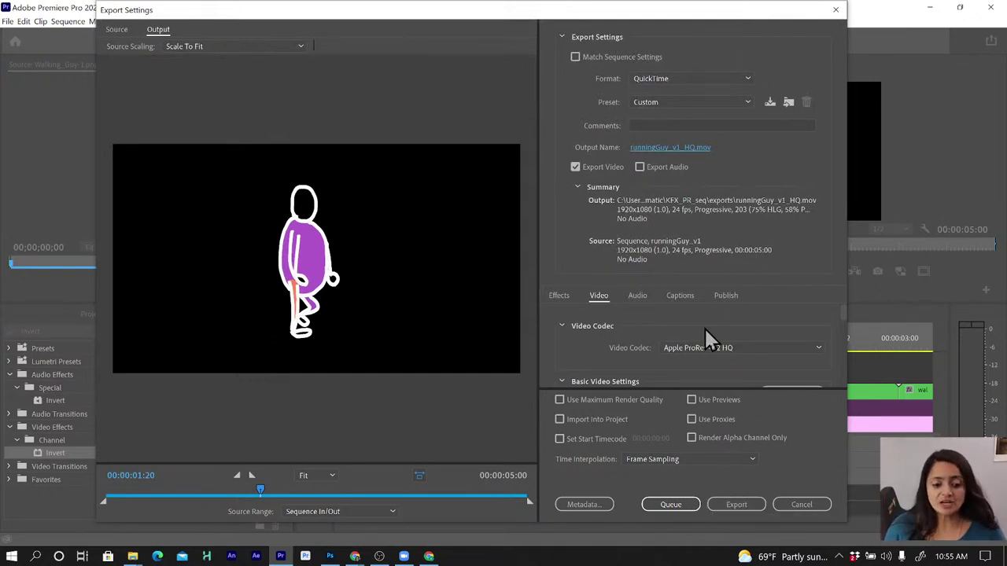
Keep QuickTime as the format and close Export Settings, back to the runningGuy_v1 timeline
click(686, 78)
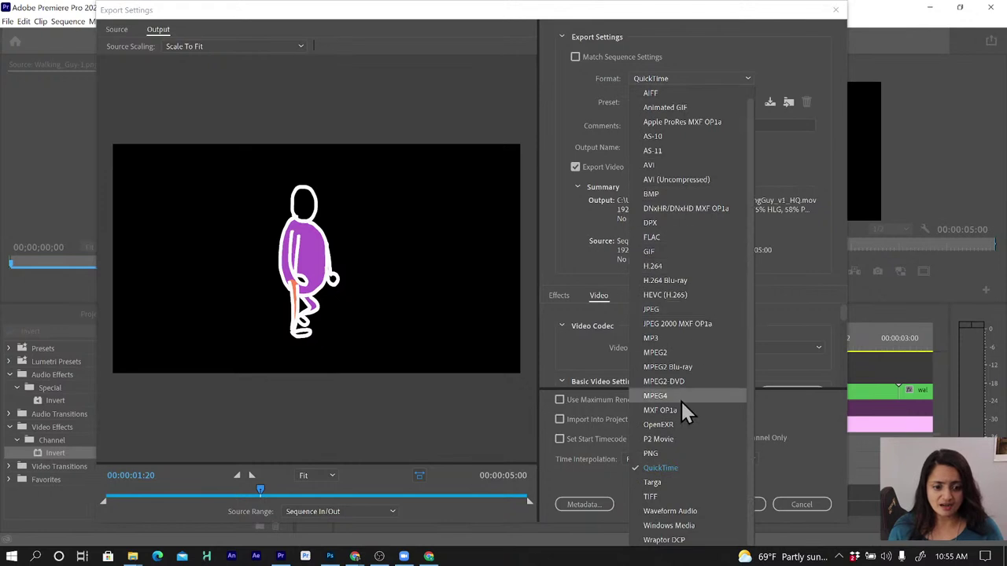
click(806, 461)
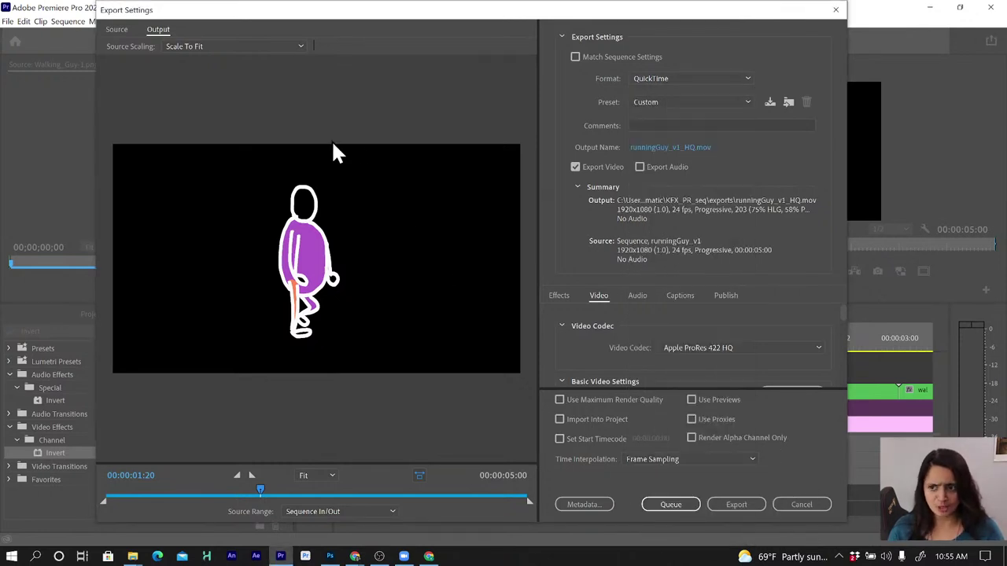
click(799, 504)
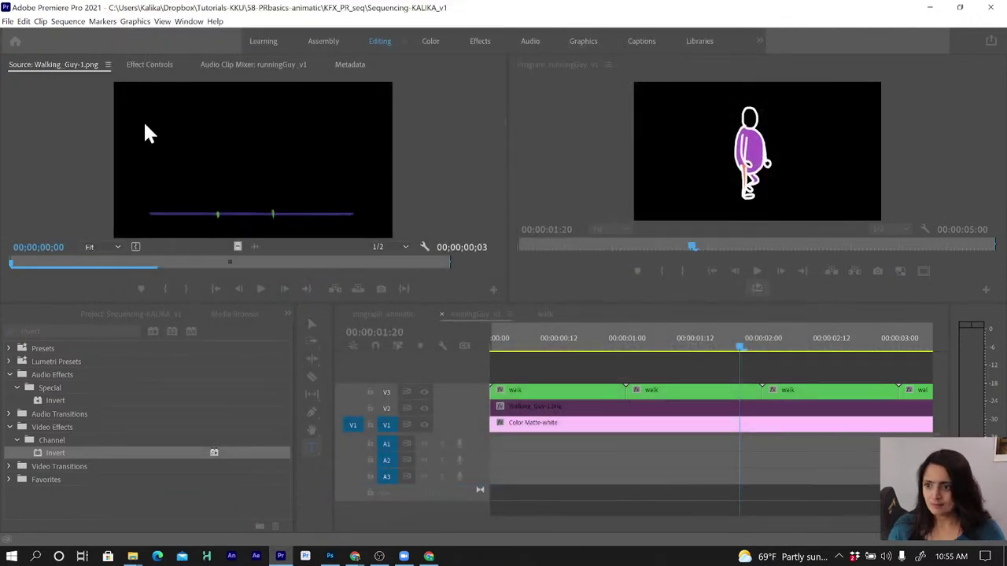
Reopen Export Media, switch the format to H.264 and apply the YouTube 1080p Full HD preset
click(8, 21)
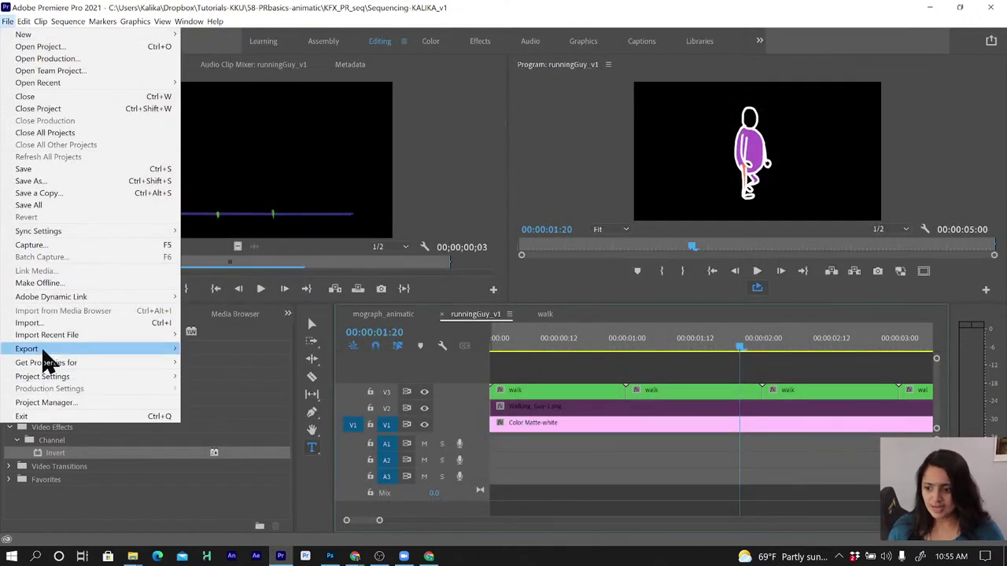
mouse_move(45, 359)
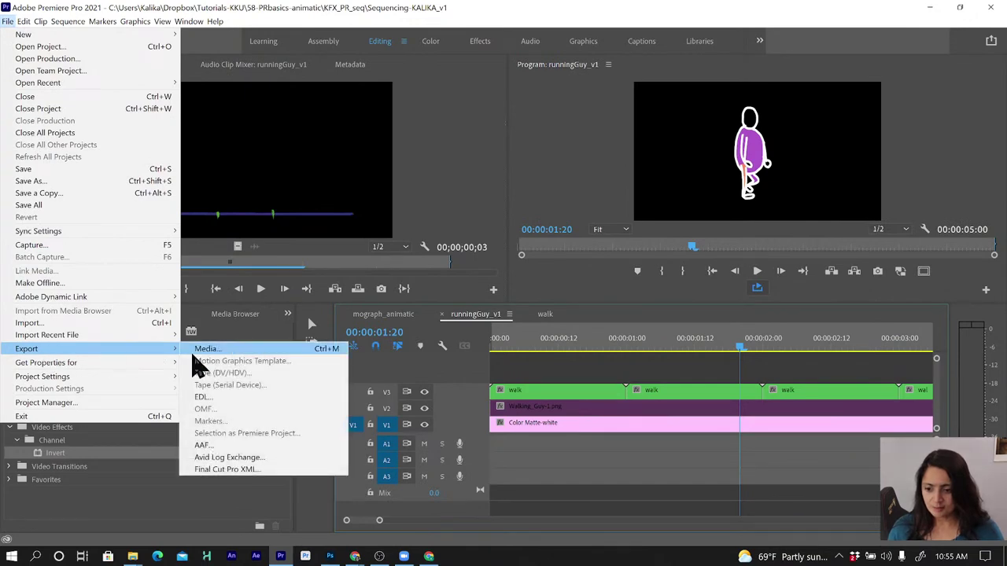
click(204, 361)
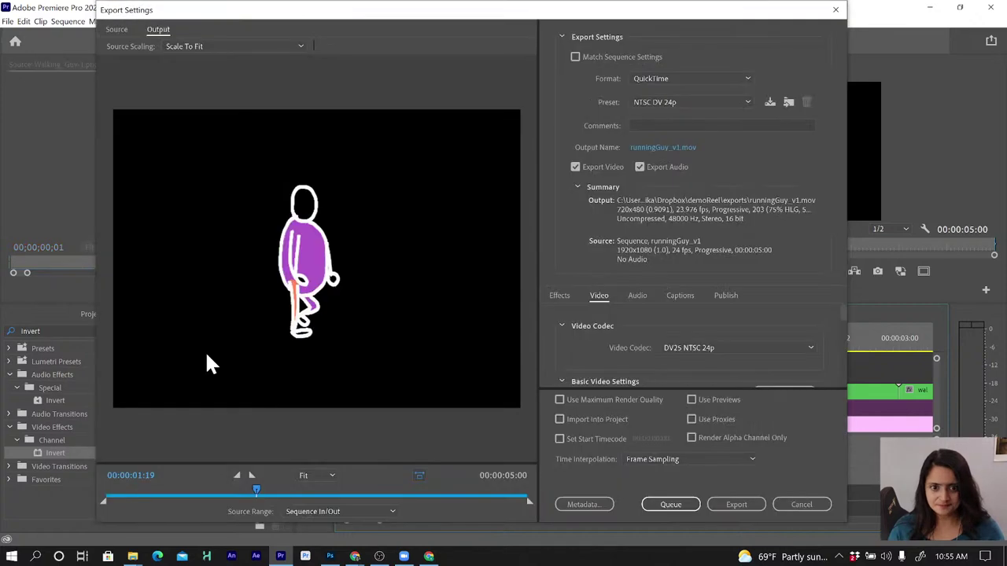
click(730, 78)
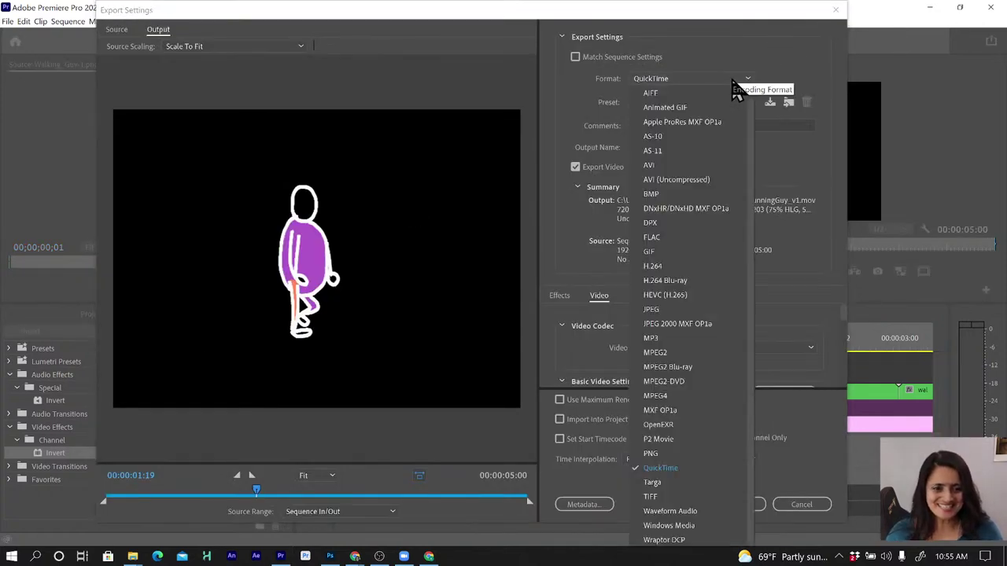
click(669, 266)
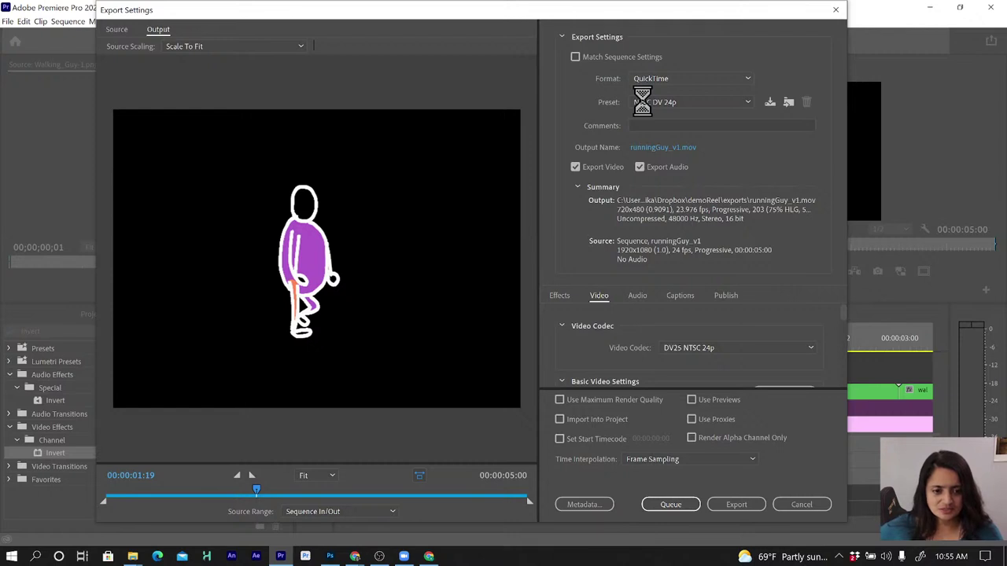
click(644, 103)
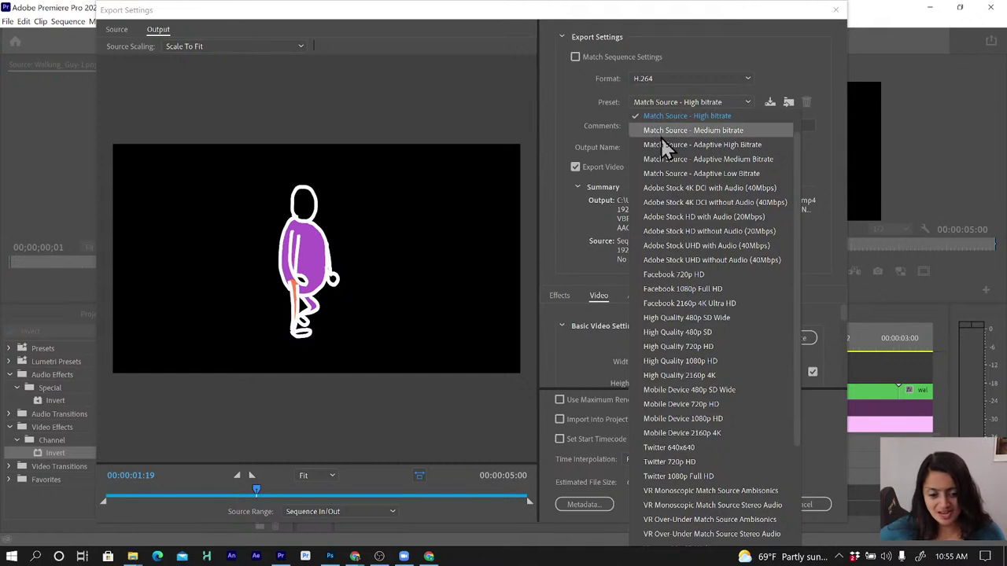
scroll(667, 171, down, 5)
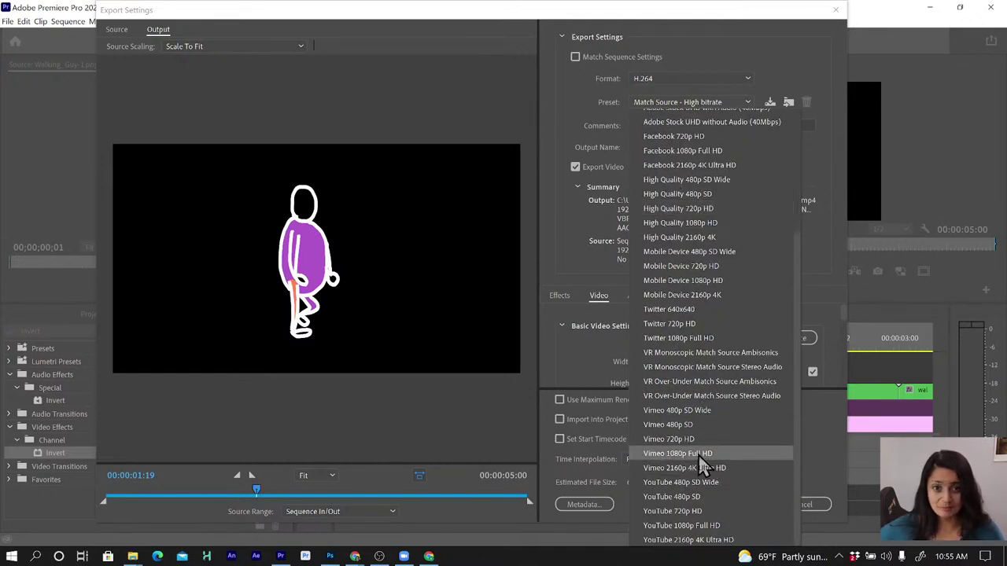
click(693, 527)
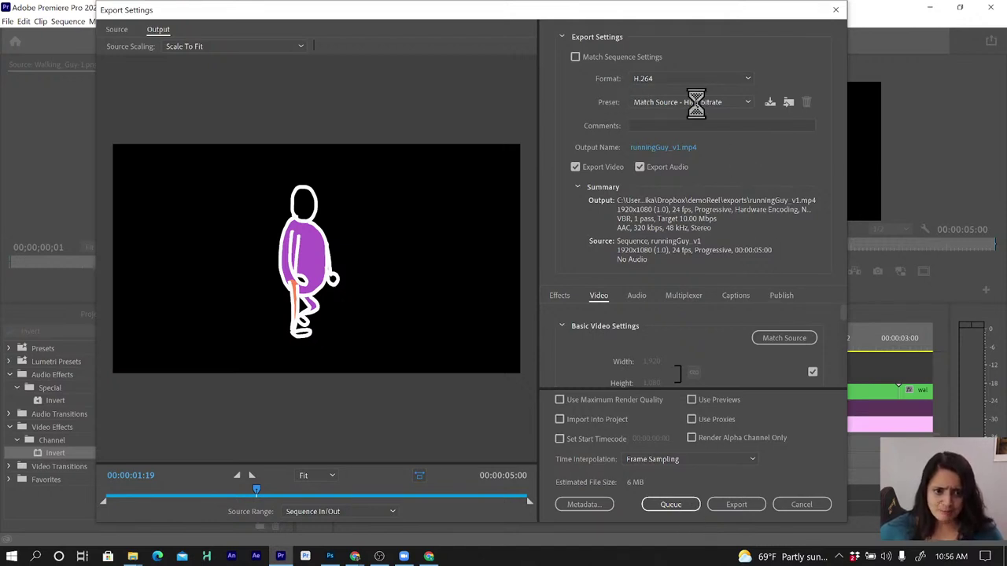
Save the MP4 output in the KFX_PR_seq exports folder with a YT suffix on its name
click(663, 149)
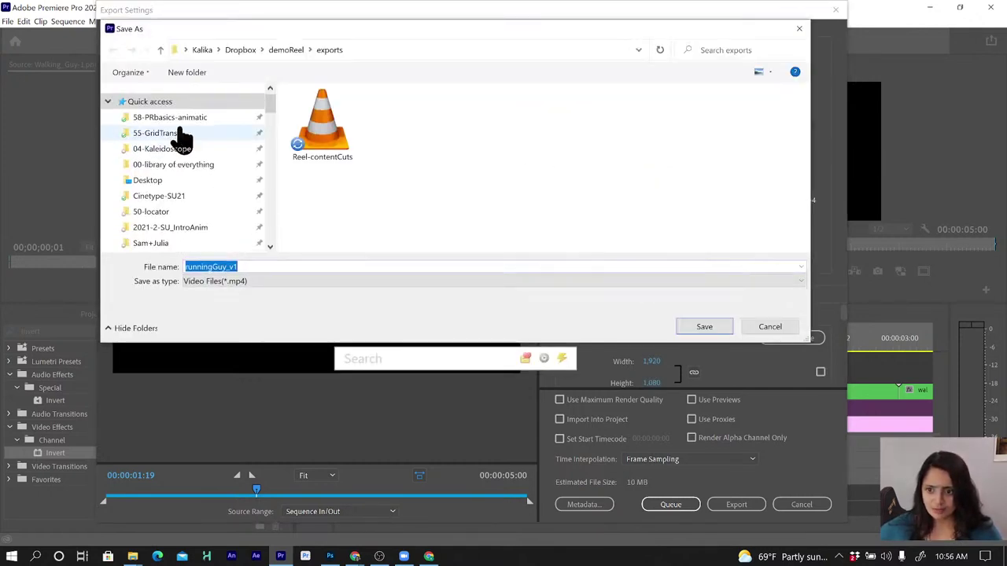
click(182, 119)
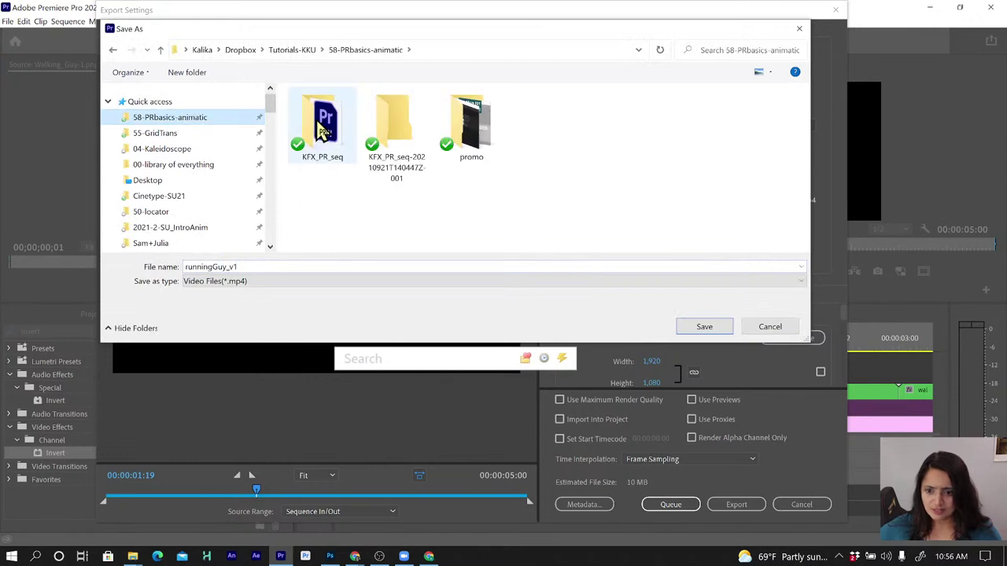
double_click(320, 129)
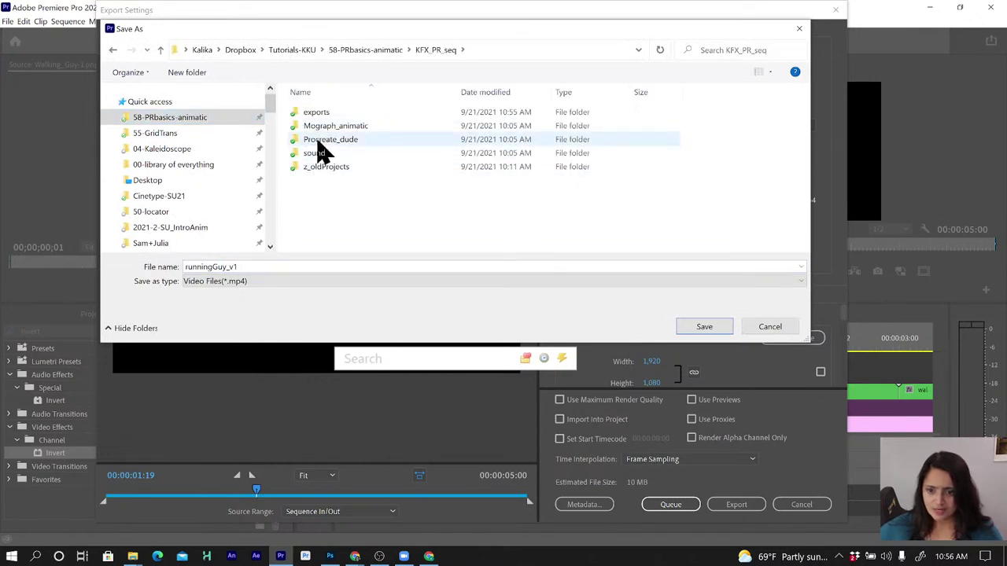
click(315, 115)
double_click(248, 267)
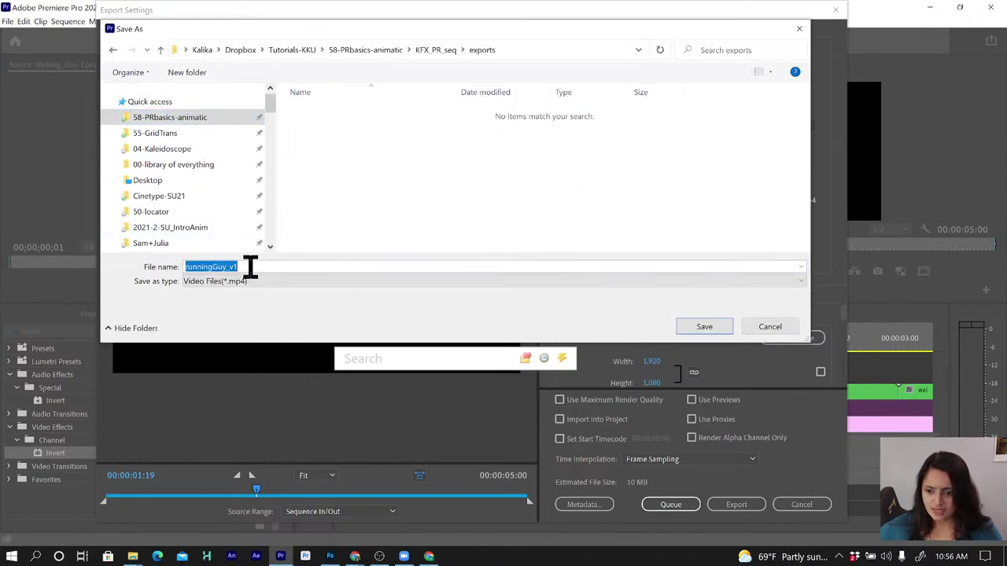
click(248, 267)
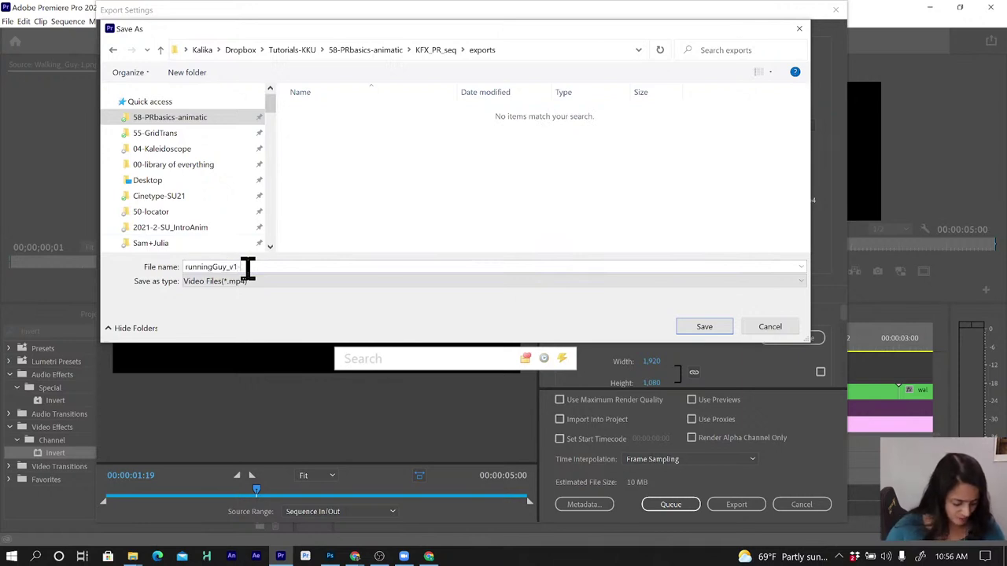
text(_YT)
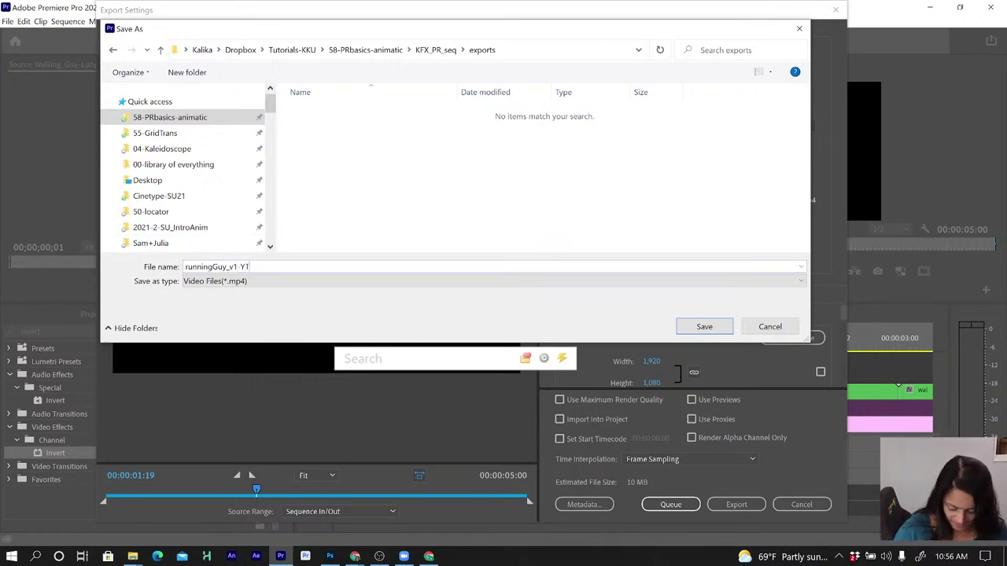
click(689, 331)
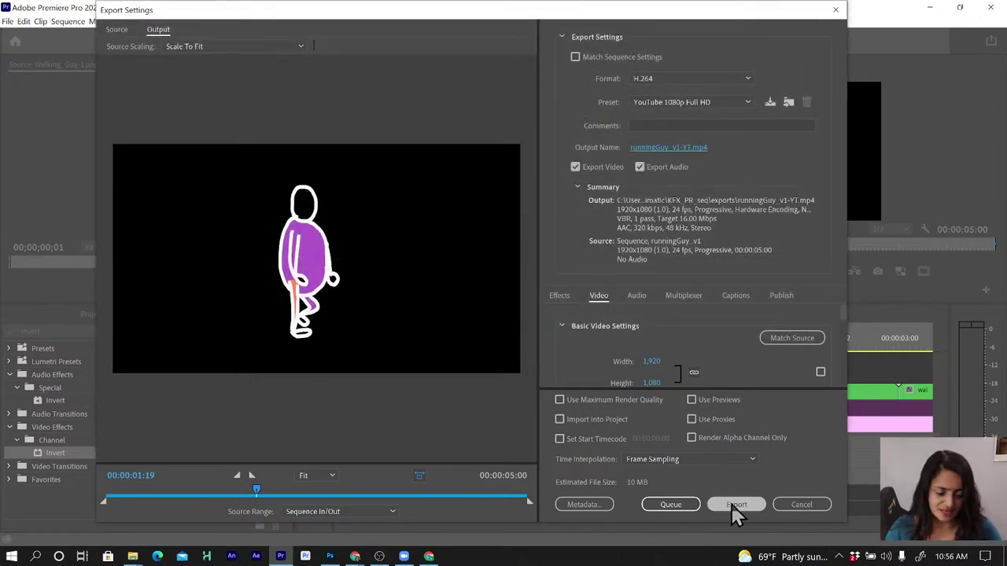
Start the YouTube 1080p H.264 export of runningGuy_v1 and let it render
click(734, 505)
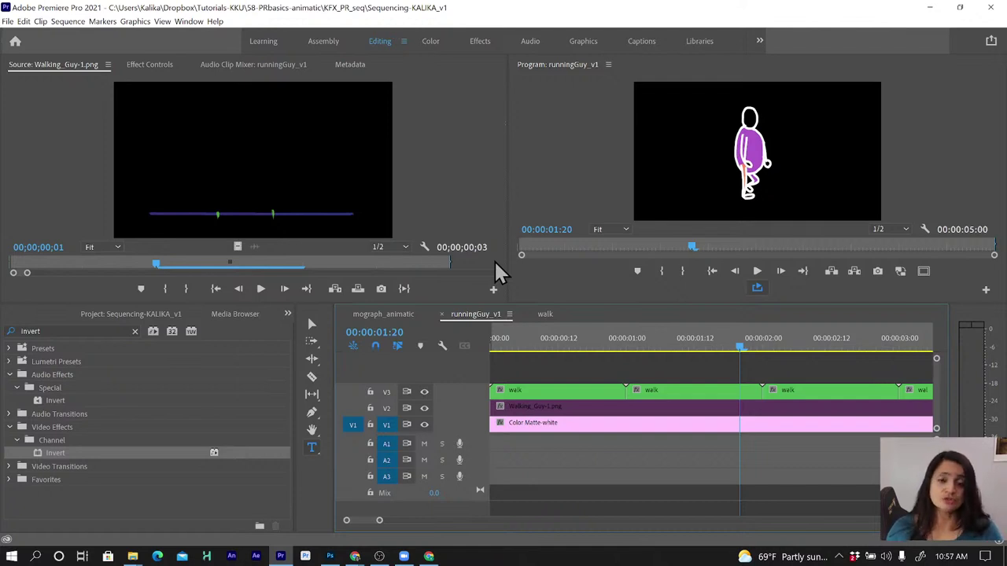
In Project Manager, choose Collect Files and Copy to New Location with destination 58-PRbasics-animatic
click(7, 21)
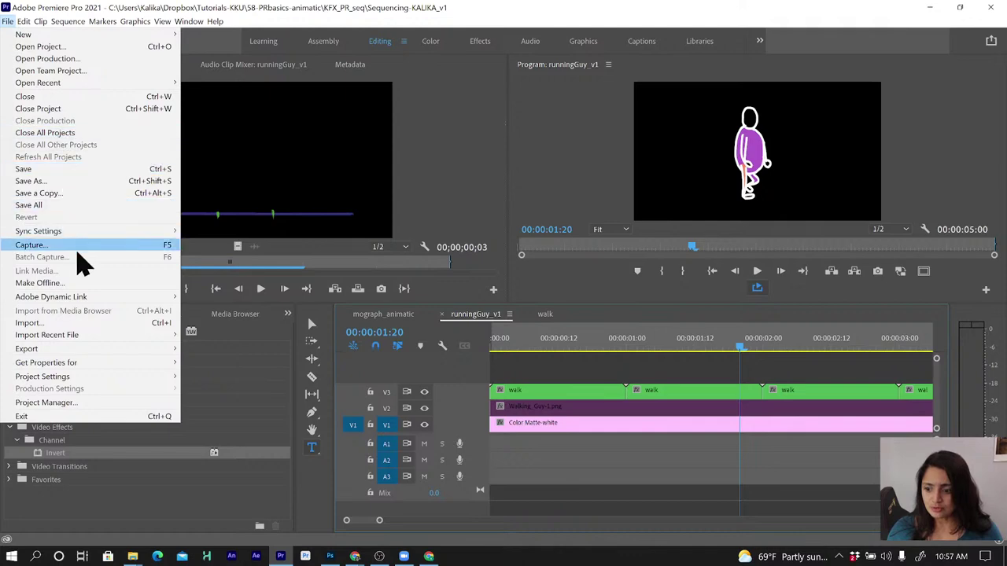
click(80, 404)
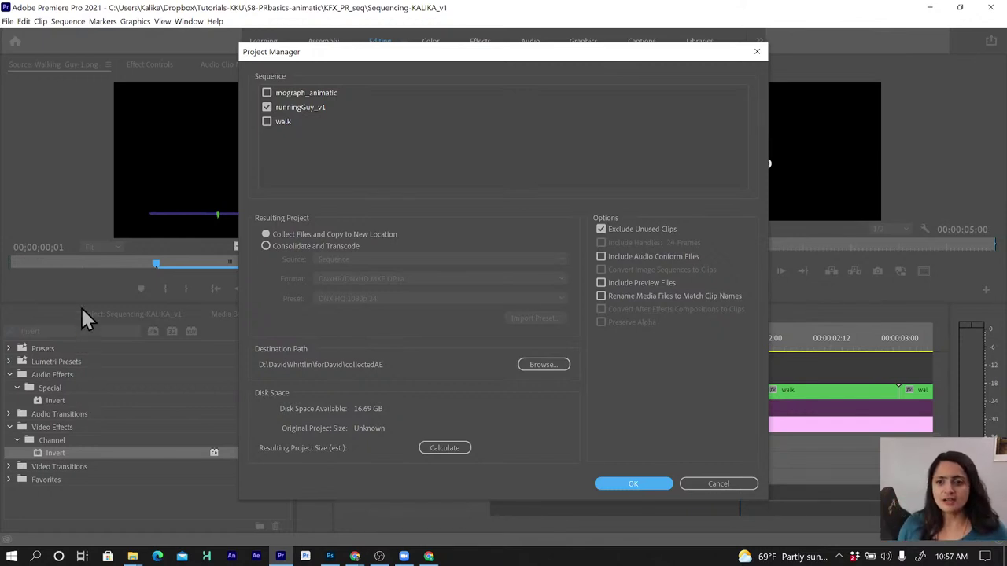
drag(326, 55, 318, 45)
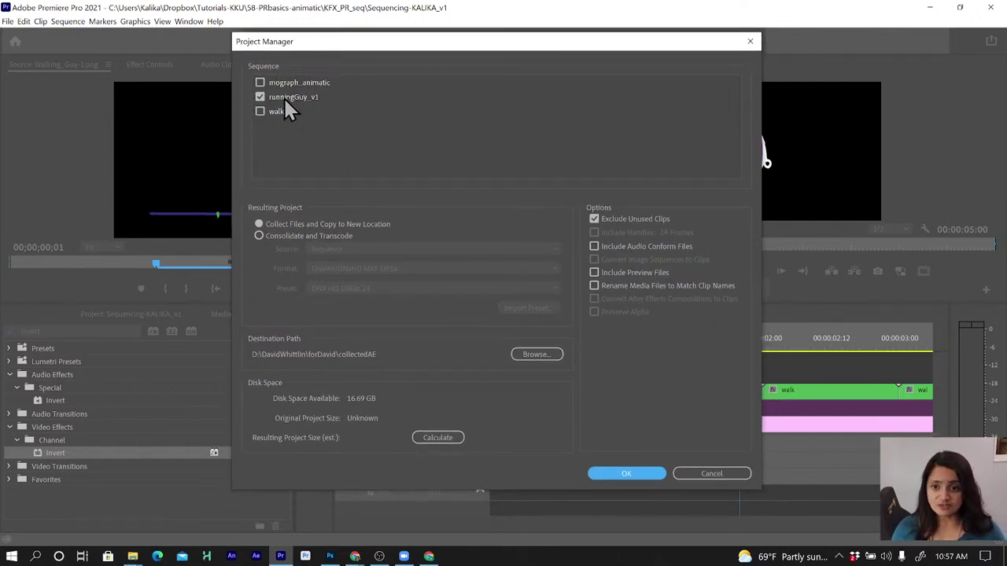
click(288, 227)
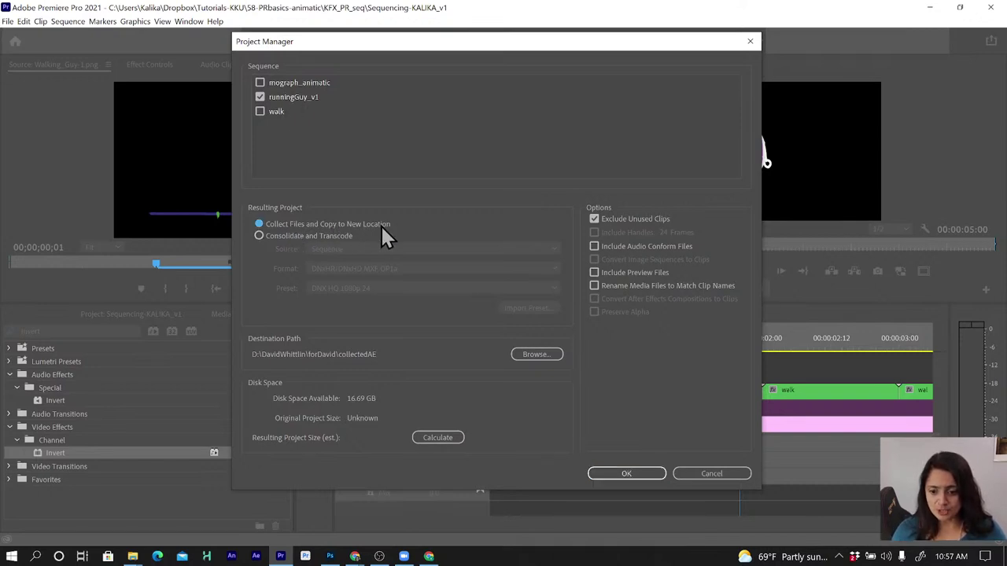
click(550, 355)
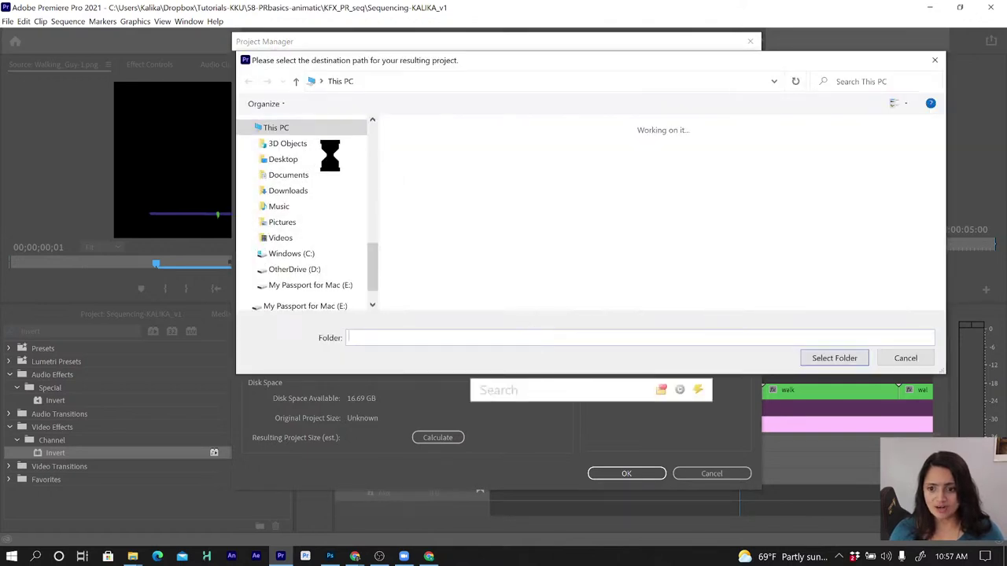
drag(376, 262, 385, 131)
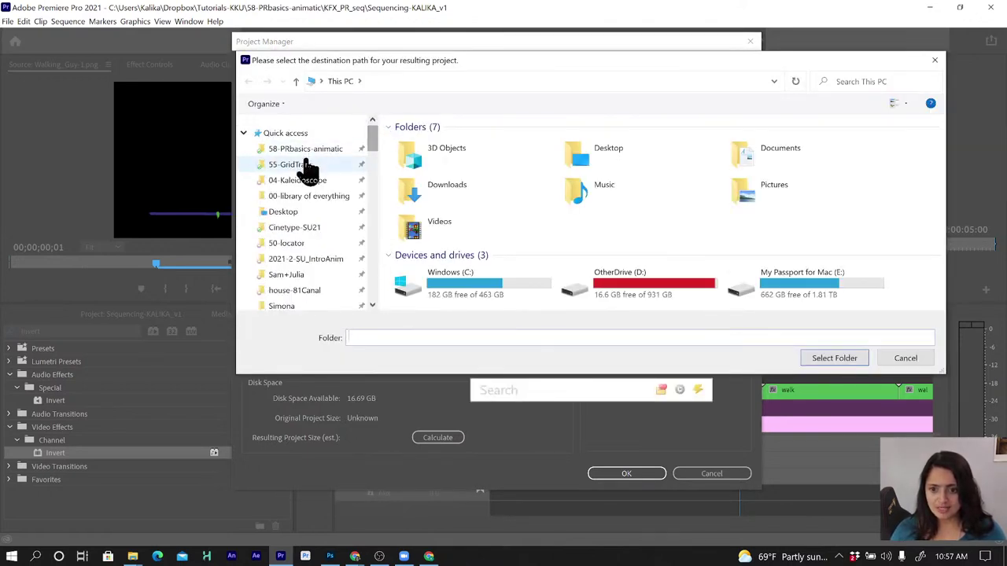
click(311, 149)
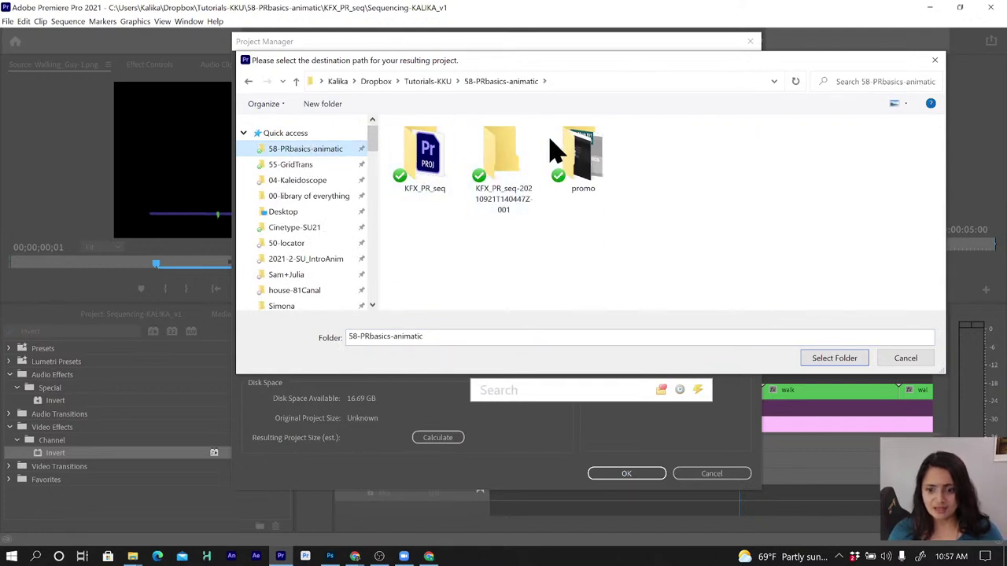
click(839, 360)
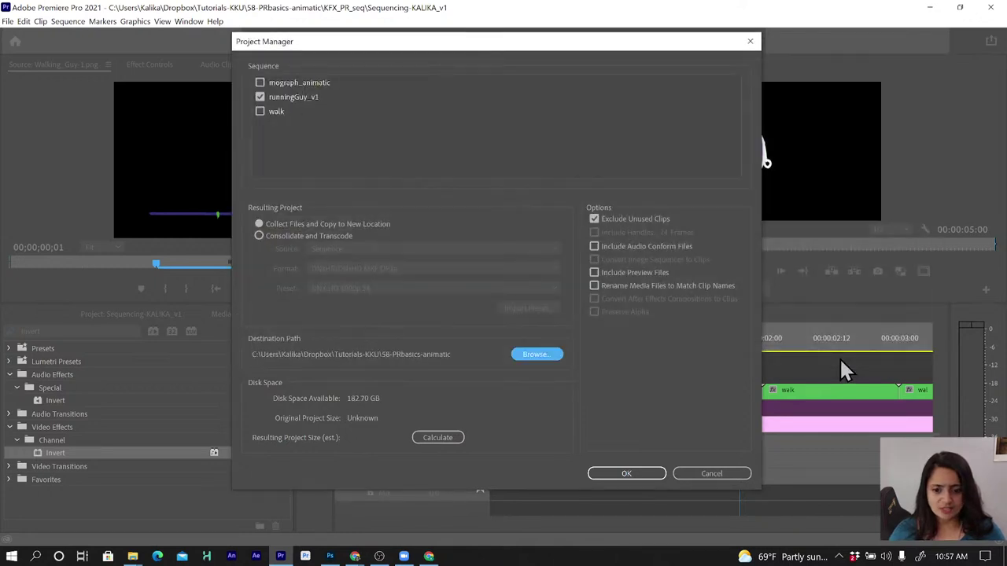
Calculate the 569.98 KB estimate and collect and copy runningGuy_v1 into 58-PRbasics-animatic
click(434, 438)
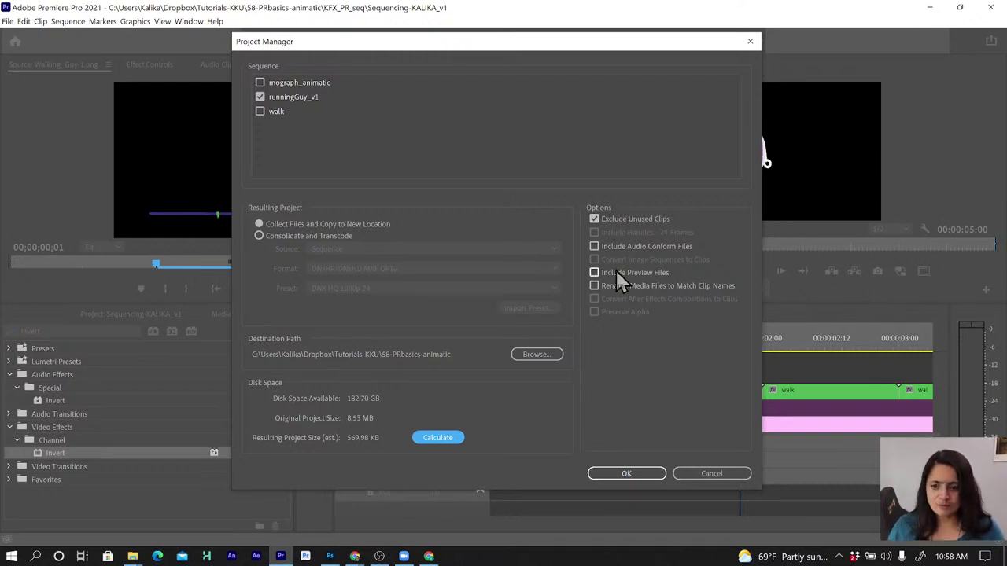
click(289, 226)
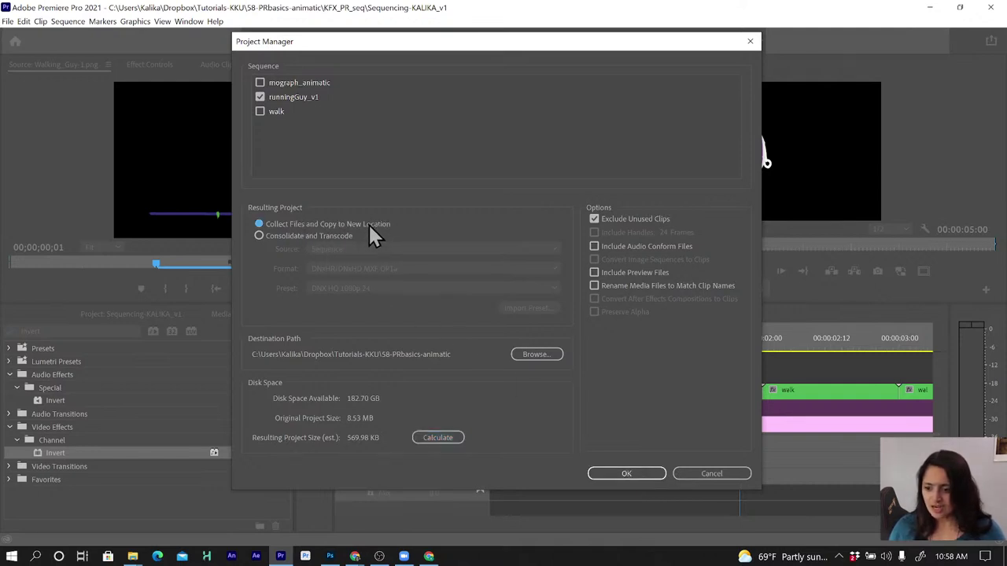
mouse_move(337, 43)
mouse_down()
mouse_move(438, 405)
mouse_move(456, 384)
mouse_move(450, 398)
mouse_up()
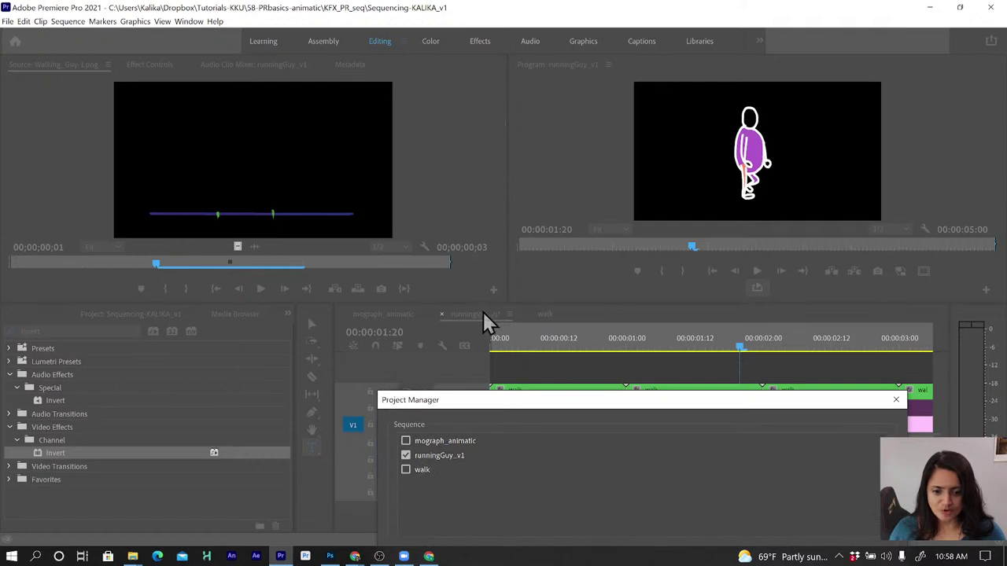
drag(490, 403, 337, 40)
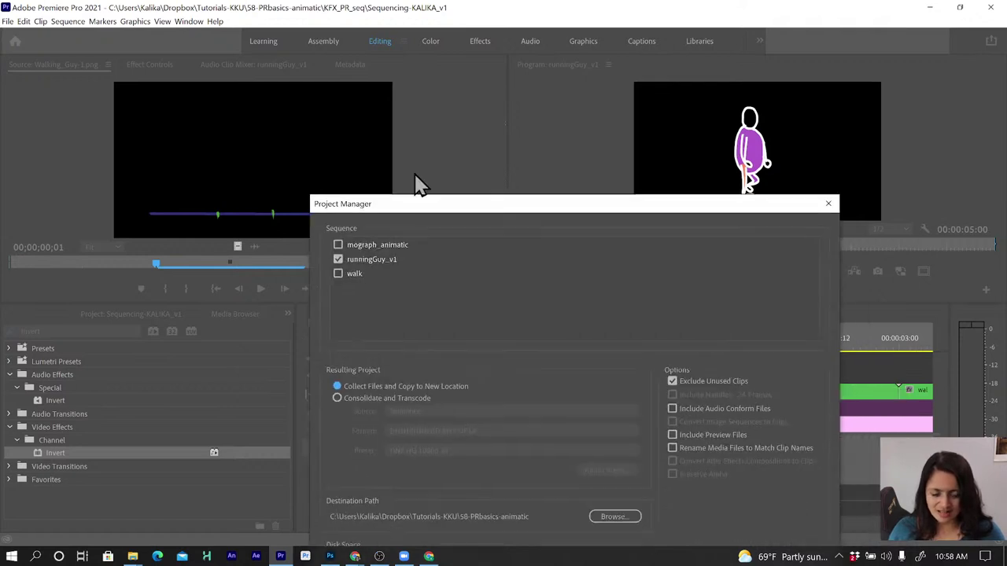
click(621, 470)
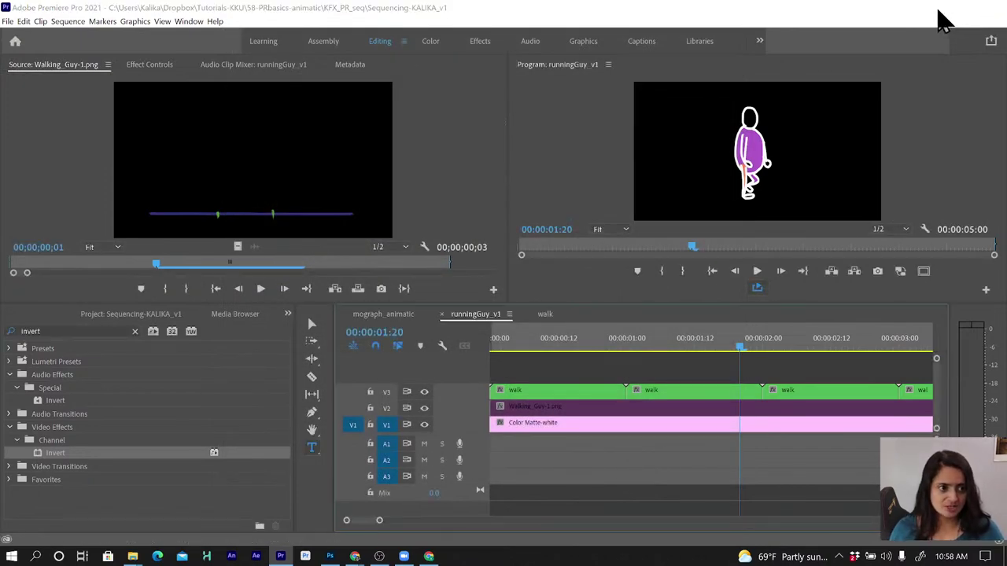
Check that Copied_Sequencing-KALIKA_v1 holds the project and Walking_Guy-1 to 9 images, then return to Premiere
click(930, 7)
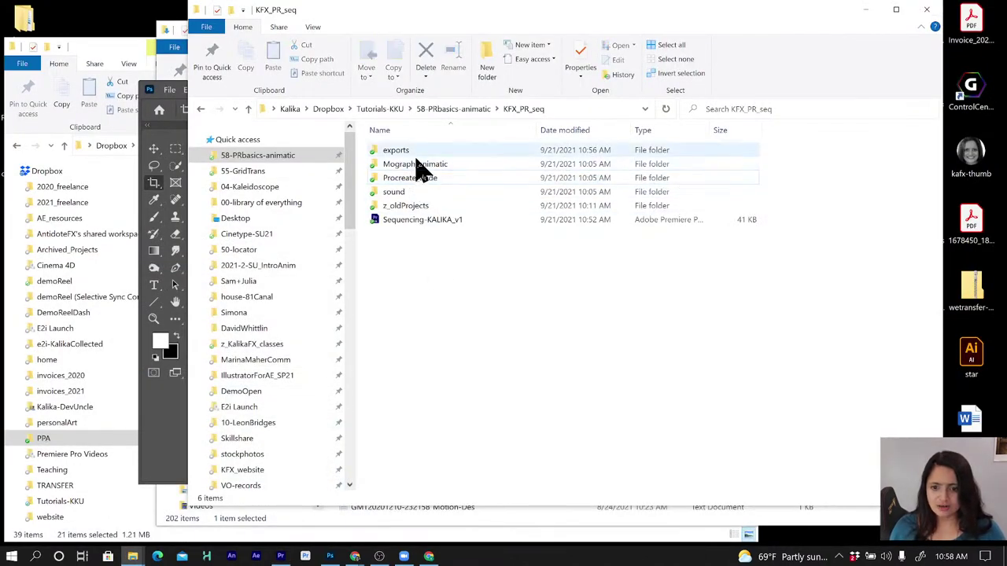
click(450, 111)
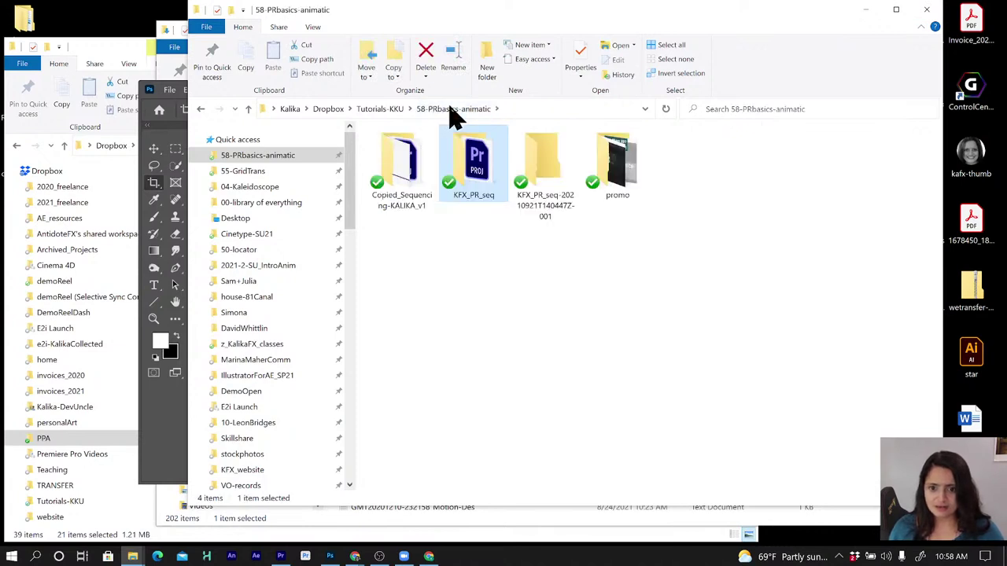
click(400, 200)
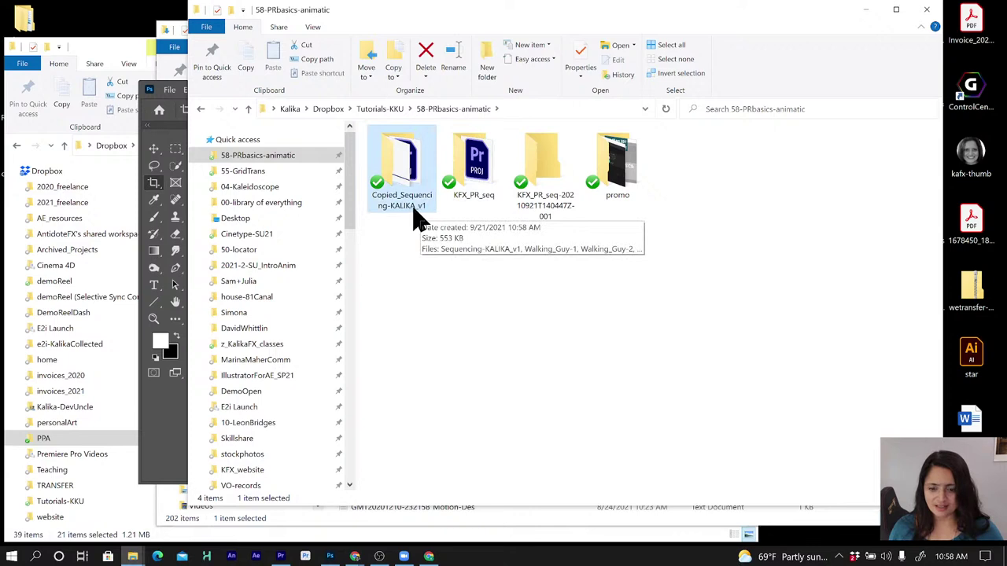
double_click(405, 176)
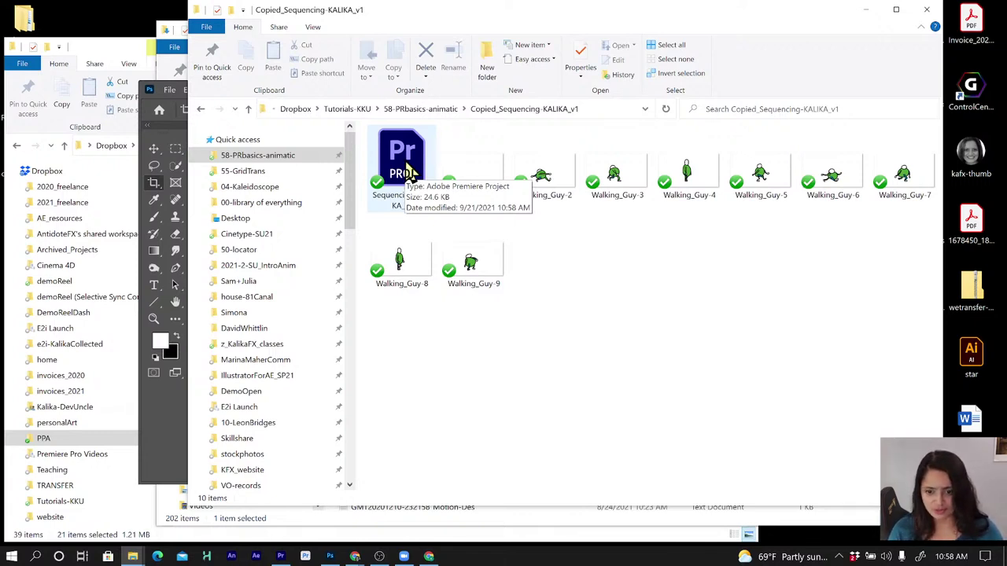
click(280, 556)
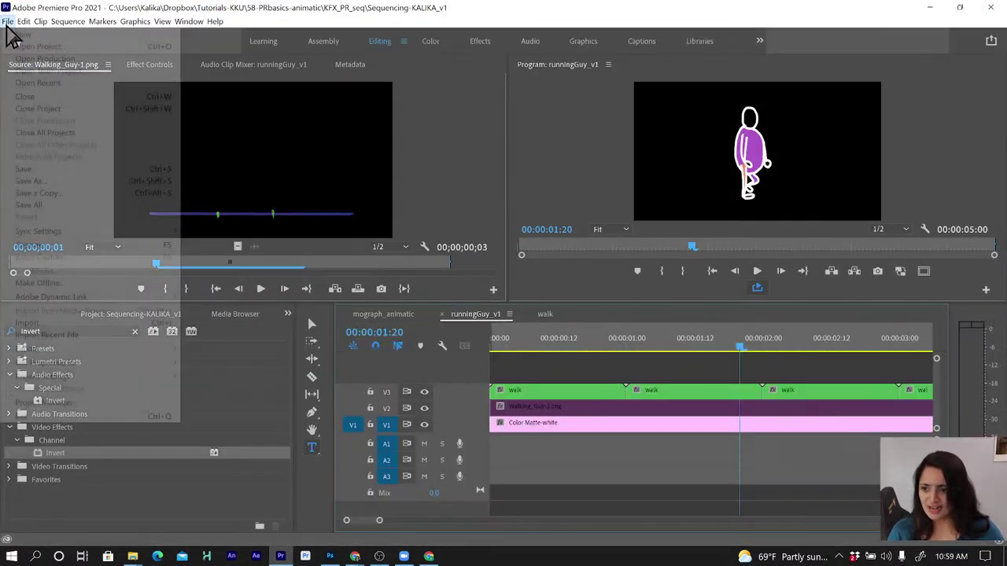
Close the current project and open the copied Sequencing-KALIKA_v1 .prproj from Copied_Sequencing-KALIKA_v1
click(7, 21)
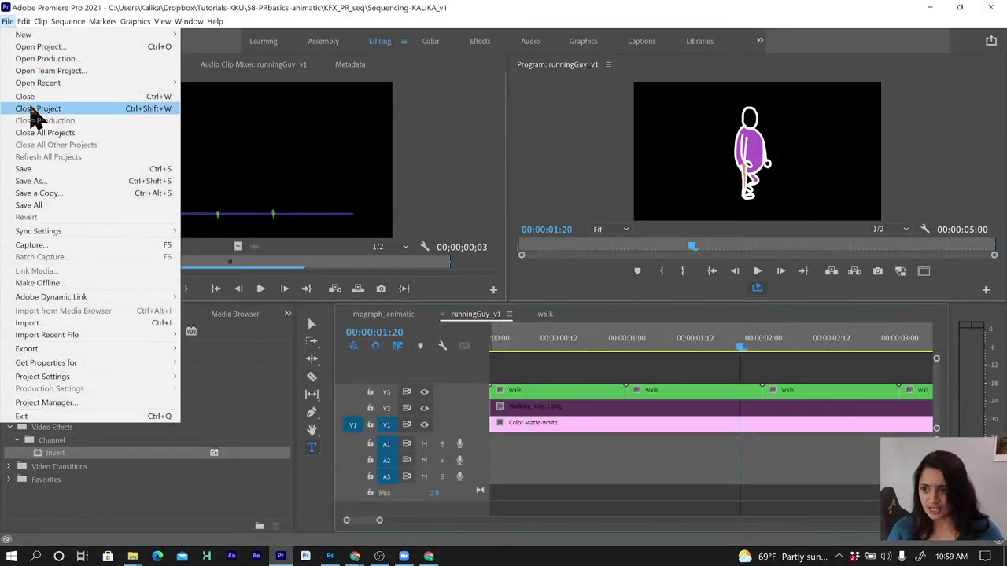
click(29, 107)
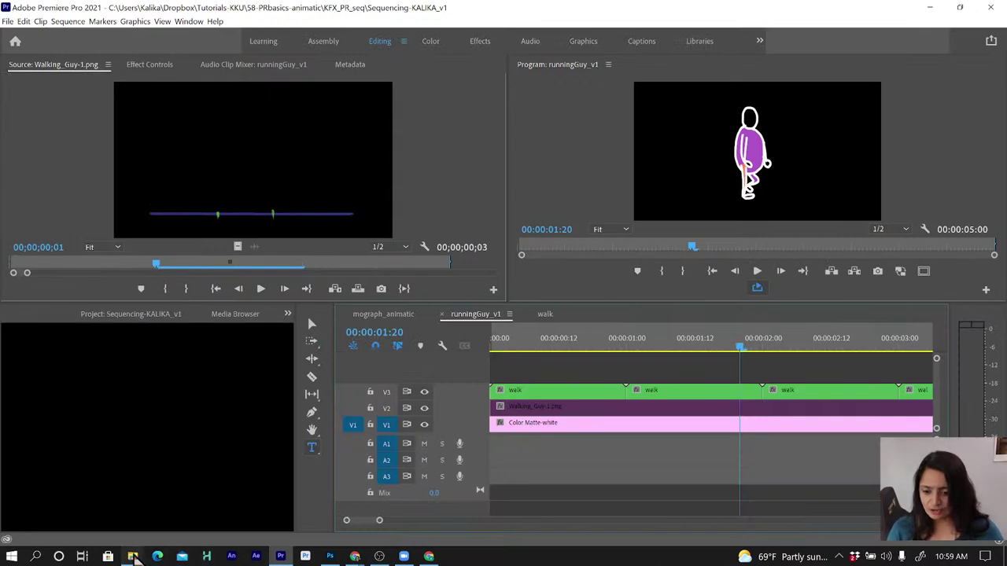
mouse_move(132, 556)
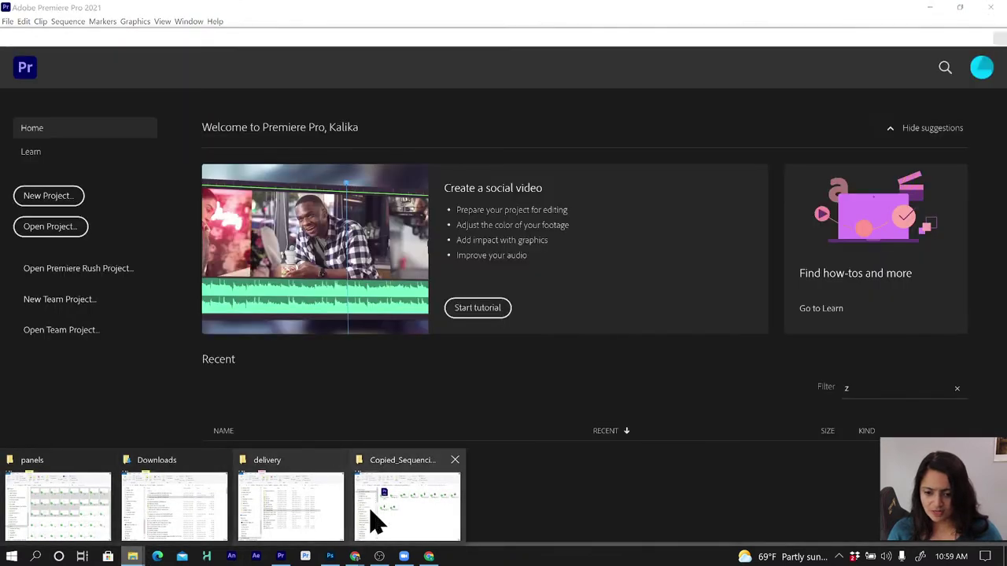
click(370, 511)
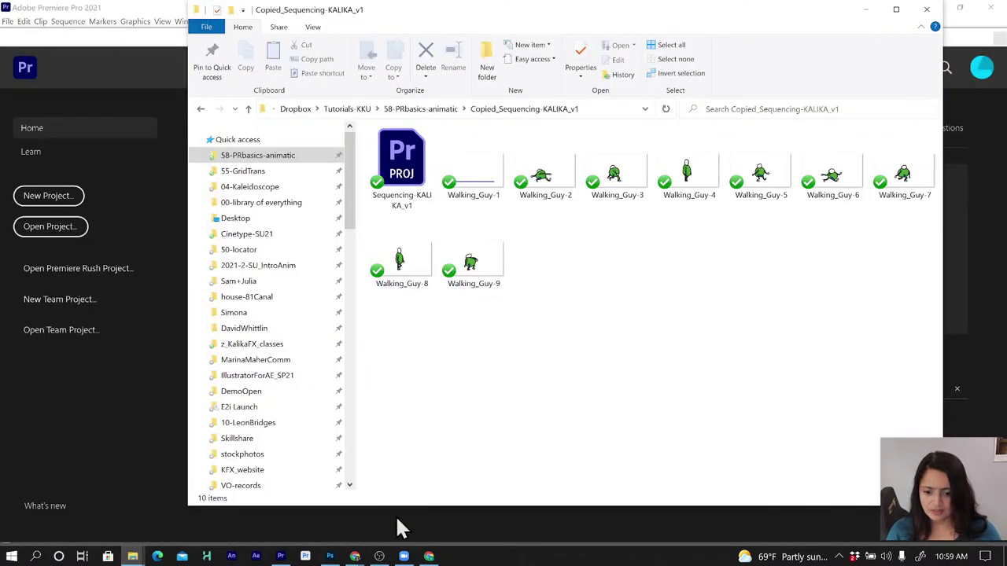
double_click(397, 179)
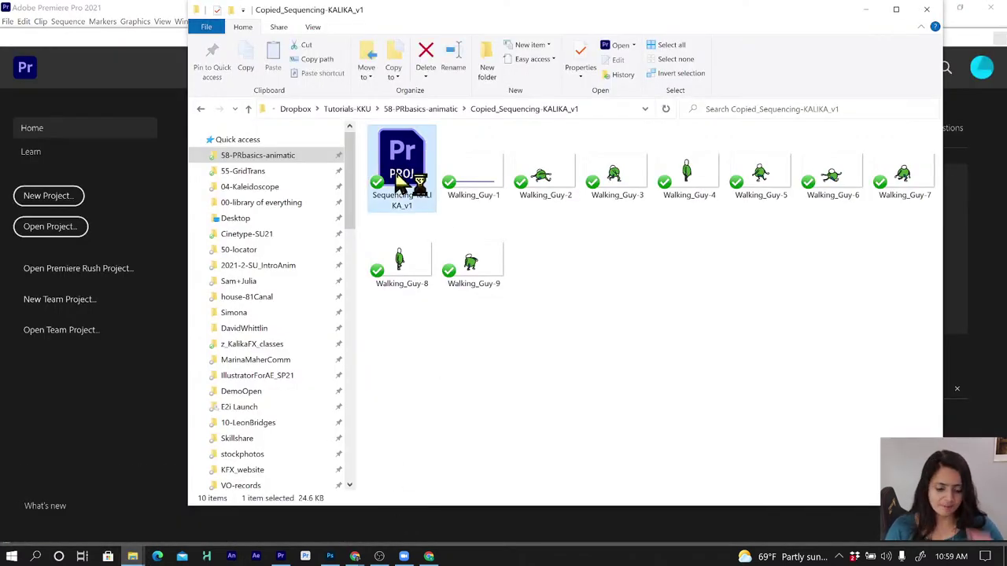